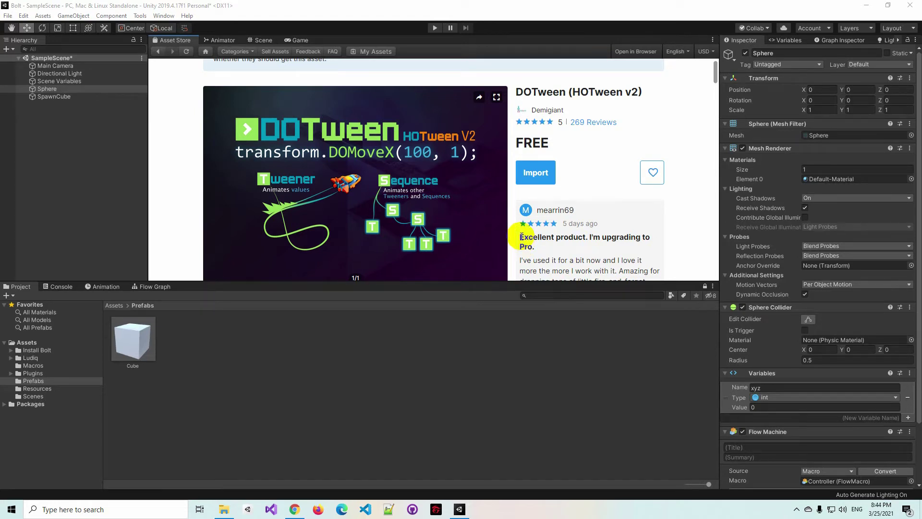
- Import the DOTween package files into the project
left_click(330, 239)
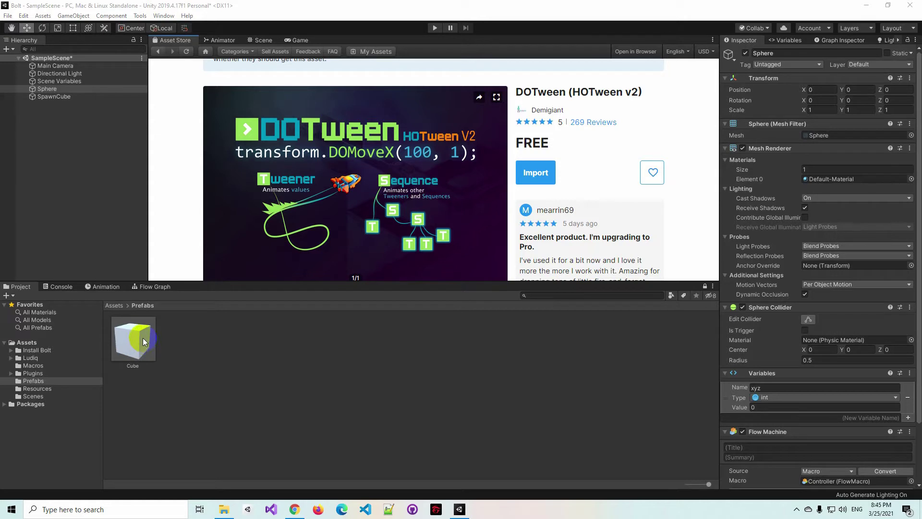
left_click_drag(134, 333, 310, 139)
left_click(536, 175)
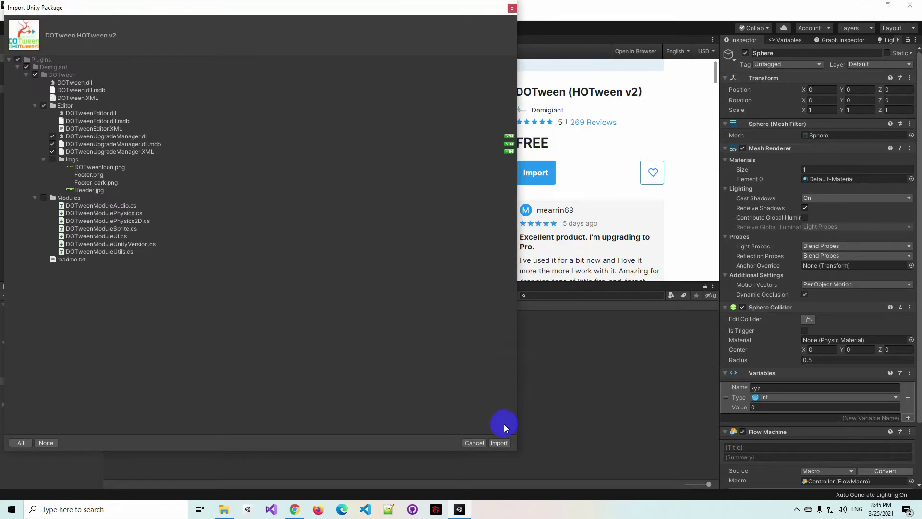
left_click(499, 442)
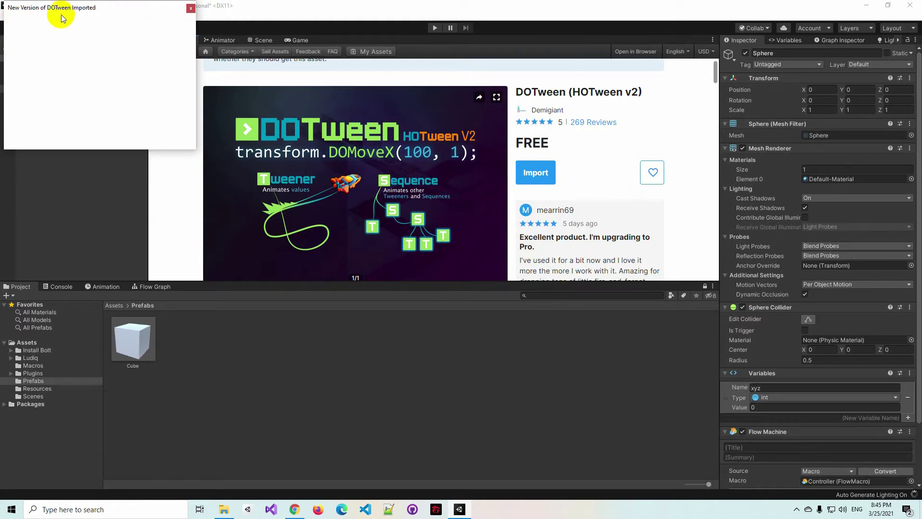
- Run DOTween Setup applying all Unity modules, then open the DOTween documentation
mouse_move(92, 9)
left_mouse_down()
mouse_move(272, 76)
mouse_move(240, 90)
left_mouse_up()
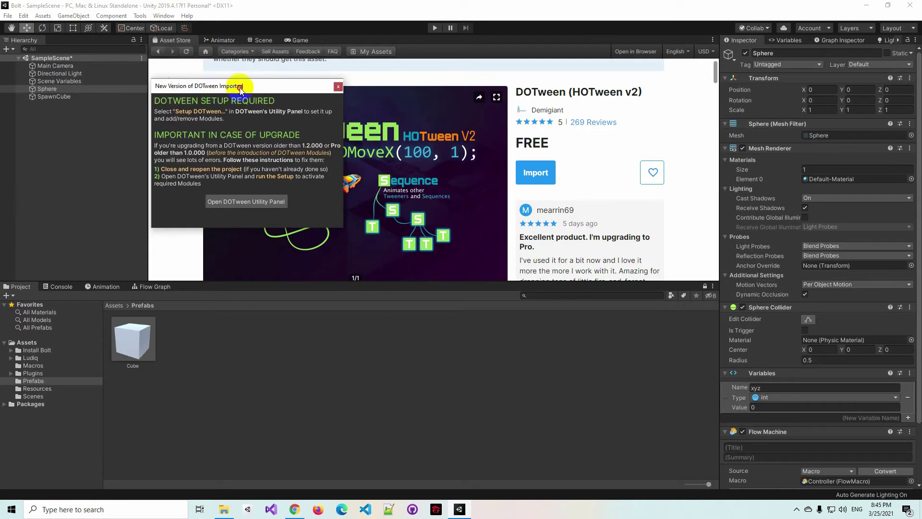
left_click(249, 204)
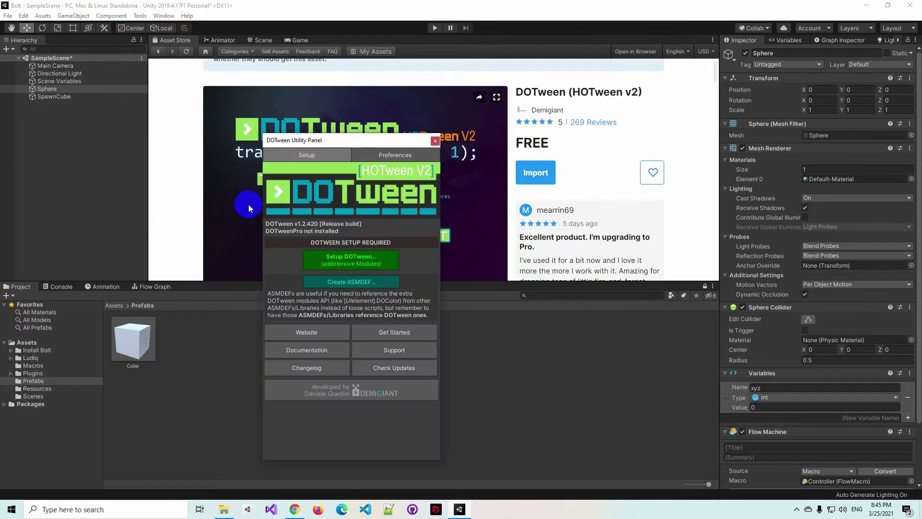
left_click(353, 256)
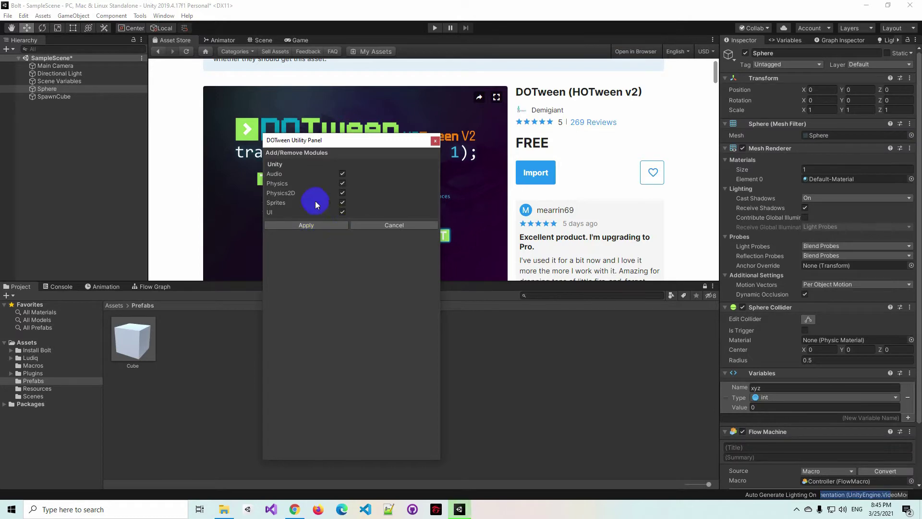
left_click(306, 226)
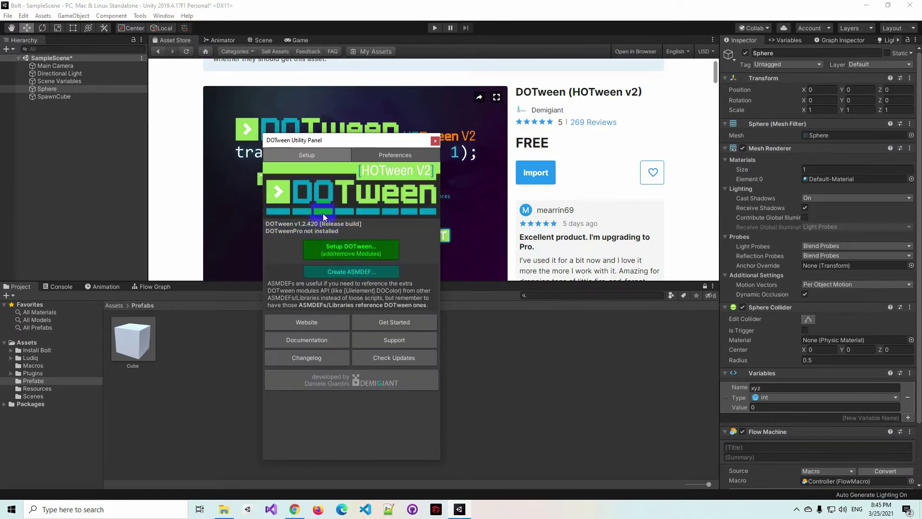
left_click(313, 342)
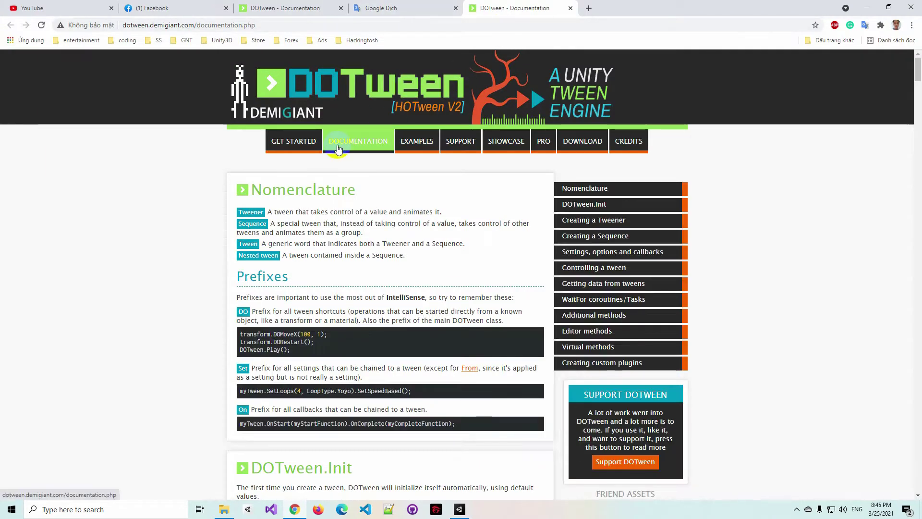
- Close the extra browser tabs and reopen a single DOTween documentation page
left_click(453, 9)
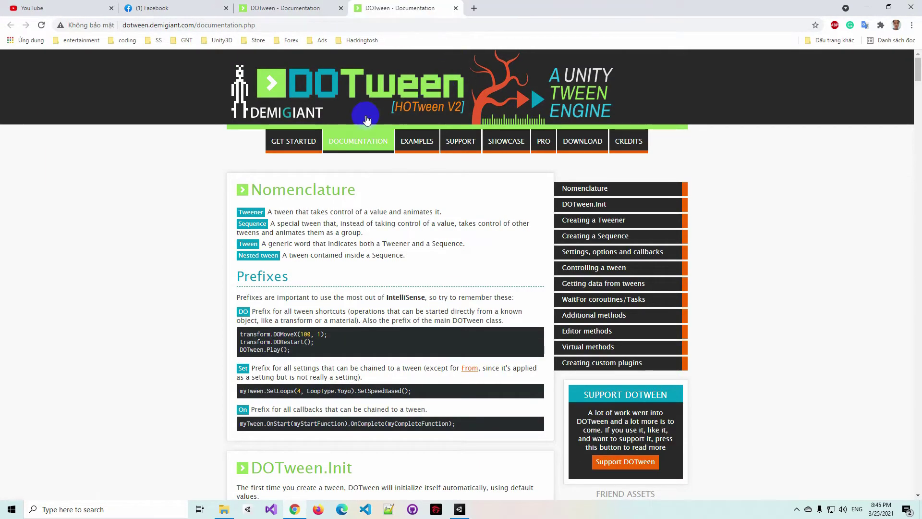
left_click(339, 9)
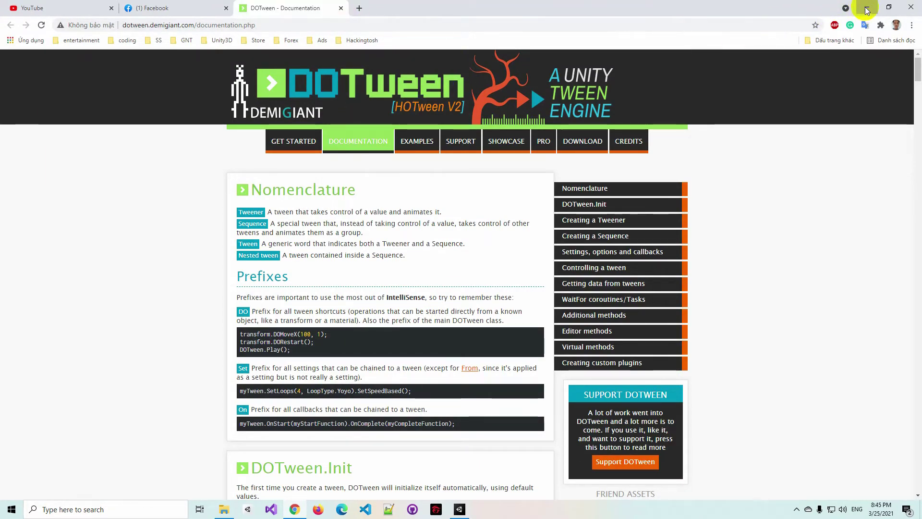
left_click(867, 7)
left_click(294, 509)
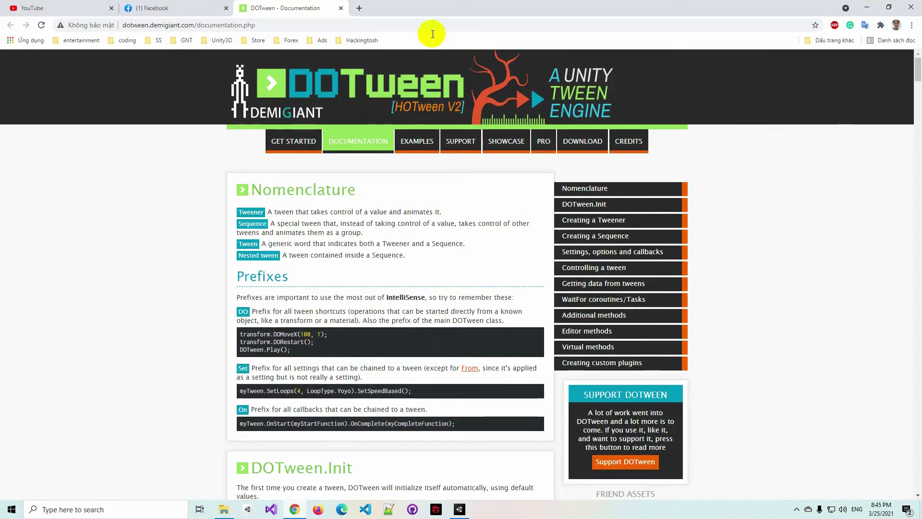
left_click(339, 8)
left_click(909, 9)
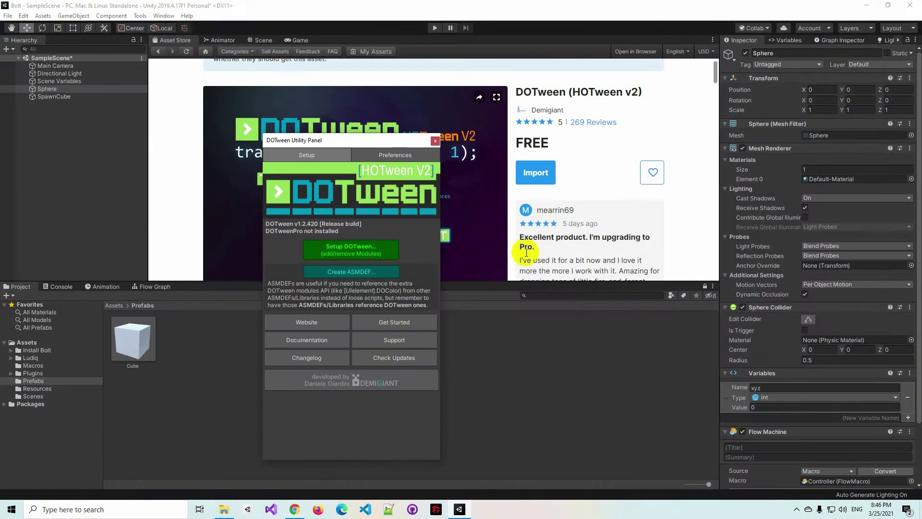
left_click(318, 340)
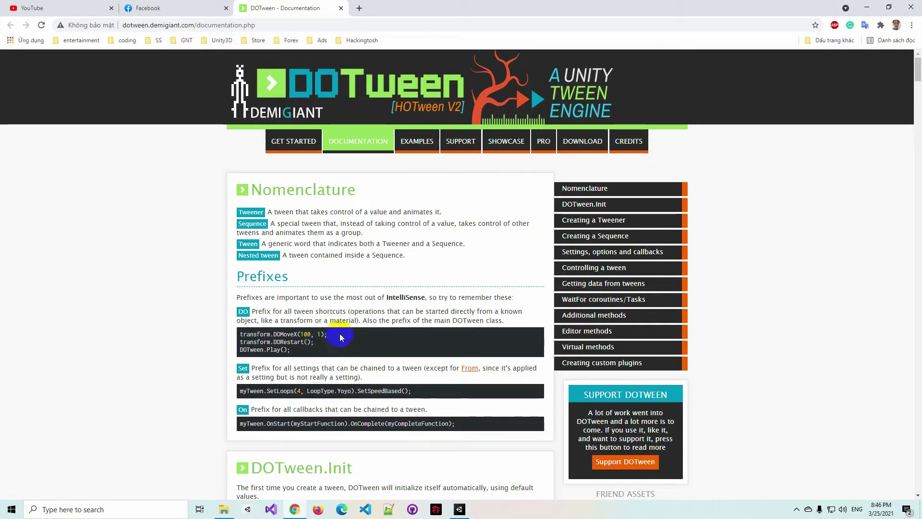
- Scroll the DOTween docs down to the AudioSource shortcuts section
scroll(322, 329, "down", 5)
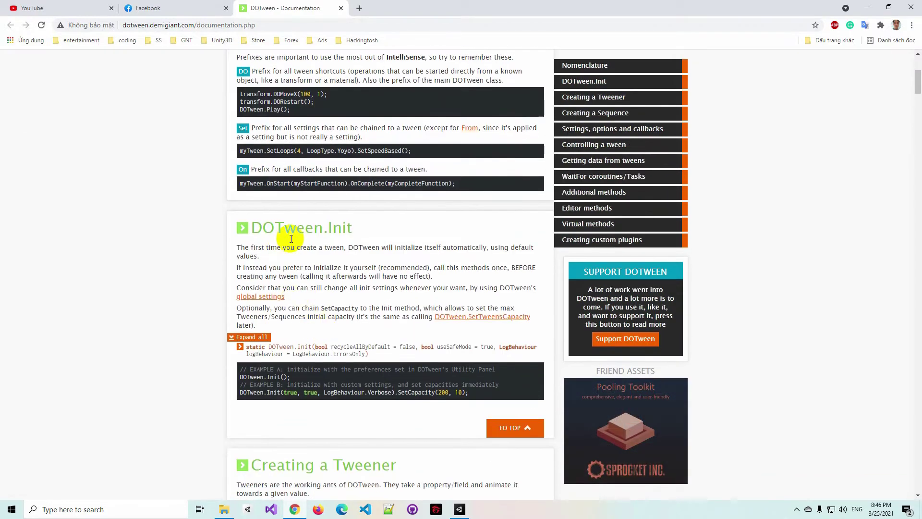
scroll(322, 331, "down", 2)
scroll(291, 306, "down", 1)
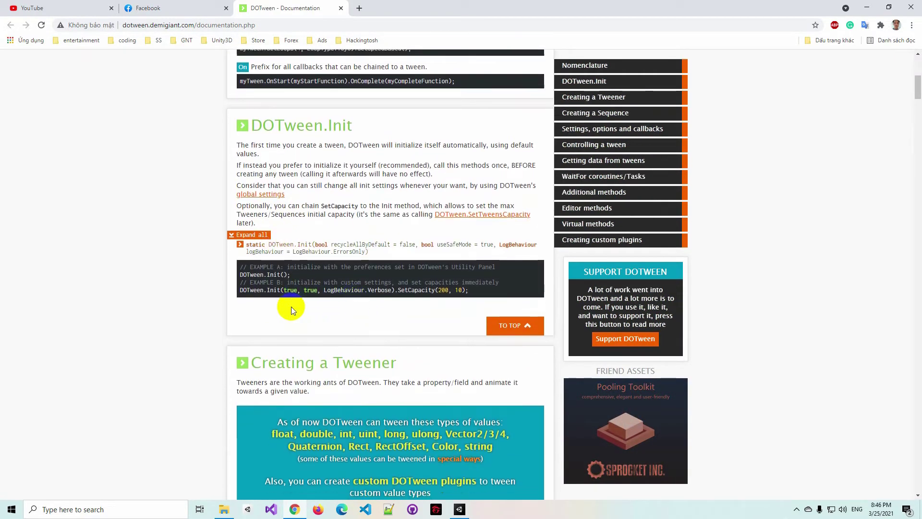
scroll(289, 307, "down", 6)
scroll(290, 307, "down", 2)
scroll(290, 307, "down", 3)
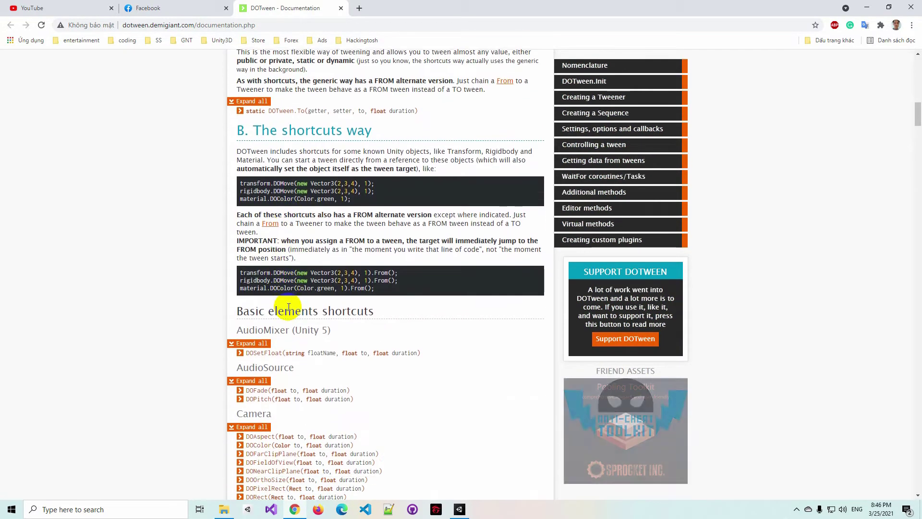
scroll(288, 302, "down", 2)
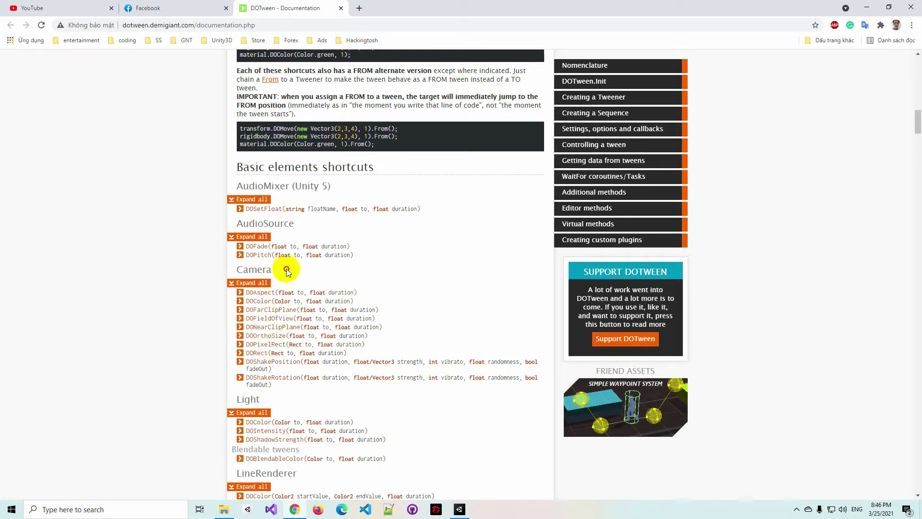
left_click_drag(294, 224, 243, 223)
left_click_drag(235, 185, 332, 186)
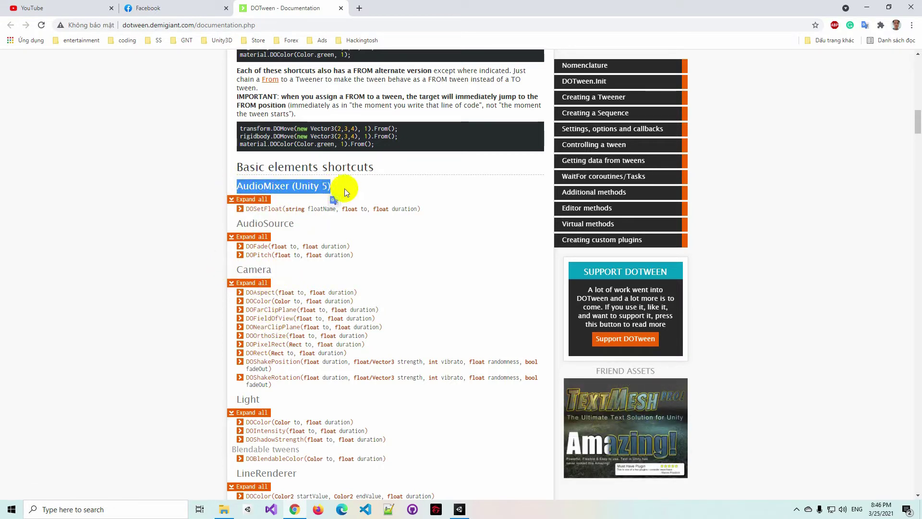
- Read on to the Rigidbody shortcuts such as DOJump, then return to Unity
scroll(293, 379, "down", 2)
left_click_drag(248, 380, 312, 378)
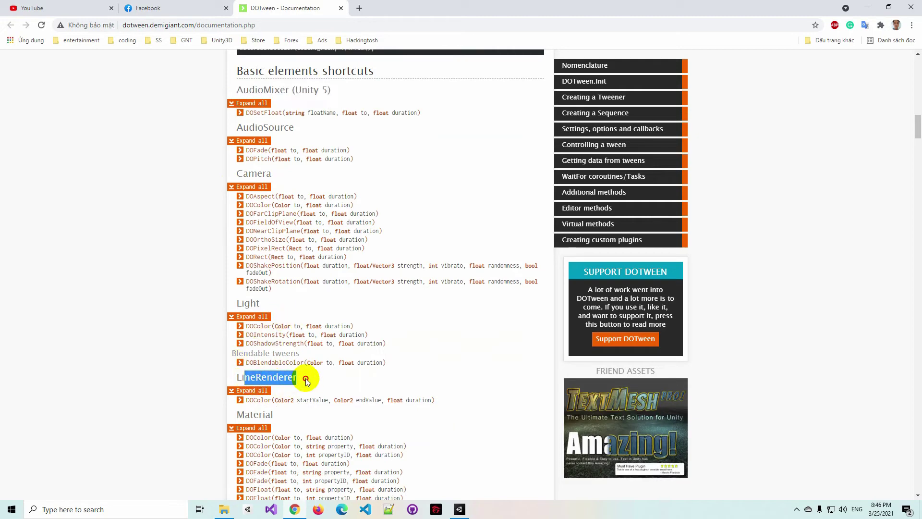
left_click(341, 379)
scroll(341, 379, "down", 1)
scroll(254, 313, "down", 7)
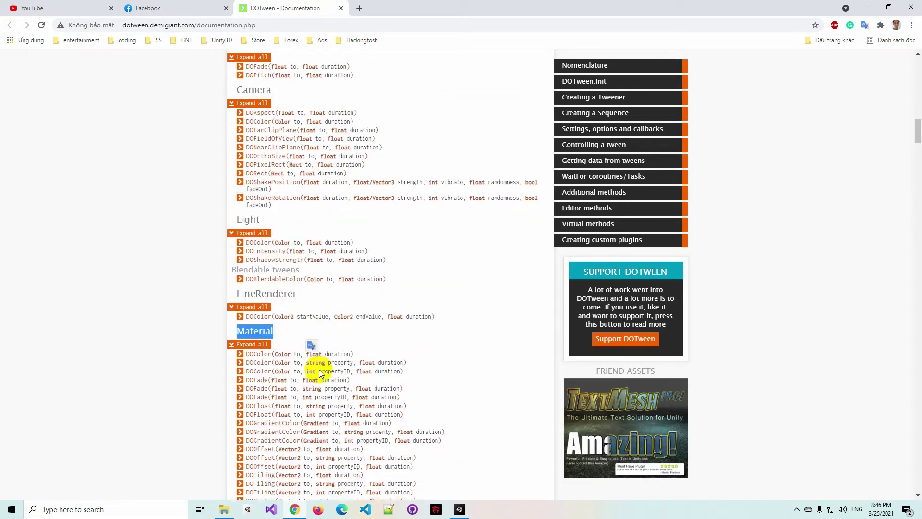
left_click_drag(243, 260, 290, 265)
scroll(295, 307, "down", 1)
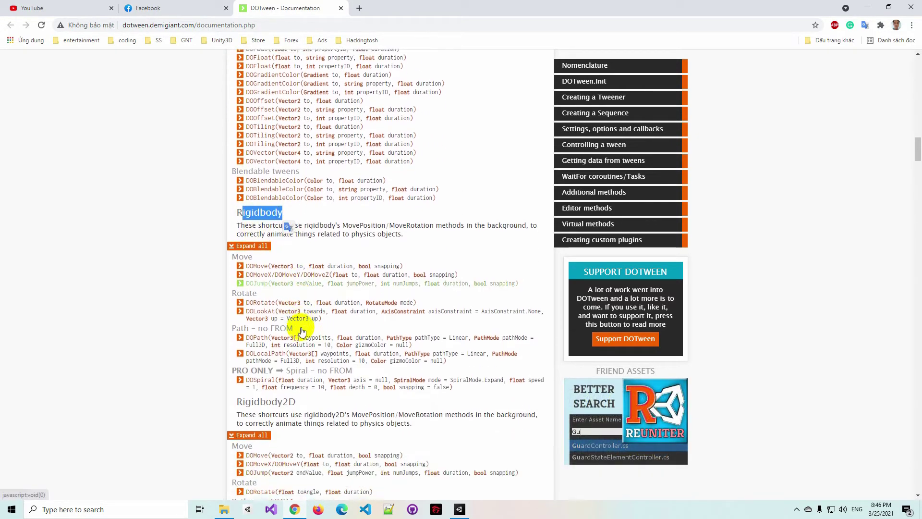
scroll(271, 384, "down", 1)
scroll(274, 394, "down", 2)
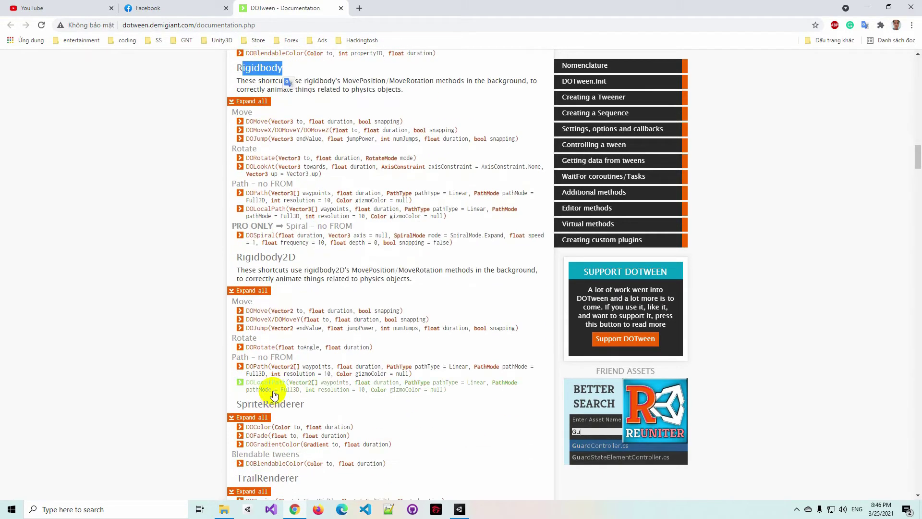
left_click_drag(233, 226, 290, 225)
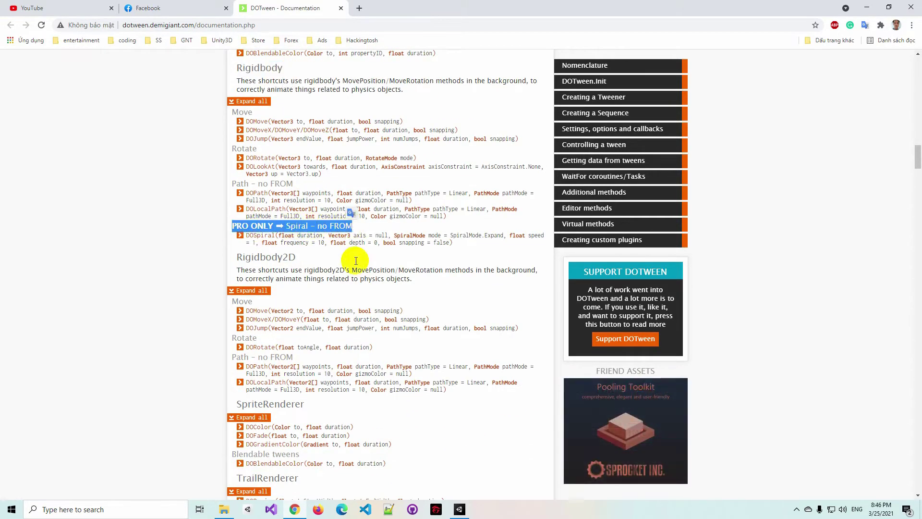
left_click(459, 509)
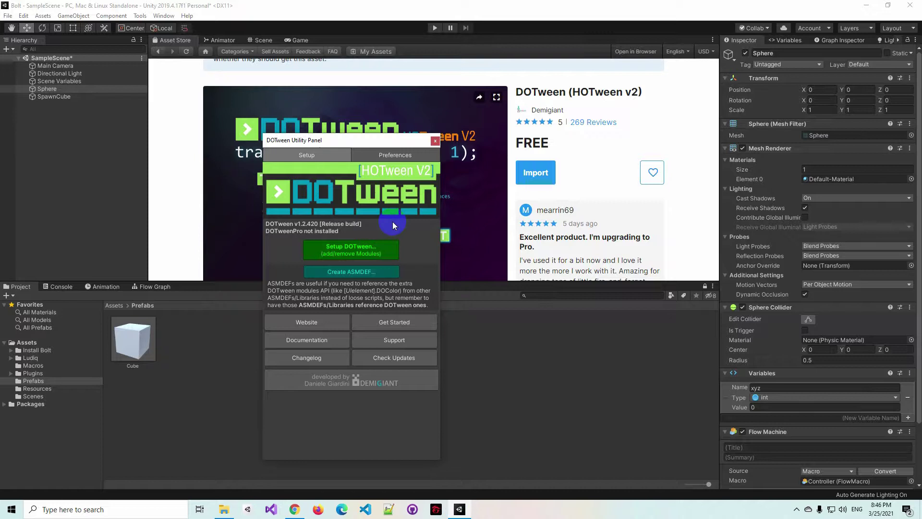
- Close the DOTween Utility Panel and launch Bolt's Unit Options Wizard
left_click(433, 142)
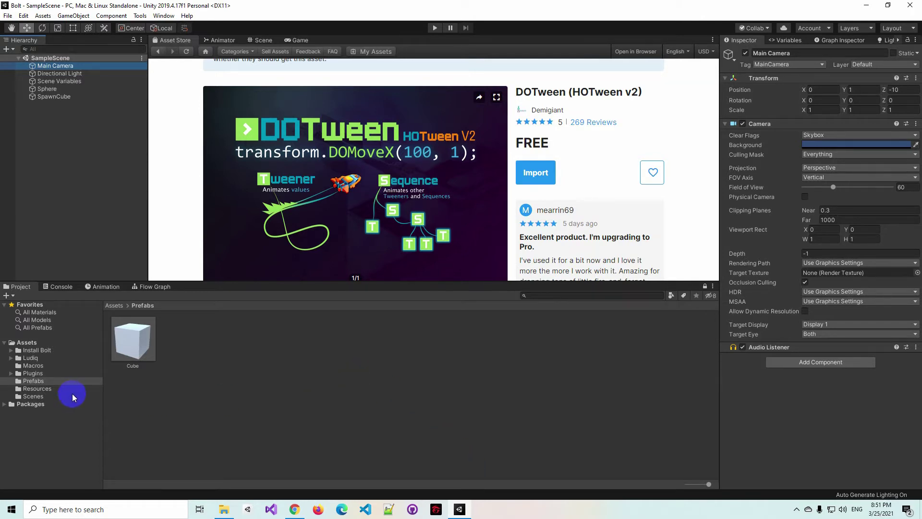
left_click(140, 16)
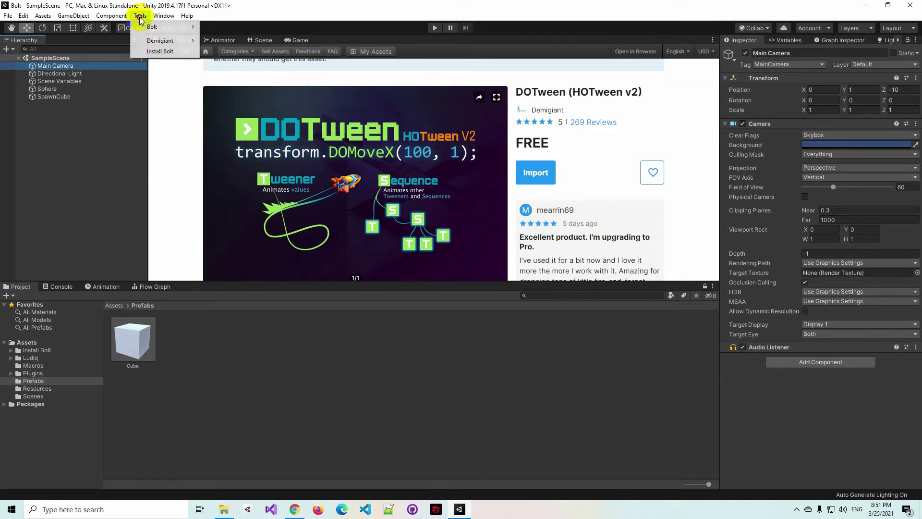
mouse_move(159, 26)
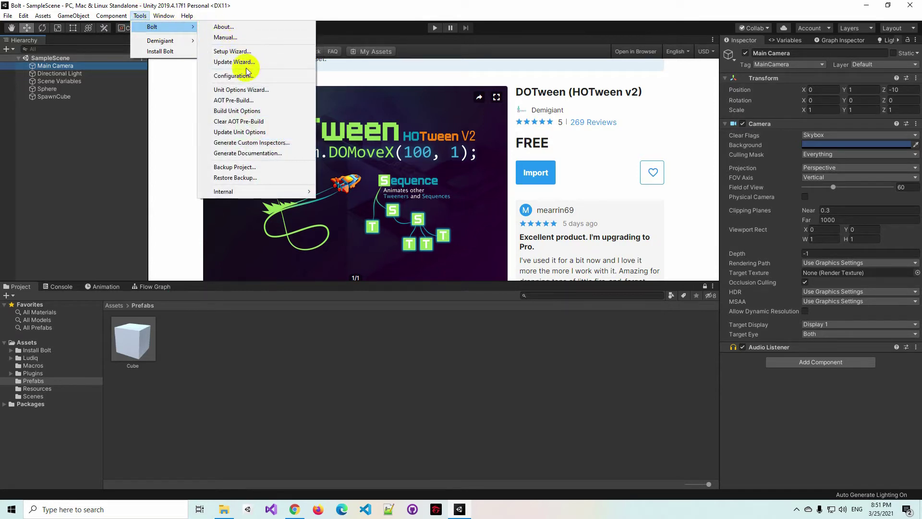
left_click(236, 94)
scroll(463, 250, "down", 3)
scroll(463, 251, "down", 5)
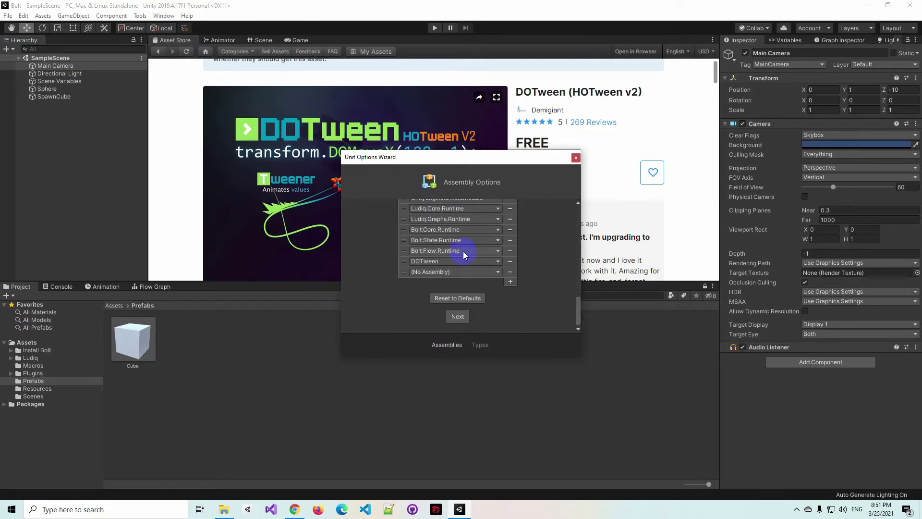
- Set the new assembly entry to DOTween, remove the (No Assembly) row, and continue
left_click(490, 272)
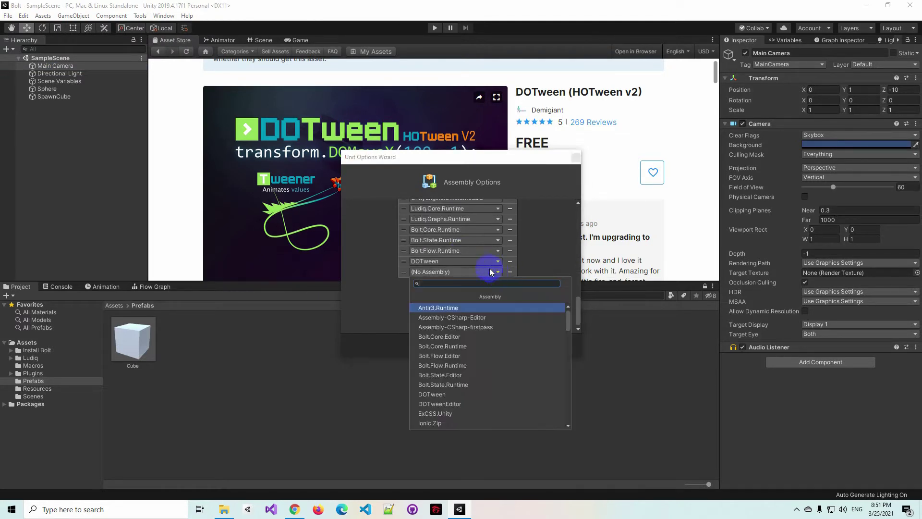
left_click(422, 265)
left_click(448, 262)
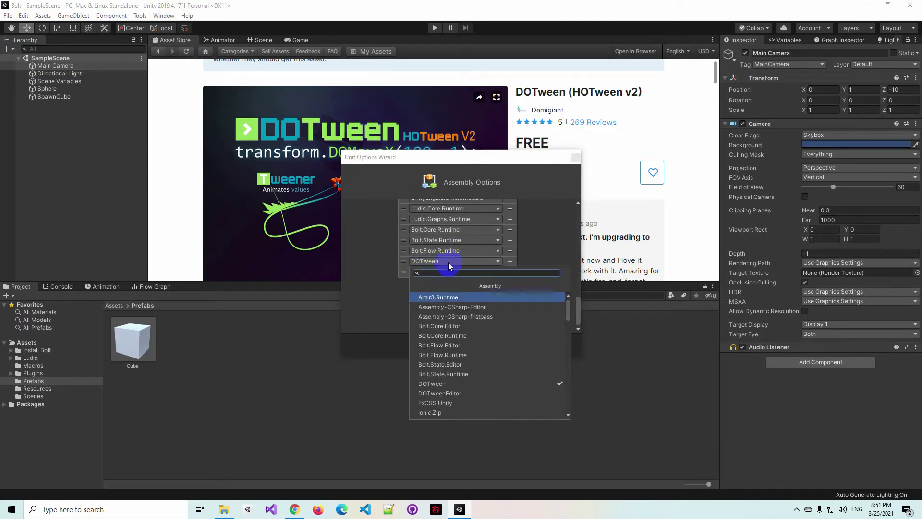
left_click(531, 261)
left_click(510, 271)
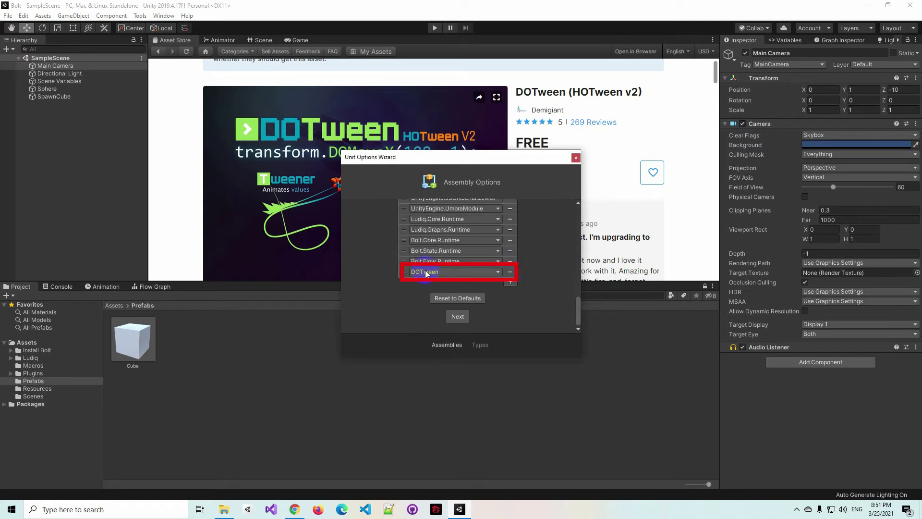
left_click(460, 319)
- Add the Tween and DOTween types to the Type Options list
scroll(459, 317, "down", 5)
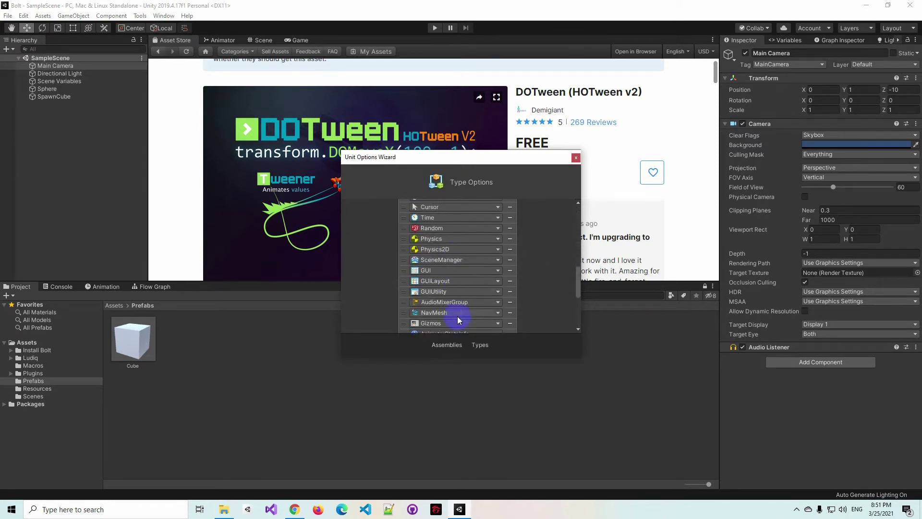
scroll(455, 315, "down", 5)
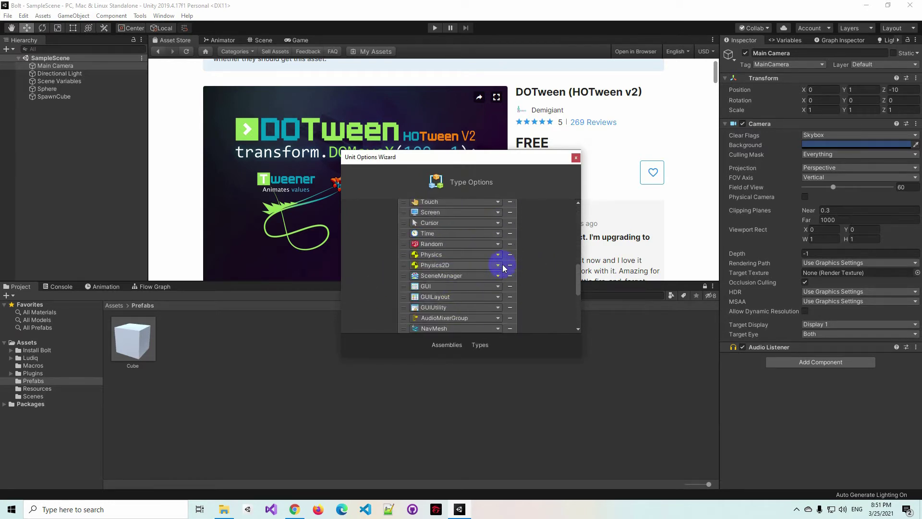
left_click(460, 272)
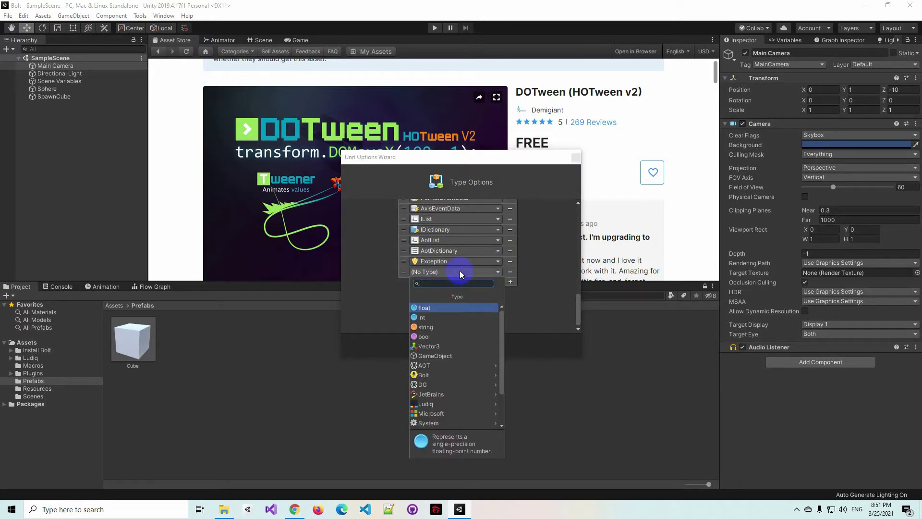
type("twee")
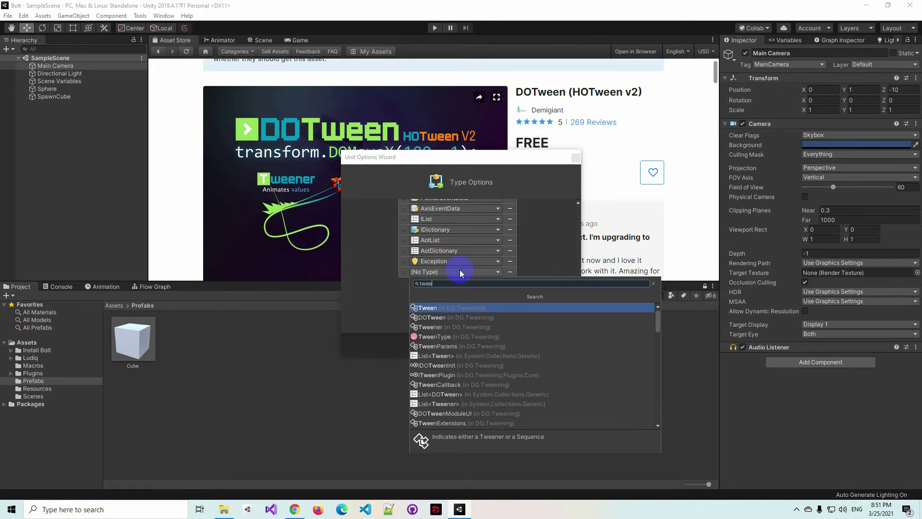
key("Return")
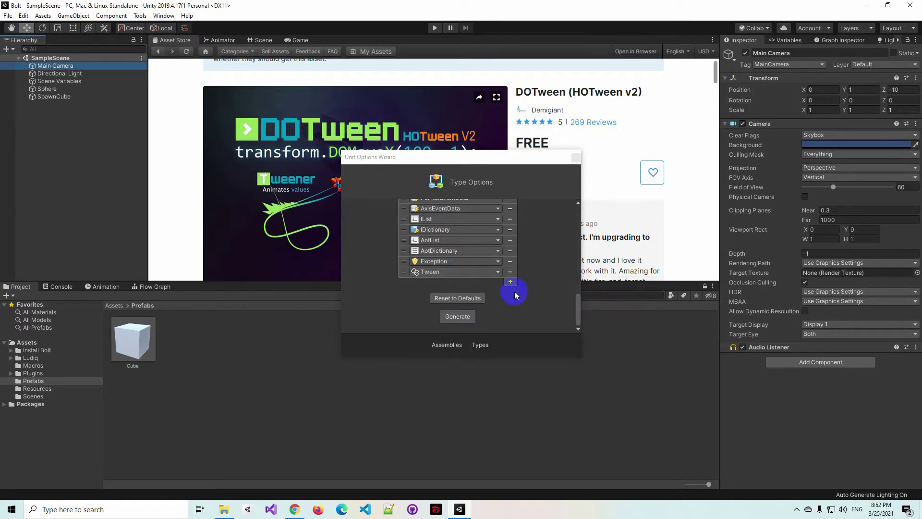
left_click(513, 291)
left_click(479, 284)
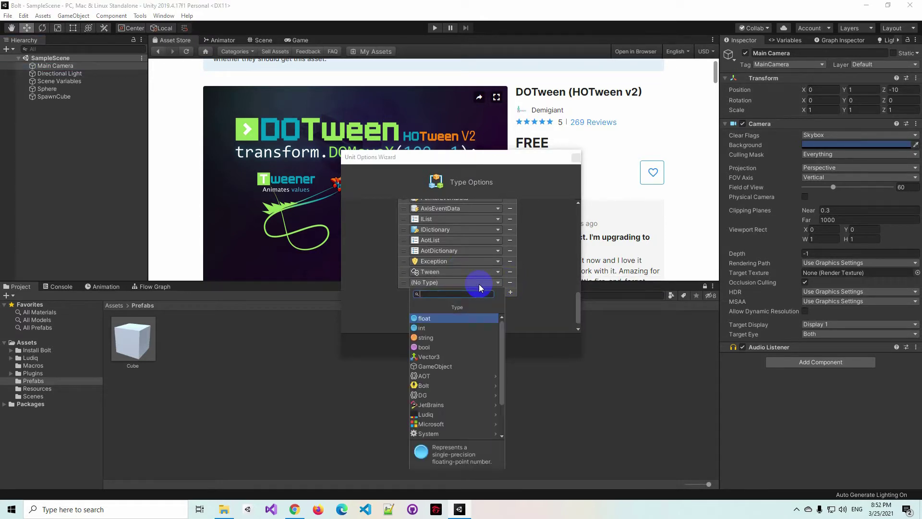
type("dotw")
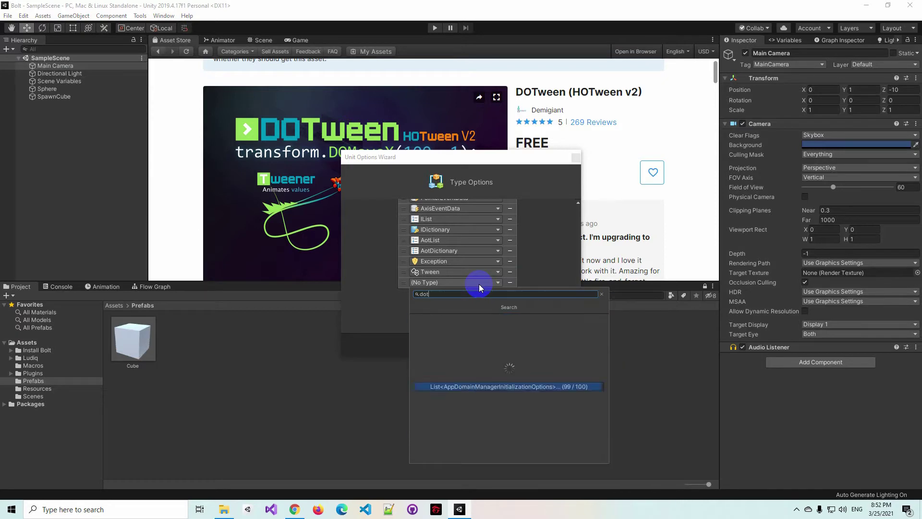
key("Return")
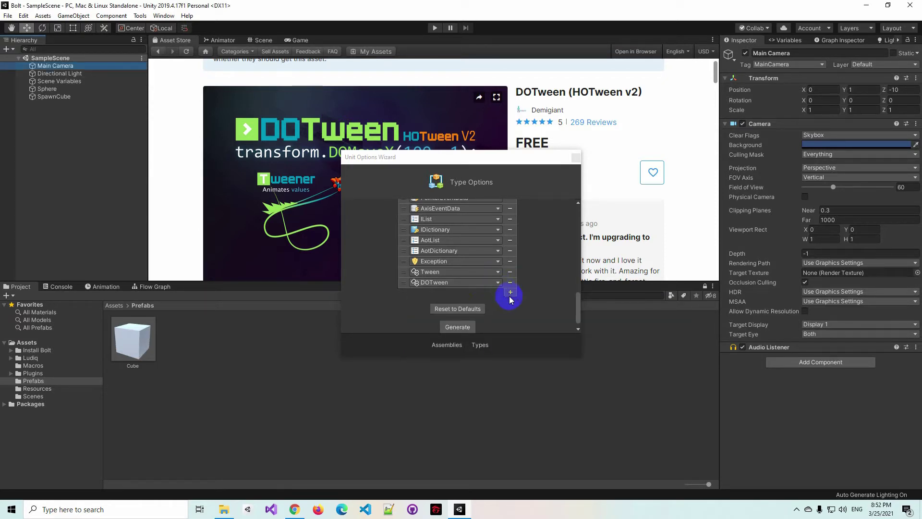
- Add Sequence (DG.Tweening) and ShortcutExtensions as further types
left_click(509, 294)
left_click(479, 294)
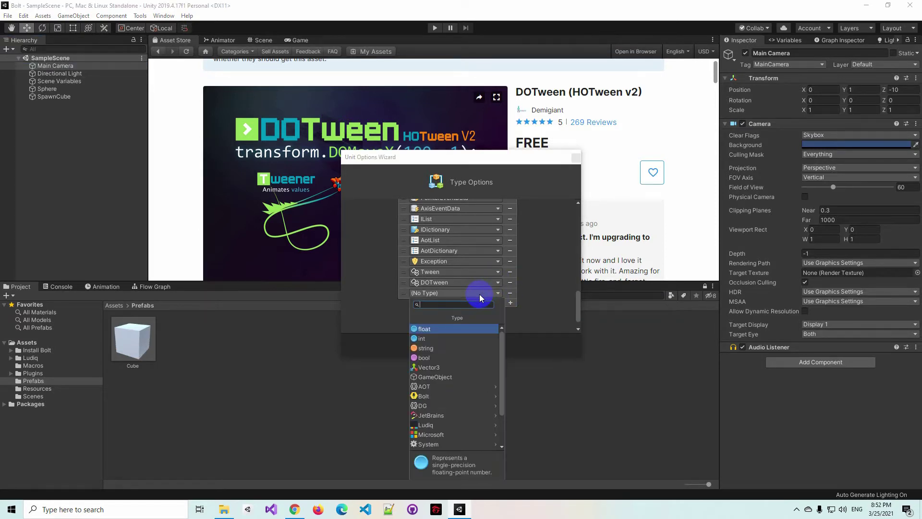
type("seq")
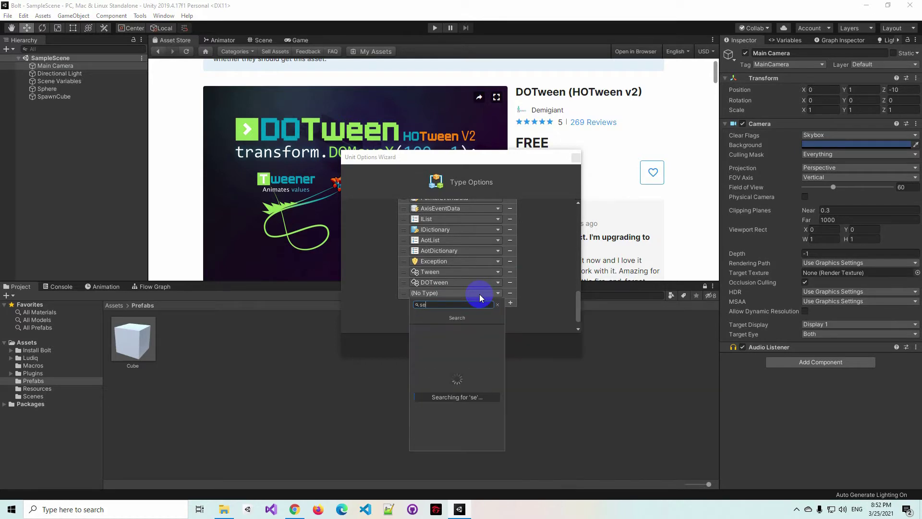
key("Down")
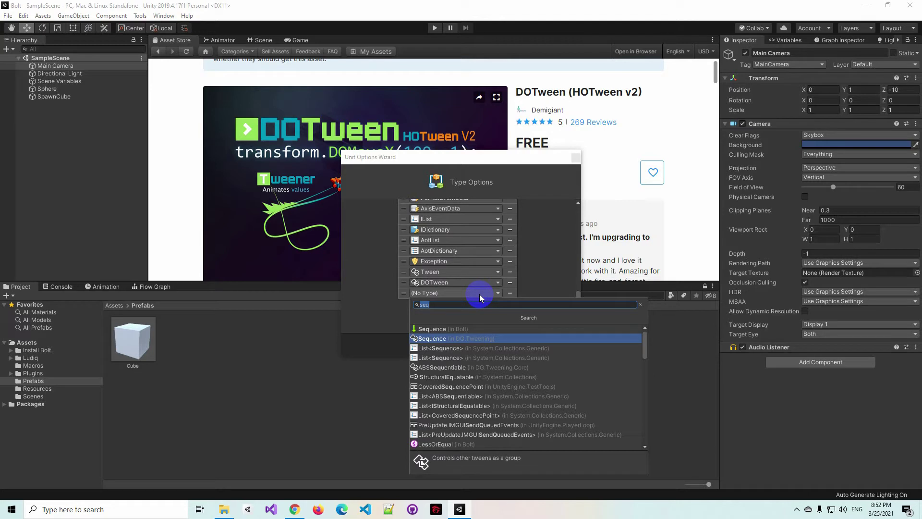
key("Return")
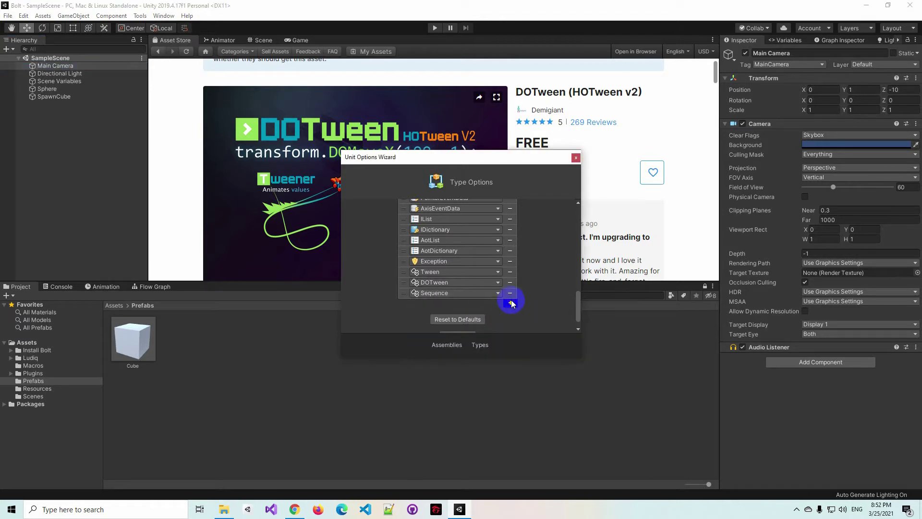
left_click(510, 303)
left_click(488, 304)
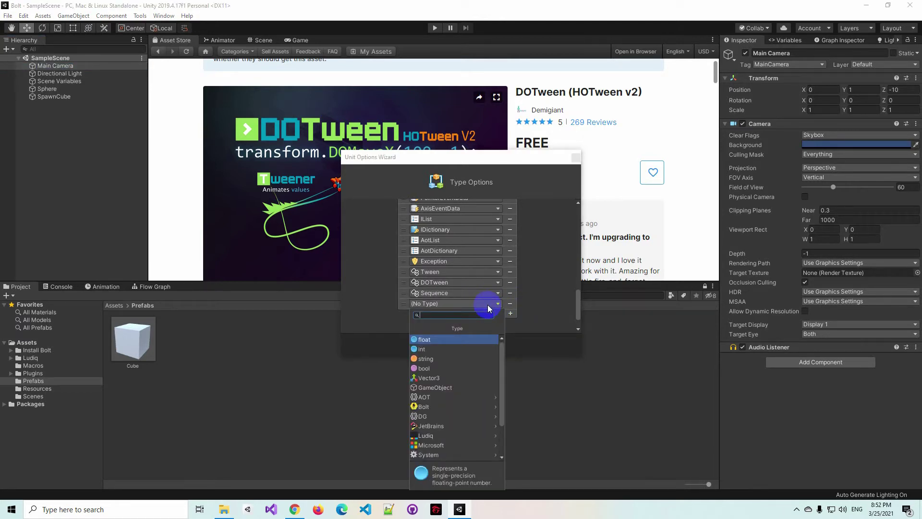
type("sh")
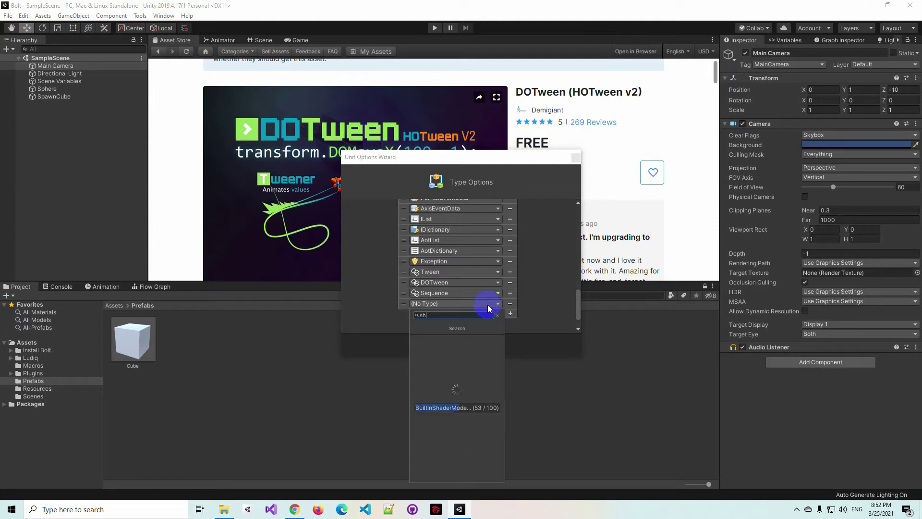
type("ort")
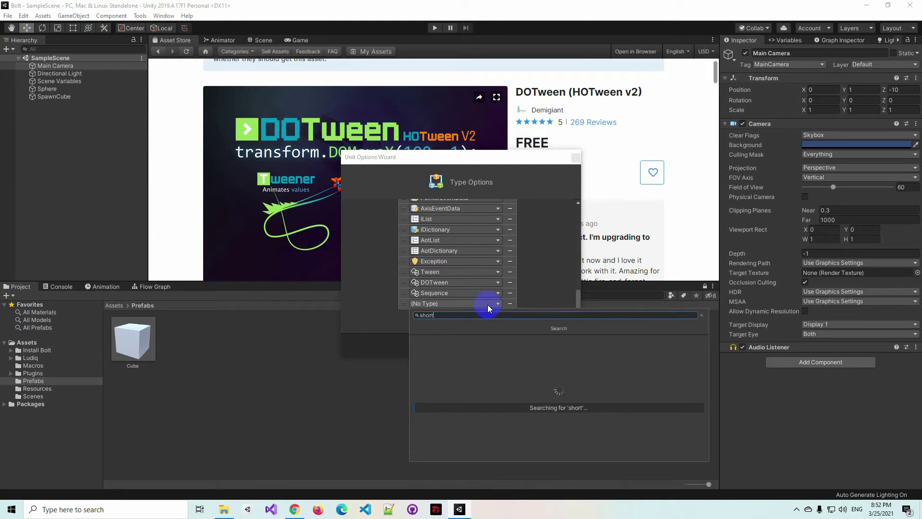
key("Down")
key("Down")
key("Down")
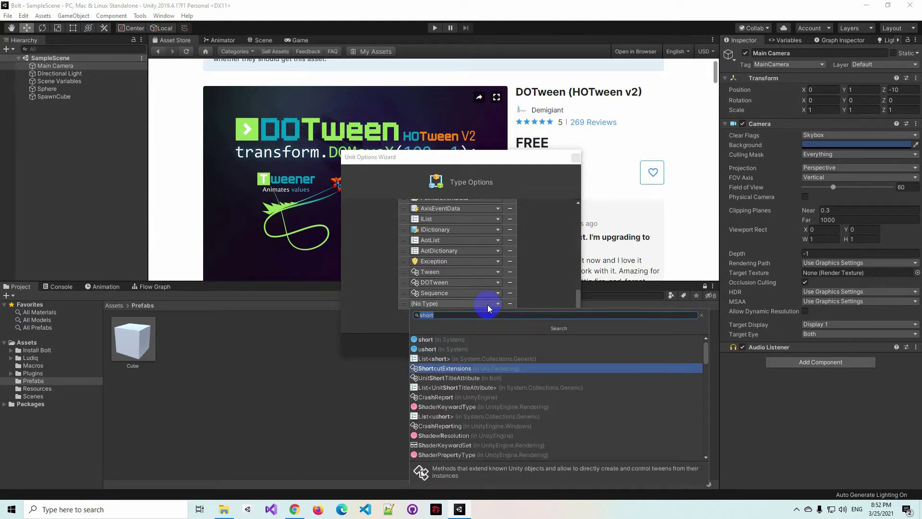
key("Return")
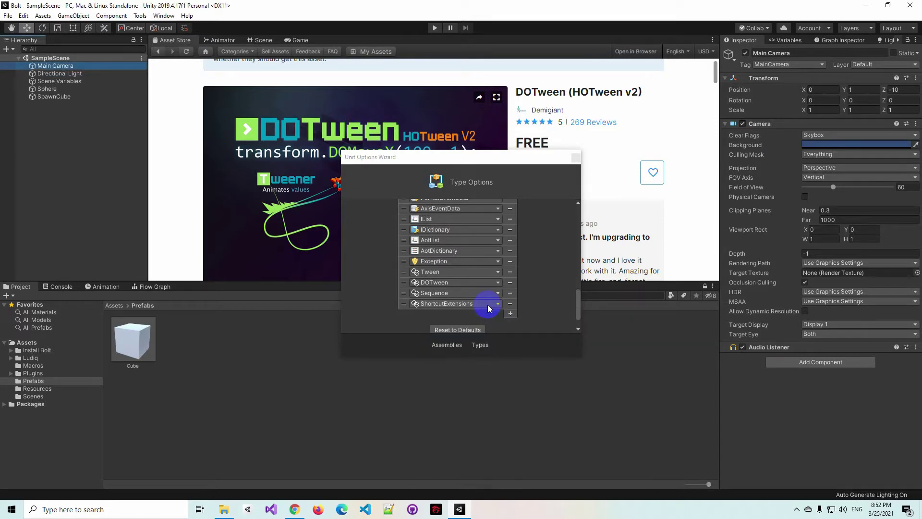
- Add the Tweener type and generate the unit database
left_click(510, 313)
left_click(497, 315)
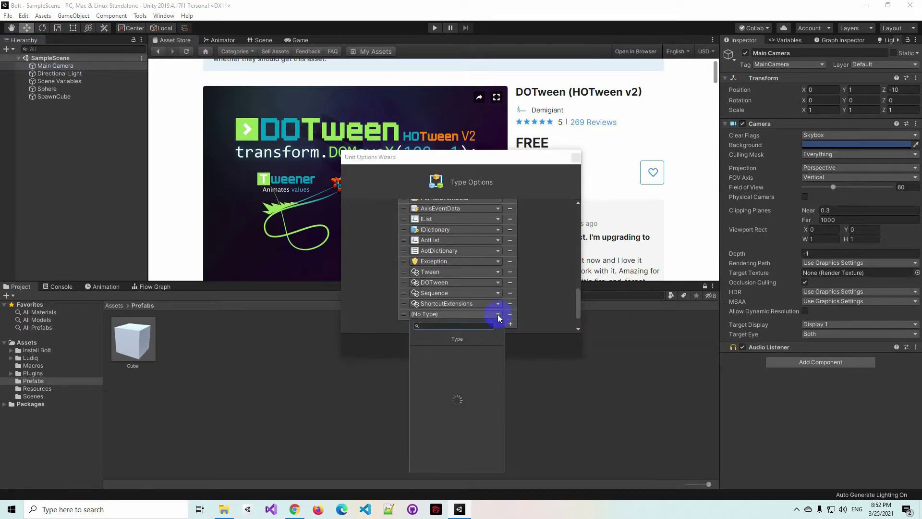
type("twe")
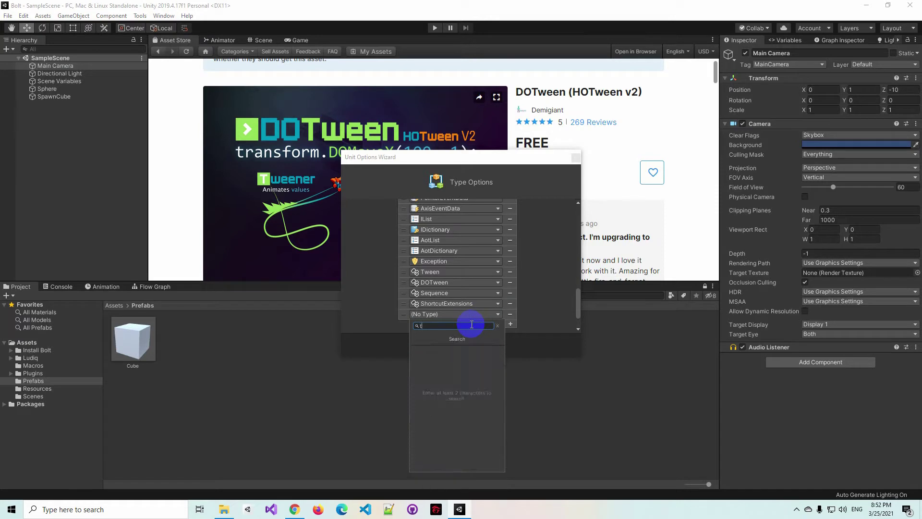
key("Down")
key("Down")
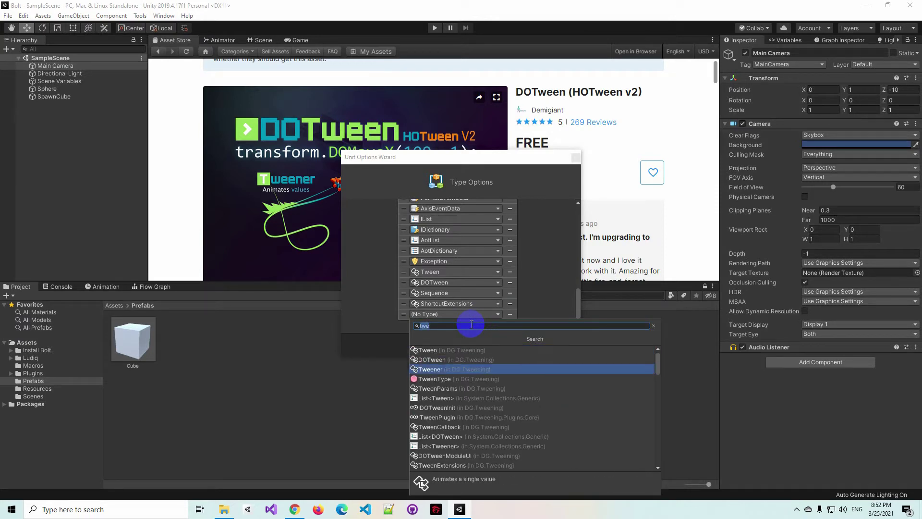
key("Return")
scroll(480, 307, "down", 2)
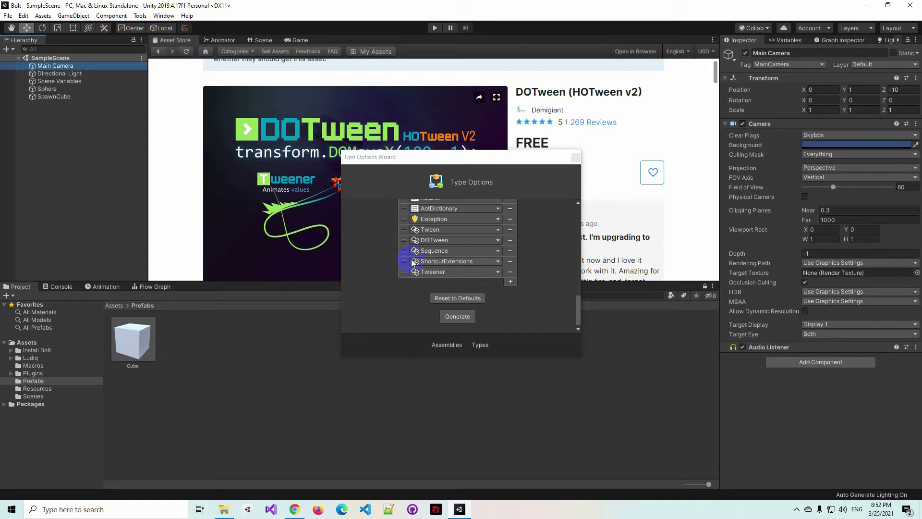
left_click(457, 318)
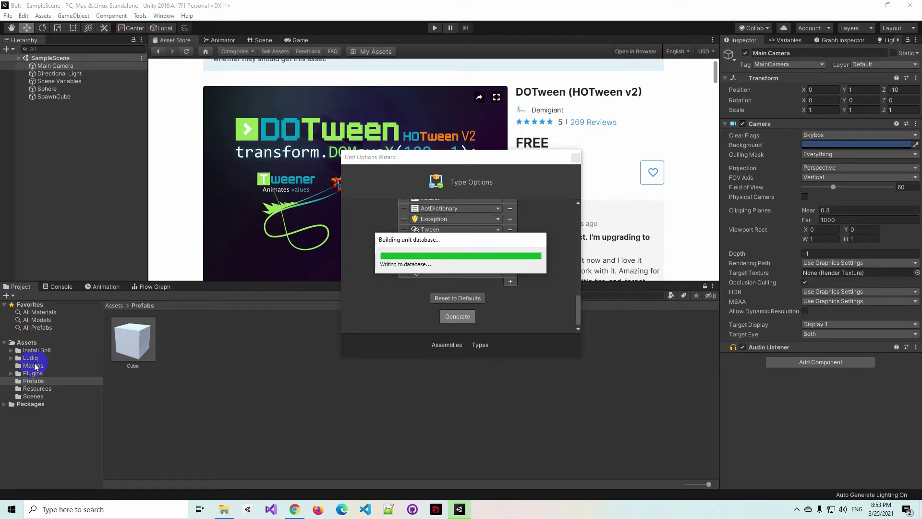
- Browse Plugins > Demigiant > DOTween and inspect the DOTween and DOTweenEditor library import settings
left_click(17, 373)
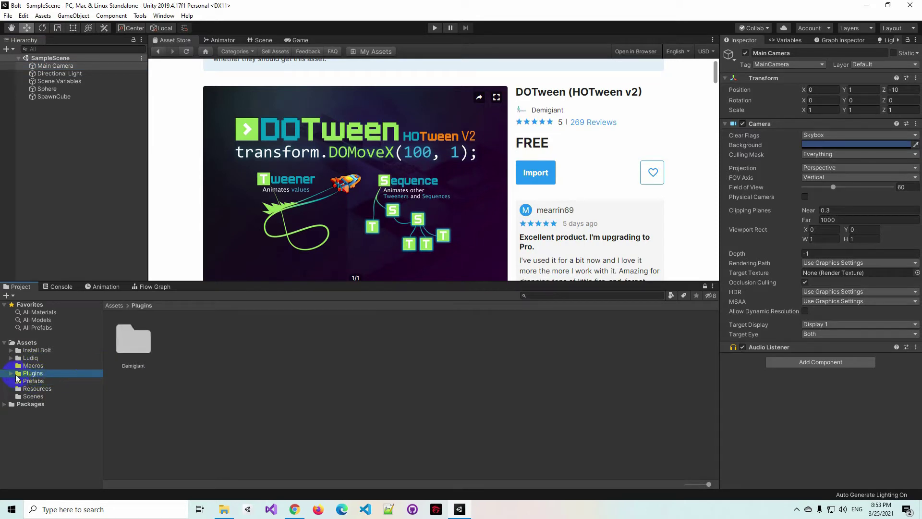
left_click(11, 373)
left_click(23, 381)
left_click(18, 381)
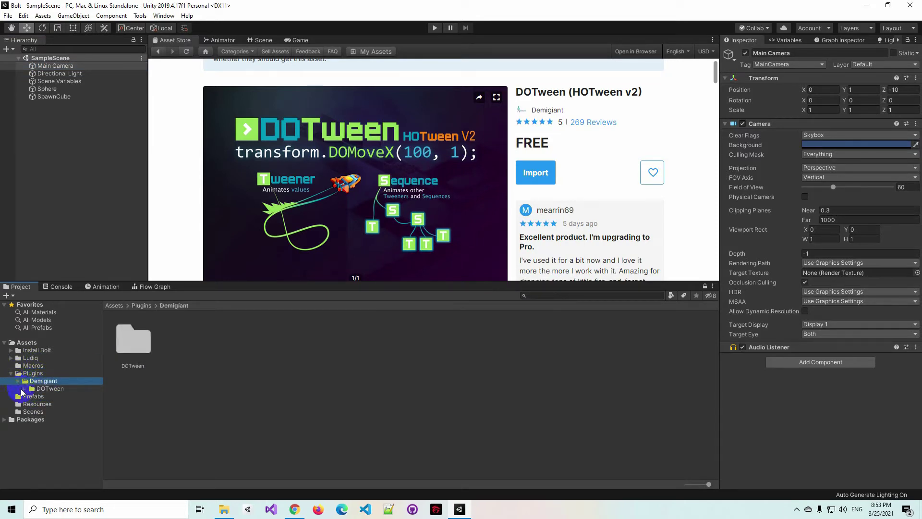
left_click(25, 389)
left_click(47, 395)
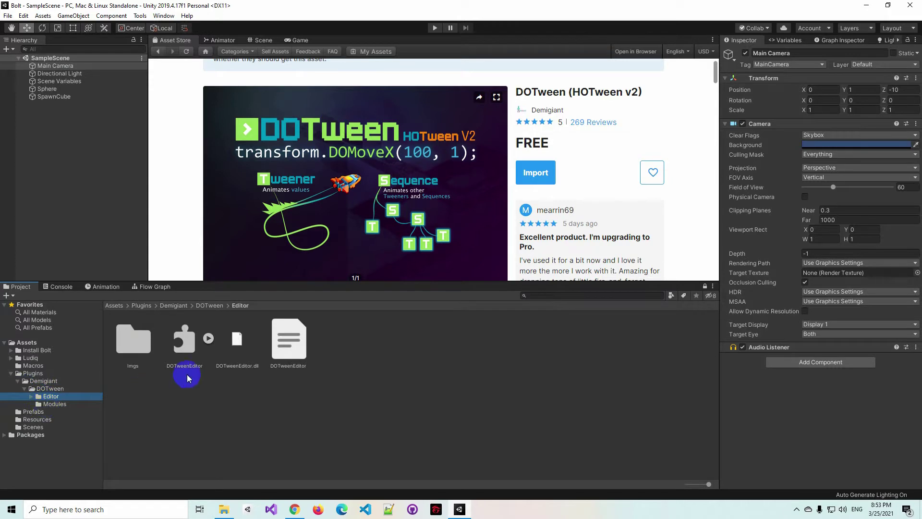
left_click(184, 351)
left_click(53, 404)
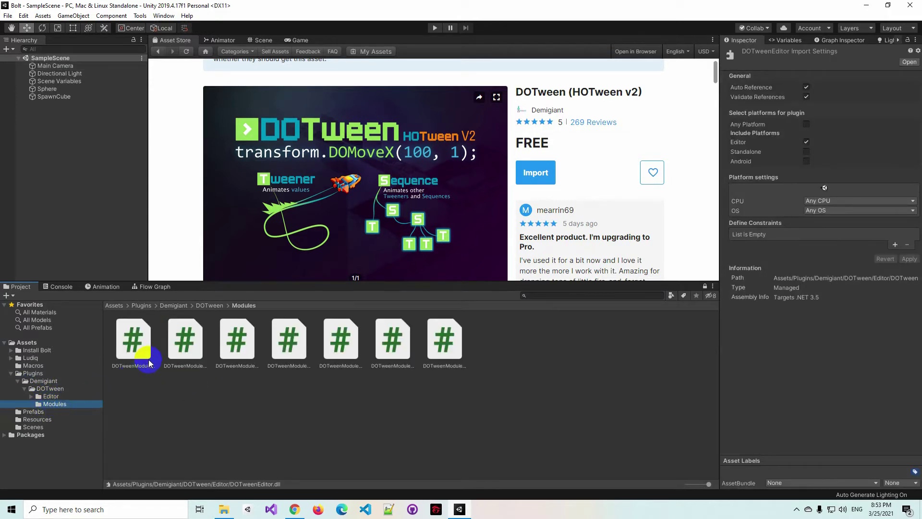
left_click(48, 396)
left_click(48, 388)
left_click(237, 348)
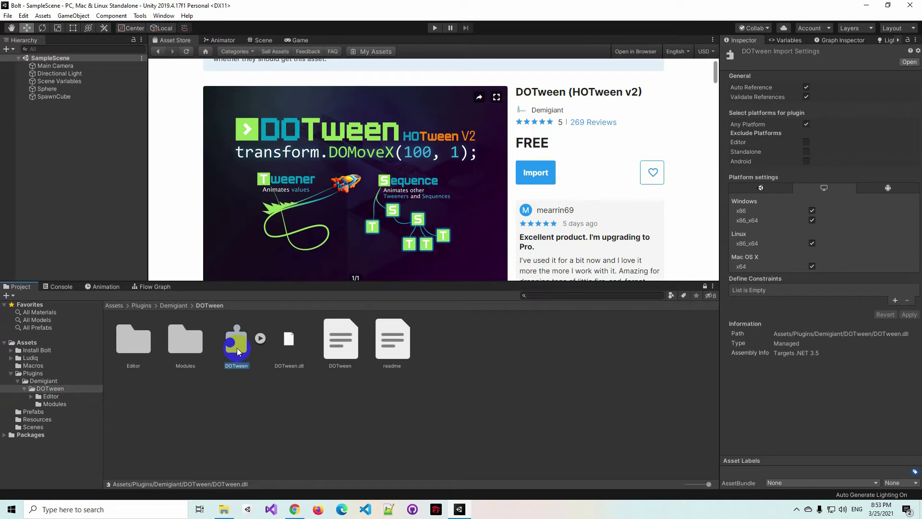
- Look over the Modules folder's DOTweenModule scripts, then select SampleScene in the Scenes folder
left_click(46, 409)
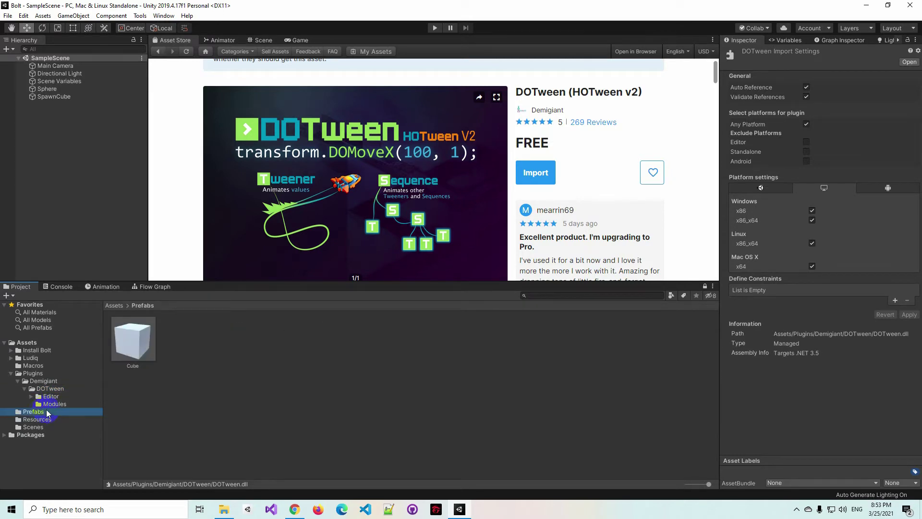
left_click(53, 404)
left_click(51, 396)
left_click(54, 404)
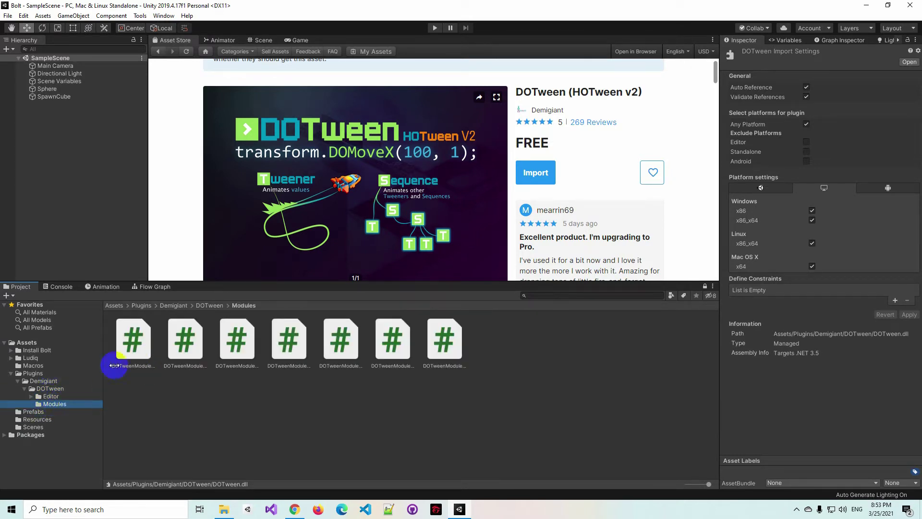
left_click(51, 396)
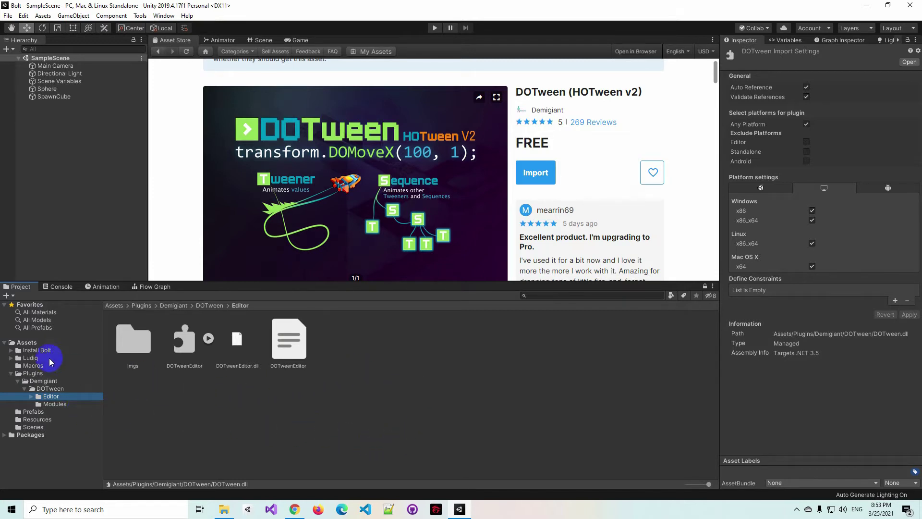
left_click(39, 427)
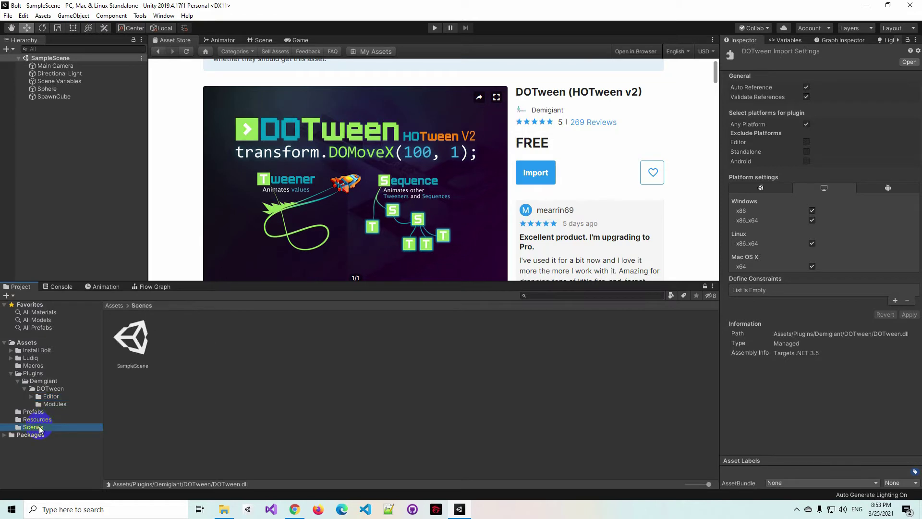
left_click(141, 347)
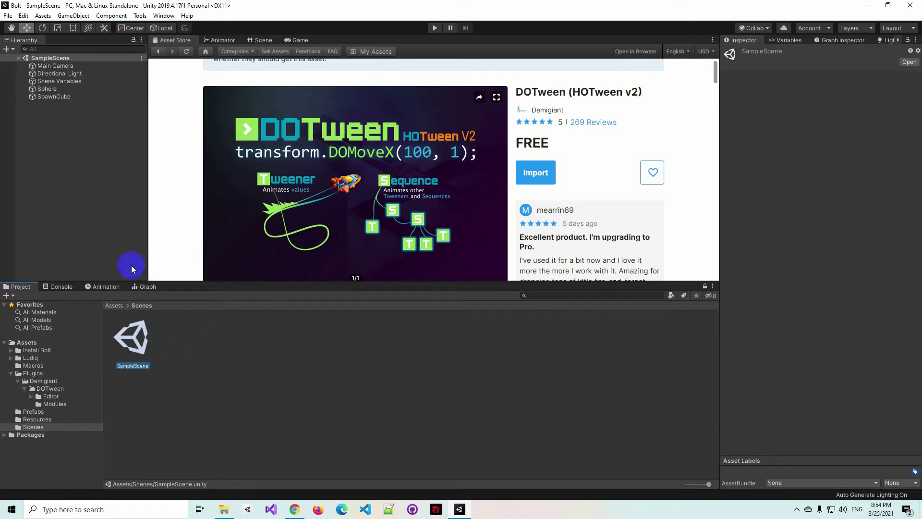
- Open the flow graph of SpawnCube's Start state
left_click(265, 42)
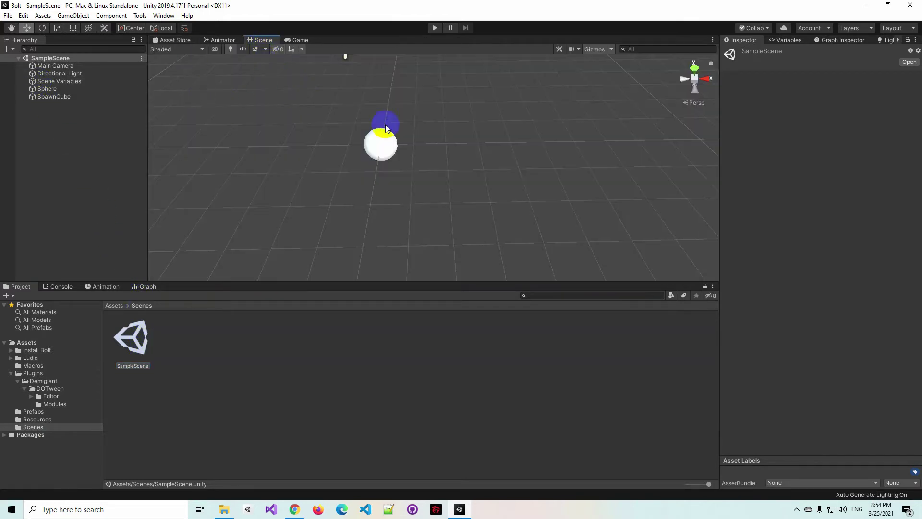
mouse_move(383, 114)
left_mouse_down("alt")
mouse_move(429, 136)
mouse_move(439, 83)
left_mouse_up("alt")
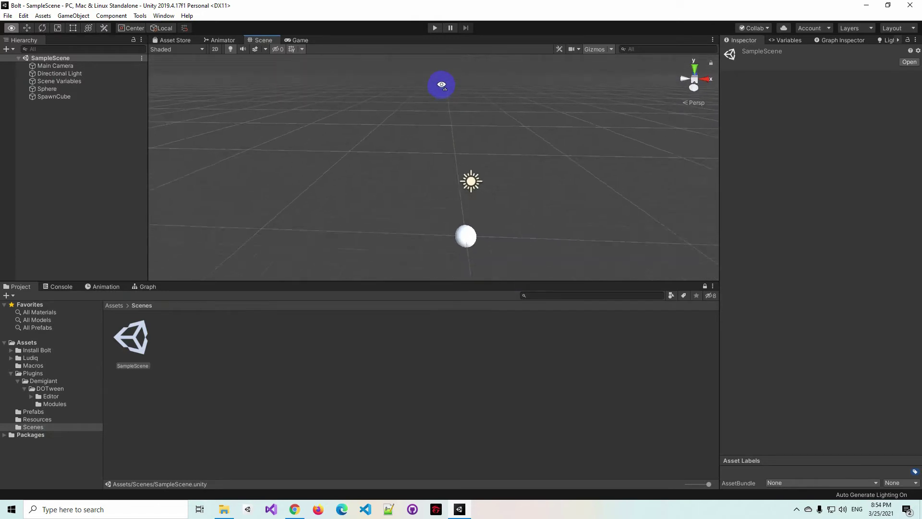
left_click(48, 97)
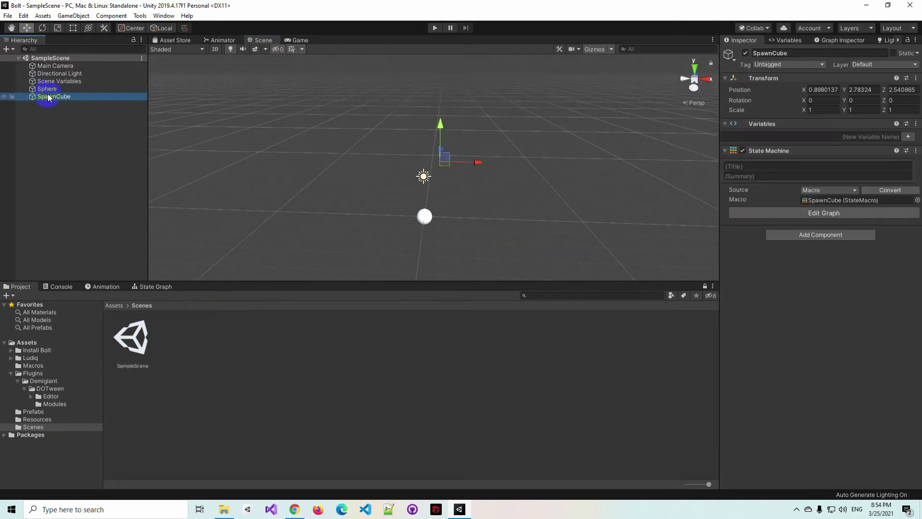
left_click(815, 214)
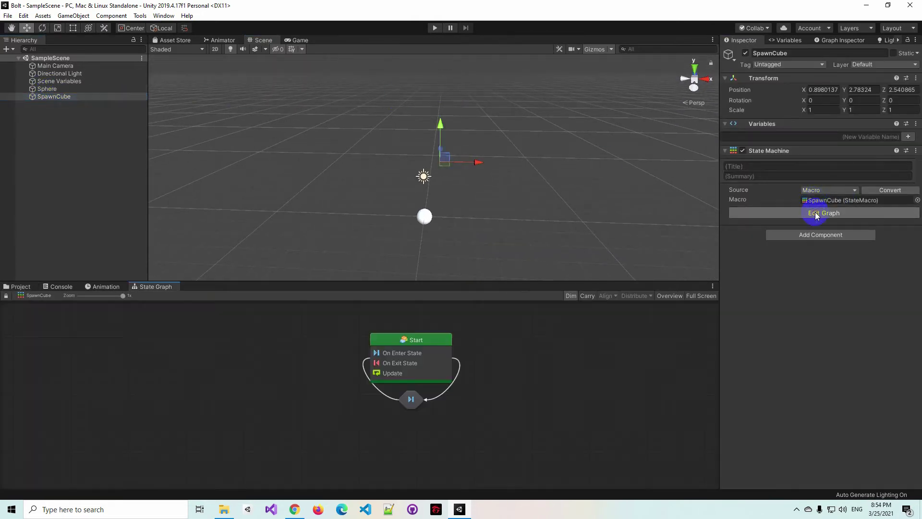
double_click(422, 345)
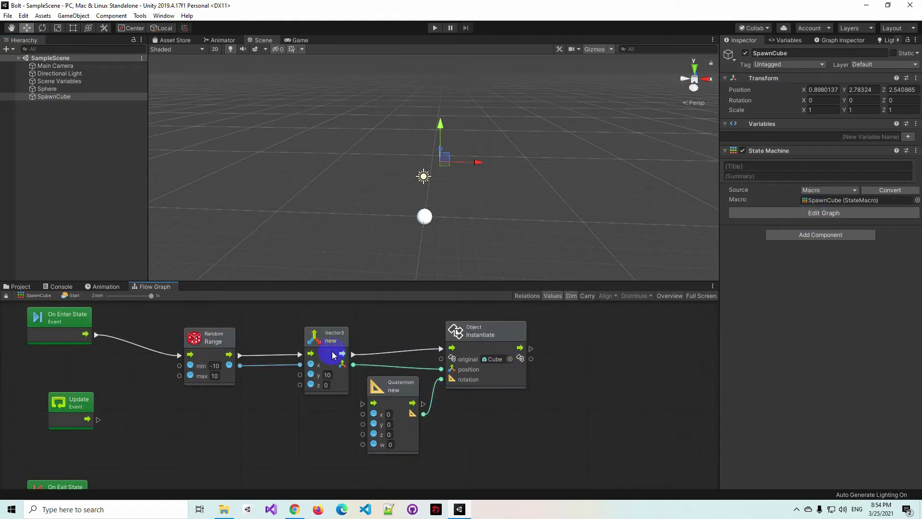
- Delete the Random Range node and set the Vector3 y value to 0
left_click(220, 335)
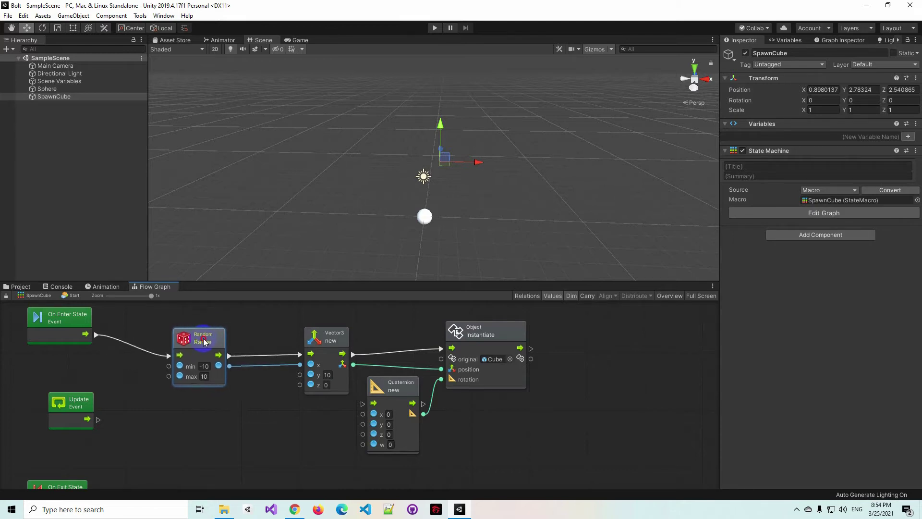
key("Delete")
left_click(321, 332)
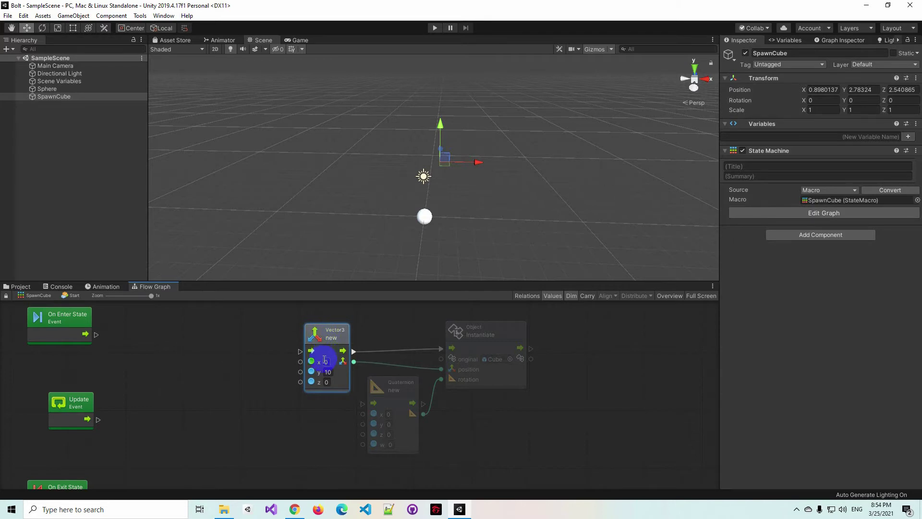
left_click(332, 372)
mouse_move(96, 334)
left_mouse_down()
mouse_move(285, 356)
mouse_move(135, 347)
left_mouse_up()
left_click(146, 381)
- Delete the Start state's self-transition, then return to its flow graph and tidy the Vector3 node
left_click(24, 300)
right_click(409, 399)
left_click(411, 400)
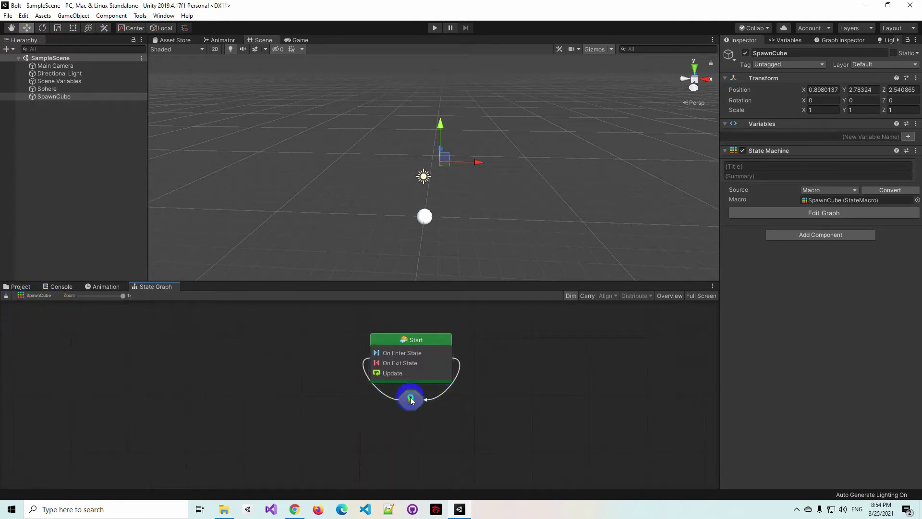
right_click(411, 400)
left_click(436, 442)
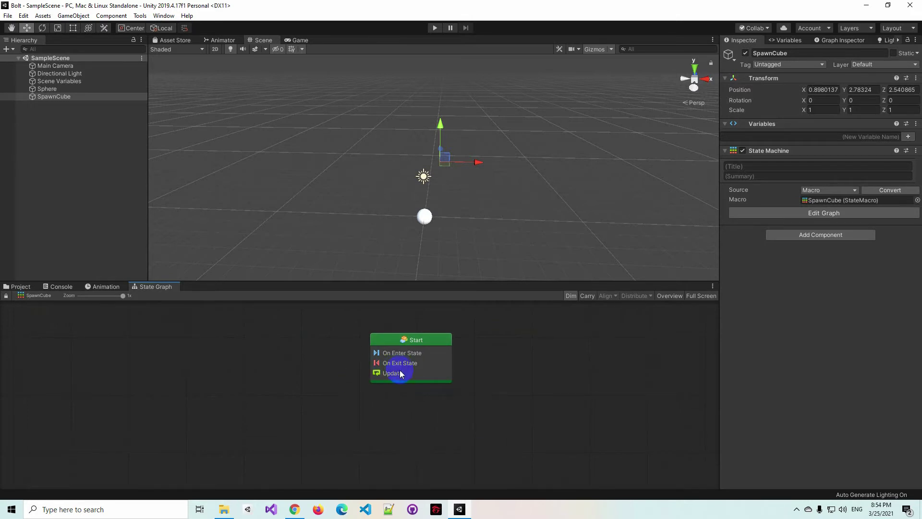
double_click(412, 339)
left_click(331, 326)
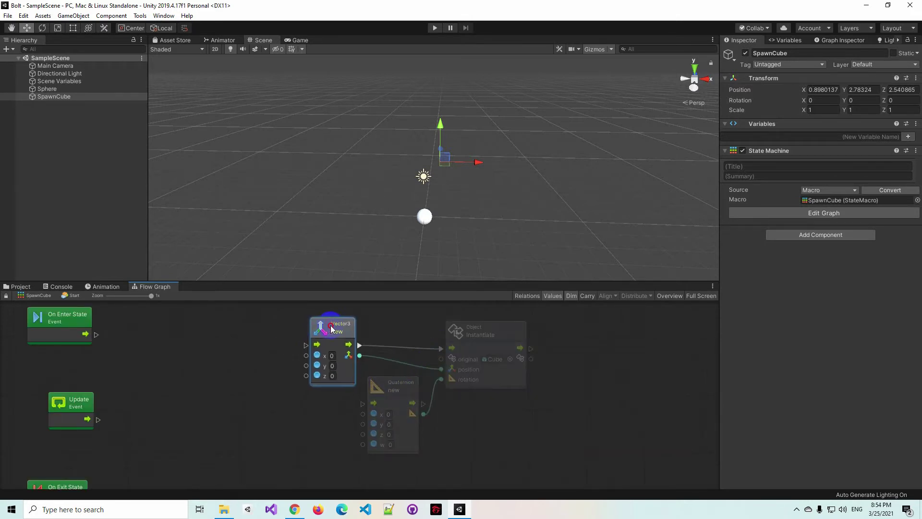
left_click_drag(331, 325, 317, 322)
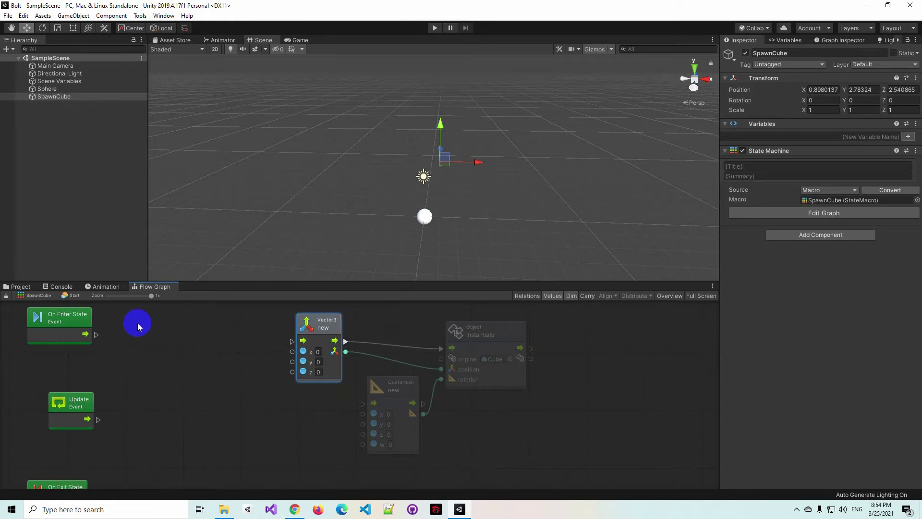
- Add a For Loop after On Enter State and wire its Body to the Vector3 node
left_click_drag(96, 334, 167, 335)
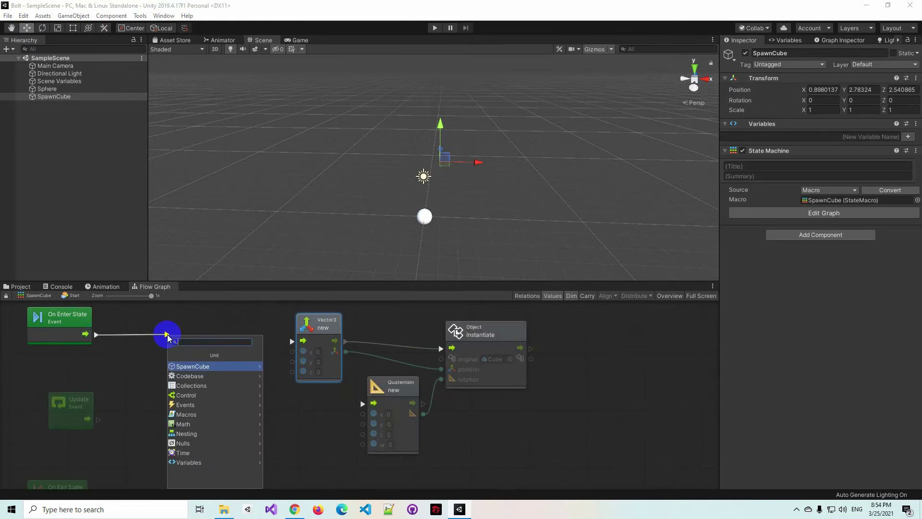
type("for")
key("Return")
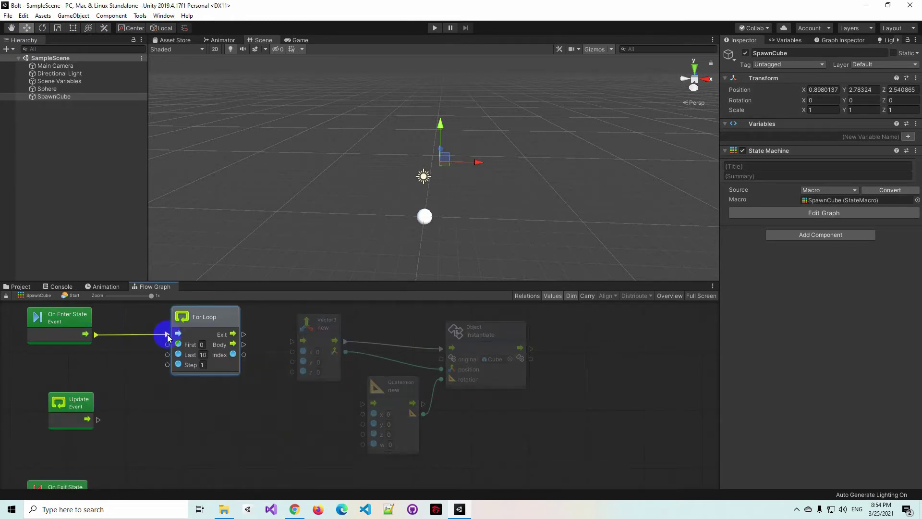
left_click_drag(213, 320, 207, 330)
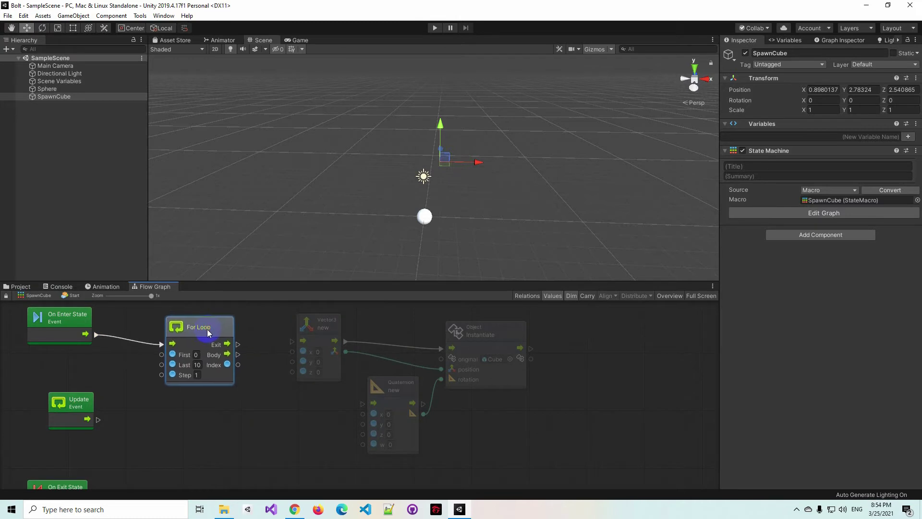
left_click_drag(289, 316, 552, 466)
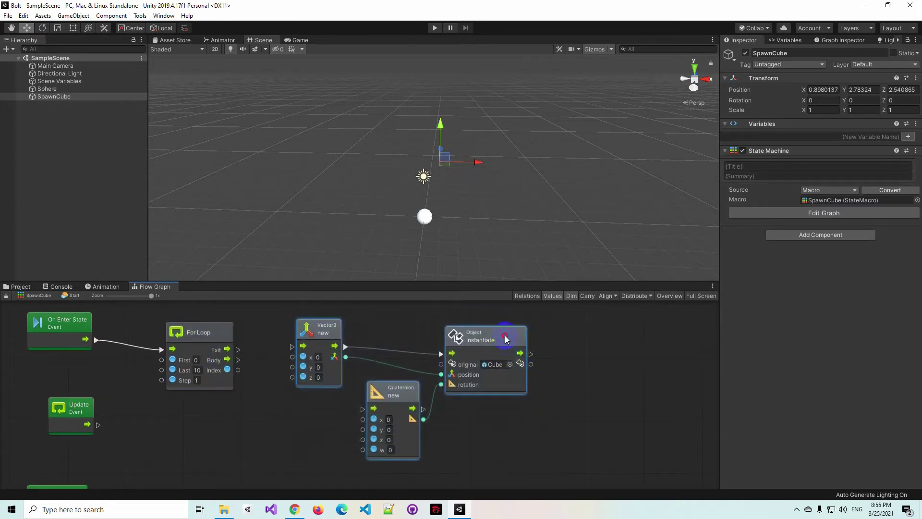
mouse_move(505, 335)
left_mouse_down()
mouse_move(684, 343)
mouse_move(666, 337)
left_mouse_up()
left_click(273, 367)
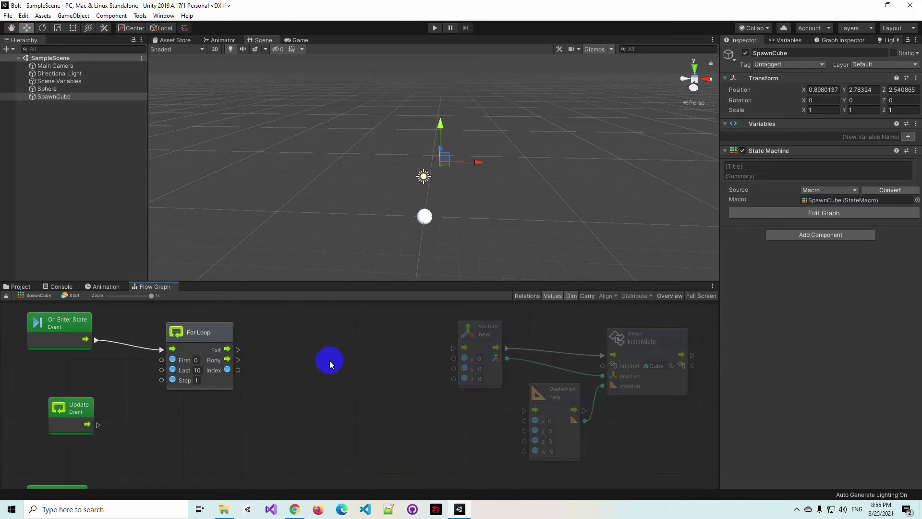
mouse_move(238, 359)
left_mouse_down()
mouse_move(404, 361)
mouse_move(454, 348)
left_mouse_up()
- Multiply the loop Index by 3 and feed the result into Vector3 x
left_click_drag(238, 370, 298, 382)
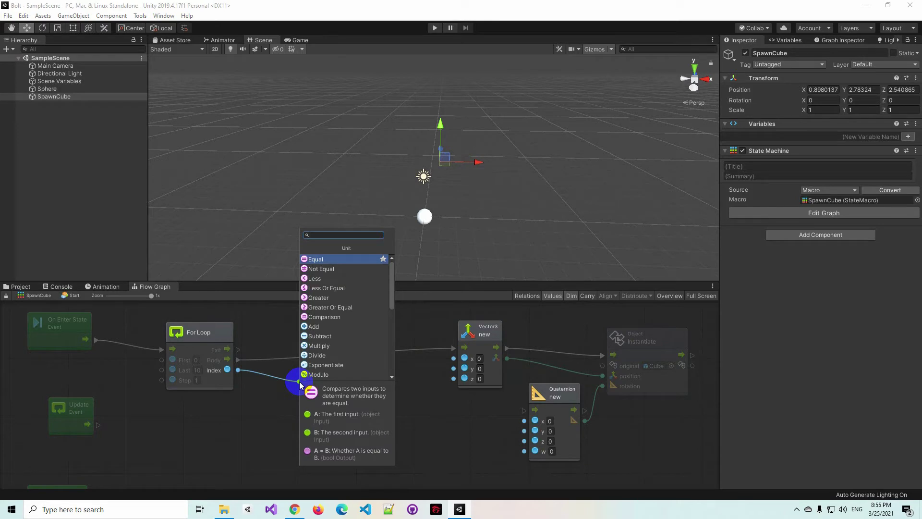
type("mu")
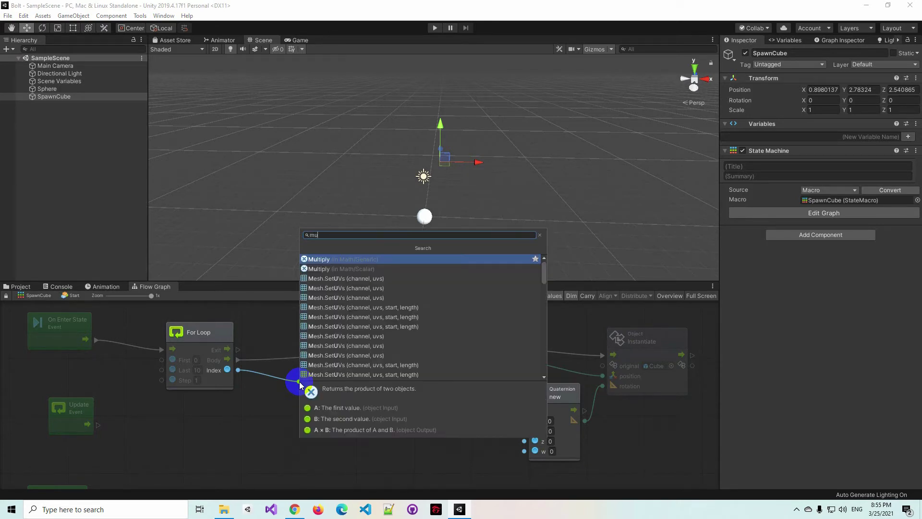
key("Return")
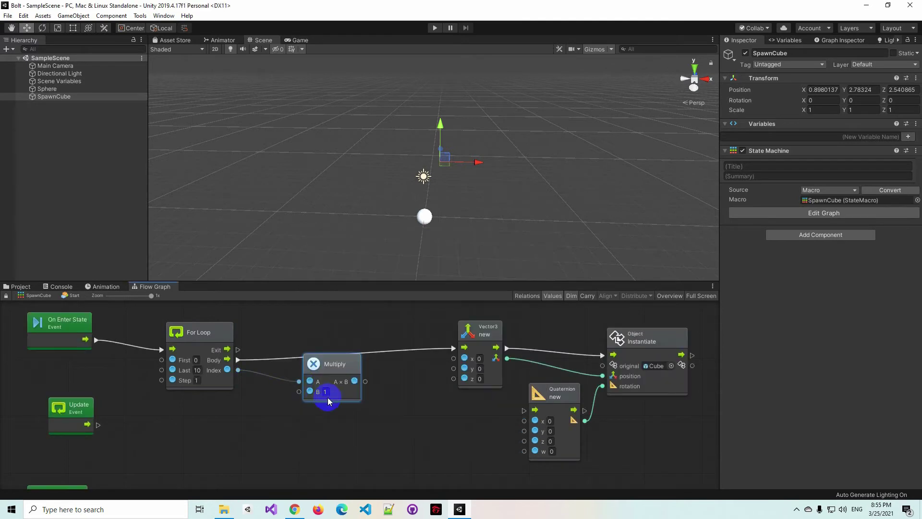
mouse_move(331, 373)
left_mouse_down()
mouse_move(333, 391)
mouse_move(456, 362)
left_mouse_up()
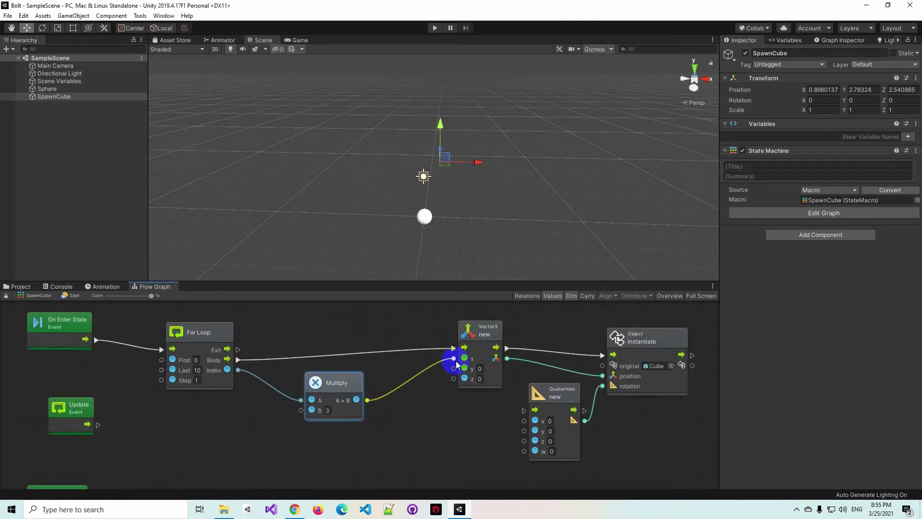
left_click_drag(647, 341, 649, 331)
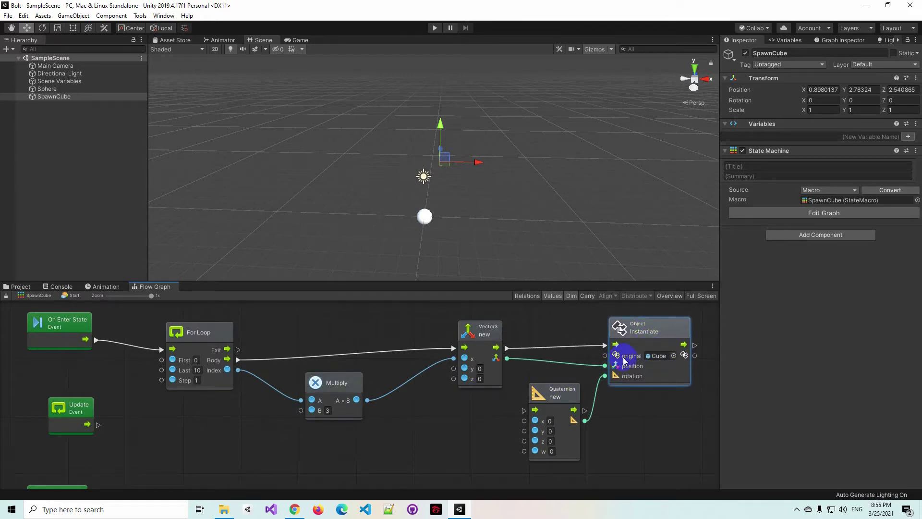
- In the Cube prefab's graph, disconnect the Start event from the Destroy node
double_click(646, 356)
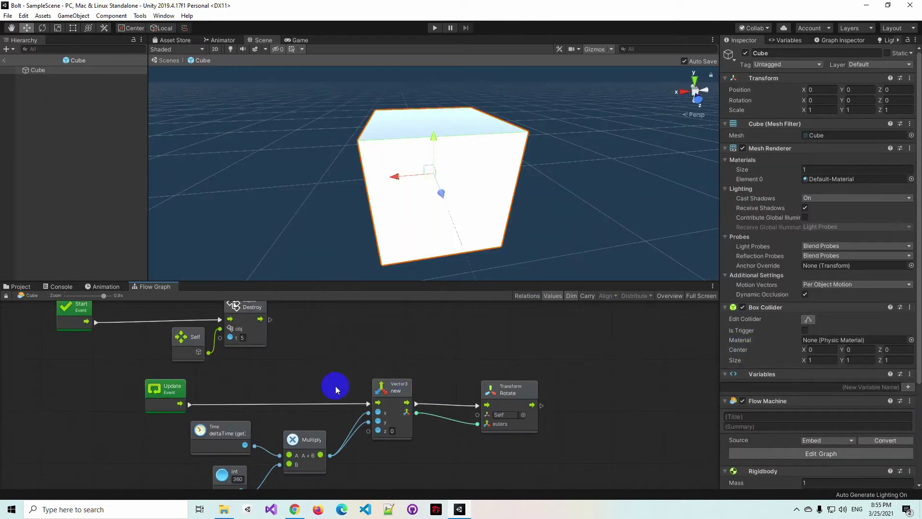
left_click_drag(578, 401, 625, 421, "alt")
scroll(624, 418, "down", 1)
scroll(590, 420, "down", 1)
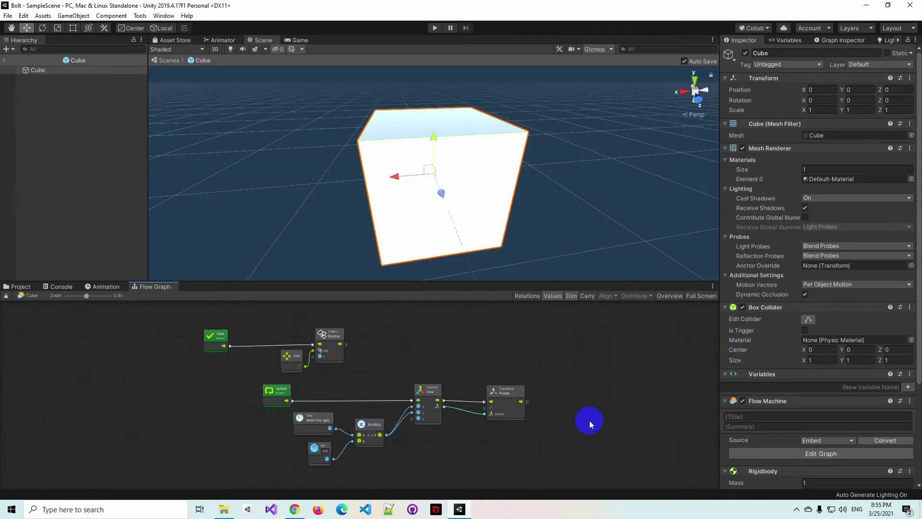
left_click_drag(288, 400, 239, 402)
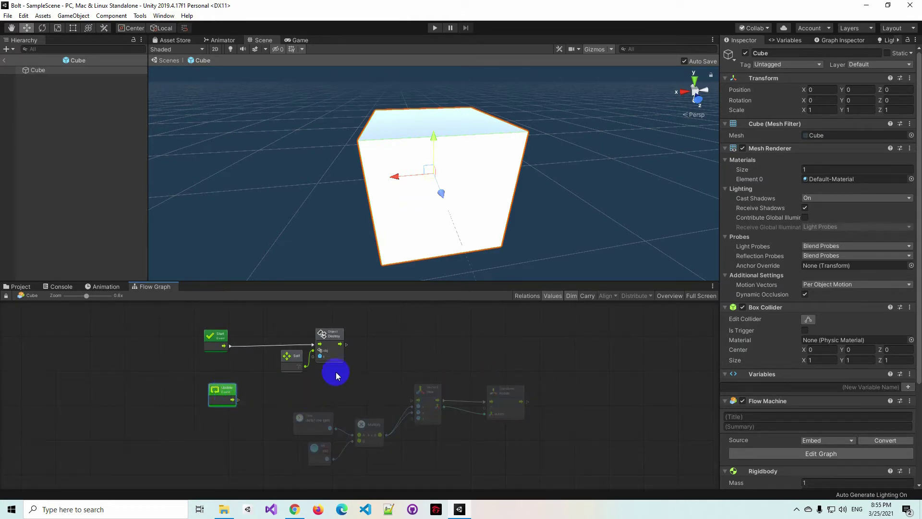
left_click(288, 361)
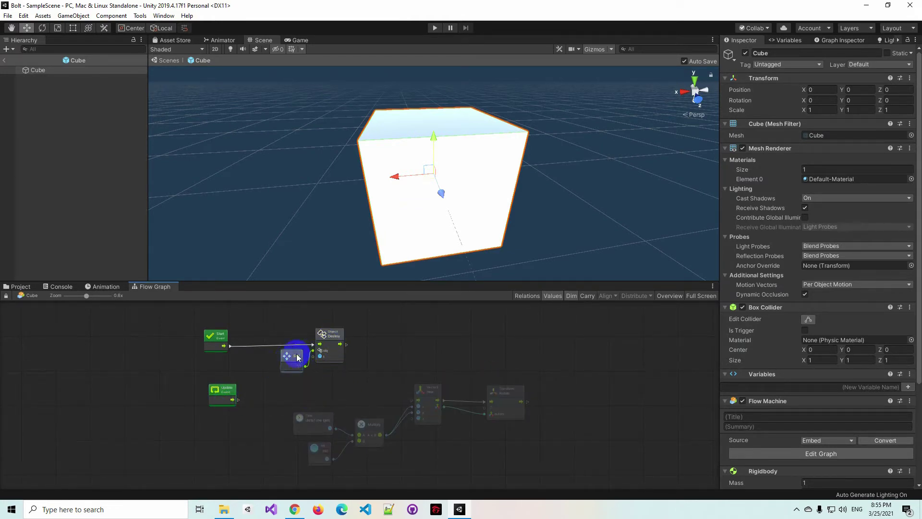
left_click_drag(294, 356, 280, 361)
left_click_drag(335, 337, 339, 338)
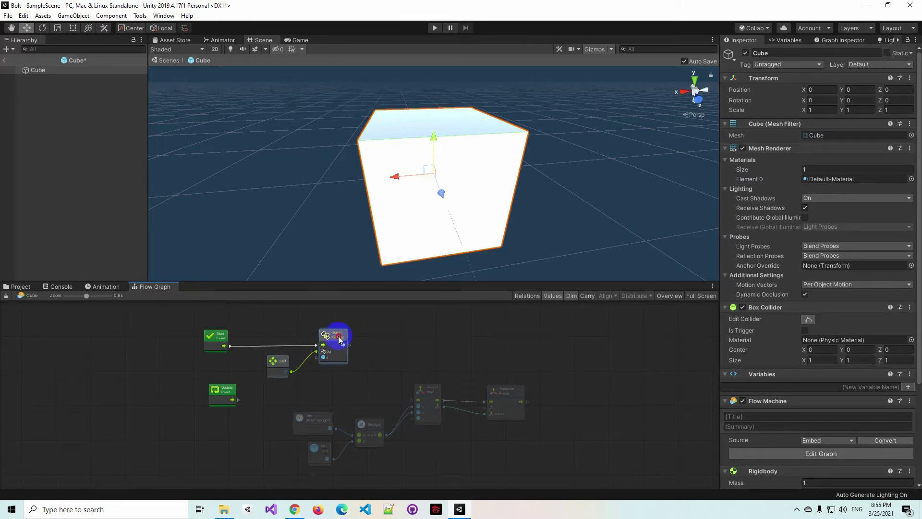
right_click(230, 346)
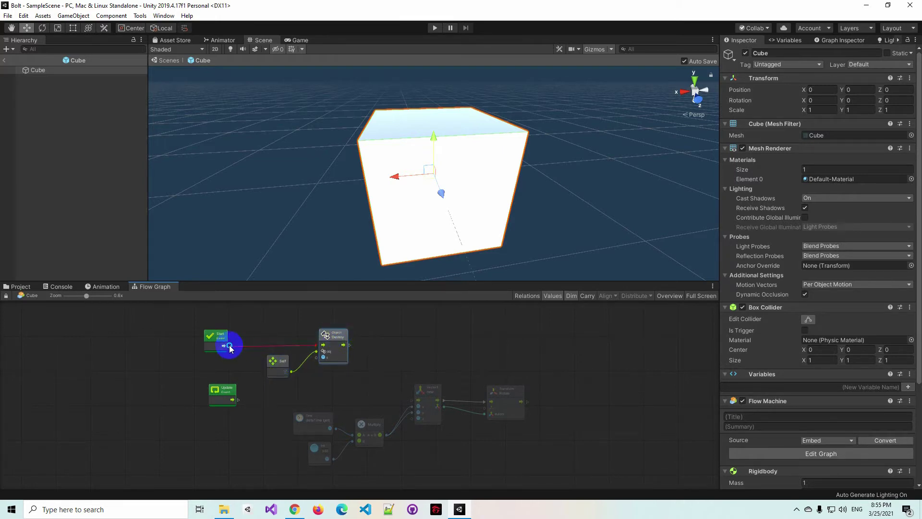
left_click_drag(264, 324, 376, 396)
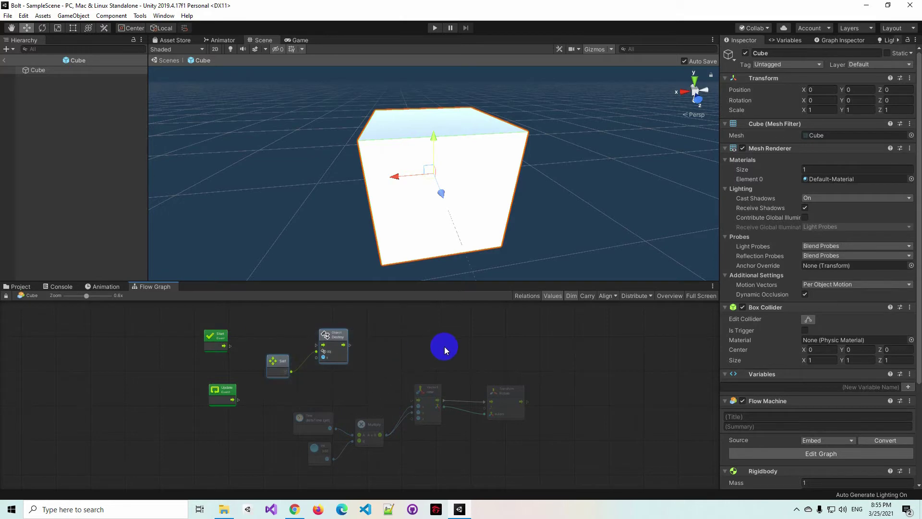
left_click(456, 350)
- Turn off Use Gravity on the Cube's Rigidbody, then return to the scene and select the Sphere
scroll(771, 320, "down", 5)
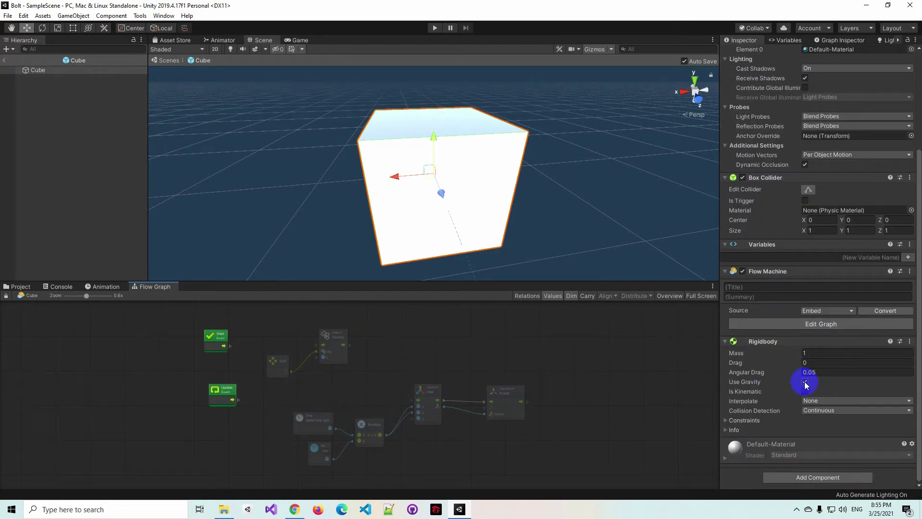
left_click(805, 382)
middle_click_drag(628, 414, 648, 395)
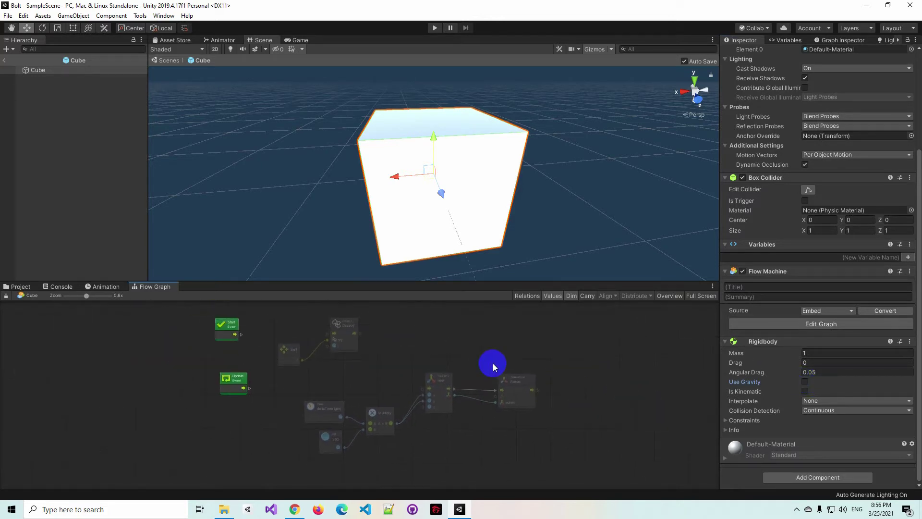
left_click(4, 60)
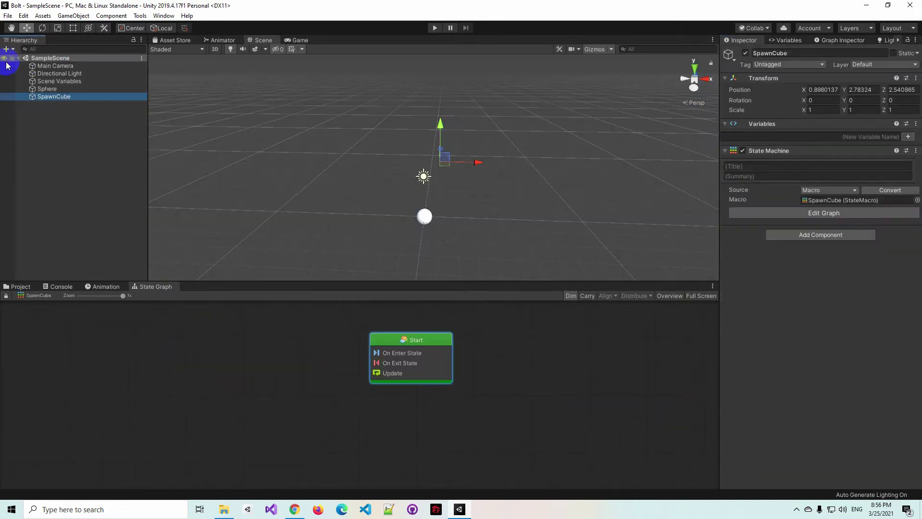
left_click(50, 89)
- Remove the link from On Collision Enter to the Destroy node
scroll(515, 382, "down", 2)
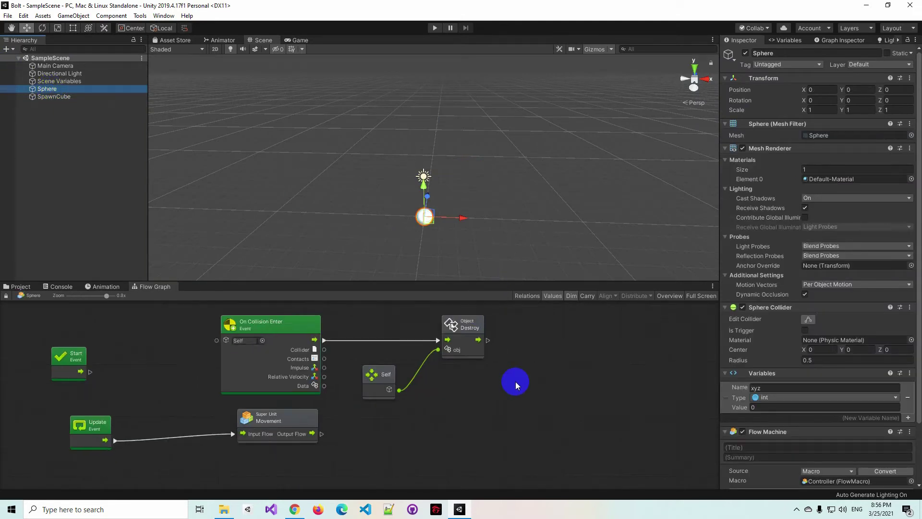
middle_click_drag(489, 399, 536, 406)
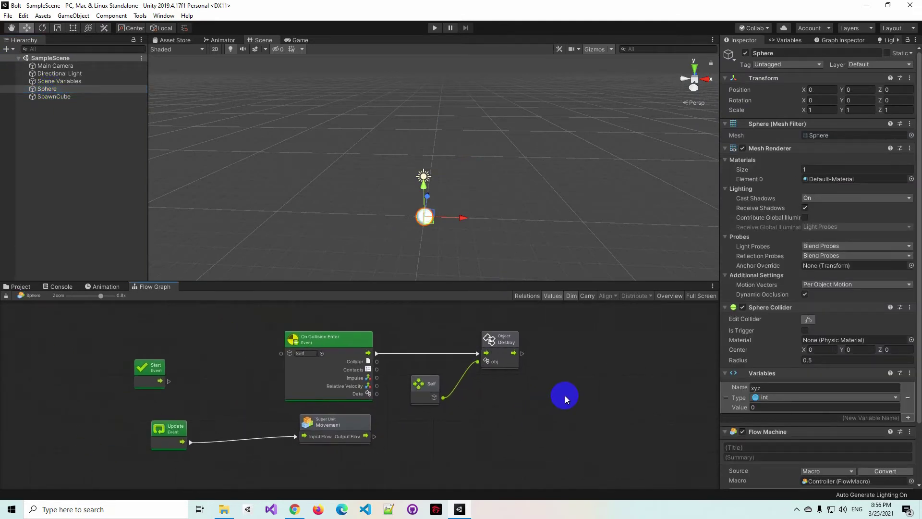
mouse_move(571, 390)
left_mouse_down()
mouse_move(369, 317)
mouse_move(276, 319)
left_mouse_up()
left_click_drag(585, 405, 262, 322)
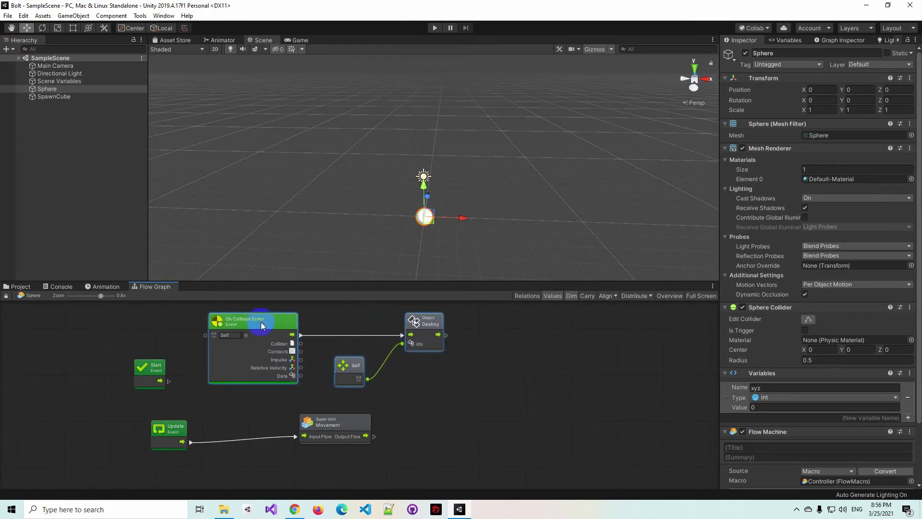
left_click(492, 388)
right_click(299, 334)
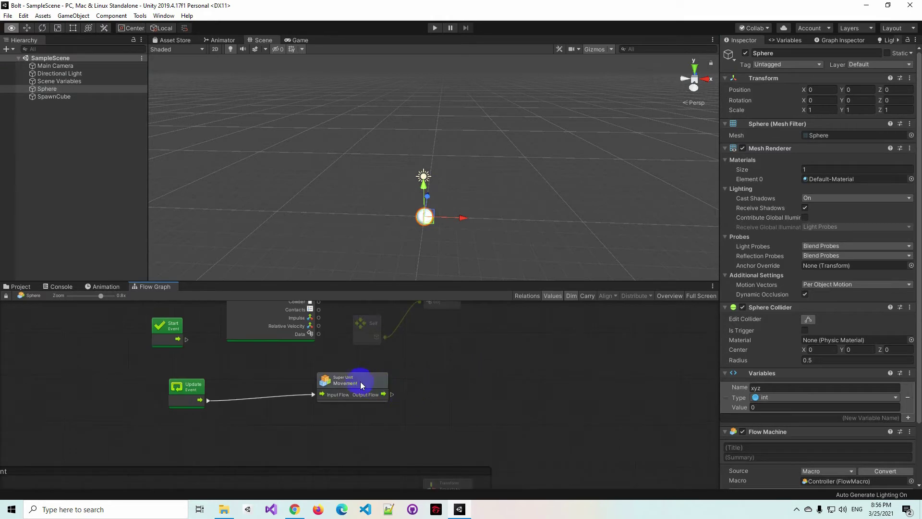
- Move the Movement super unit far left and stack the Start and Update events on empty canvas
mouse_move(361, 381)
left_mouse_down()
mouse_move(295, 393)
mouse_move(316, 426)
mouse_move(93, 428)
left_mouse_up()
left_click_drag(190, 388, 175, 391)
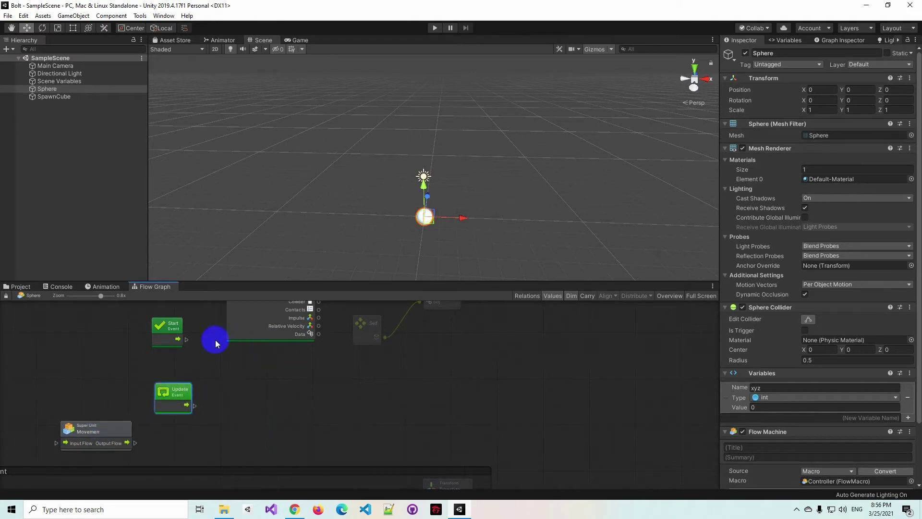
left_click_drag(167, 326, 514, 340)
left_click_drag(174, 402, 521, 406)
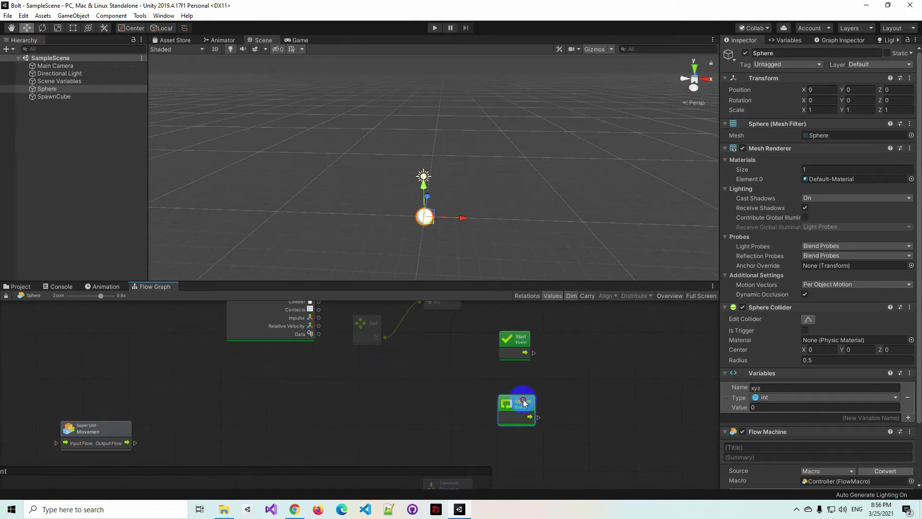
scroll(533, 395, "right", 8)
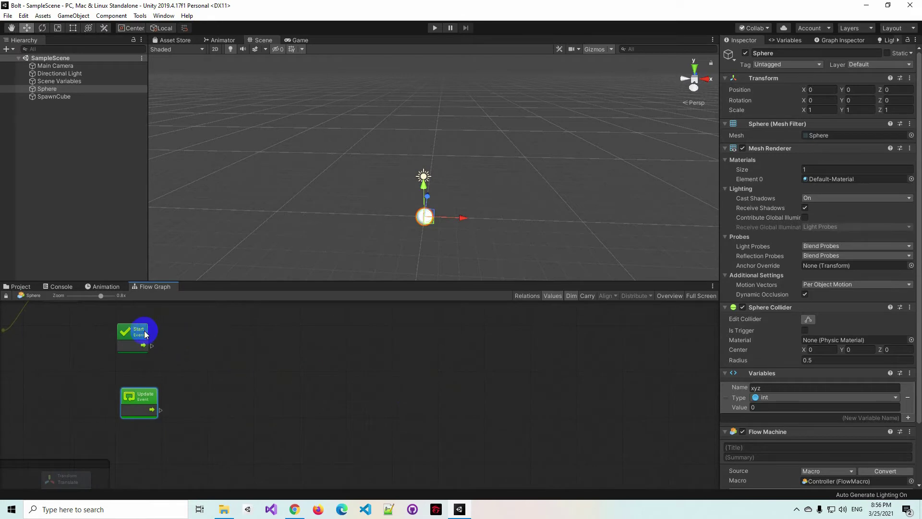
left_click_drag(133, 332, 169, 324)
mouse_move(137, 394)
left_mouse_down()
mouse_move(166, 403)
mouse_move(296, 407)
left_mouse_up()
left_click(286, 408)
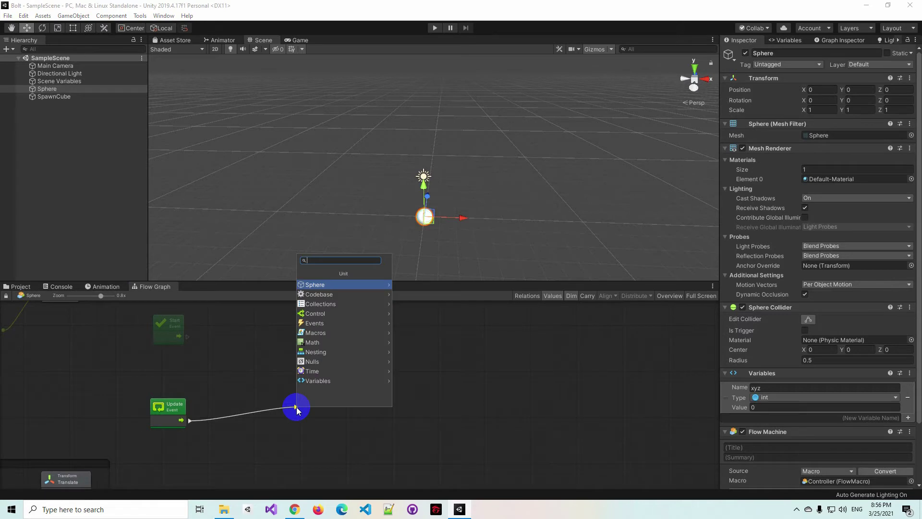
- Add a Transform DOMove node connected to the Update event's output
type("tran")
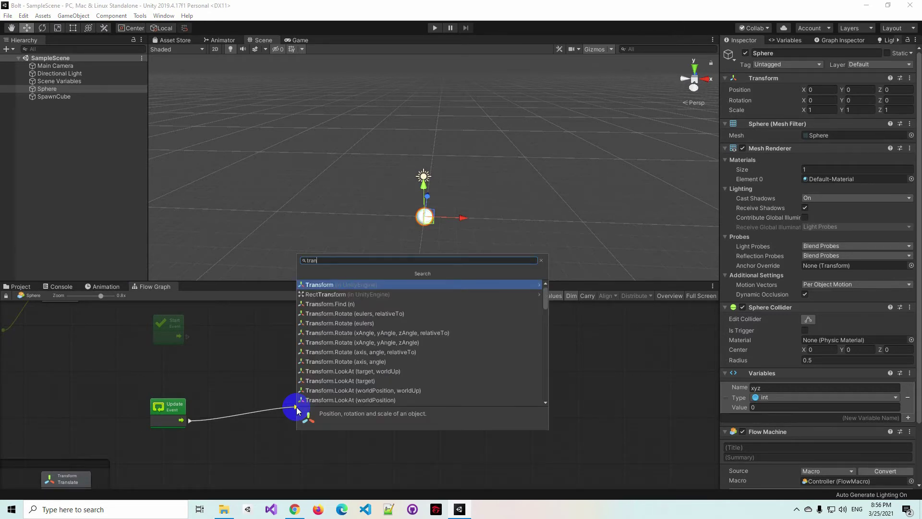
left_click(333, 284)
scroll(341, 297, "down", 5)
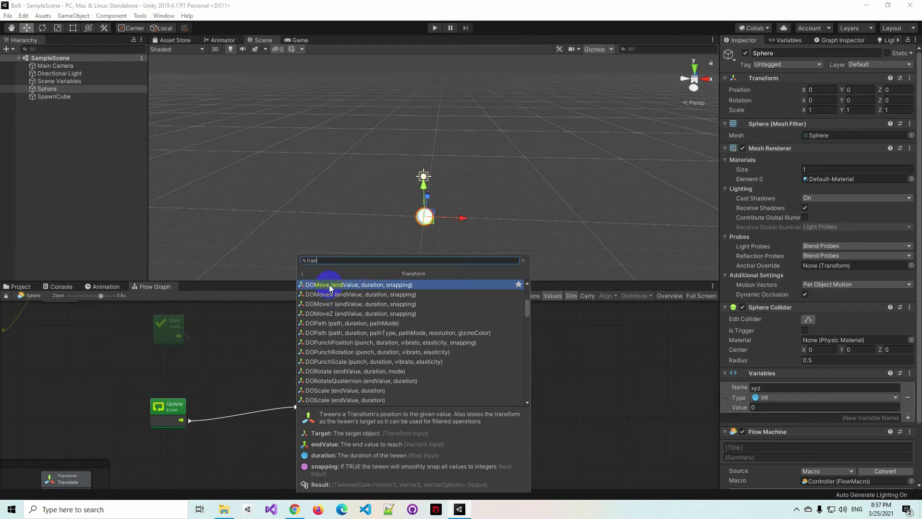
left_click(329, 285)
left_click_drag(341, 393, 390, 370)
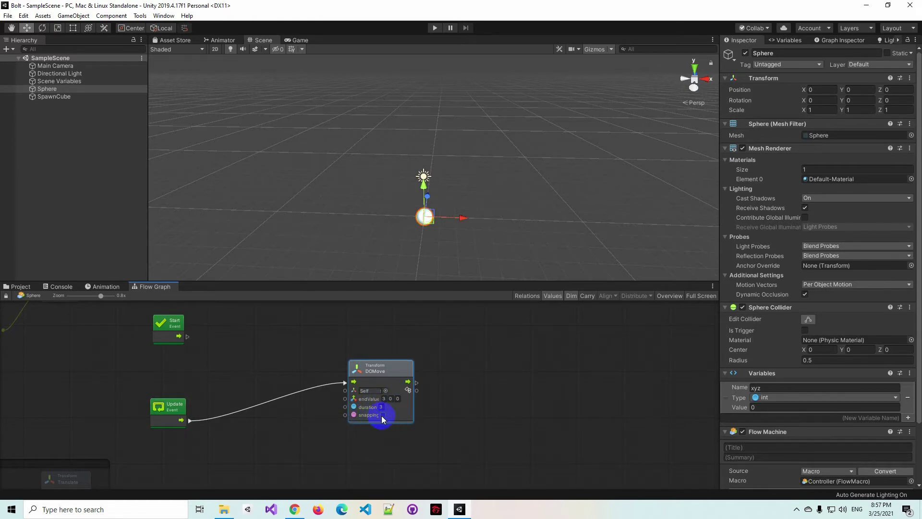
left_click(298, 508)
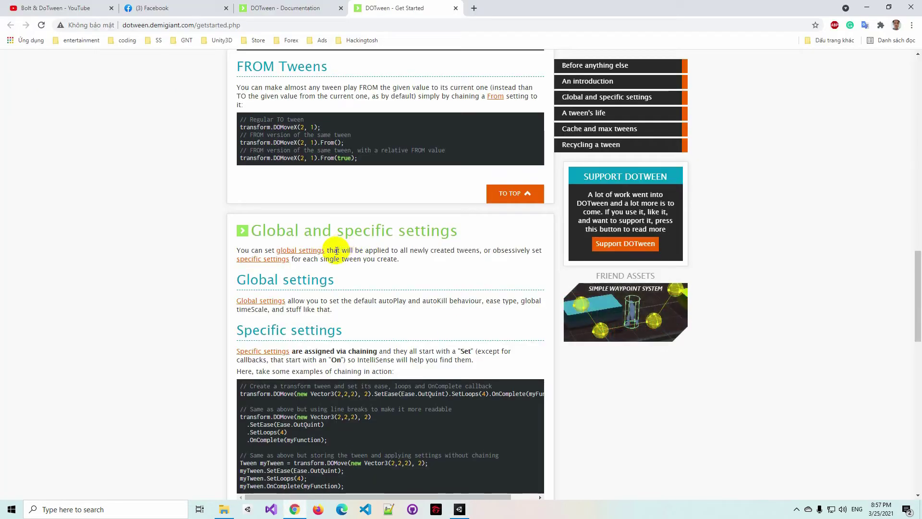
scroll(320, 273, "down", 10)
scroll(320, 274, "up", 7)
scroll(320, 274, "up", 7)
scroll(320, 274, "up", 6)
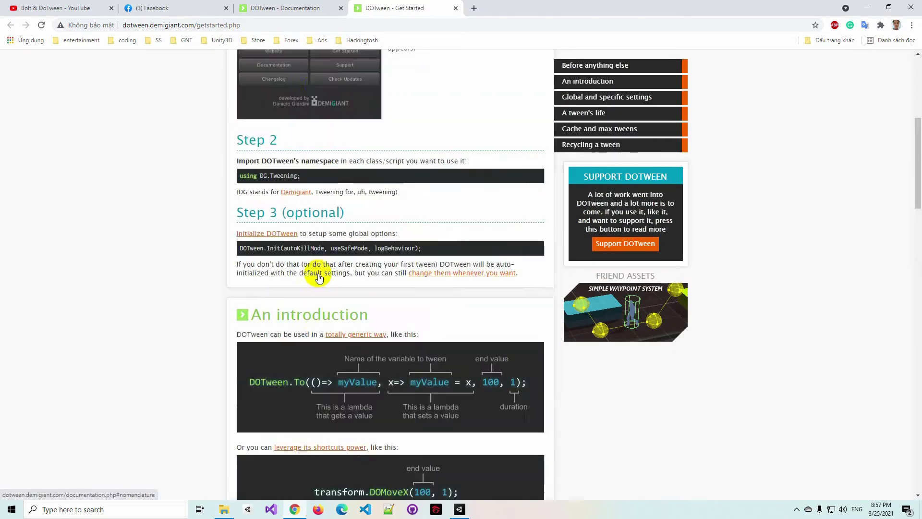
scroll(319, 273, "up", 6)
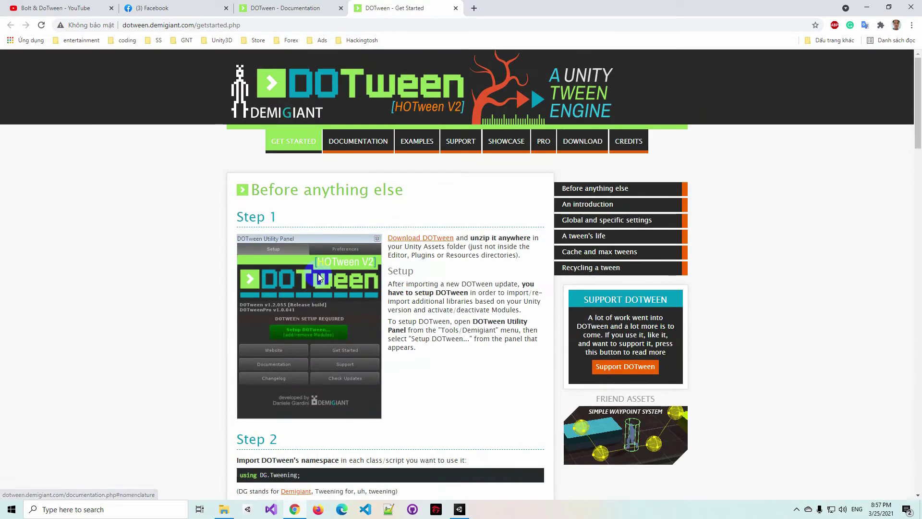
left_click(360, 145)
scroll(373, 279, "down", 15)
scroll(373, 278, "down", 8)
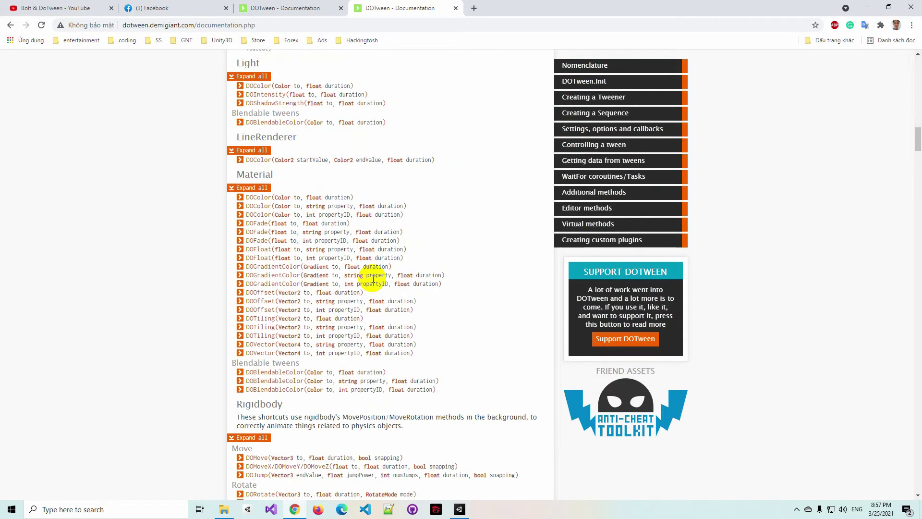
scroll(247, 226, "down", 8)
scroll(282, 309, "down", 1)
scroll(282, 309, "down", 1)
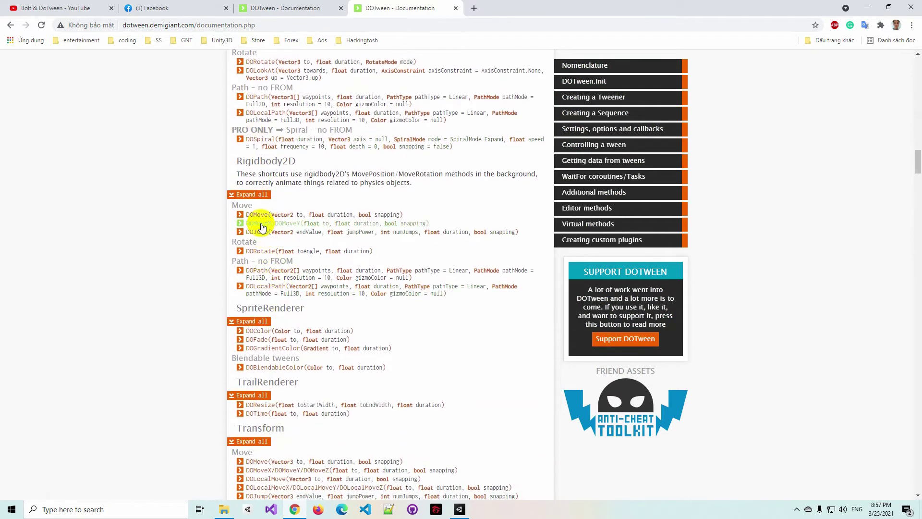
left_click(243, 194)
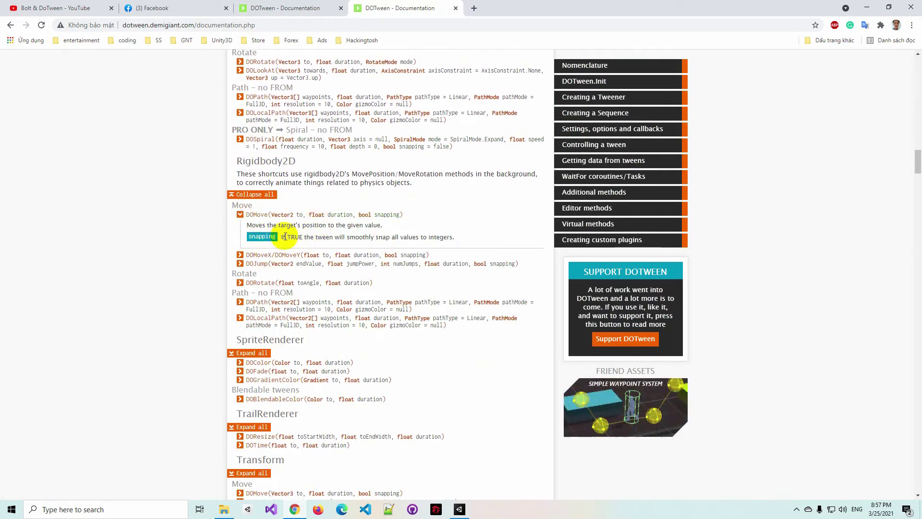
left_click_drag(256, 226, 341, 225)
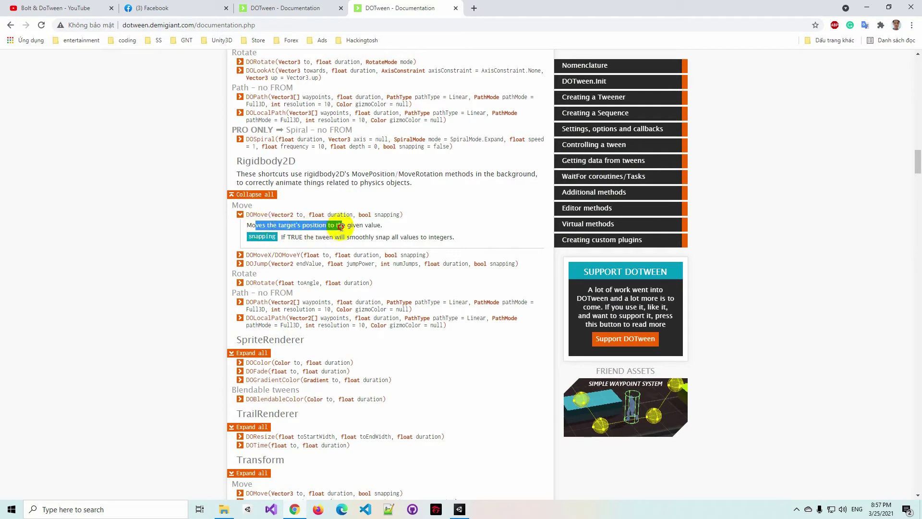
left_click(348, 226)
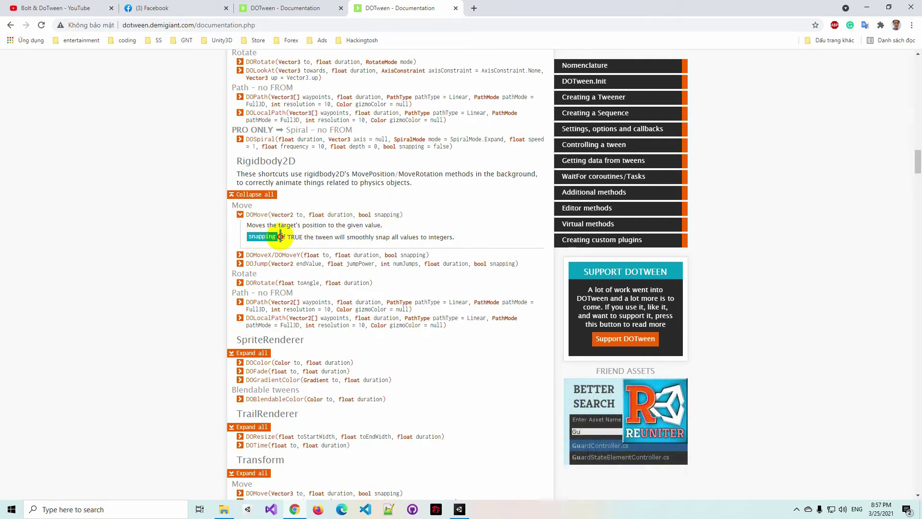
left_click_drag(280, 237, 394, 238)
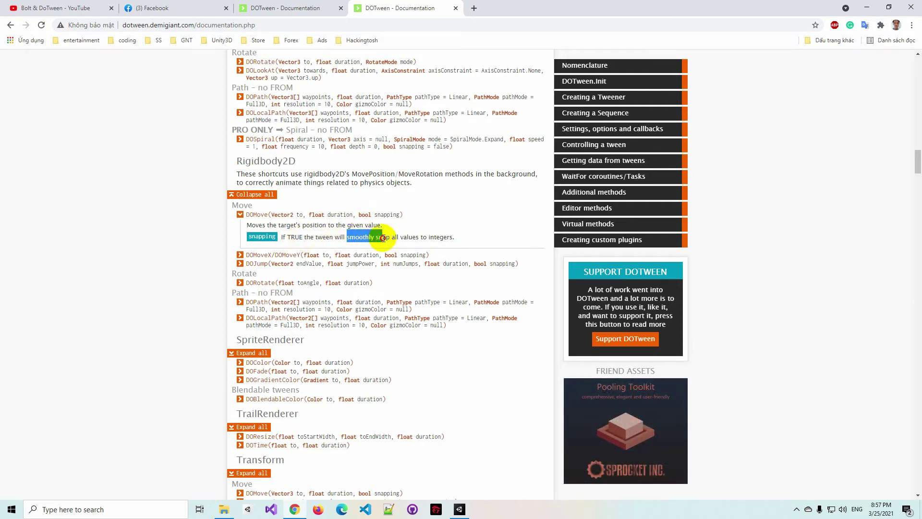
left_click(409, 238)
double_click(411, 237)
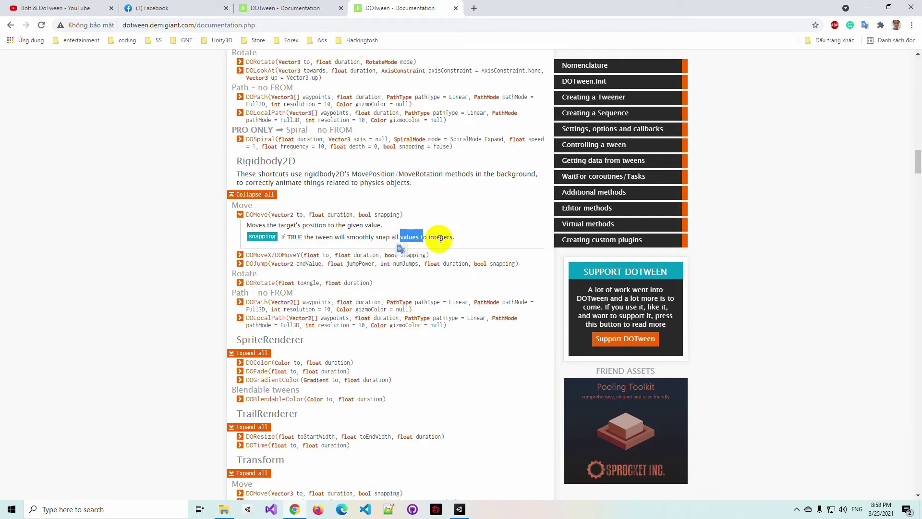
left_click(430, 237)
left_click(460, 509)
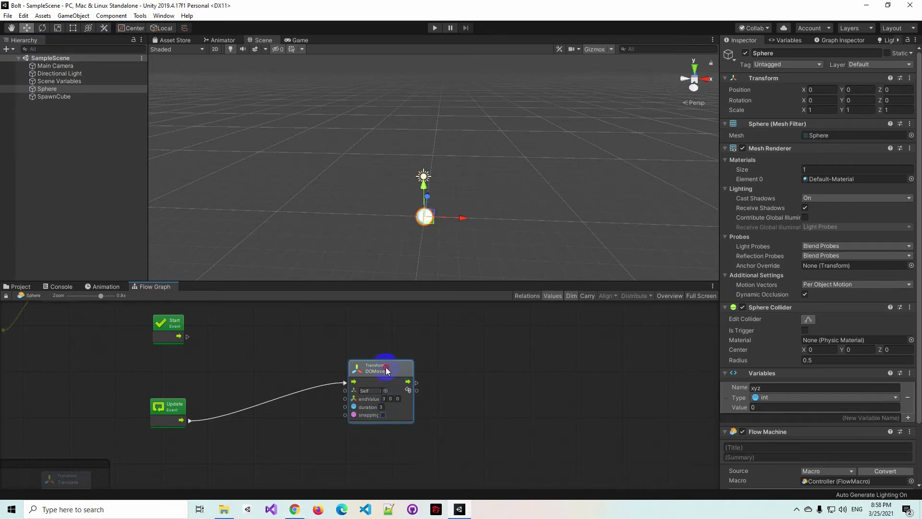
- Rewire DOMove so the Start event triggers it instead of Update
mouse_move(388, 370)
left_mouse_down()
mouse_move(396, 365)
mouse_move(387, 384)
left_mouse_up()
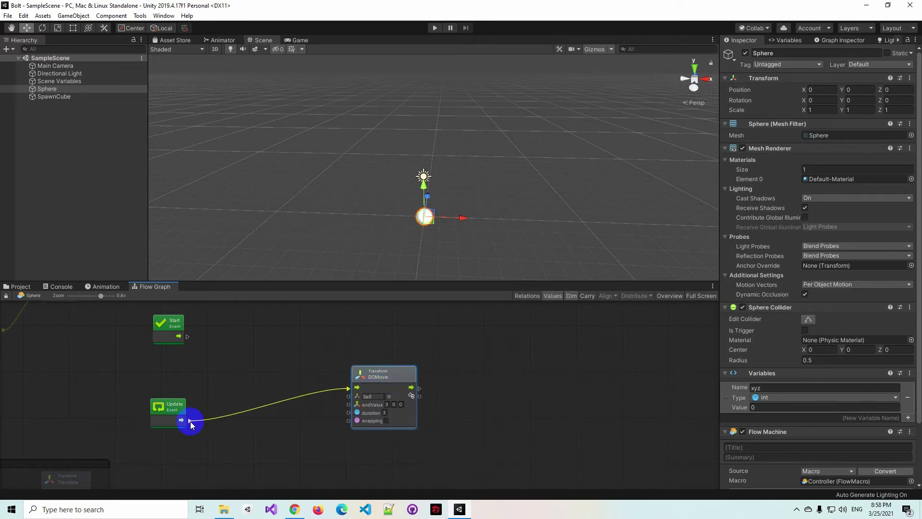
right_click(190, 421)
mouse_move(187, 336)
left_mouse_down()
mouse_move(348, 388)
mouse_move(408, 338)
left_mouse_up()
- Run the game to watch the sphere slide to X 3, then stop it
left_click(434, 28)
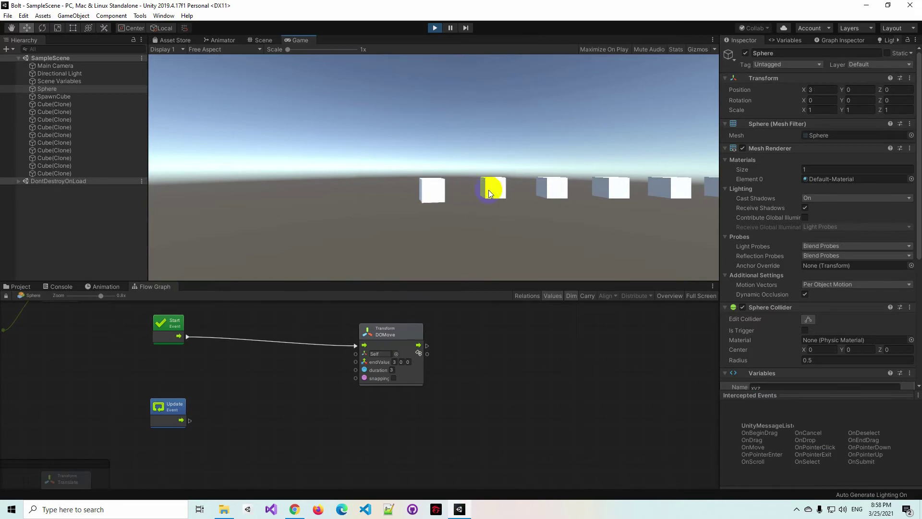
left_click(432, 29)
left_click(435, 27)
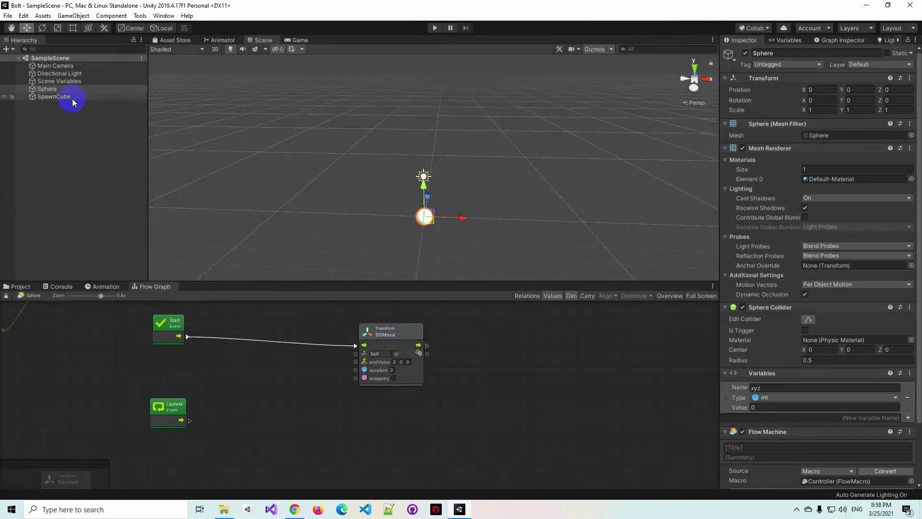
- Flatten the Cube prefab into a slab with Y scale 0.16
left_click(62, 97)
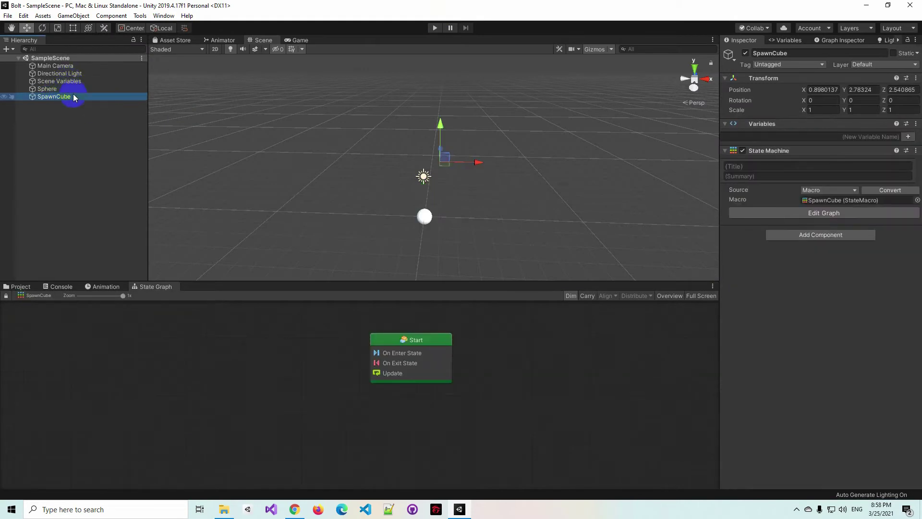
left_click(21, 287)
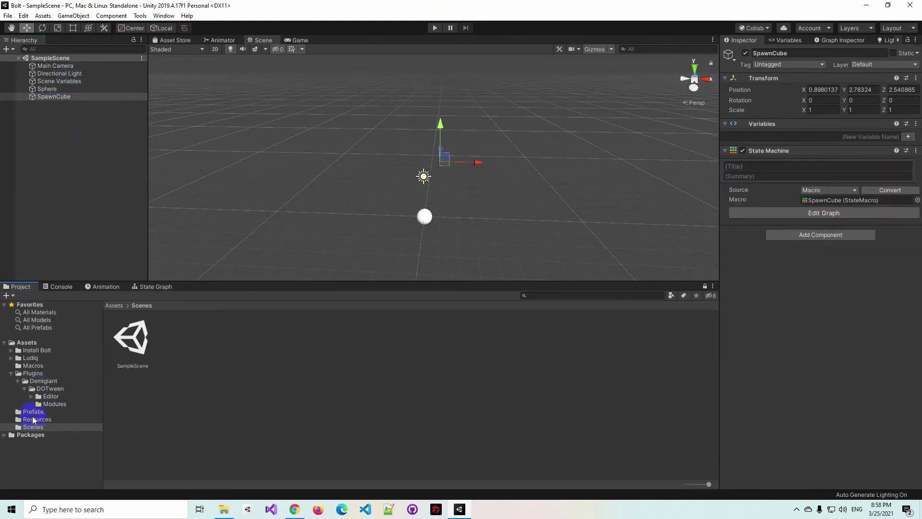
left_click(32, 412)
left_click(137, 341)
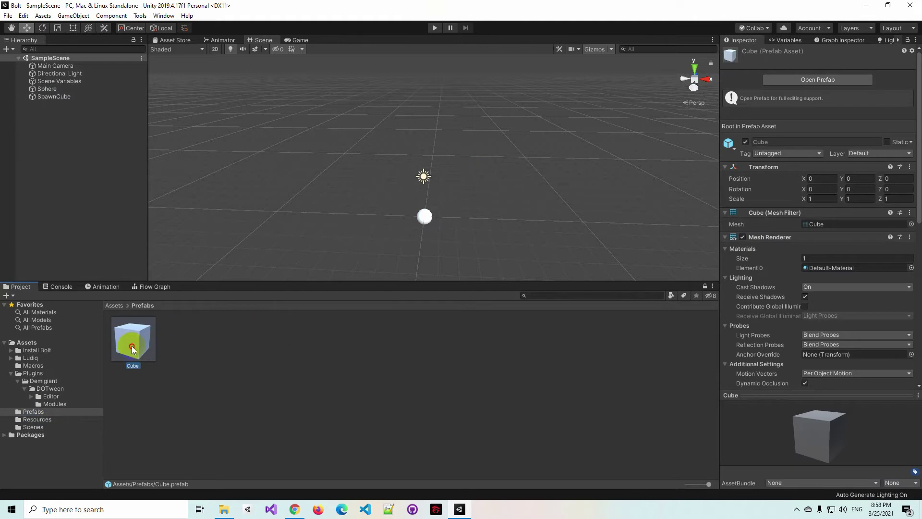
double_click(133, 348)
key("r")
left_click_drag(436, 138, 433, 156)
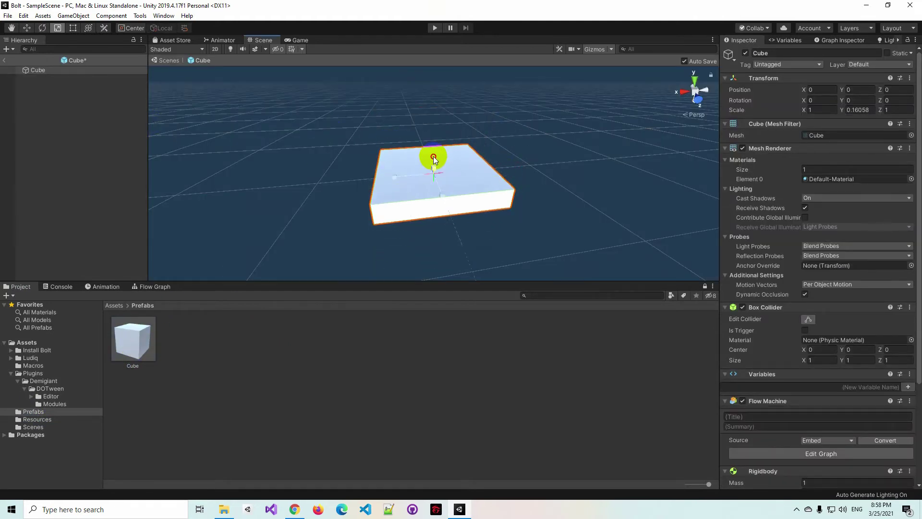
- Back in SampleScene, raise the sphere to Y 0.42 and test-run the game
left_click(34, 426)
double_click(132, 339)
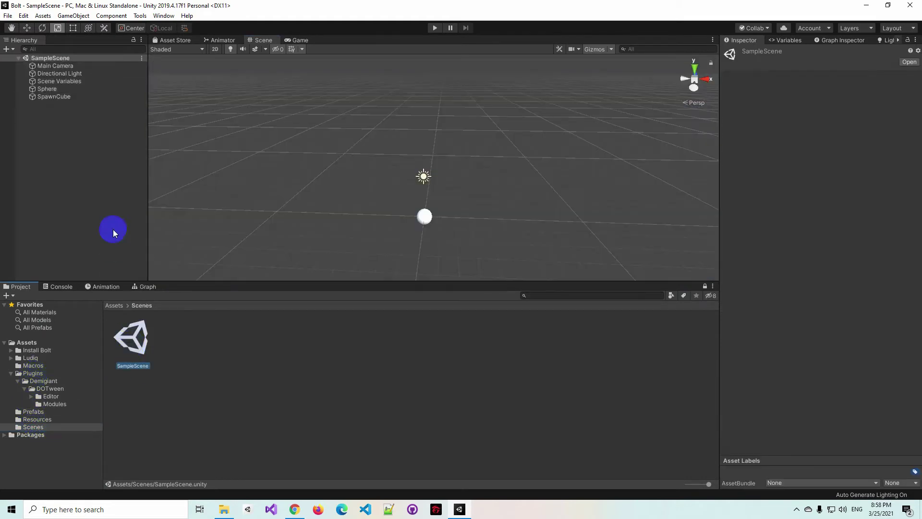
left_click(65, 88)
key("w")
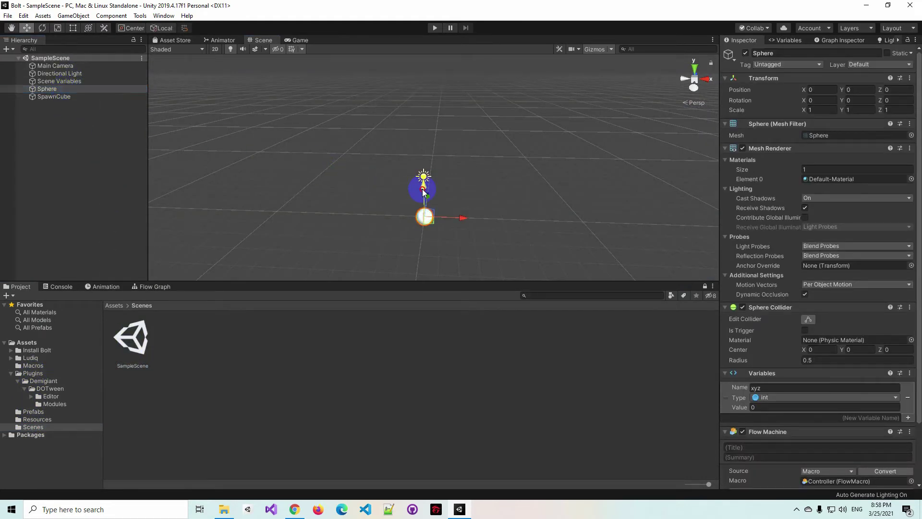
mouse_move(423, 192)
left_mouse_down()
mouse_move(422, 181)
mouse_move(592, 250)
mouse_move(551, 245)
left_mouse_up()
left_click(434, 28)
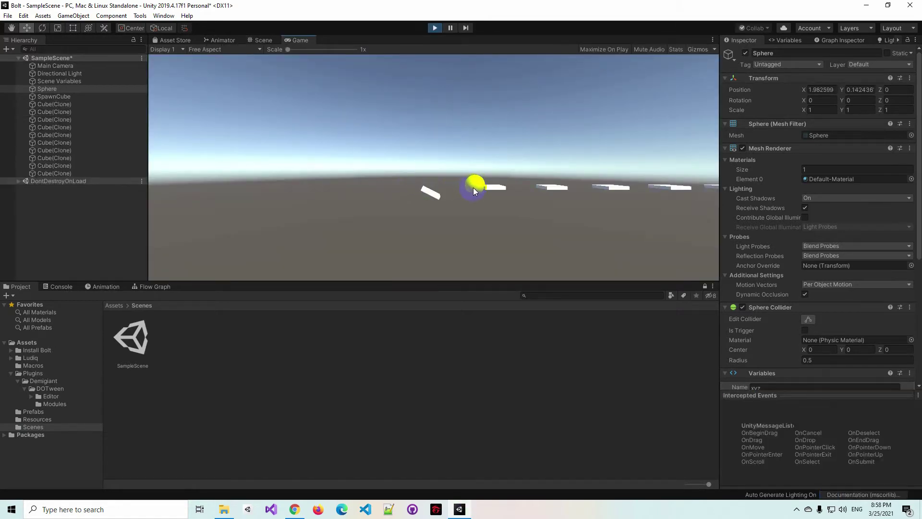
left_click(437, 29)
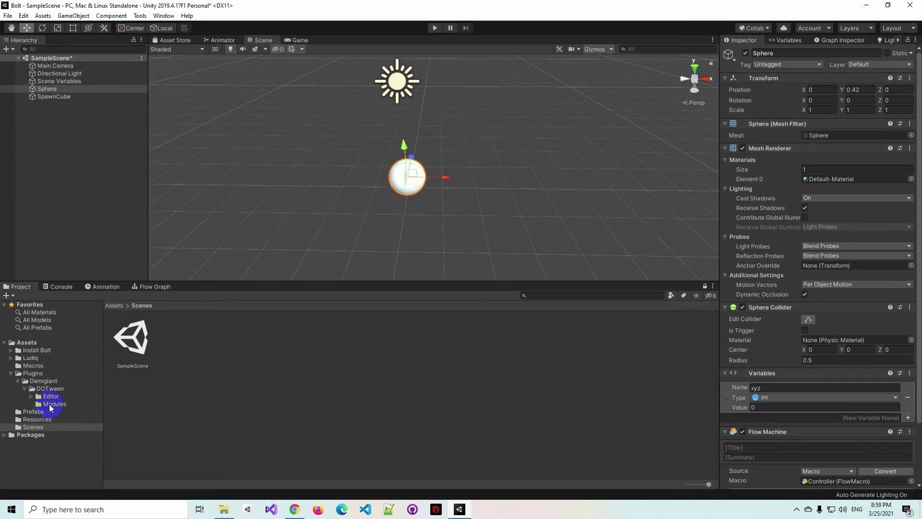
- Make the Cube prefab's Rigidbody kinematic and save the scene
left_click(33, 412)
left_click(133, 339)
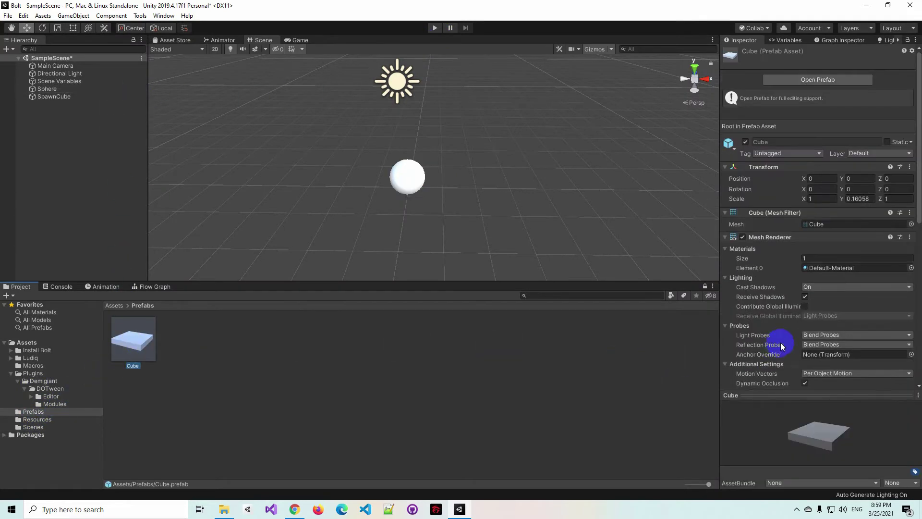
scroll(780, 345, "down", 10)
left_click(805, 291)
key("ctrl+s")
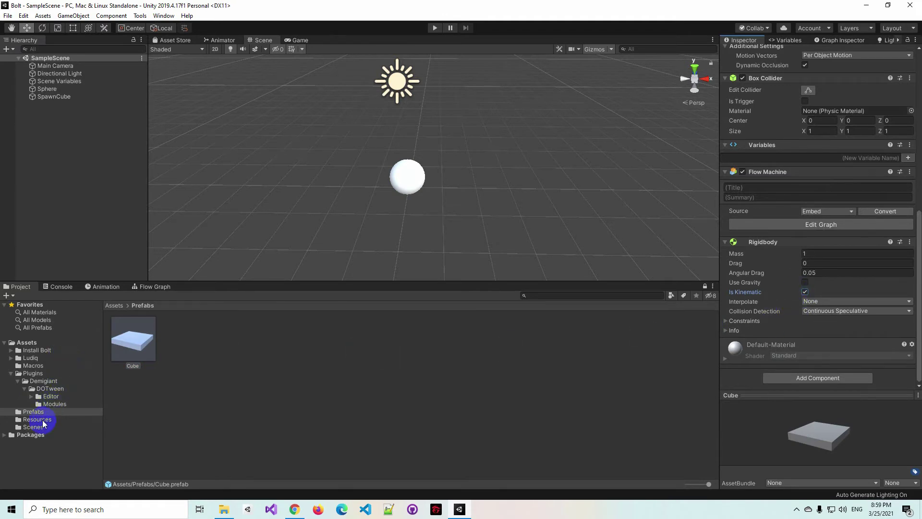
left_click(60, 89)
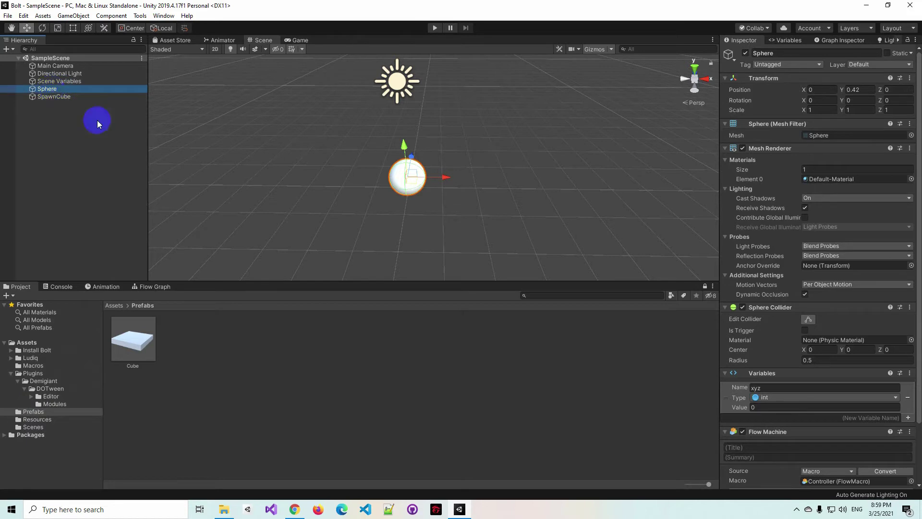
- Replace the sphere's DOMove node with Transform.DOJump
left_click(154, 286)
left_click(384, 330)
right_click(394, 330)
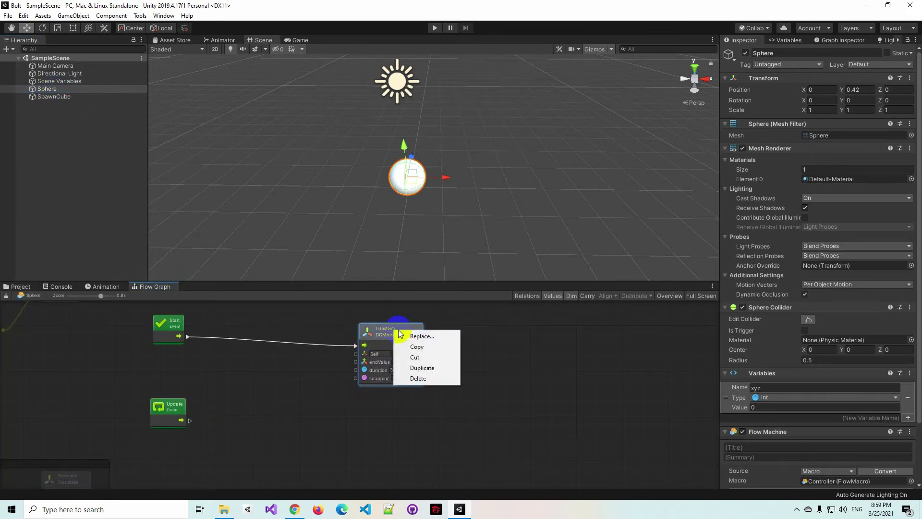
left_click(425, 337)
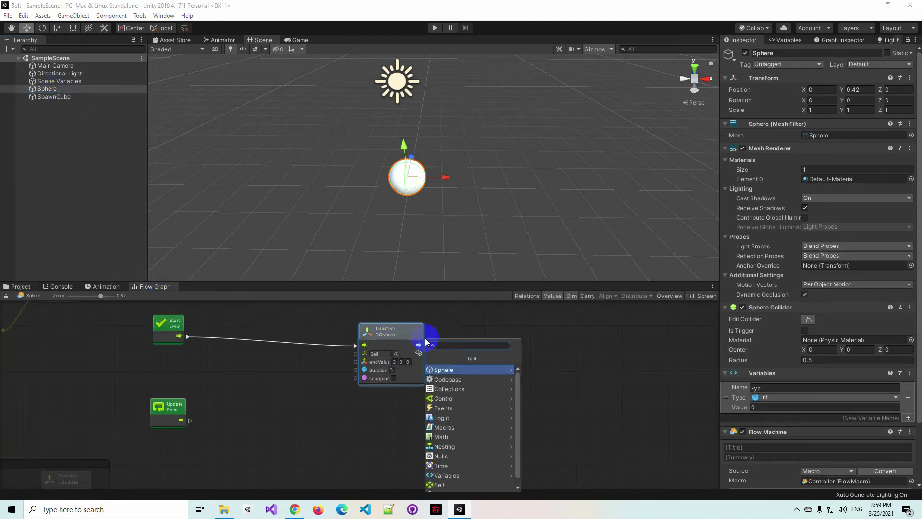
type("DoJum")
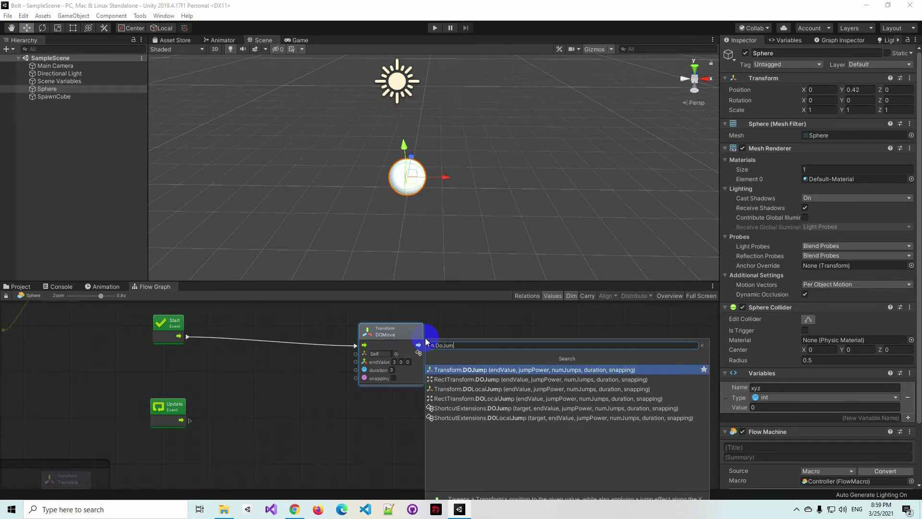
key("Return")
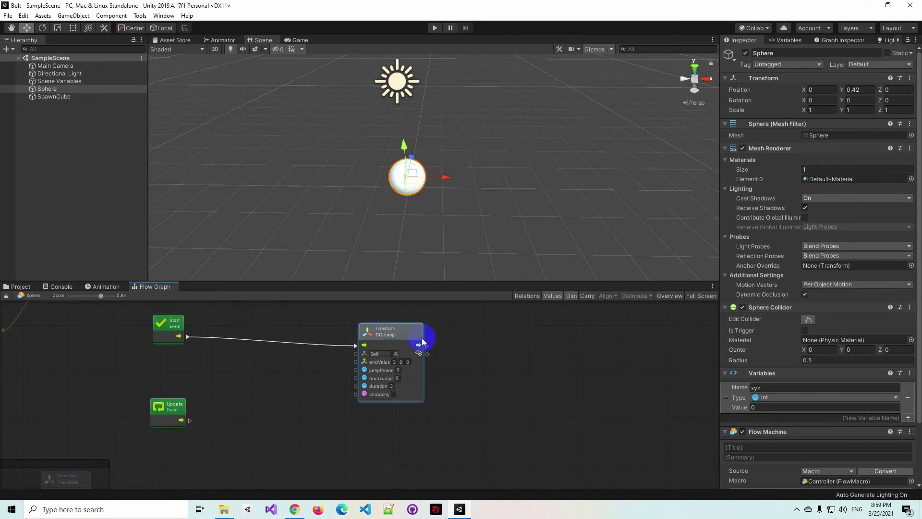
left_click_drag(411, 330, 425, 332)
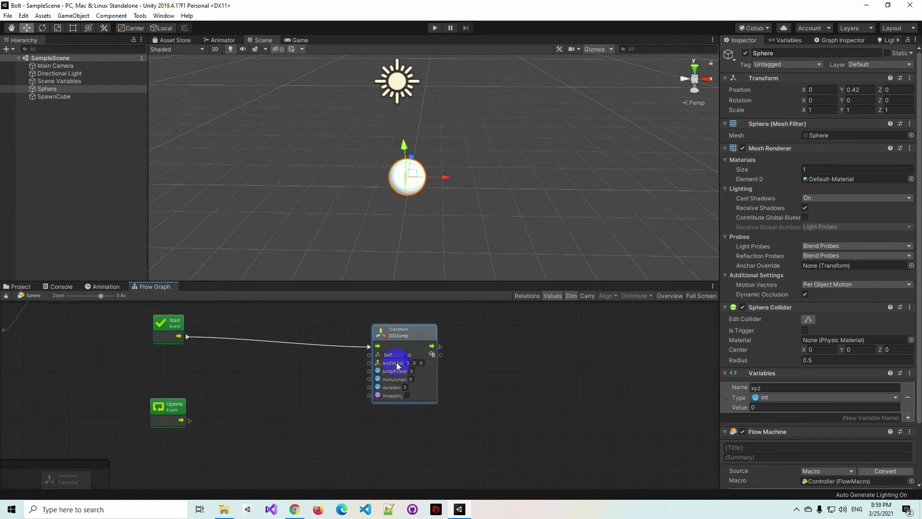
- Set DOJump's jump power to 3 and number of jumps to 20, then run the game
left_click(411, 366)
left_click(412, 371)
left_click(411, 380)
type("2")
type("0")
left_click_drag(403, 332, 384, 329)
left_click(434, 28)
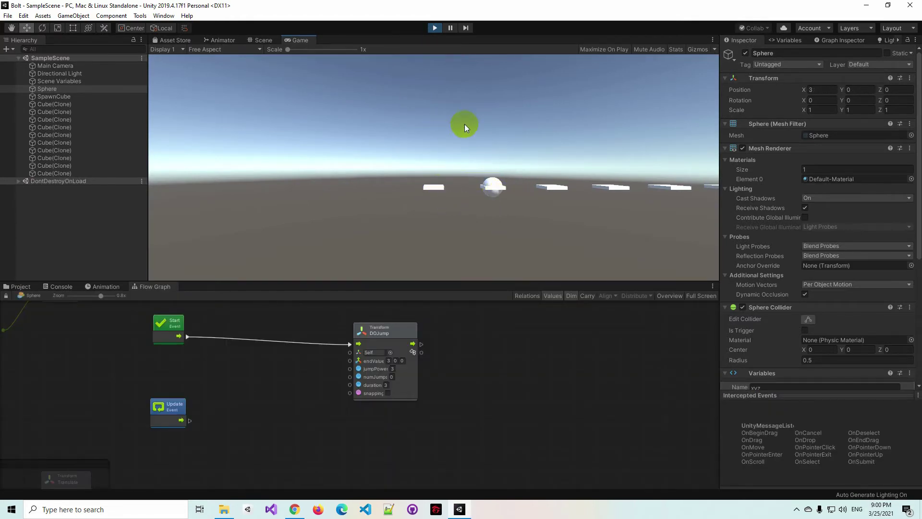
- Stop the test run and replay the game once more before editing
left_click(392, 377)
type("1")
left_click(437, 28)
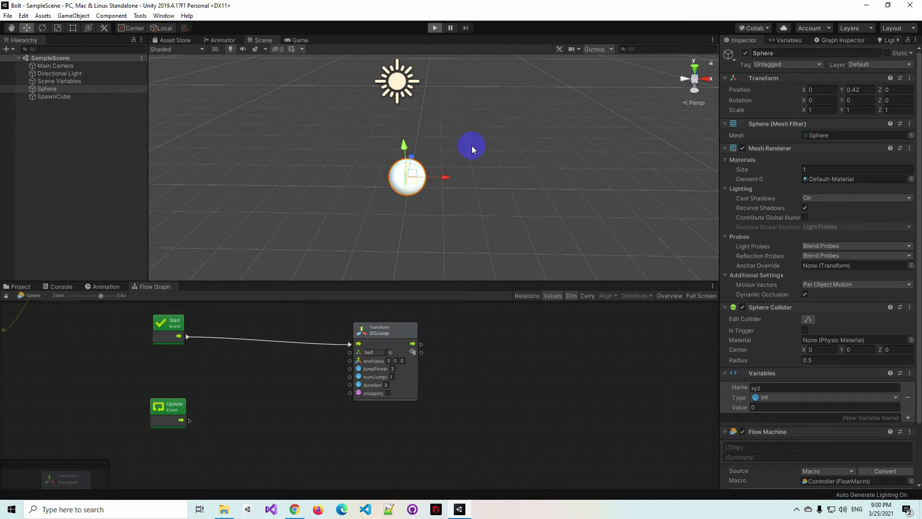
key("ctrl+p")
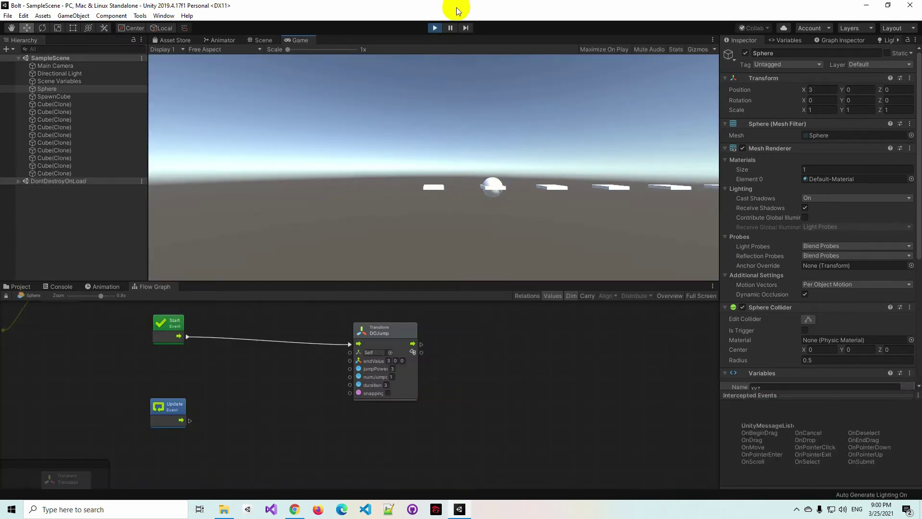
left_click(437, 27)
- Set DOJump's number of jumps to 2 and test it in play mode
left_click(392, 377)
type("2")
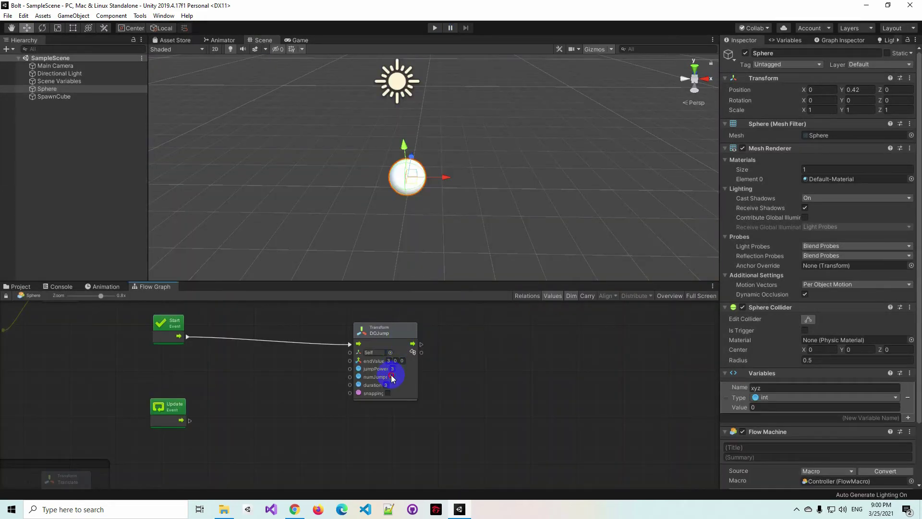
left_click(435, 28)
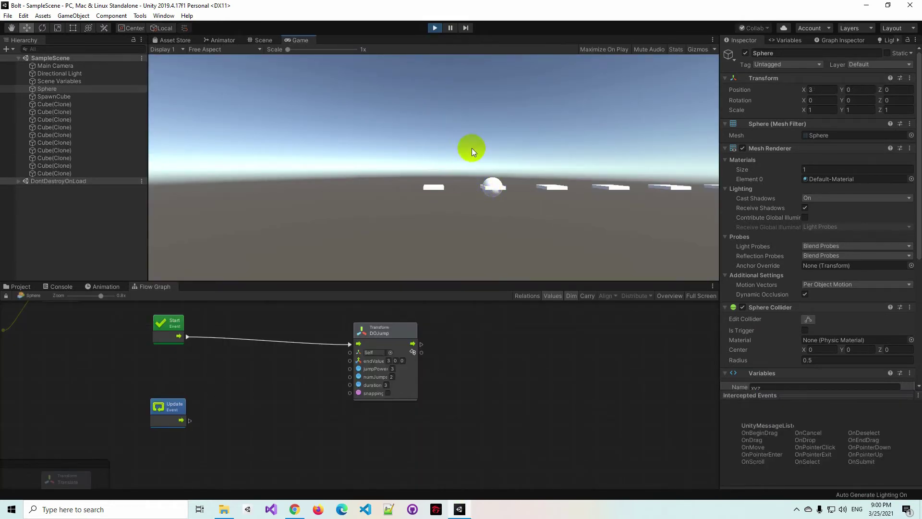
left_click(496, 192)
left_click_drag(369, 330, 366, 355)
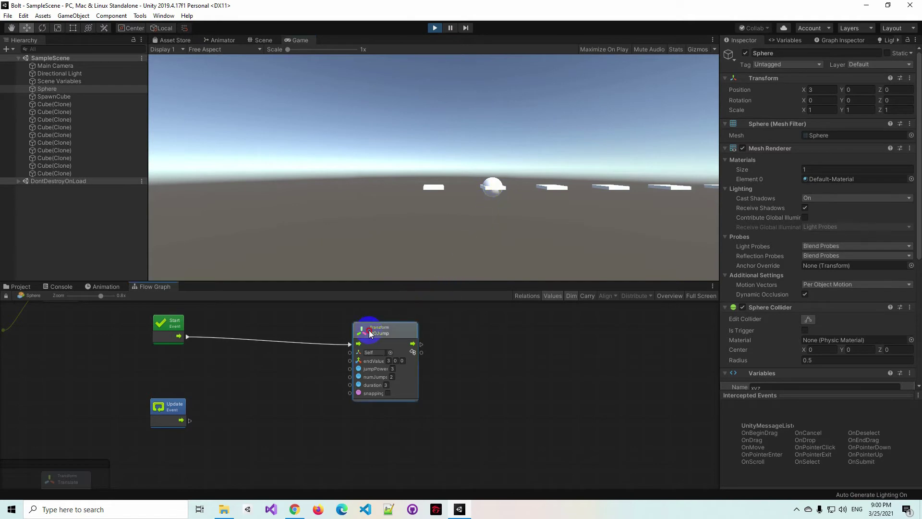
left_click_drag(485, 398, 494, 355, "alt")
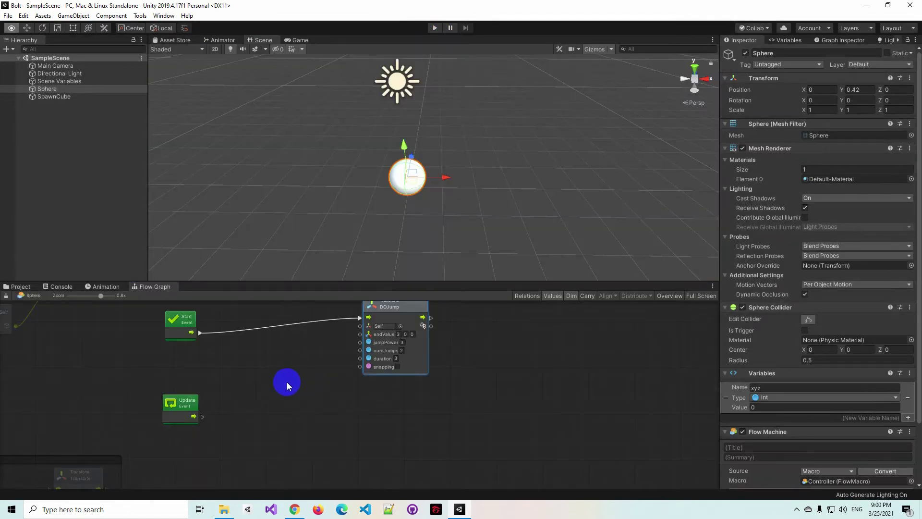
mouse_move(255, 416)
left_mouse_down()
mouse_move(225, 395)
mouse_move(288, 418)
left_mouse_up()
- Add an Input.GetKeyDown node on Update that checks the Space key
type("In")
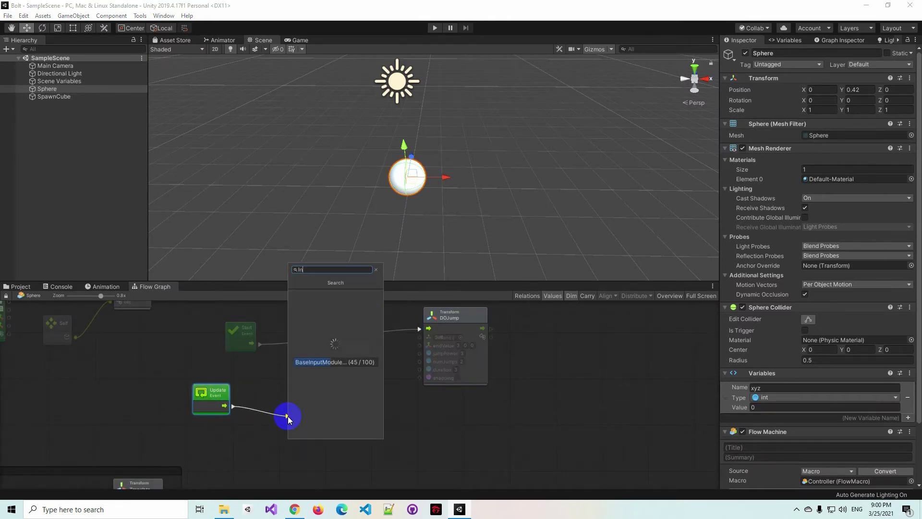
type("p")
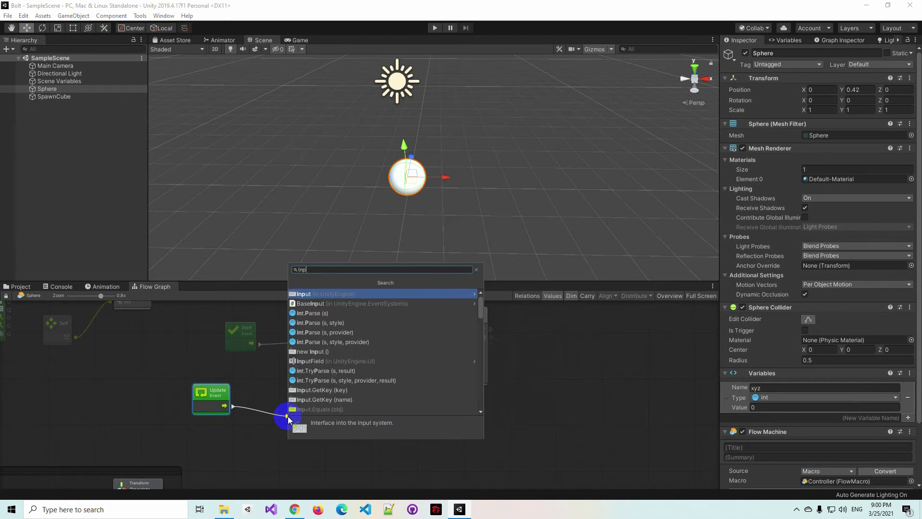
type("ut.get")
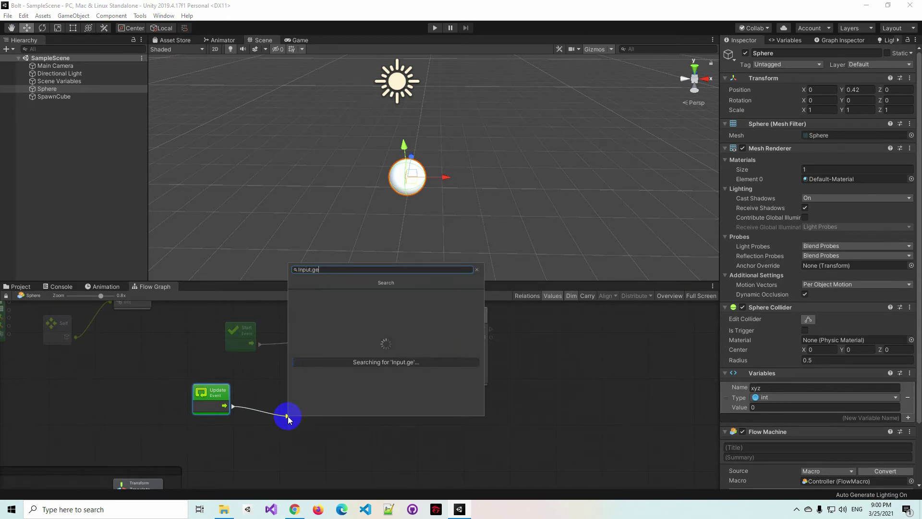
type("key")
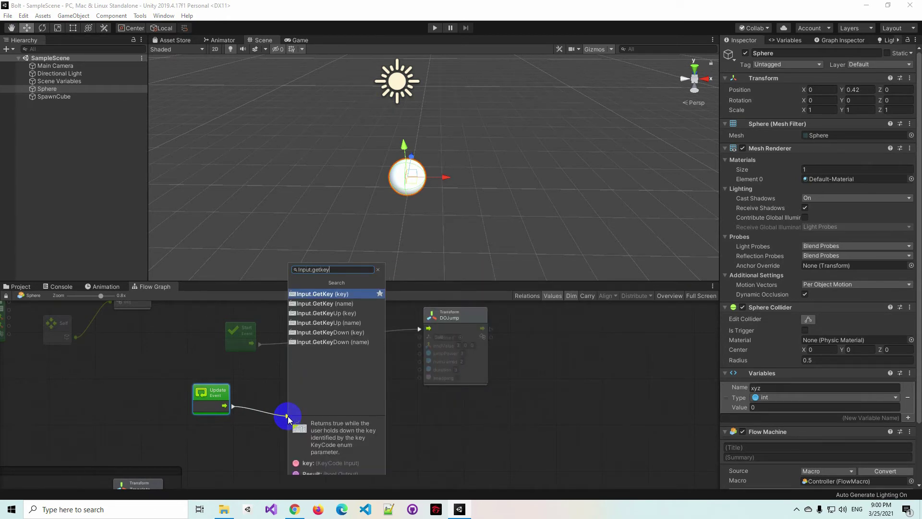
key("Down")
key("Down")
key("Down")
key("Down")
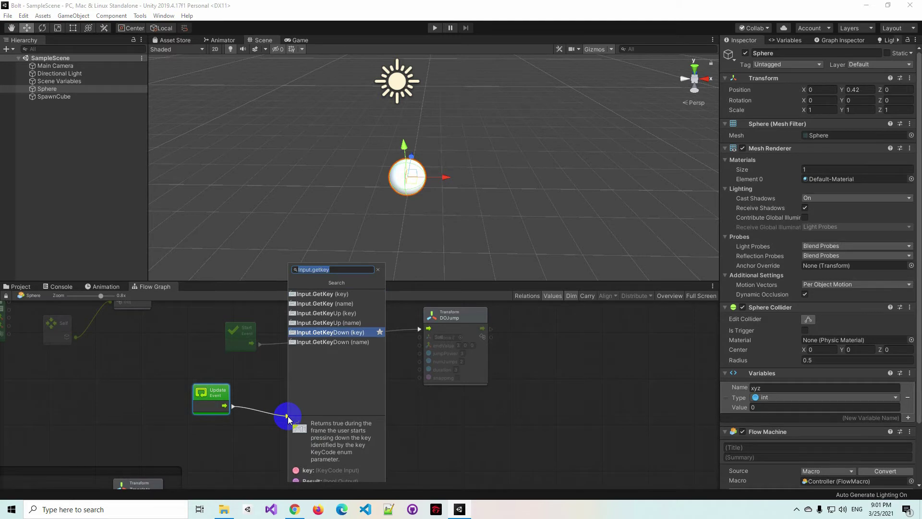
key("Return")
left_click(325, 425)
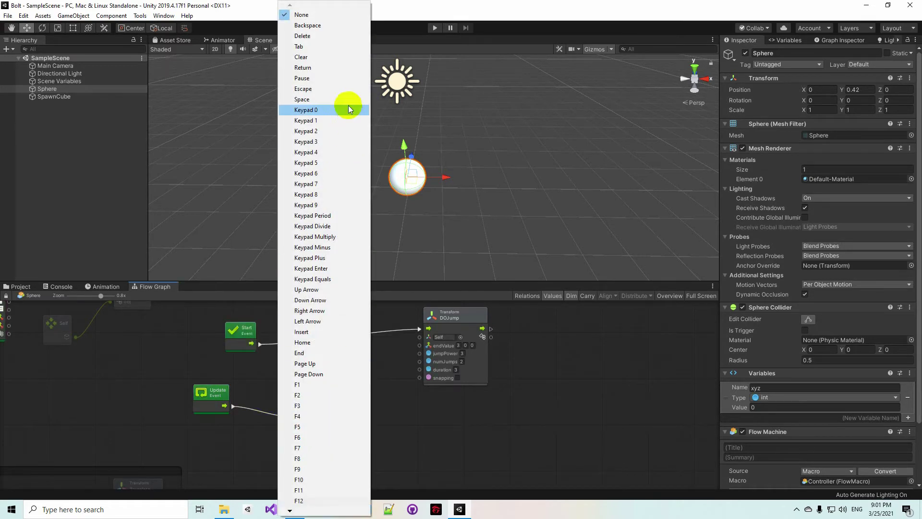
left_click(310, 100)
- Route the key check through a Branch whose True triggers DOJump, end X 3, one jump
mouse_move(317, 406)
left_mouse_down()
mouse_move(307, 407)
mouse_move(401, 446)
left_mouse_up()
left_click(432, 325)
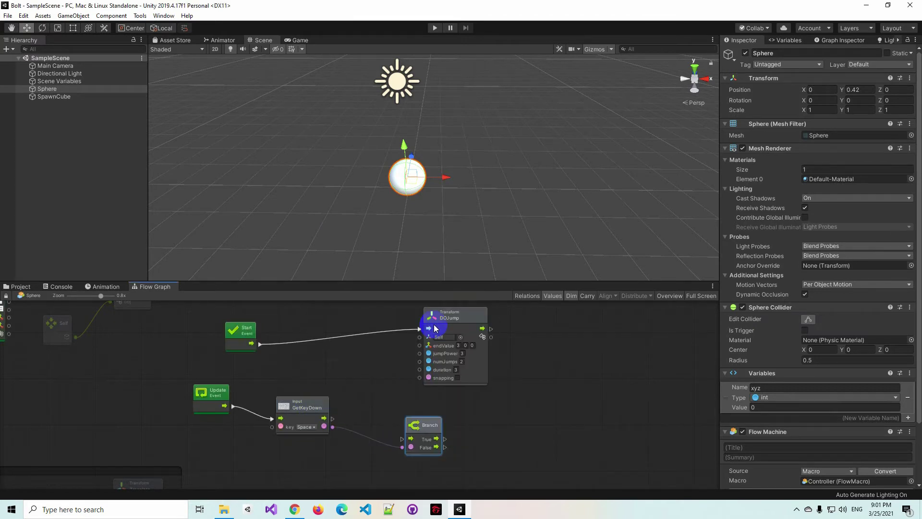
left_click_drag(325, 418, 393, 417)
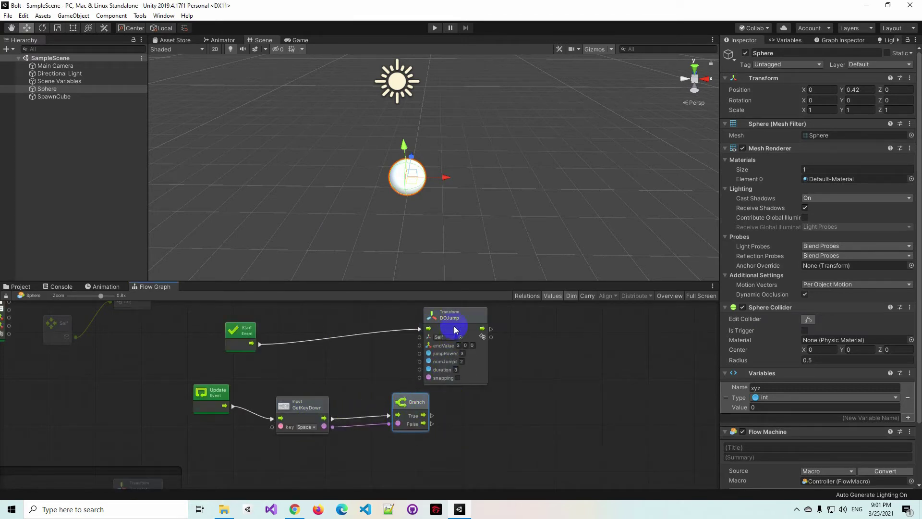
left_click_drag(454, 316, 511, 324)
mouse_move(424, 415)
left_mouse_down()
mouse_move(457, 382)
mouse_move(475, 337)
left_mouse_up()
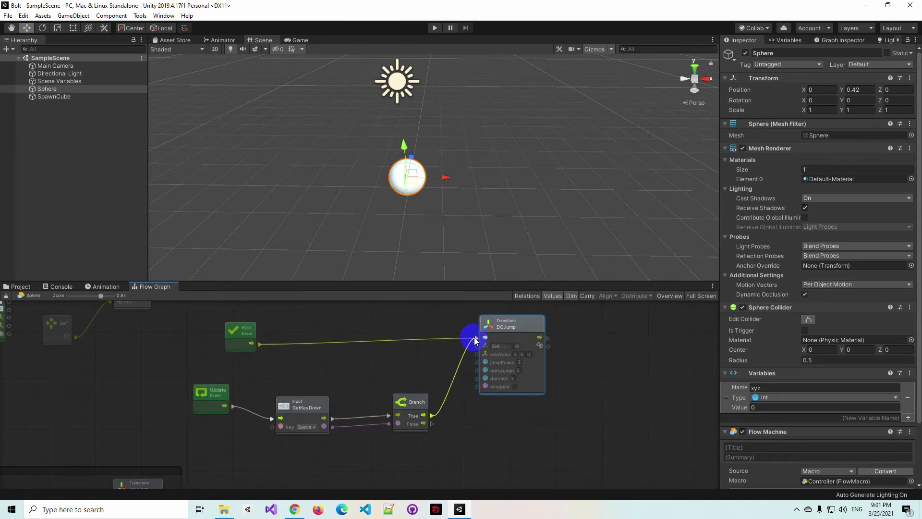
type("3")
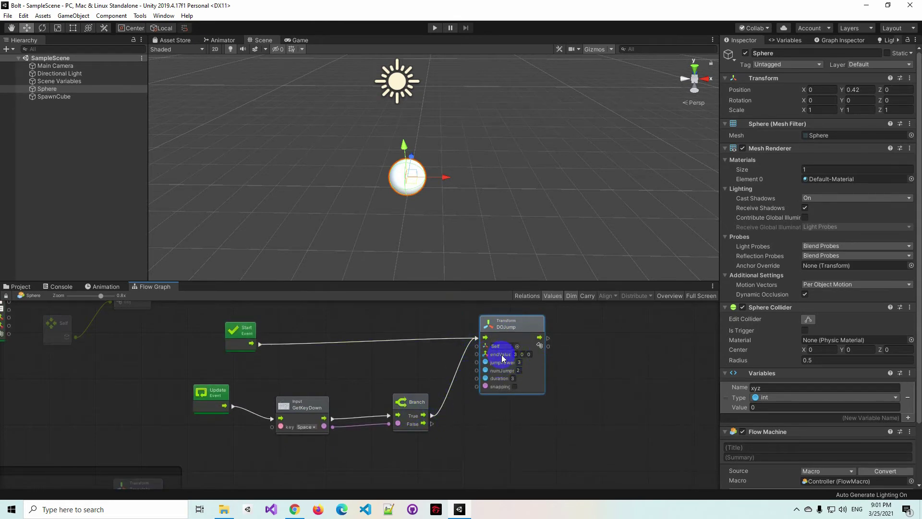
left_click(520, 371)
type("1")
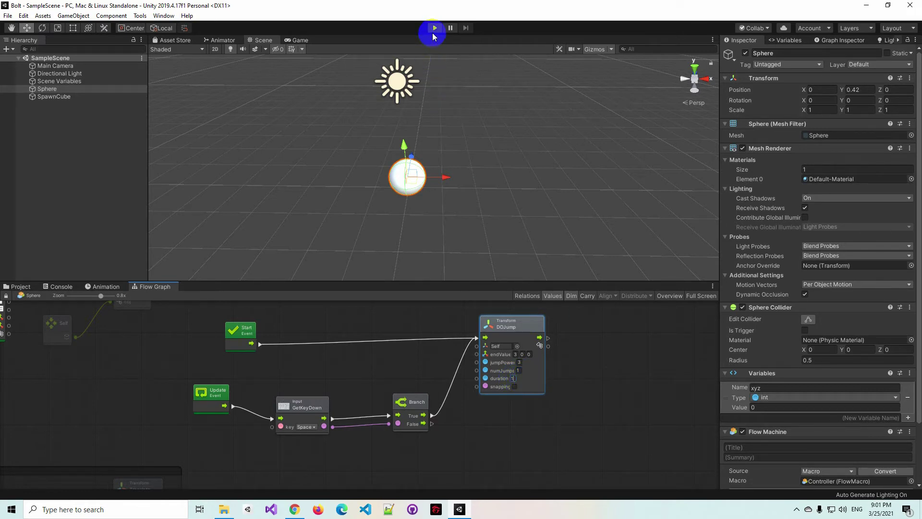
- Disconnect the Start event from DOJump and play the game, pressing Space to jump
left_click(261, 344)
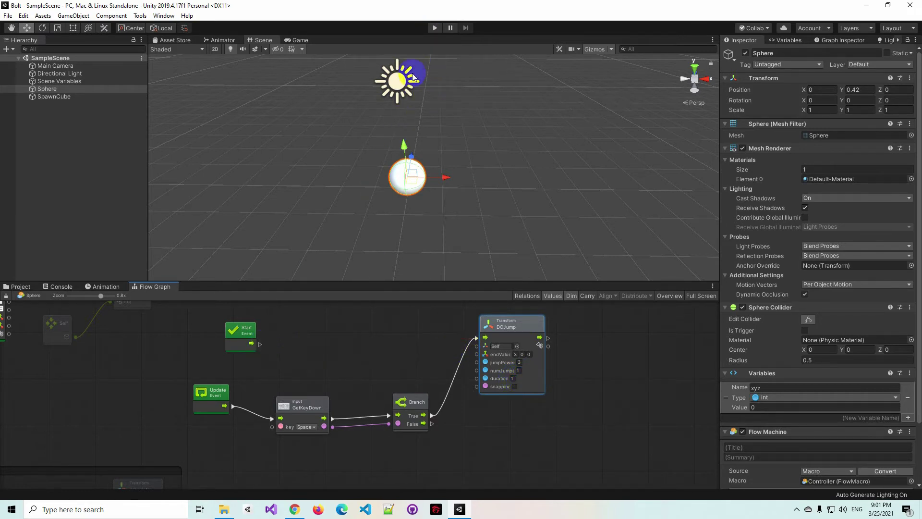
left_click(435, 28)
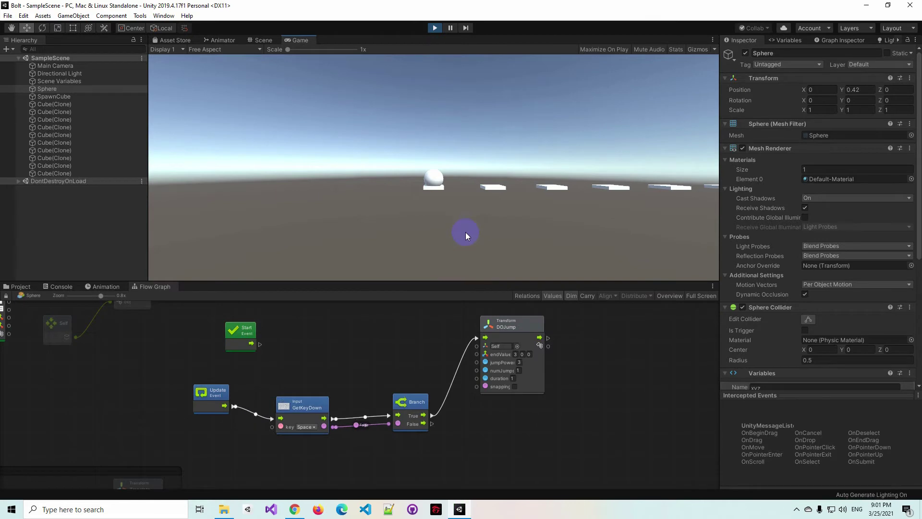
key("space")
key("space")
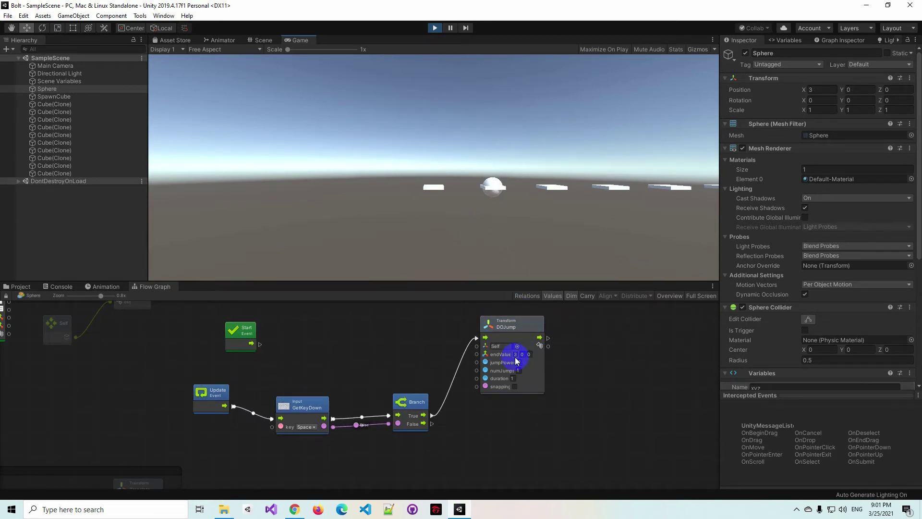
left_click_drag(517, 325, 545, 348)
left_click(494, 190)
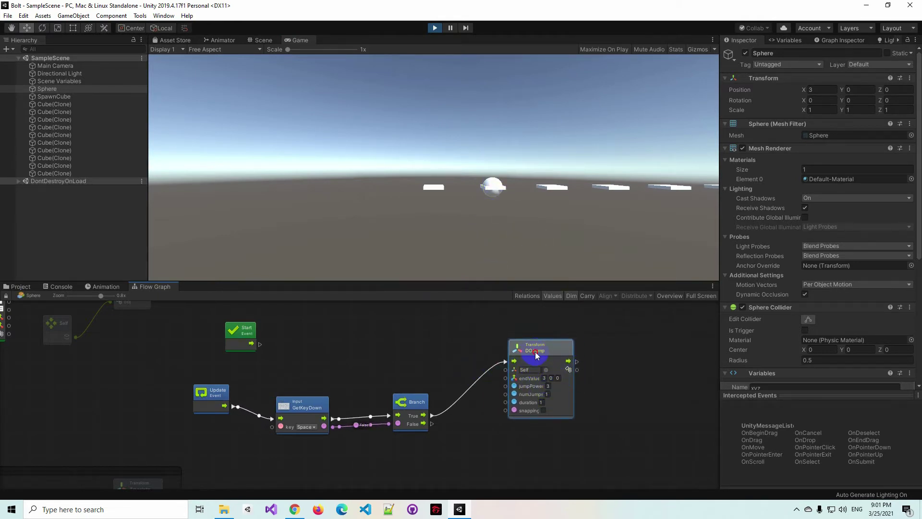
- Press Space repeatedly in the running game and check the sphere's Y position
left_click(499, 174)
key("space")
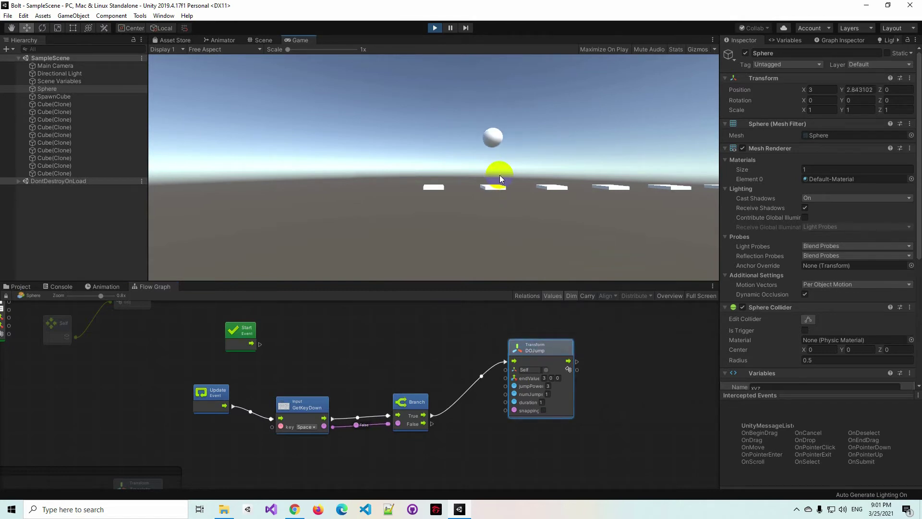
key("space")
left_click(663, 176)
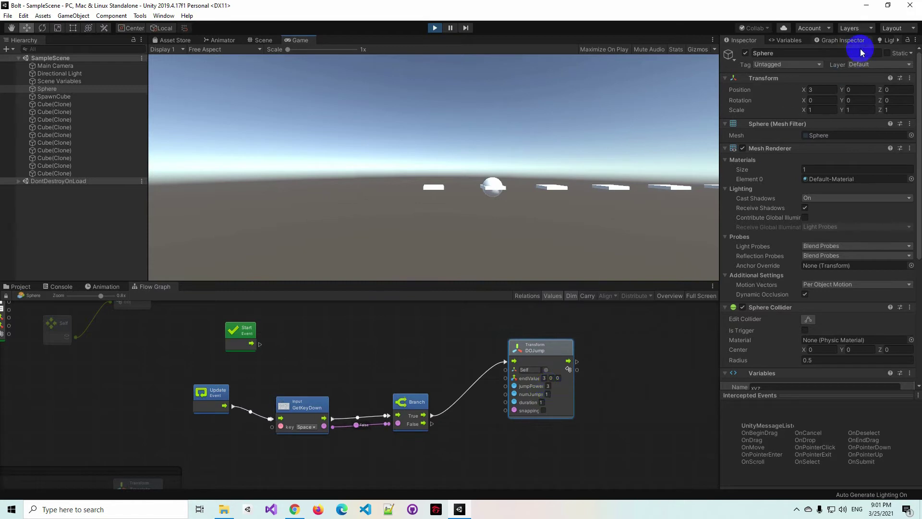
left_click(855, 90)
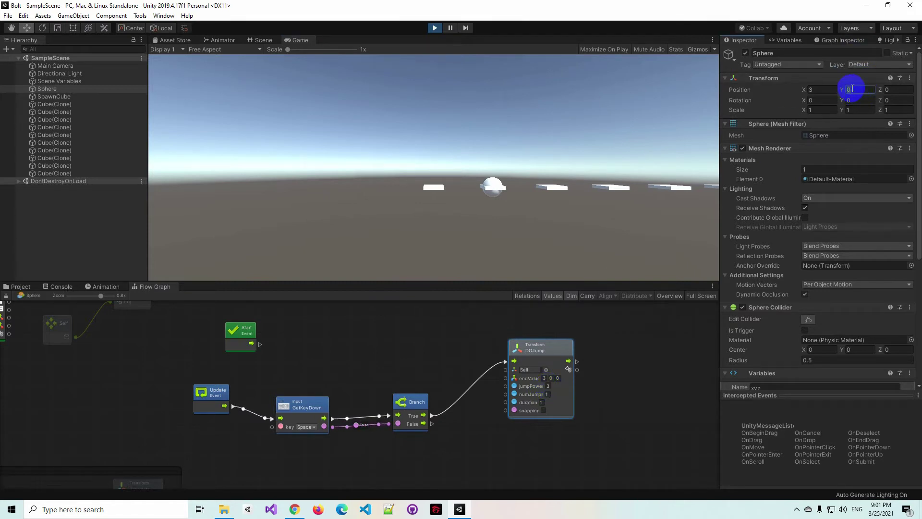
left_click(532, 160)
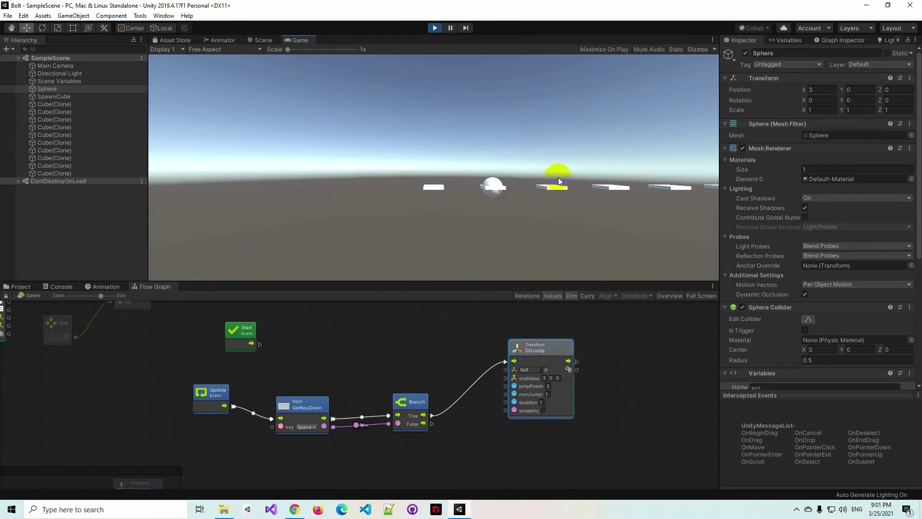
left_click(517, 187)
key("space")
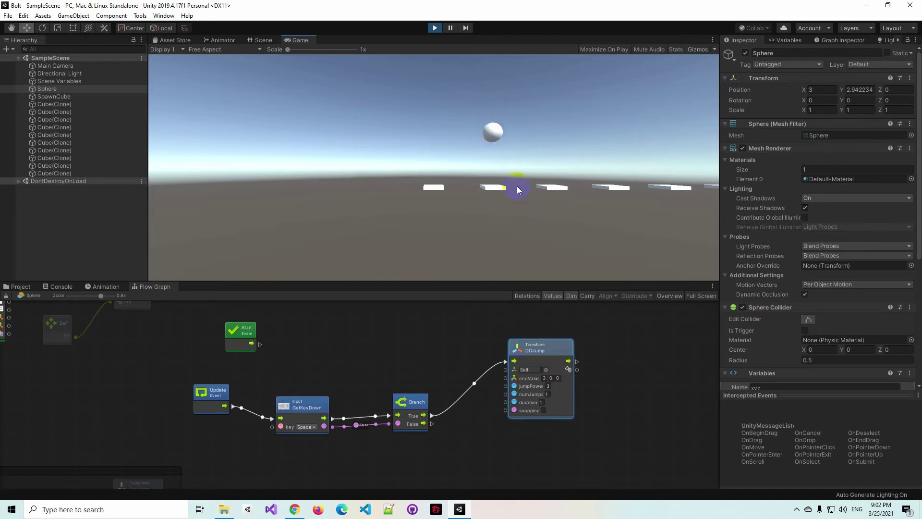
key("space")
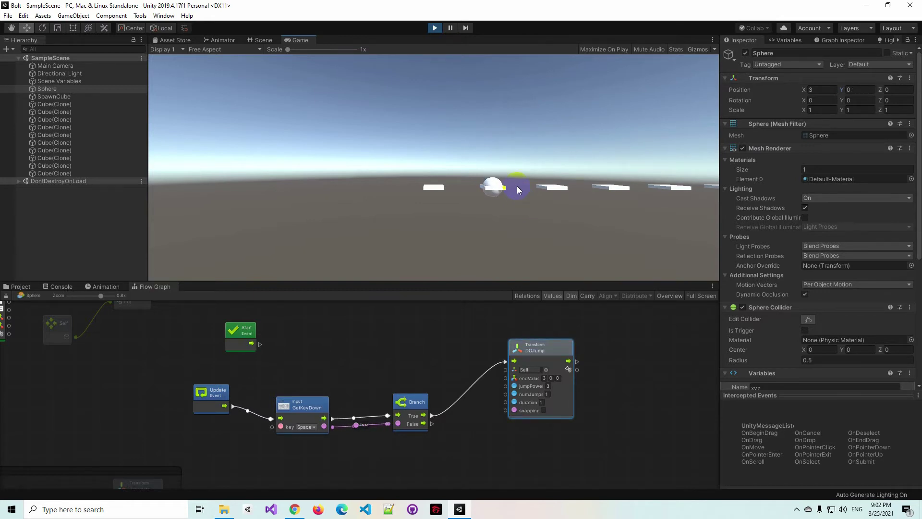
key("space")
- Realign the DOJump, Branch and GetKeyDown nodes and stop play mode
left_click_drag(549, 351, 543, 389)
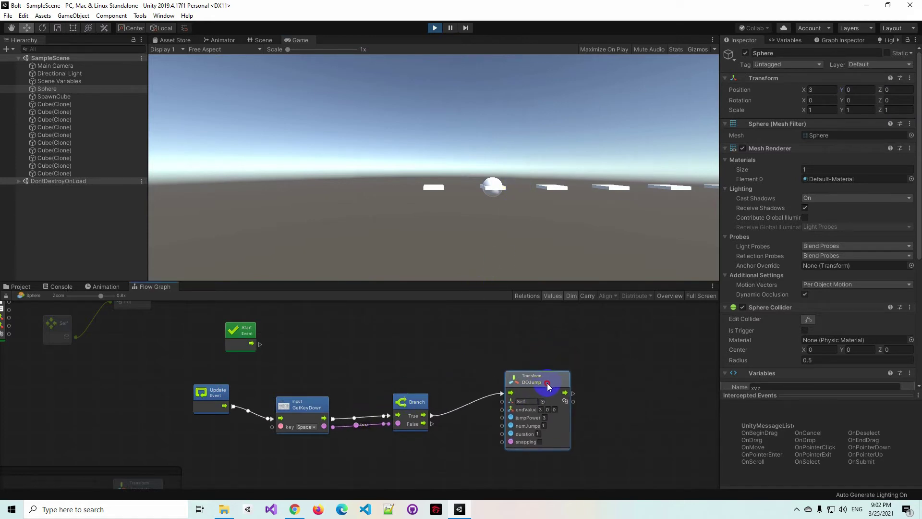
left_click_drag(408, 402, 407, 392)
left_click_drag(304, 403, 304, 394)
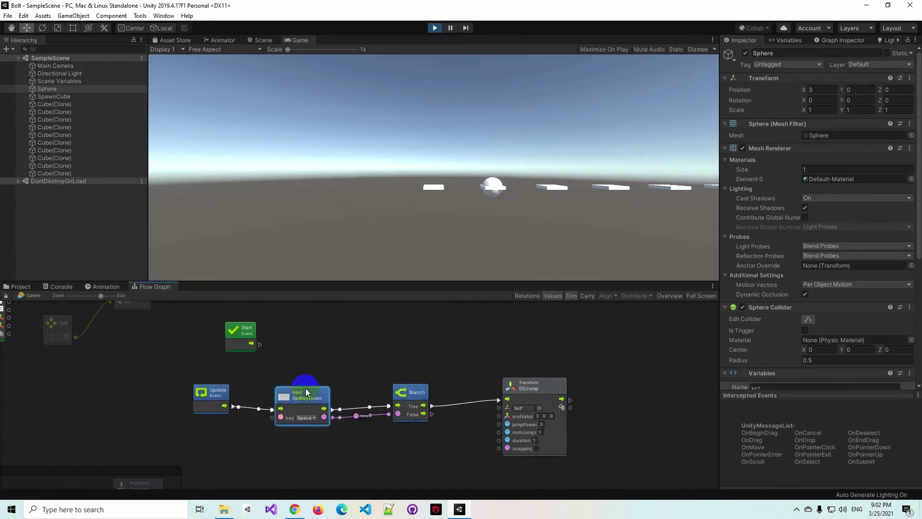
mouse_move(528, 390)
left_mouse_down()
mouse_move(529, 373)
mouse_move(510, 384)
left_mouse_up()
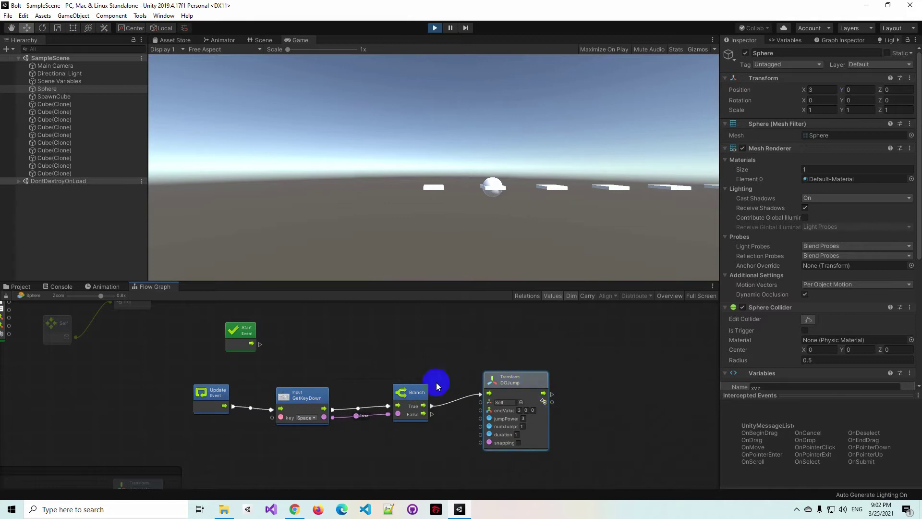
left_click(434, 28)
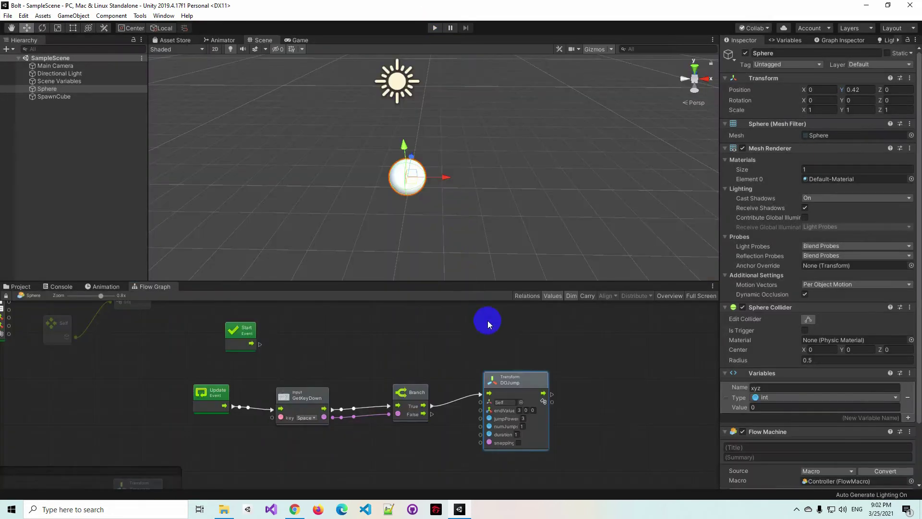
- Tidy the GetKeyDown, Branch and DOJump nodes into a neat row
left_click_drag(514, 384, 565, 372)
left_click_drag(415, 391, 417, 384)
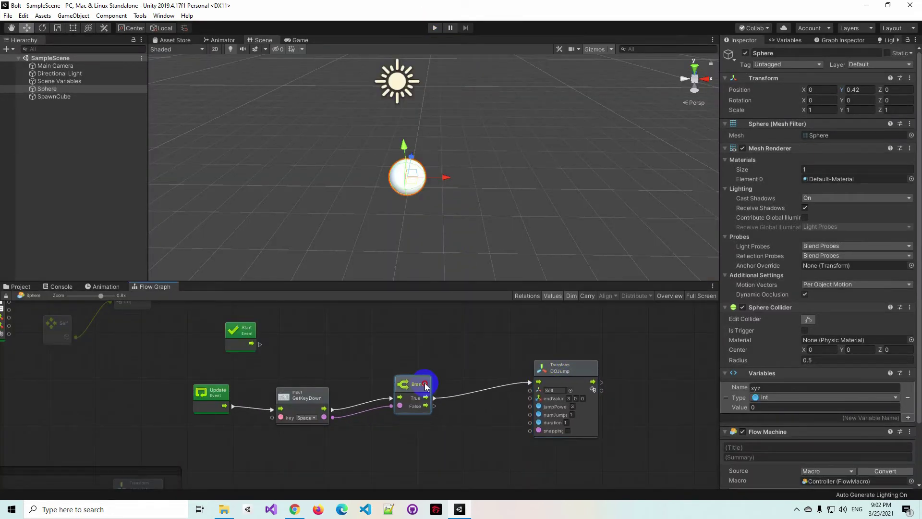
left_click_drag(312, 395, 311, 387)
left_click_drag(416, 377, 409, 385)
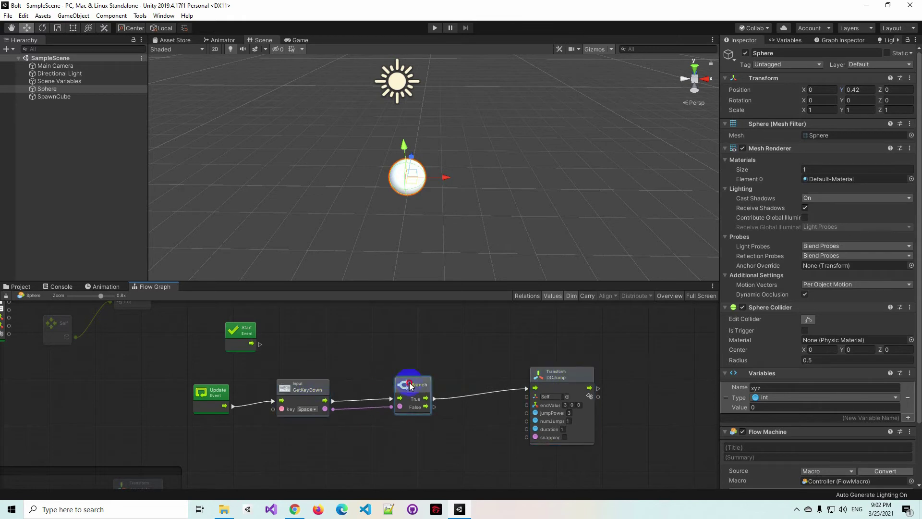
left_click_drag(534, 369, 546, 382)
middle_click_drag(462, 435, 446, 382)
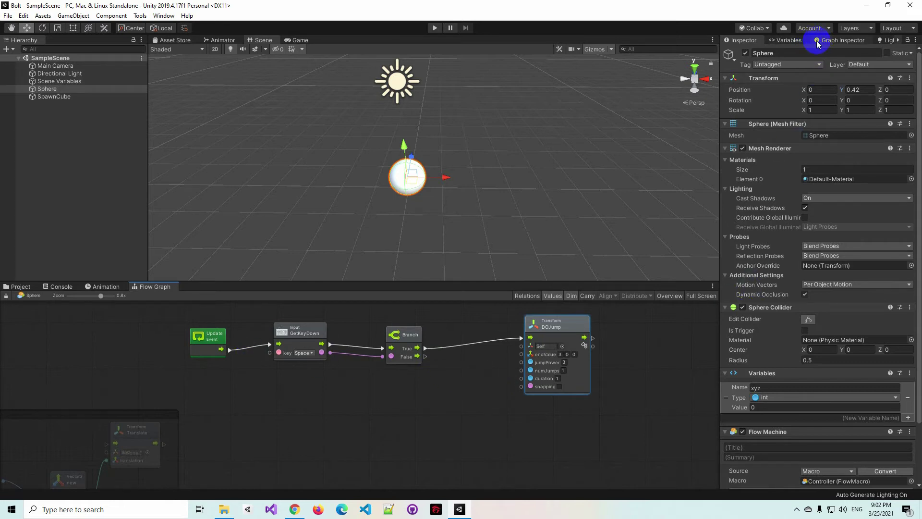
- Rename graph variable abc to currentPosition and add a Get Variable node for it
left_click(790, 41)
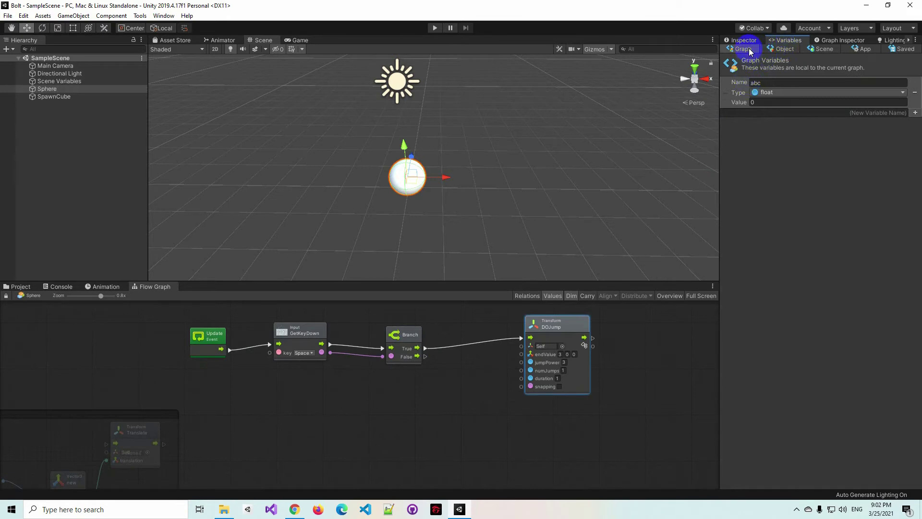
left_click(760, 82)
type("currentPosition")
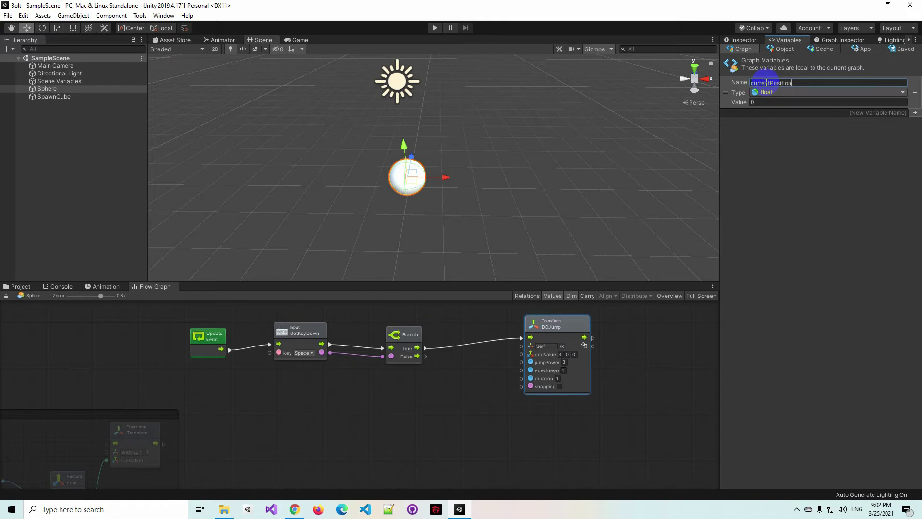
mouse_move(726, 92)
left_mouse_down()
mouse_move(403, 404)
mouse_move(414, 393)
mouse_move(452, 427)
left_mouse_up()
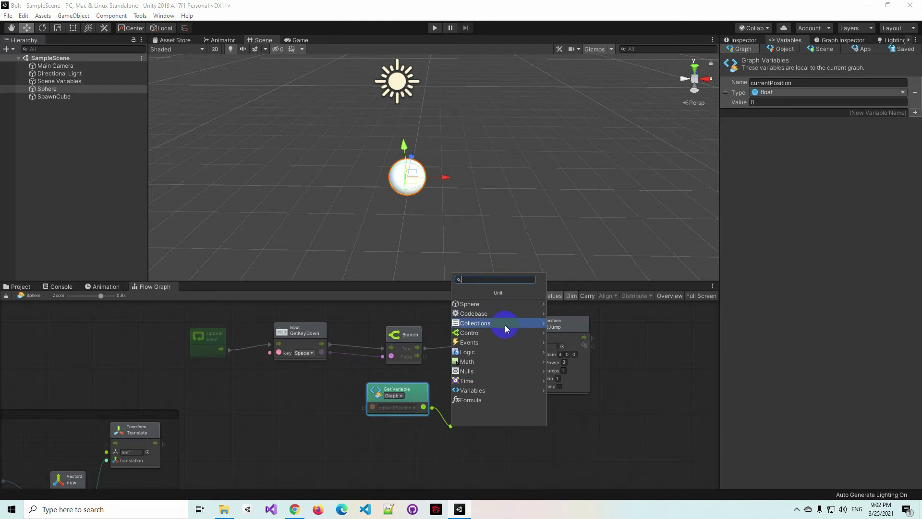
- Add a scalar Add node that adds 3 to currentPosition
type("Add")
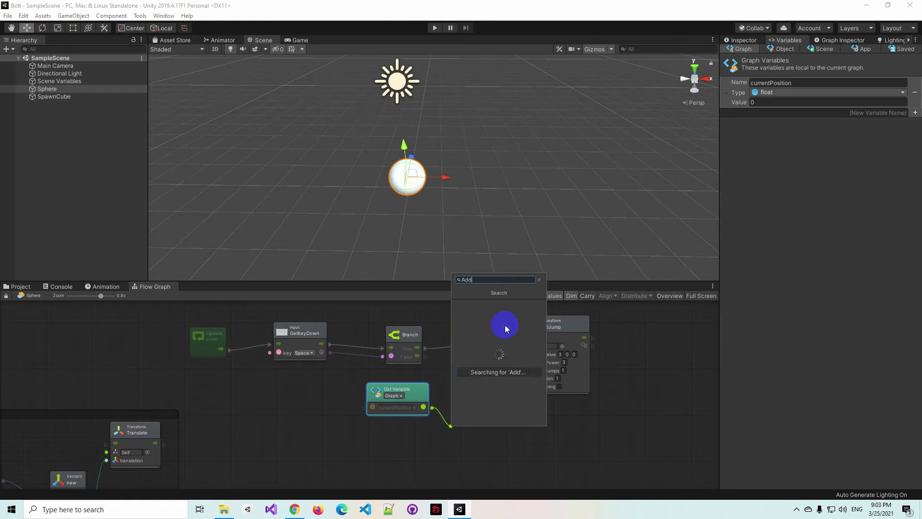
key("Return")
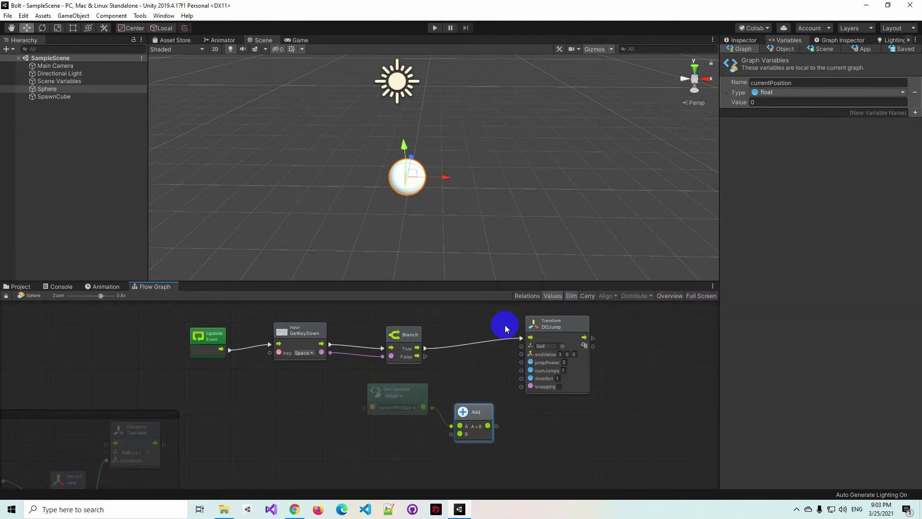
left_click_drag(481, 411, 488, 411)
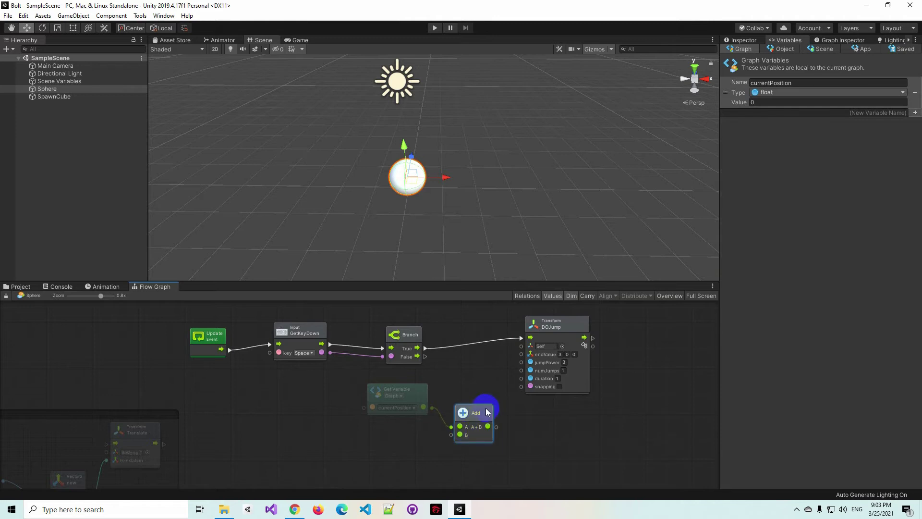
right_click(487, 411)
left_click(502, 414)
type("a")
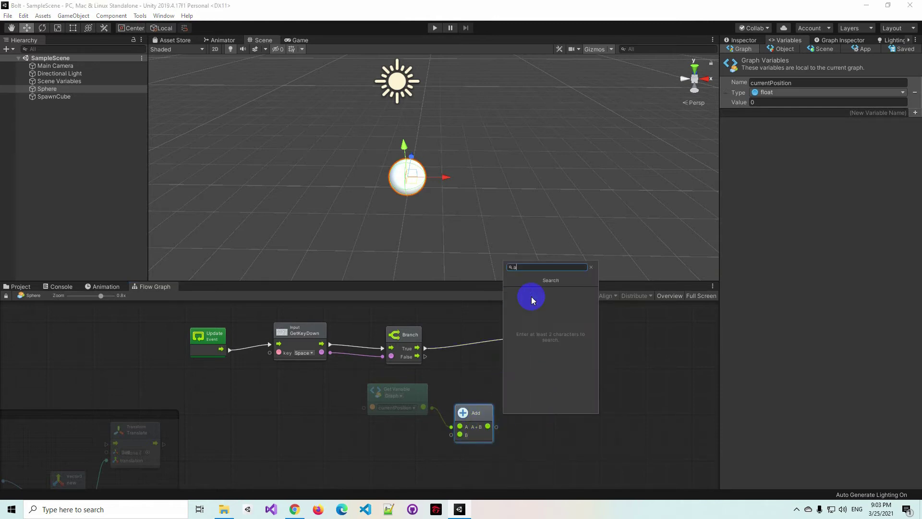
type("dd")
left_click(534, 300)
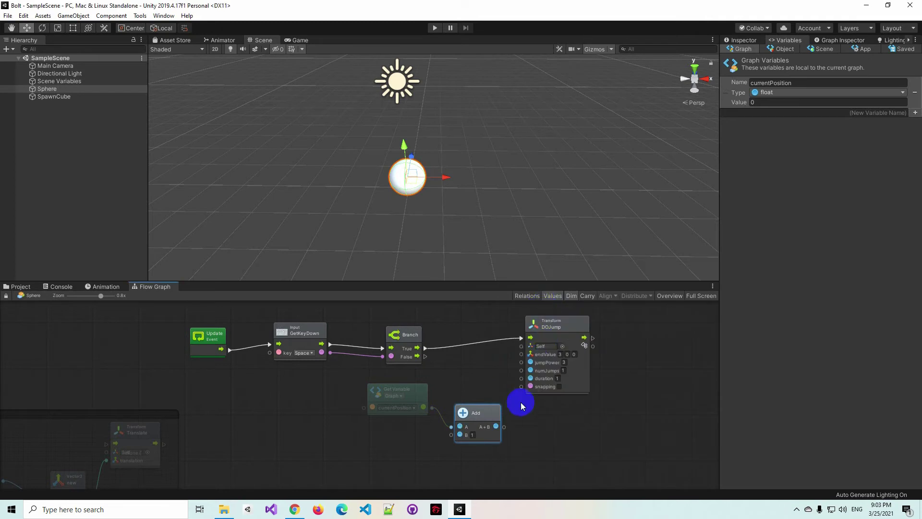
type("3")
mouse_move(482, 410)
left_mouse_down()
mouse_move(475, 419)
mouse_move(523, 358)
left_mouse_up()
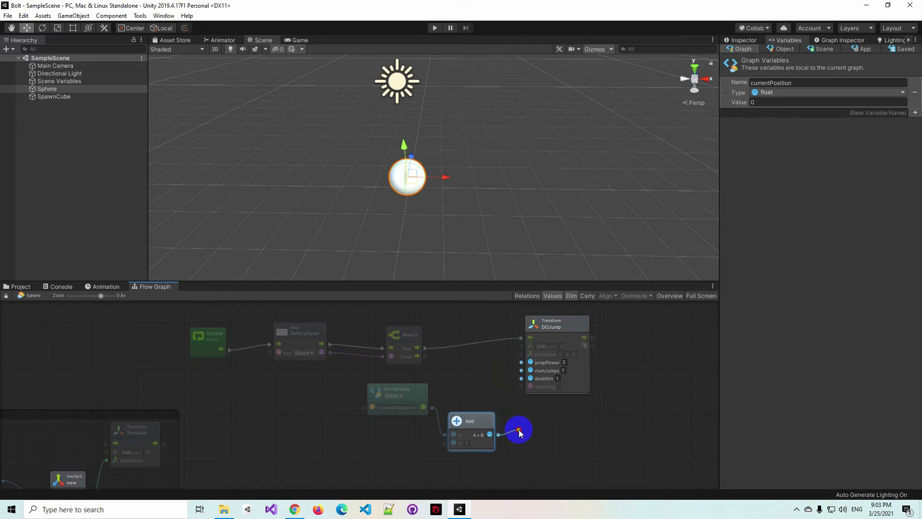
- Feed the sum into a new Vector3's x, wired to DOJump's endValue and the Branch True flow
left_click_drag(523, 357, 522, 433)
type("new")
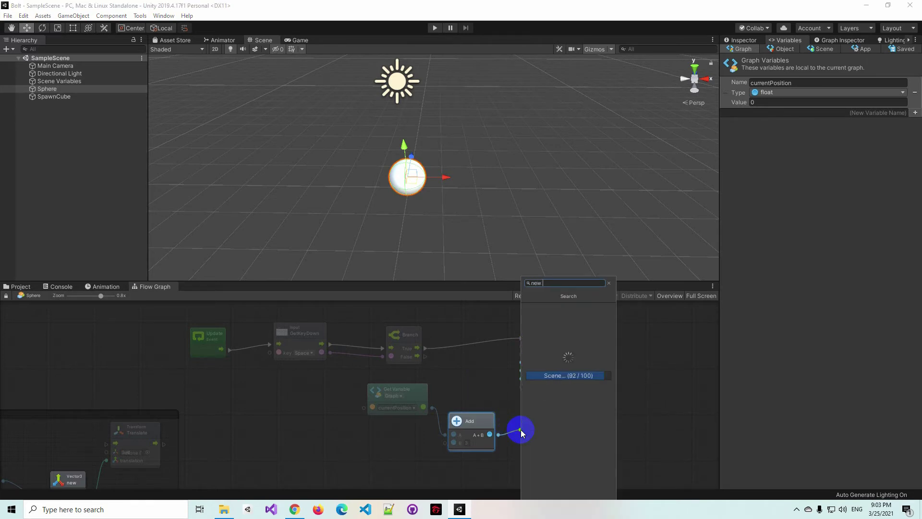
type("vector3")
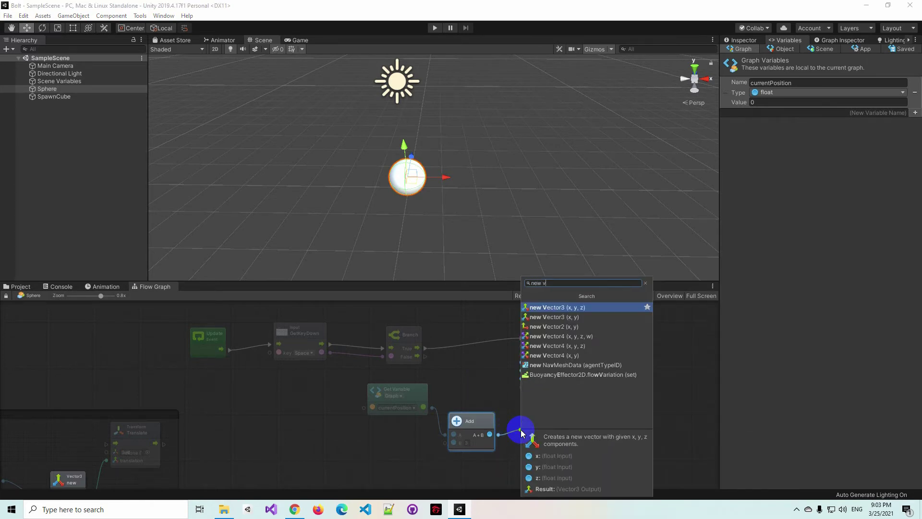
key("Return")
left_click_drag(579, 353, 667, 355)
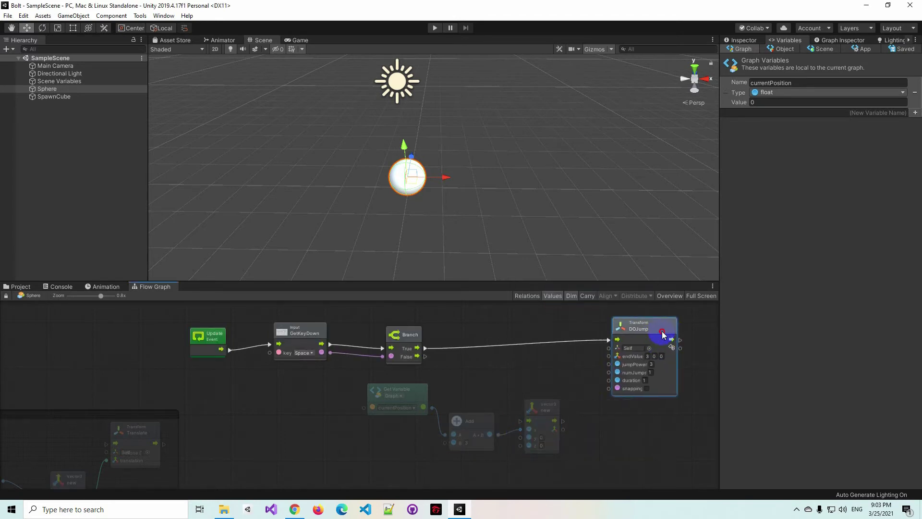
left_click_drag(562, 428, 606, 358)
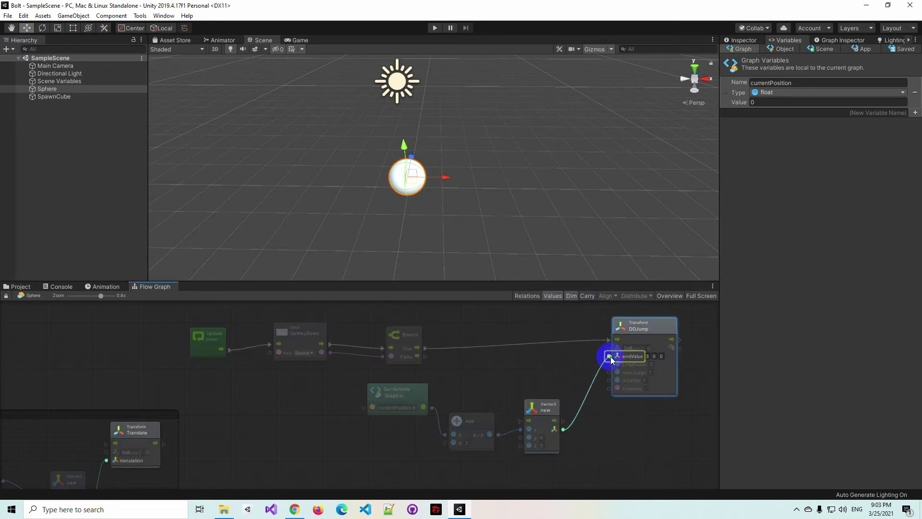
mouse_move(425, 348)
left_mouse_down()
mouse_move(530, 431)
mouse_move(610, 340)
left_mouse_up()
left_click_drag(425, 347, 612, 339)
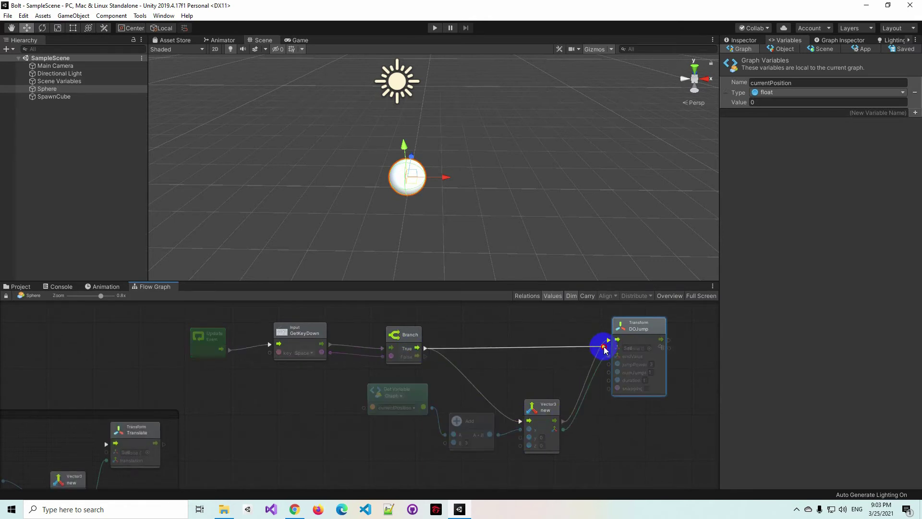
- Rearrange the Get Variable, Add, Vector3 and DOJump nodes, then test in play mode
left_click_drag(553, 403, 556, 336)
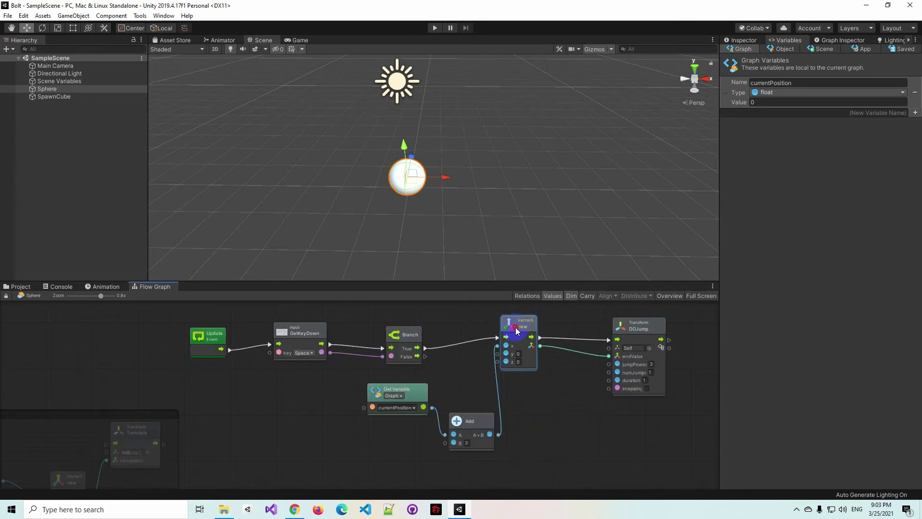
left_click_drag(408, 394, 314, 393)
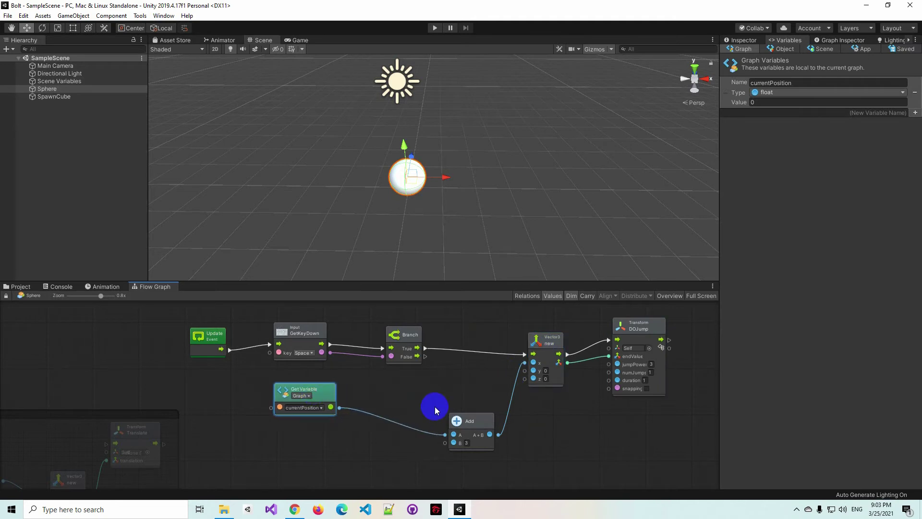
left_click_drag(480, 422, 410, 403)
left_click_drag(546, 341, 489, 334)
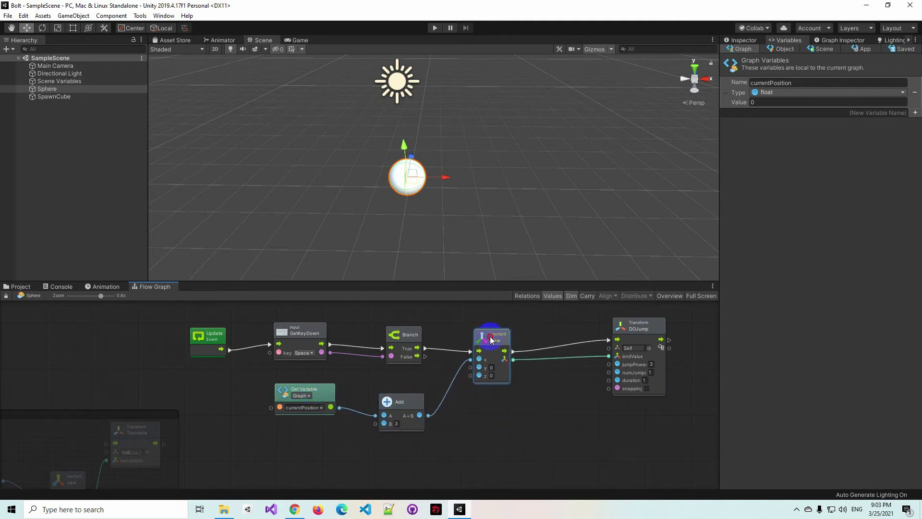
left_click_drag(635, 333, 574, 334)
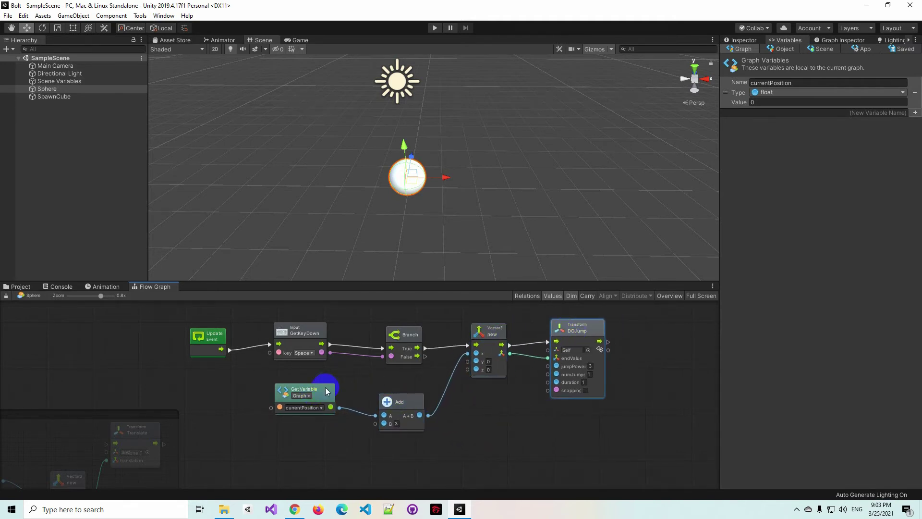
left_click_drag(305, 391, 297, 401)
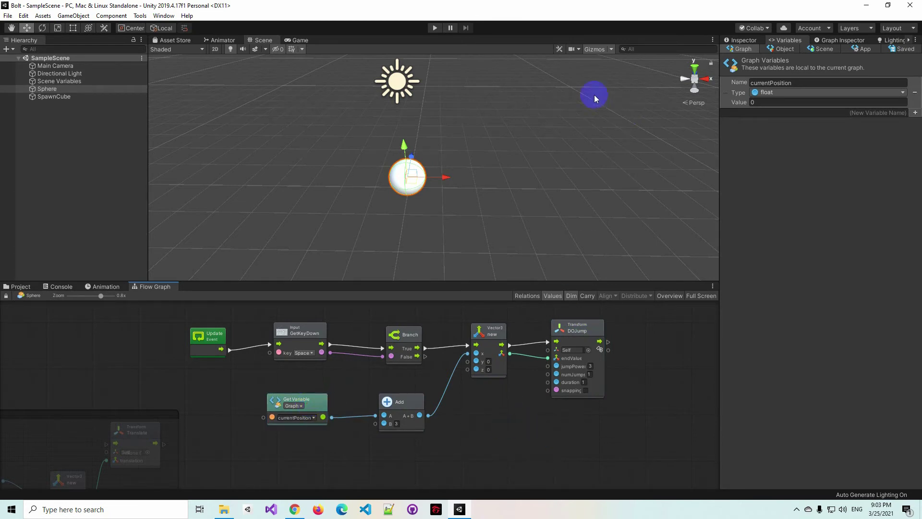
left_click(433, 30)
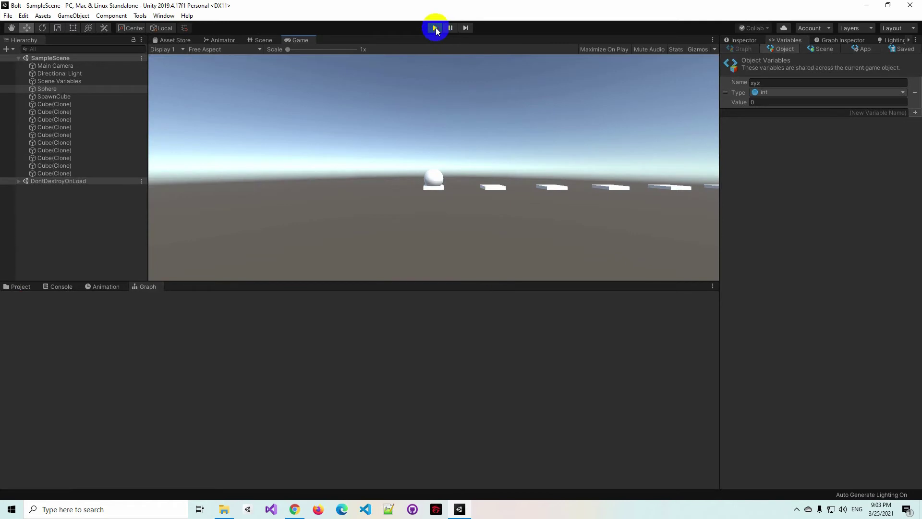
left_click(435, 28)
middle_click_drag(632, 396, 458, 416)
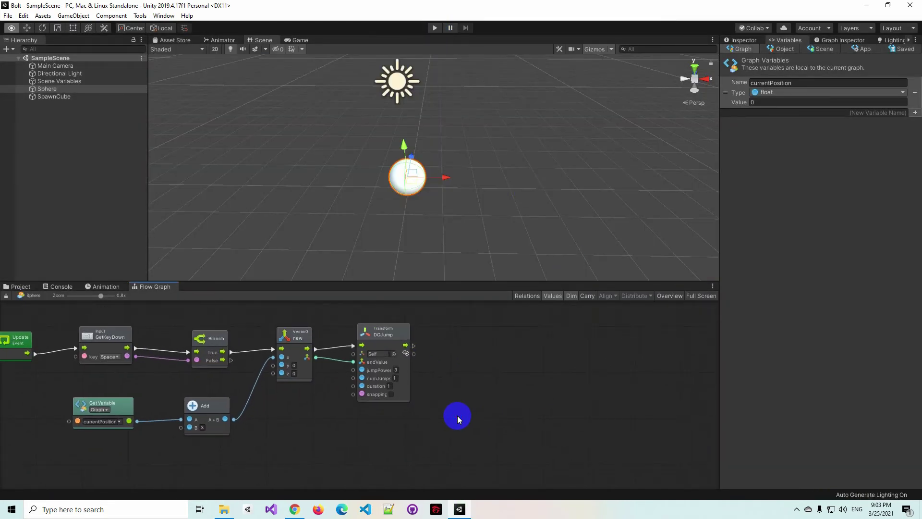
left_click_drag(414, 354, 469, 368)
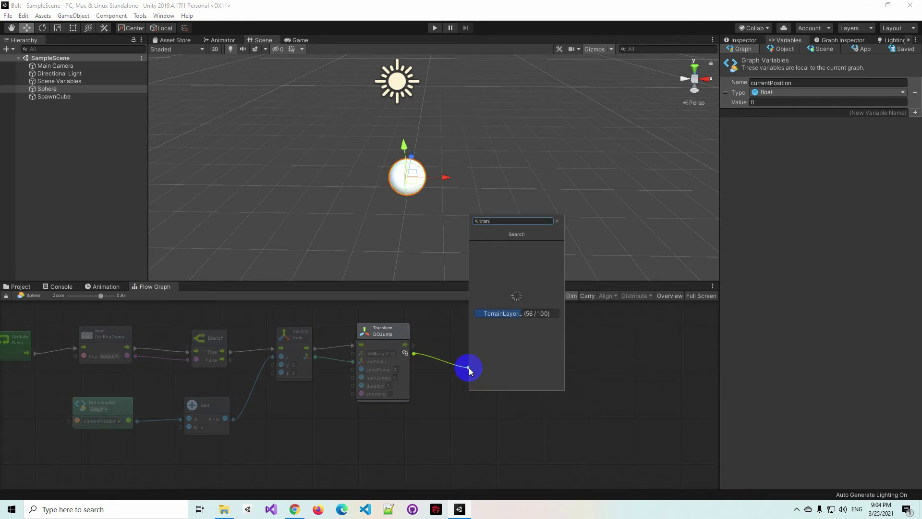
type("transform.")
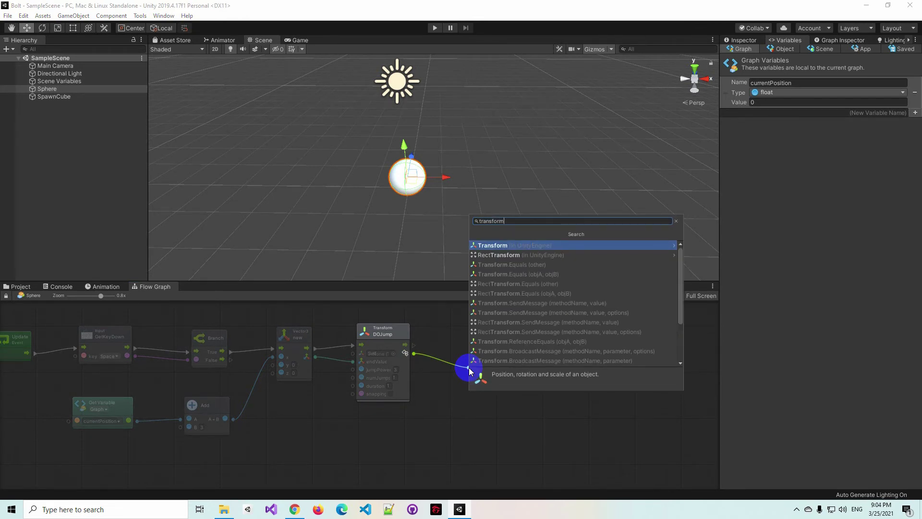
type("pos")
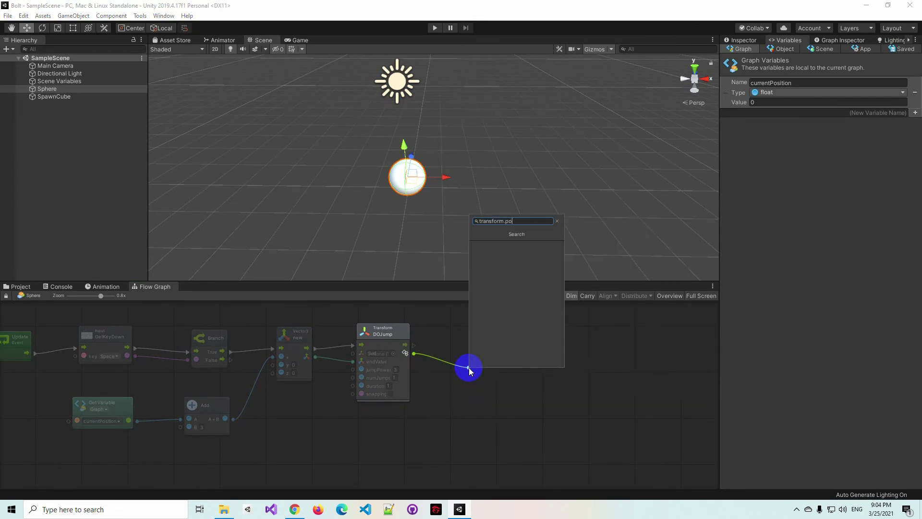
key("BackSpace")
key("BackSpace")
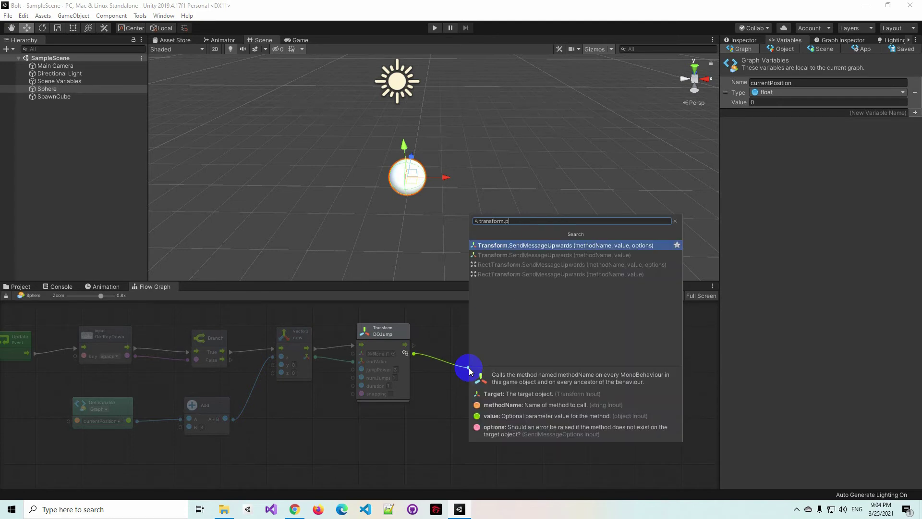
key("BackSpace")
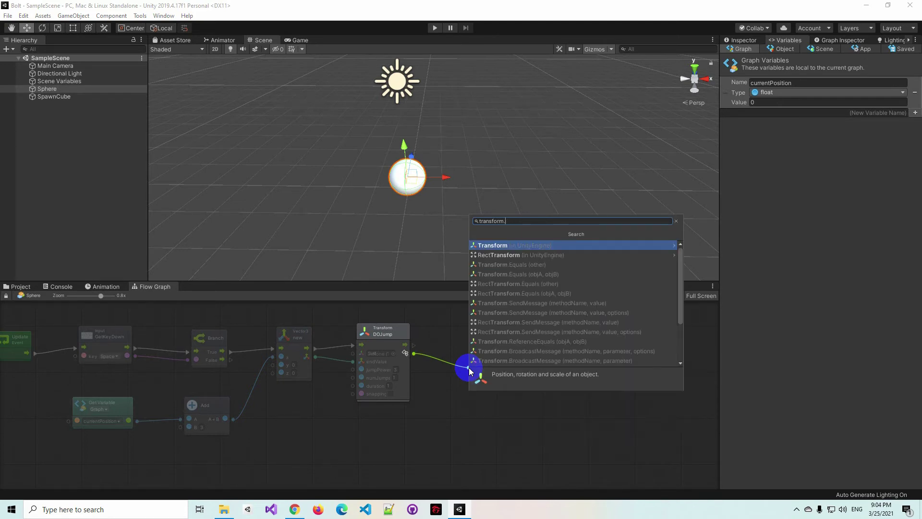
key("BackSpace")
key("BackSpace")
key("BackSpace")
key("BackSpace")
key("BackSpace")
key("BackSpace")
key("BackSpace")
key("BackSpace")
key("BackSpace")
key("BackSpace")
type("gameo")
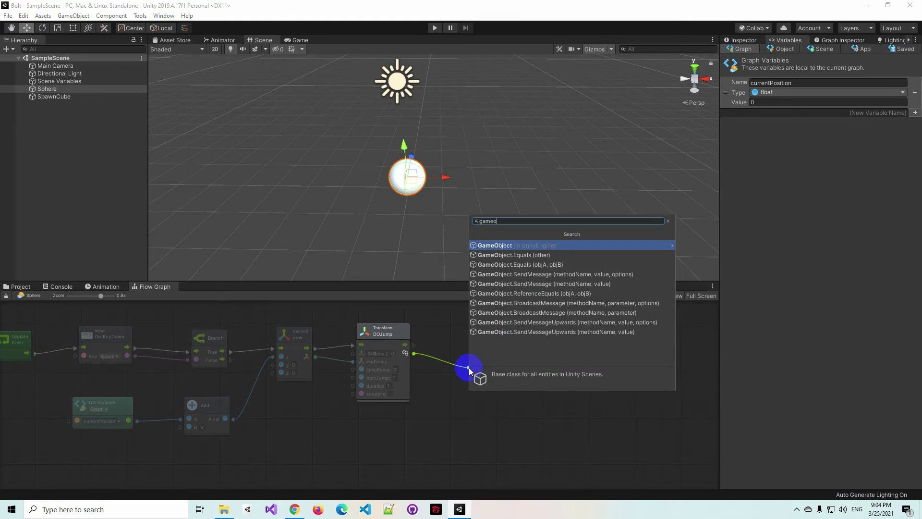
left_click(510, 246)
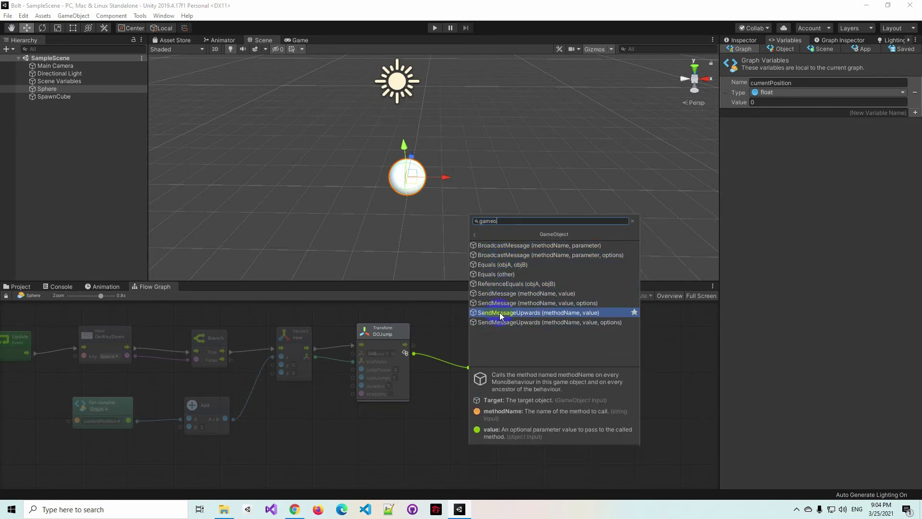
left_click(442, 330)
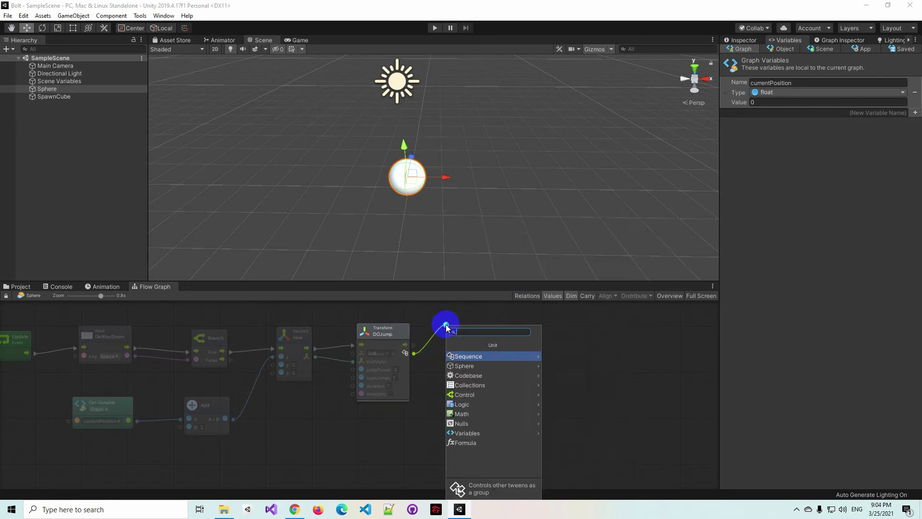
key("Escape")
left_click(386, 334)
- Read DOJump's input and output ports in the Graph Inspector, then select the Vector3 node
right_click(386, 334)
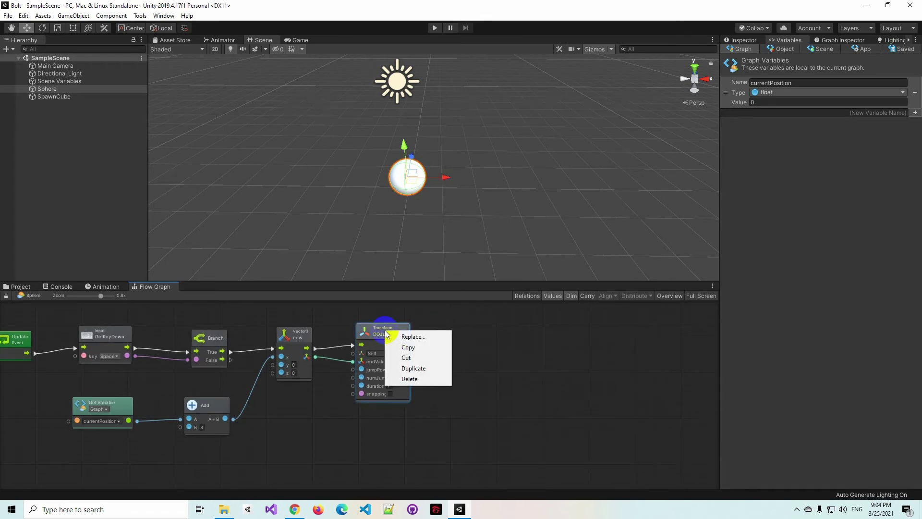
left_click(494, 313)
left_click(396, 334)
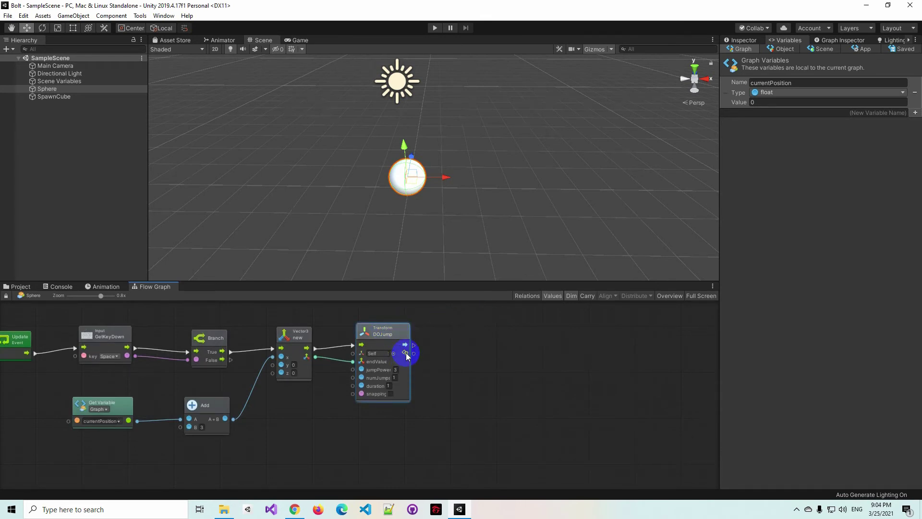
left_click_drag(400, 334, 406, 338)
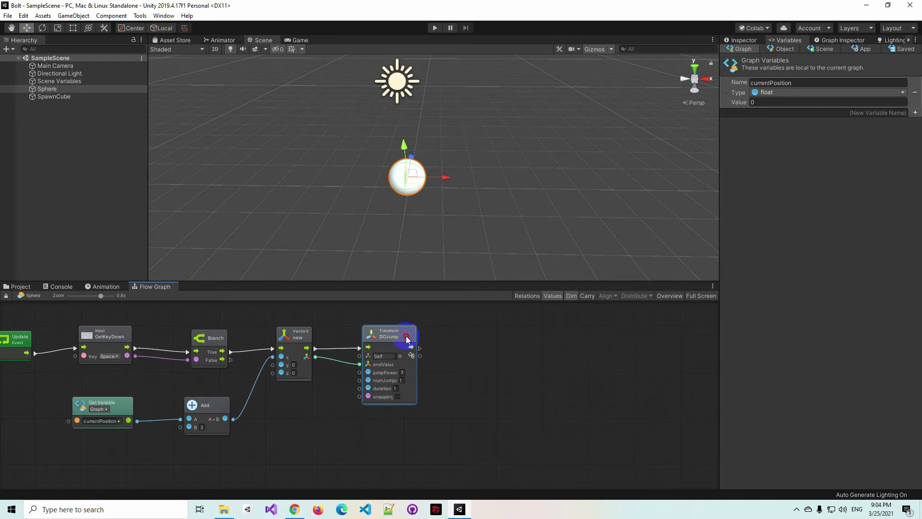
left_click(831, 44)
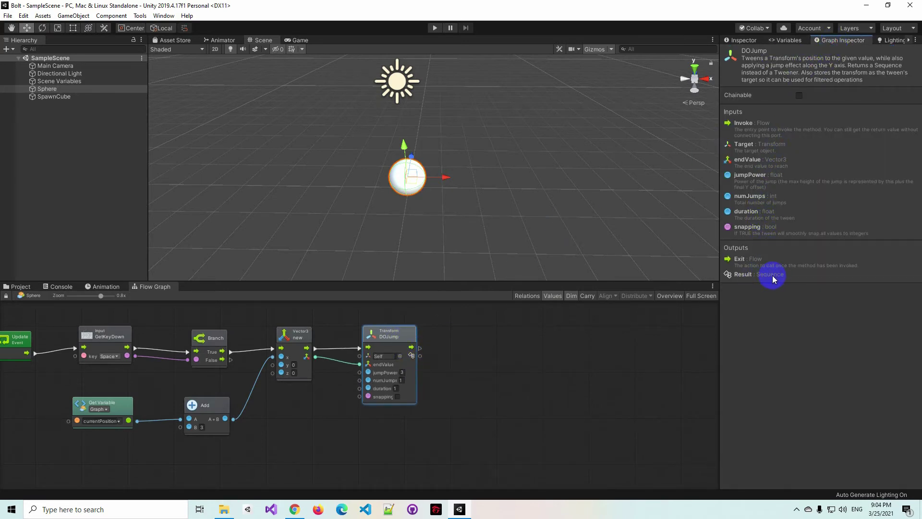
left_click_drag(398, 334, 409, 333)
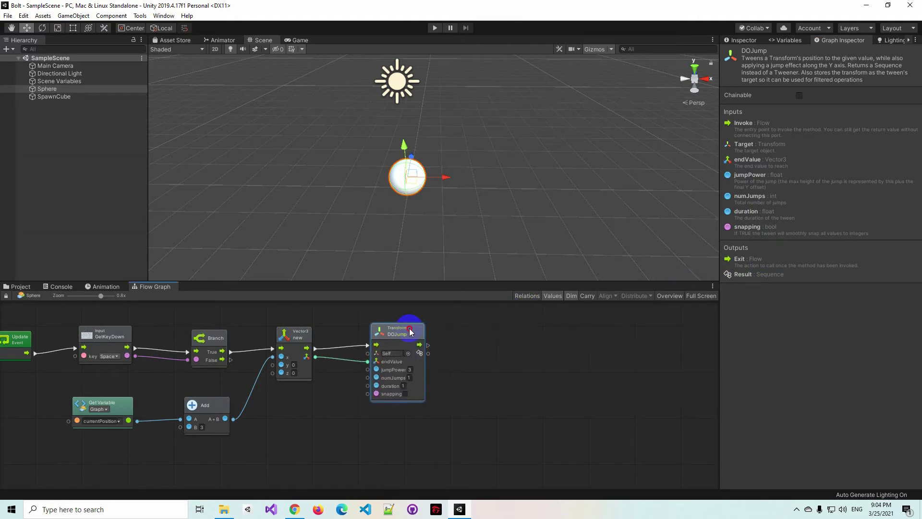
left_click(369, 344)
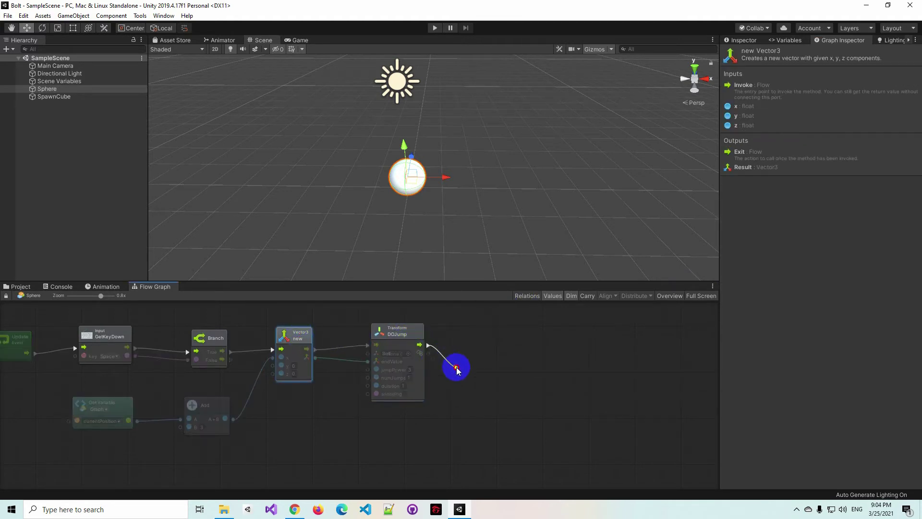
- Add a Set Variable node from DOJump's exit by searching 'set varia'
left_click_drag(427, 345, 478, 393)
type("set varia")
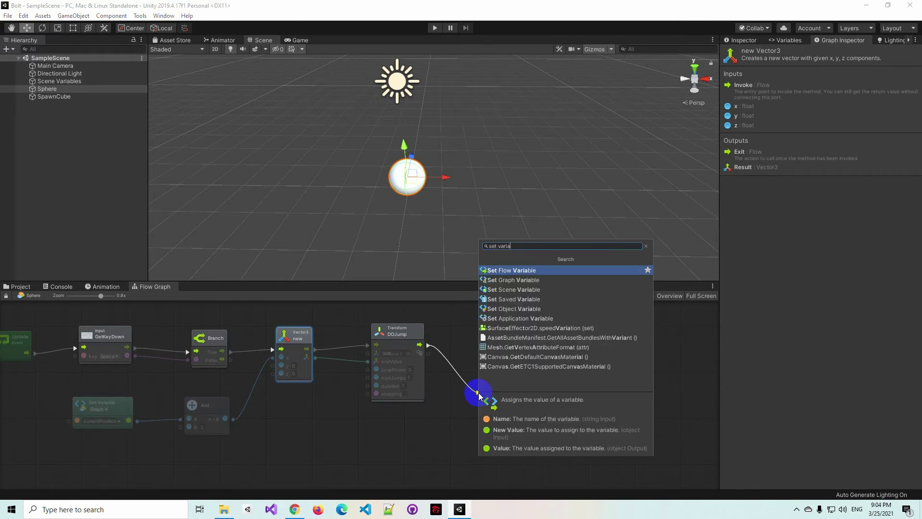
key("Down")
key("Return")
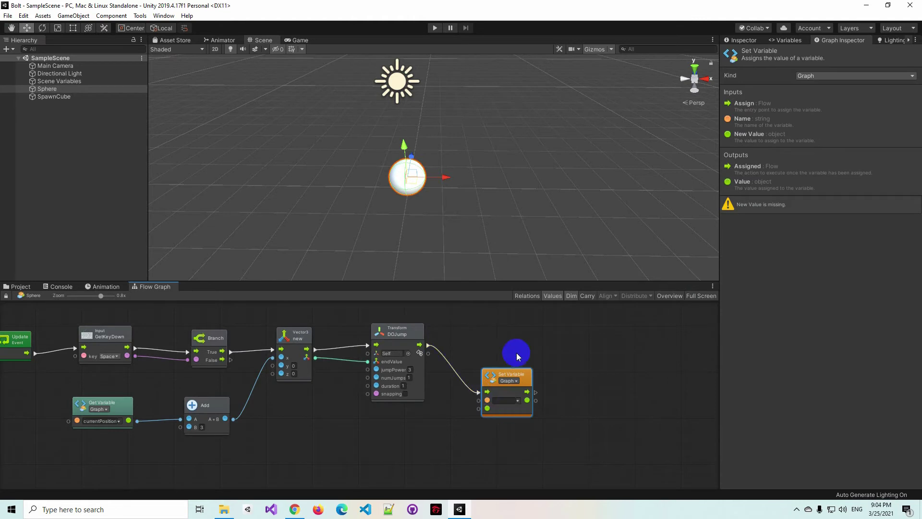
left_click_drag(512, 374, 516, 376)
- Switch the Set Variable kind to Scene and check the scene-level variables list
left_click(512, 382)
left_click(451, 448)
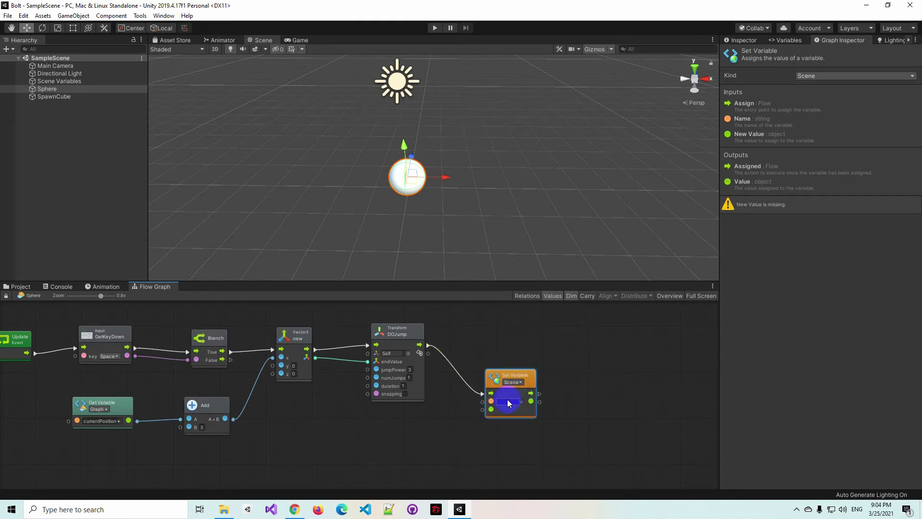
left_click(785, 40)
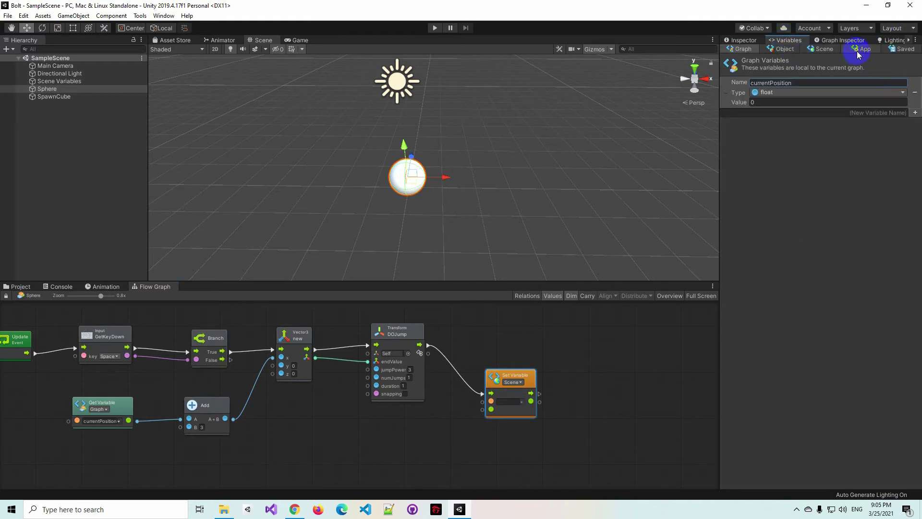
left_click(823, 49)
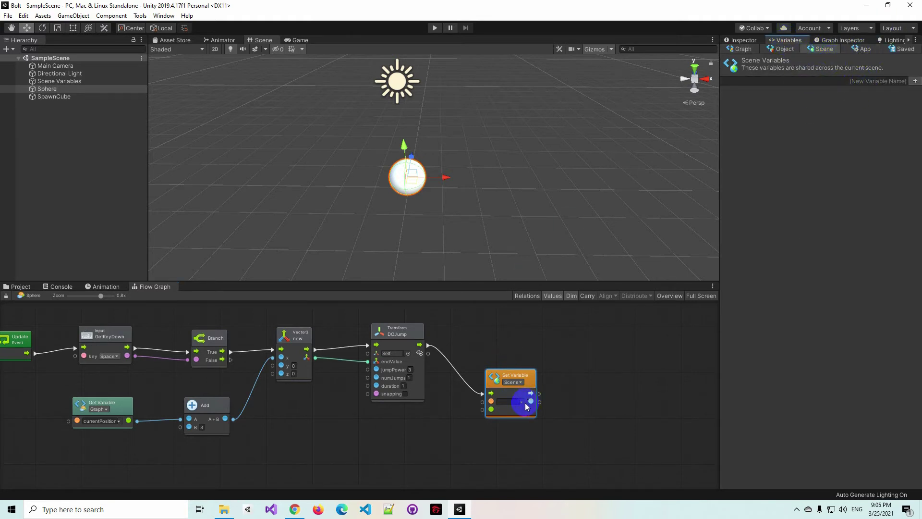
scroll(522, 402, "up", 2)
- Set the node to Graph variable currentPosition, then try Object kind with xyz
left_click(361, 380)
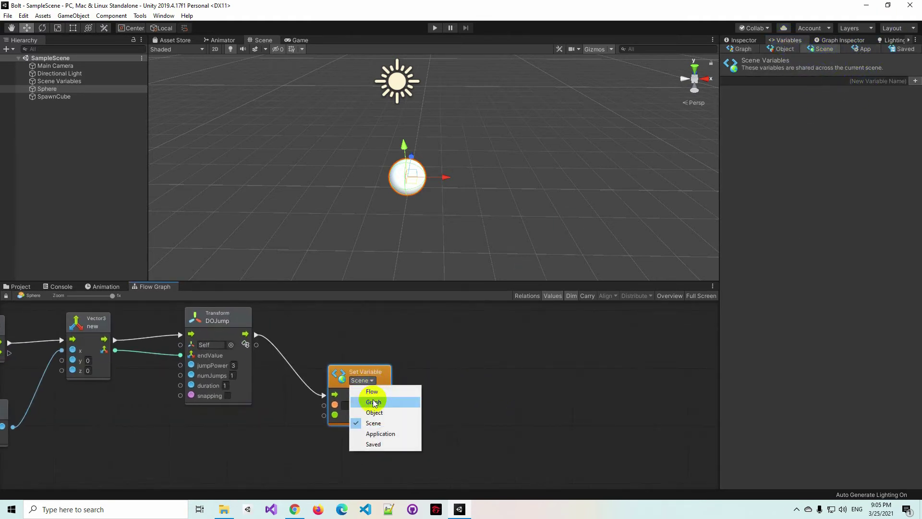
left_click(373, 400)
left_click(376, 407)
left_click(404, 418)
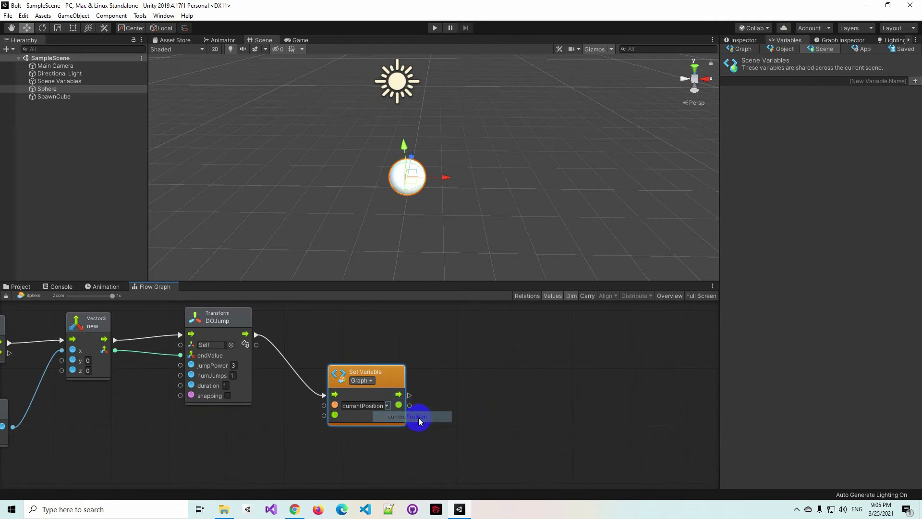
left_click(369, 381)
left_click(379, 412)
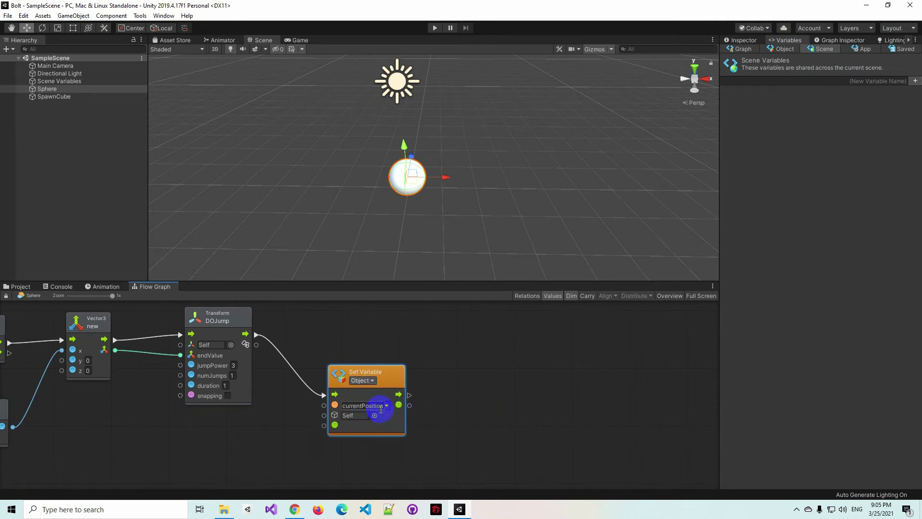
left_click(385, 405)
left_click(404, 429)
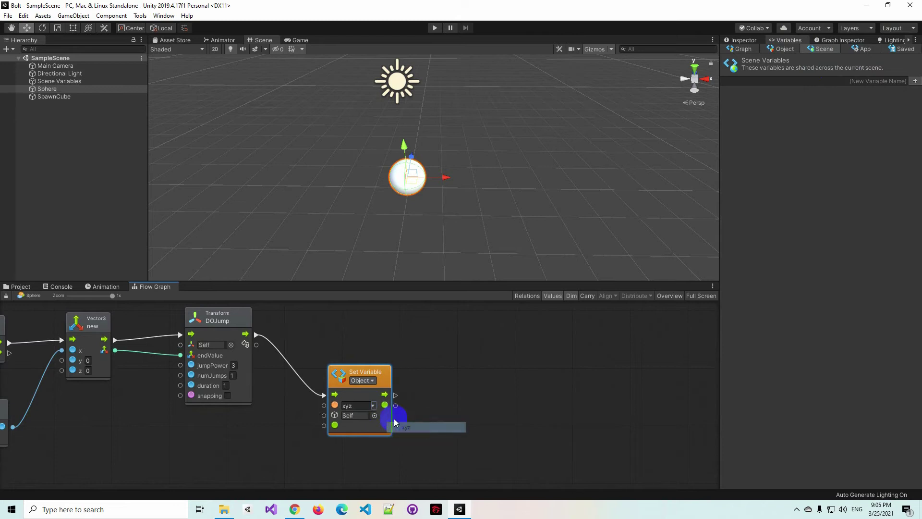
- Return the Set Variable node to Graph kind storing currentPosition
left_click(373, 407)
left_click(371, 406)
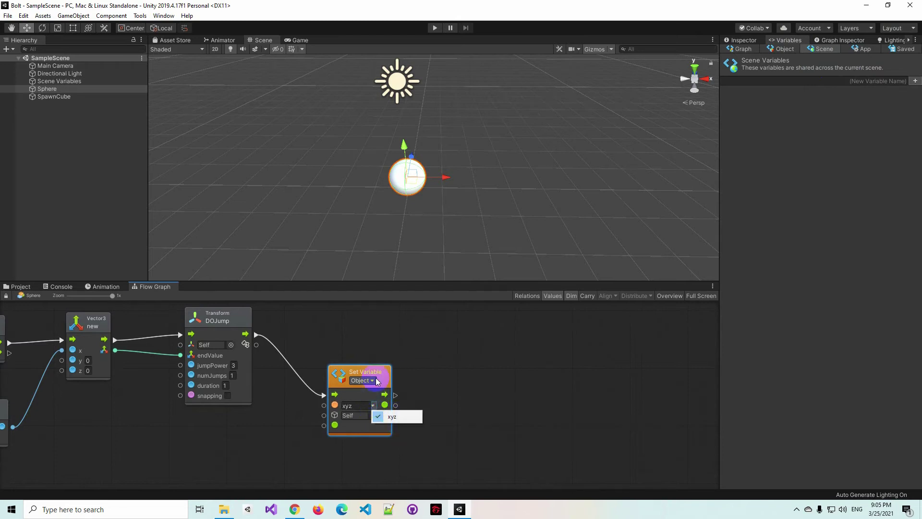
left_click(373, 381)
left_click(380, 404)
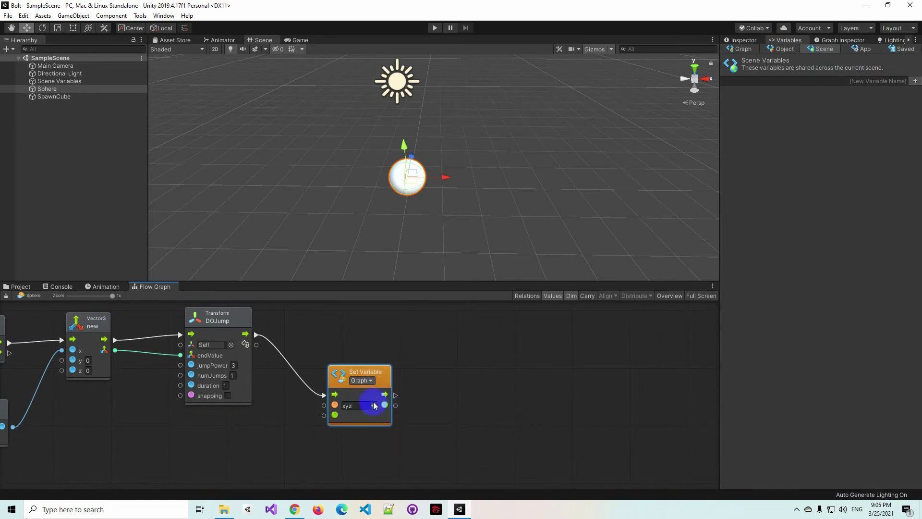
left_click(373, 407)
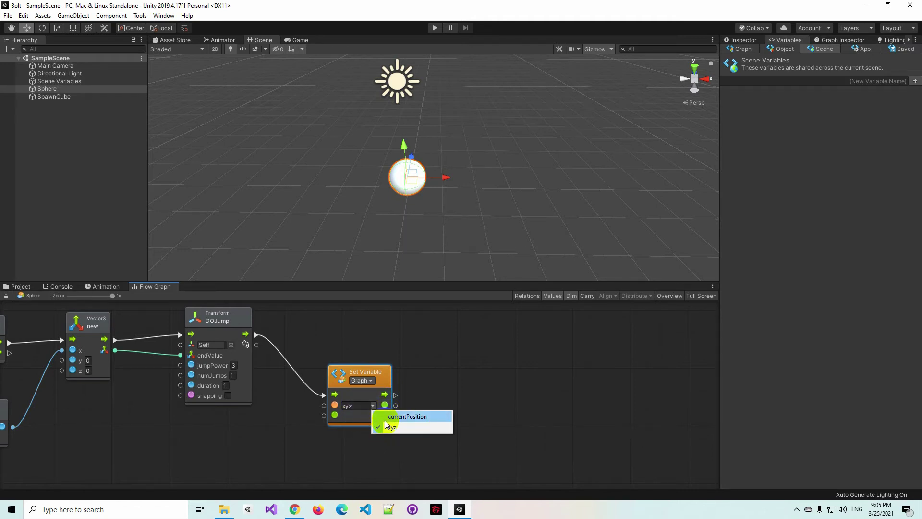
left_click(415, 416)
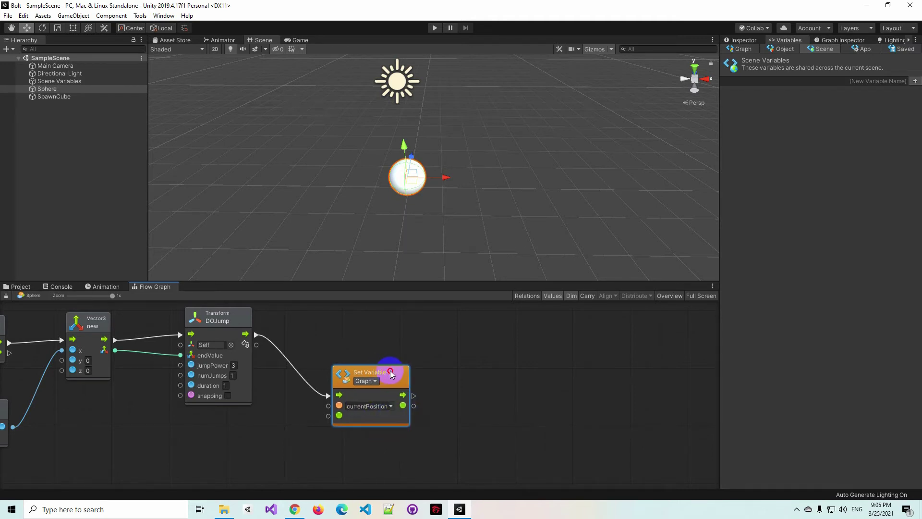
- Connect Add's A+B output to the Set Variable value input
left_click_drag(391, 372, 466, 371)
middle_click_drag(344, 402, 489, 369)
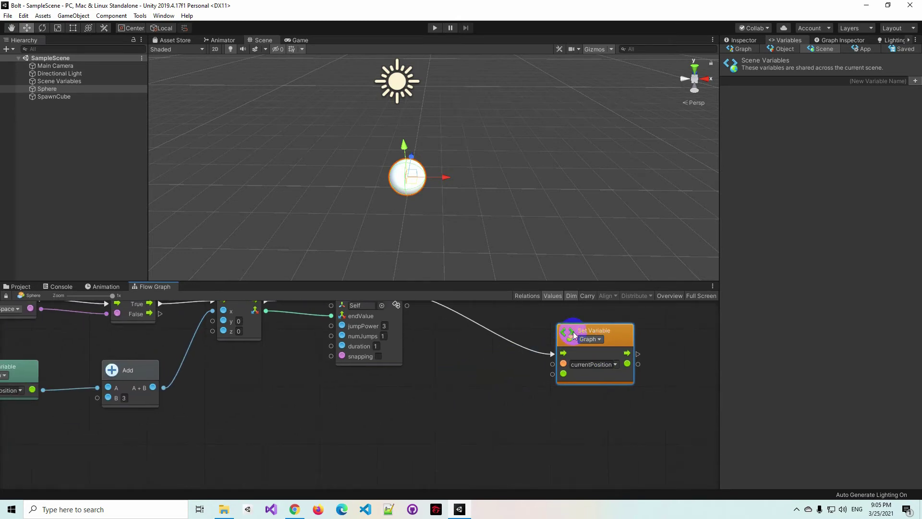
left_click_drag(573, 333, 498, 337)
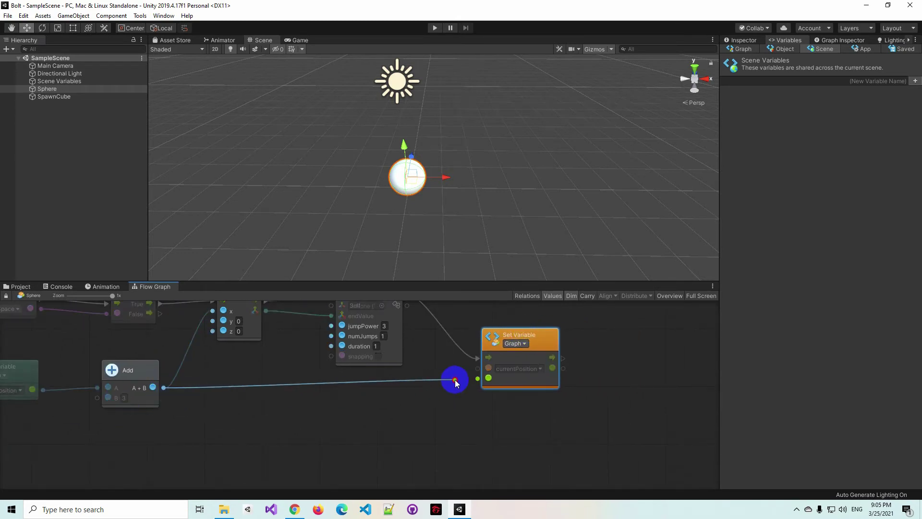
left_click_drag(163, 388, 477, 378)
left_click_drag(525, 334, 513, 334)
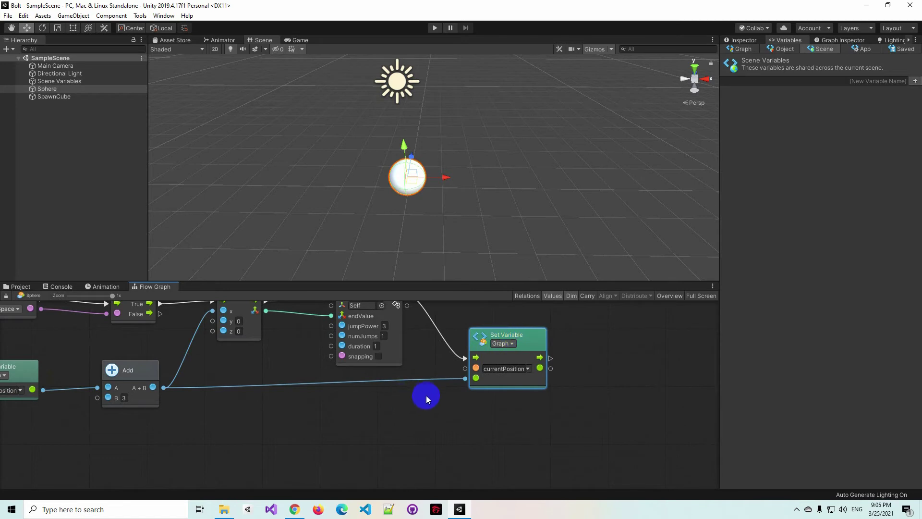
- Fit the whole graph into view, clear the selection, and start Play mode
middle_click_drag(212, 403, 432, 408)
scroll(429, 407, "down", 2)
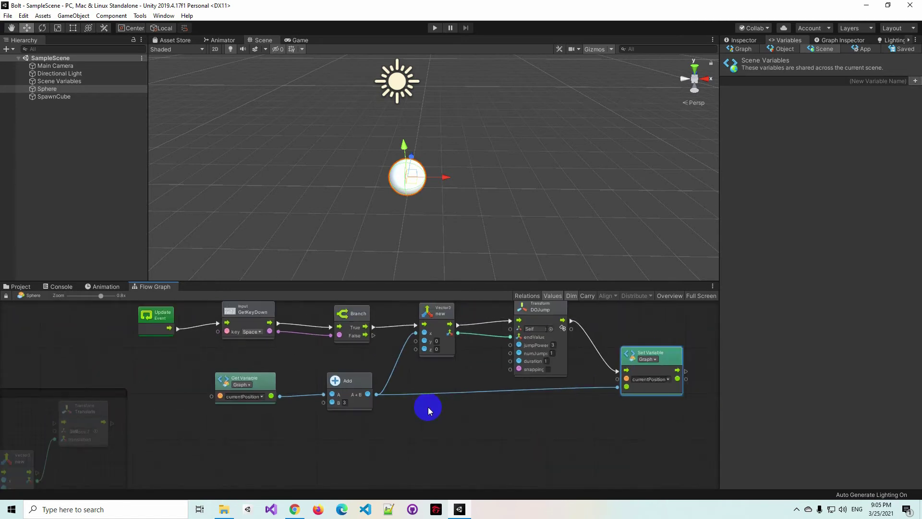
left_click(428, 407)
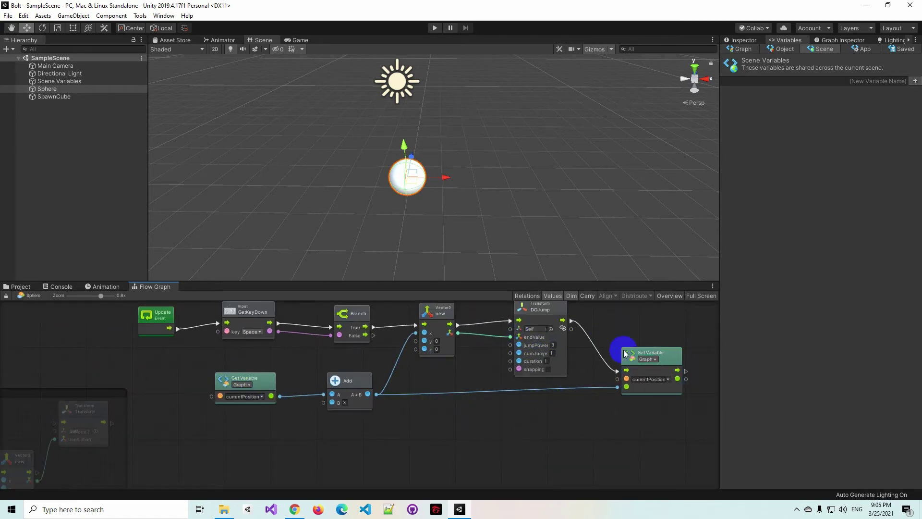
left_click(434, 28)
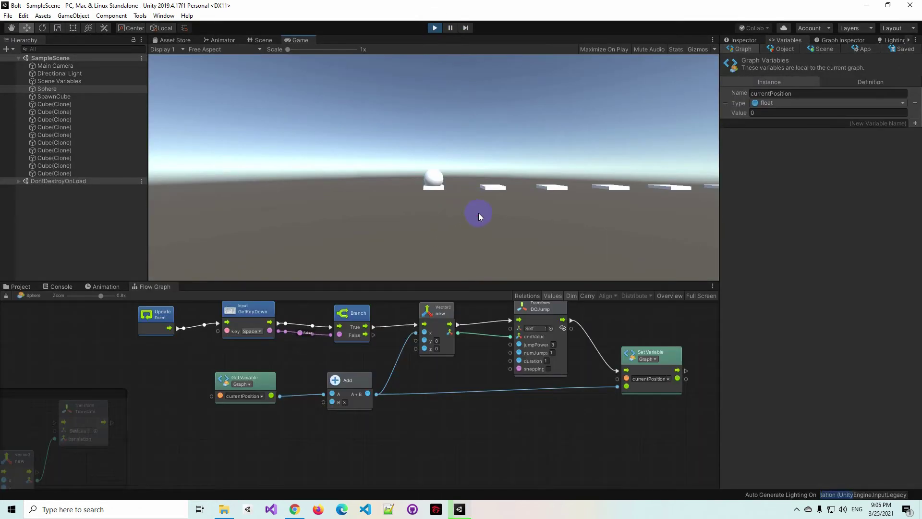
- Jump the sphere three times with Space, orbit the Scene view along the cubes, then stop play
key("space")
key("space")
key("space")
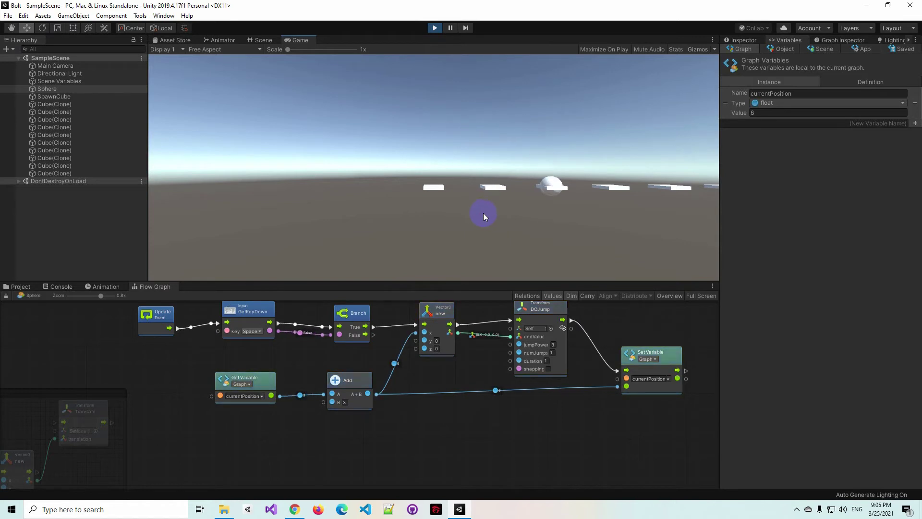
key("space")
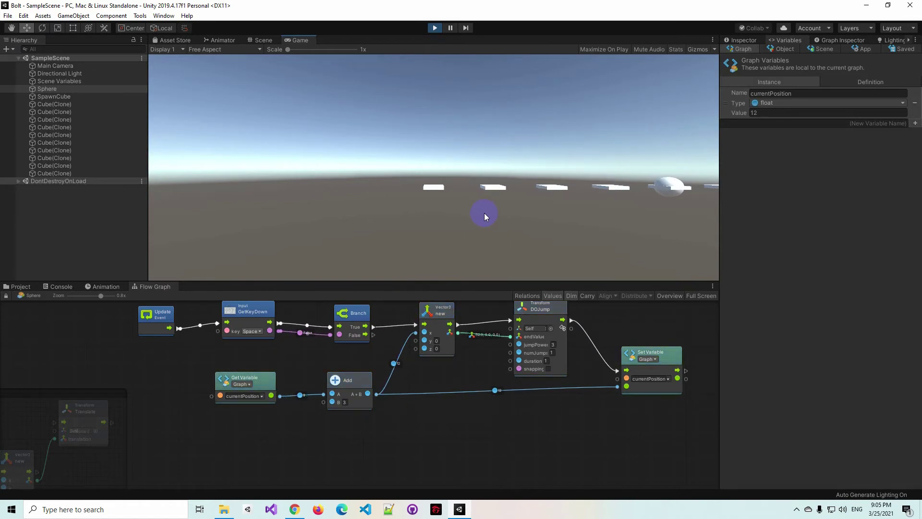
key("space")
left_click(252, 46)
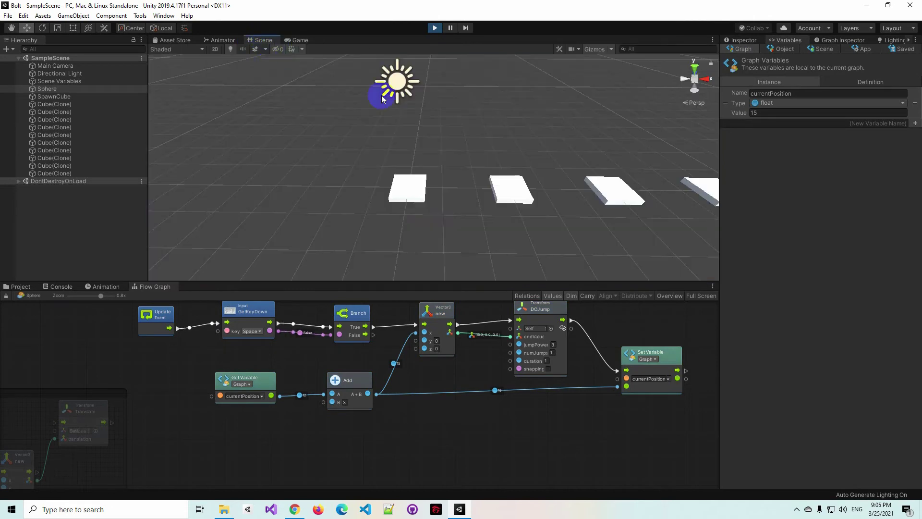
mouse_move(607, 229)
right_mouse_down()
mouse_move(645, 164)
mouse_move(524, 159)
right_mouse_up()
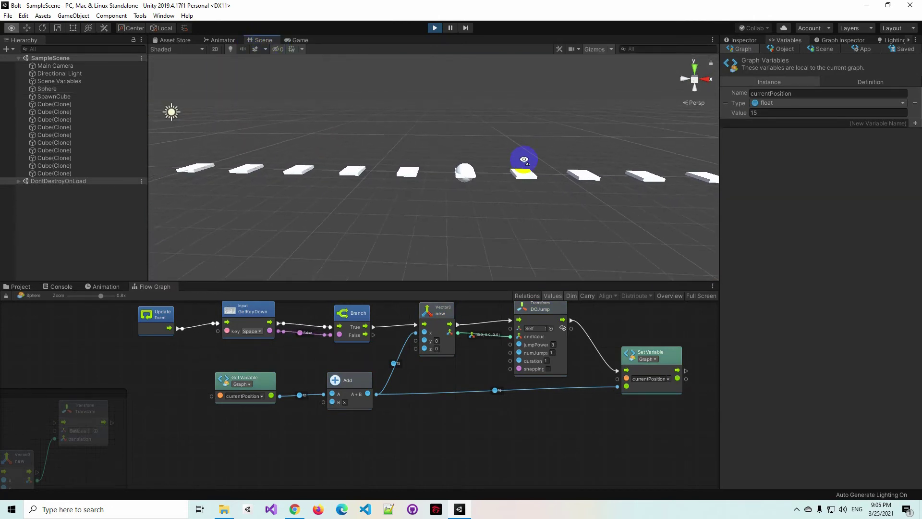
right_click_drag(524, 159, 444, 87)
left_click(434, 28)
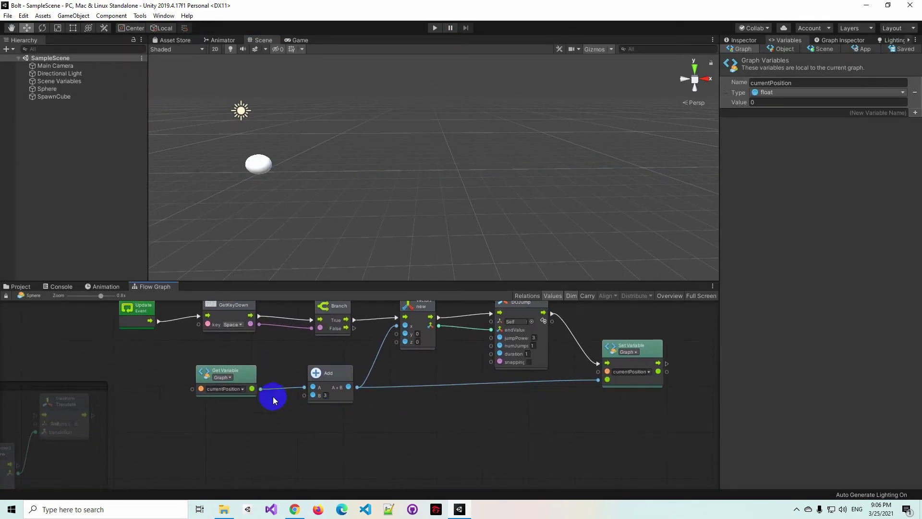
- Select the Cube prefab in the Project assets and open its Flow Machine graph via Edit Graph
left_click_drag(335, 438, 291, 473, "alt")
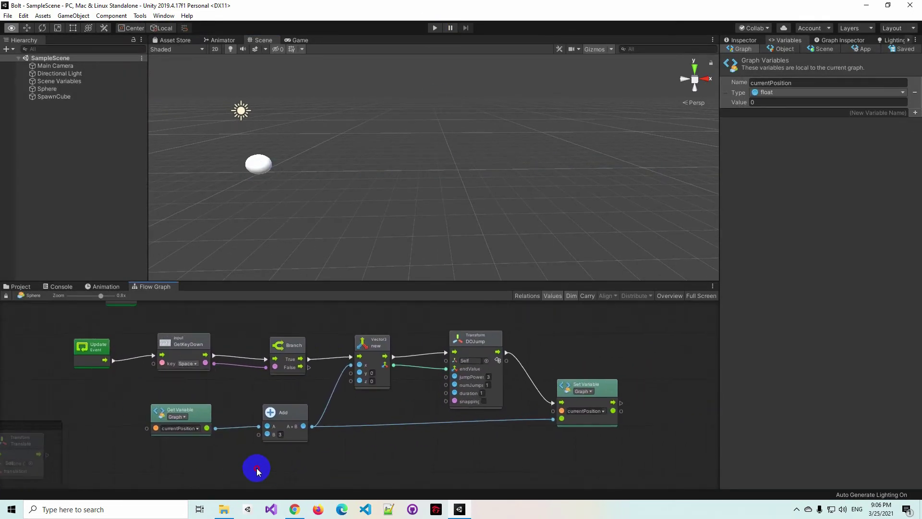
left_click(57, 97)
left_click(57, 90)
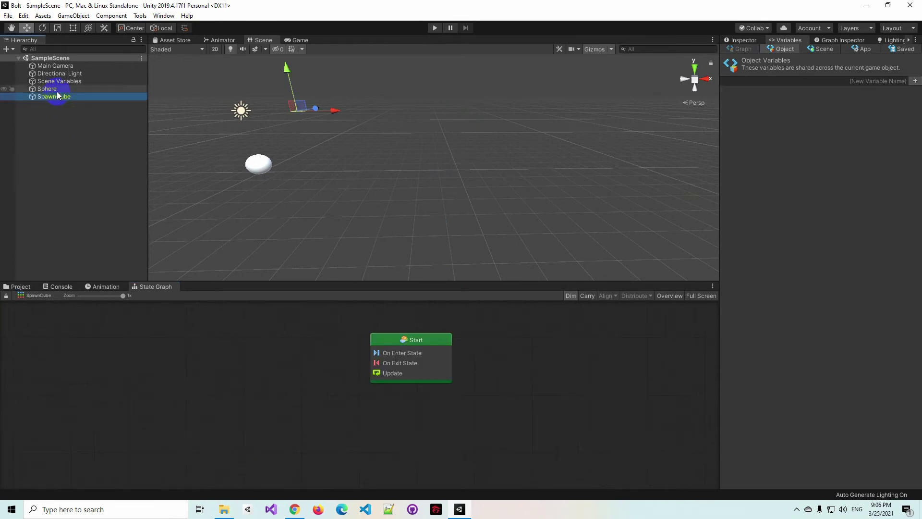
left_click(19, 286)
left_click(123, 351)
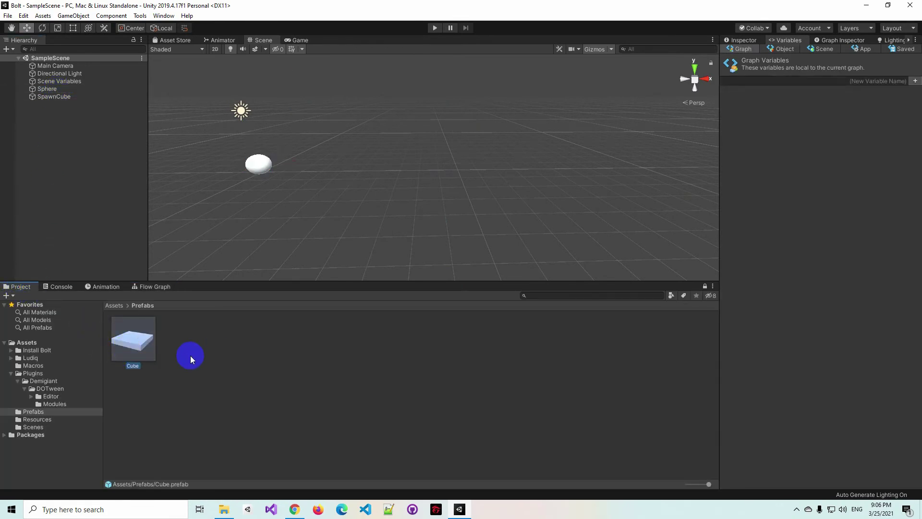
left_click(744, 38)
scroll(836, 375, "down", 10)
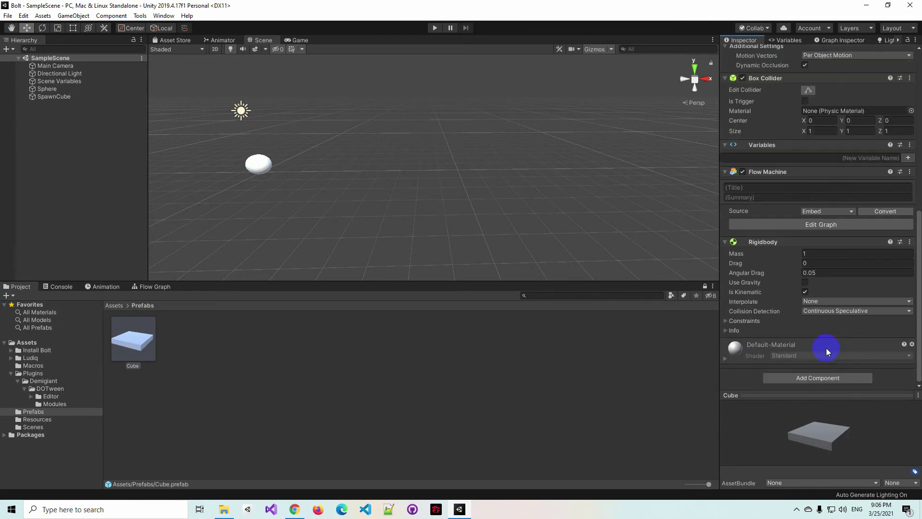
left_click(819, 224)
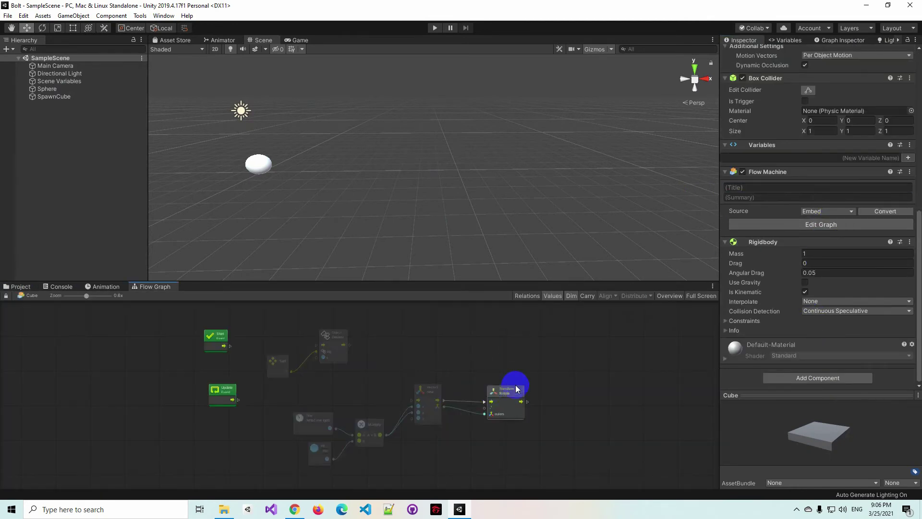
middle_click_drag(437, 395, 428, 370)
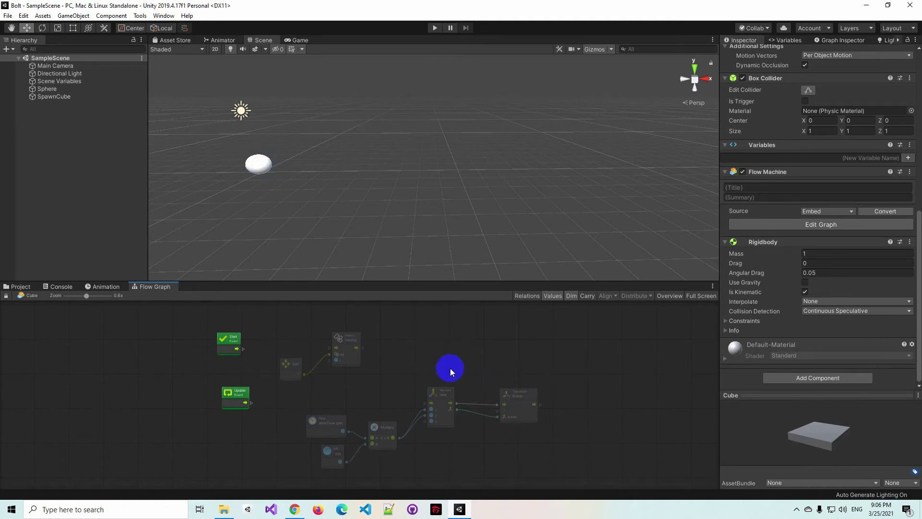
- Select the Sphere and pan its flow graph to see the whole DOJump logic
left_click(47, 89)
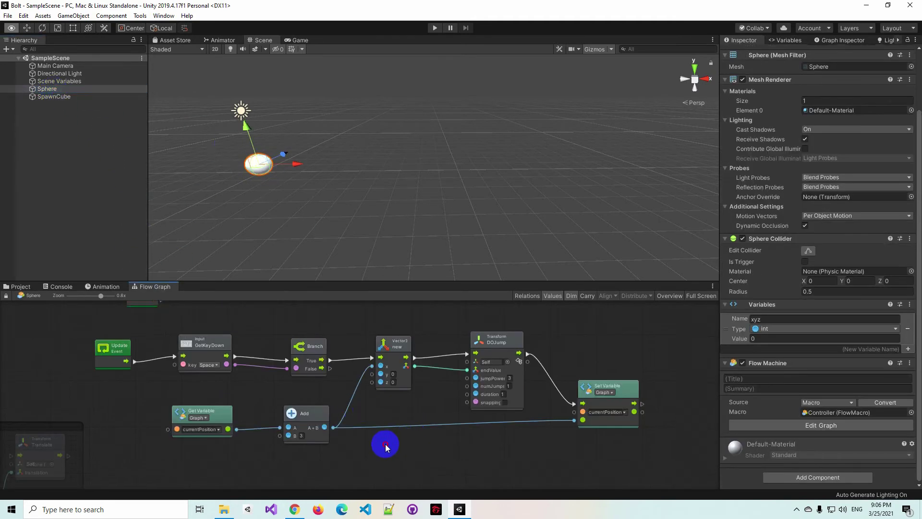
left_click_drag(385, 444, 341, 422, "alt")
left_click_drag(252, 446, 329, 426, "alt")
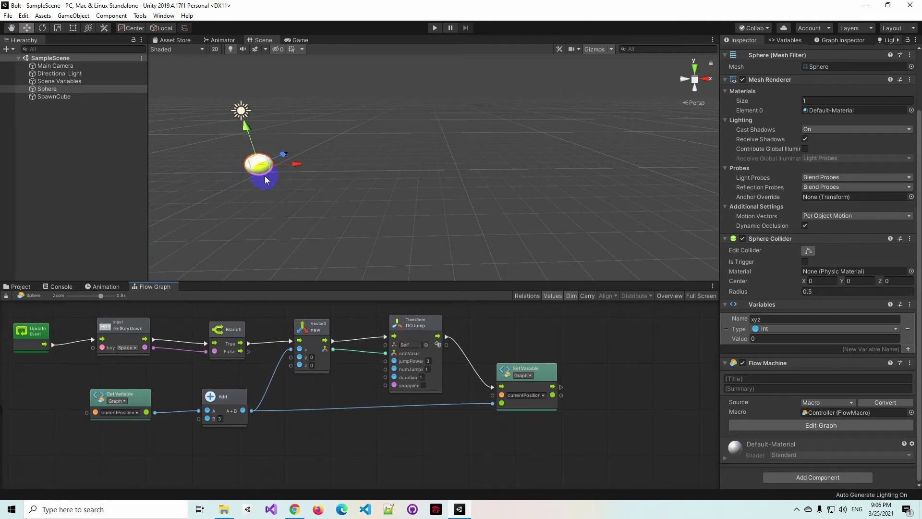
- Check SpawnCube's state graph, reselect the Sphere, and bring up the project's Prefabs folder
left_click(62, 97)
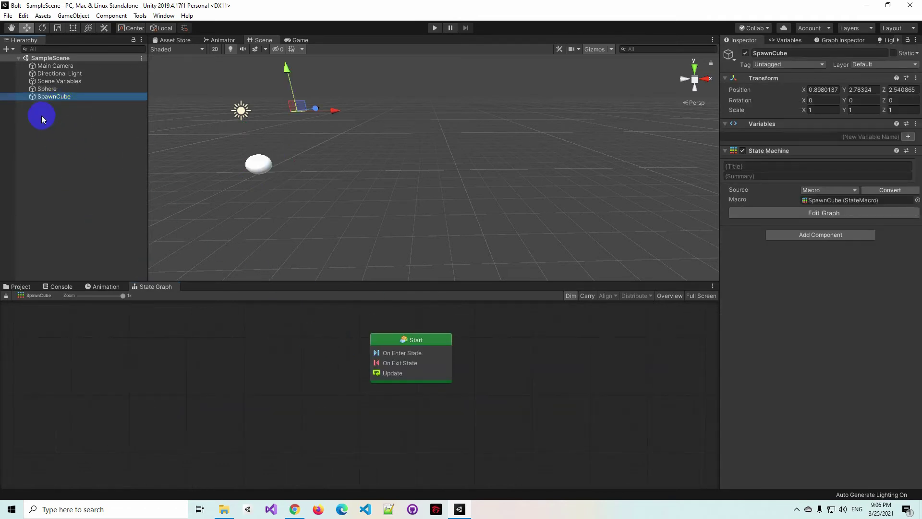
left_click(49, 91)
left_click(21, 286)
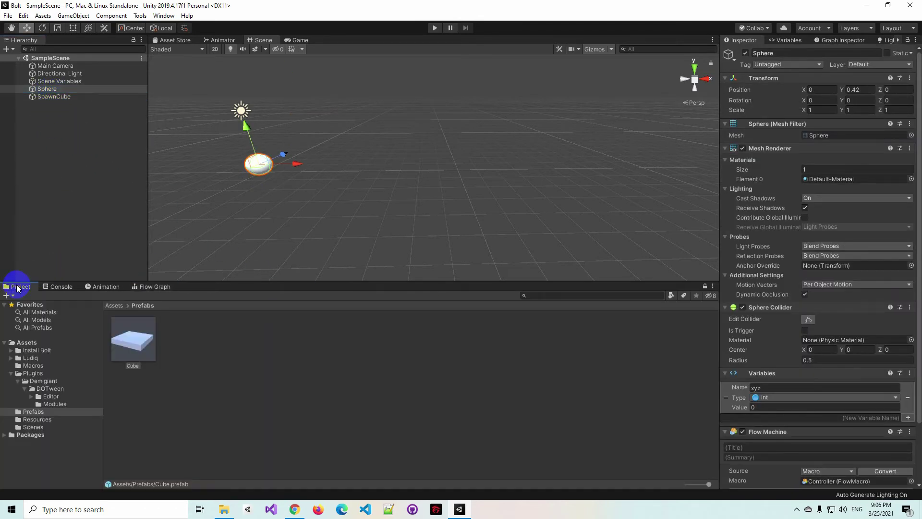
- Open the Cube prefab and its embedded flow graph, making room for new nodes
double_click(132, 333)
left_click_drag(319, 128, 529, 257)
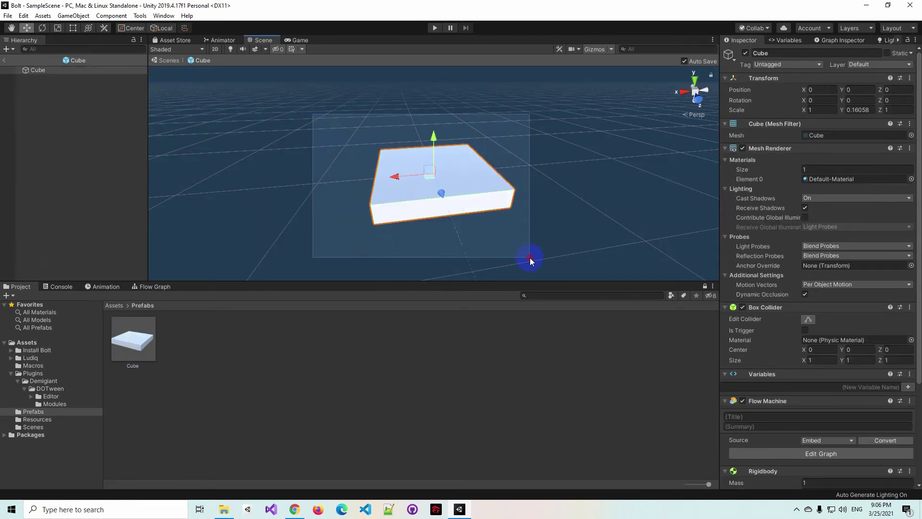
scroll(808, 328, "down", 5)
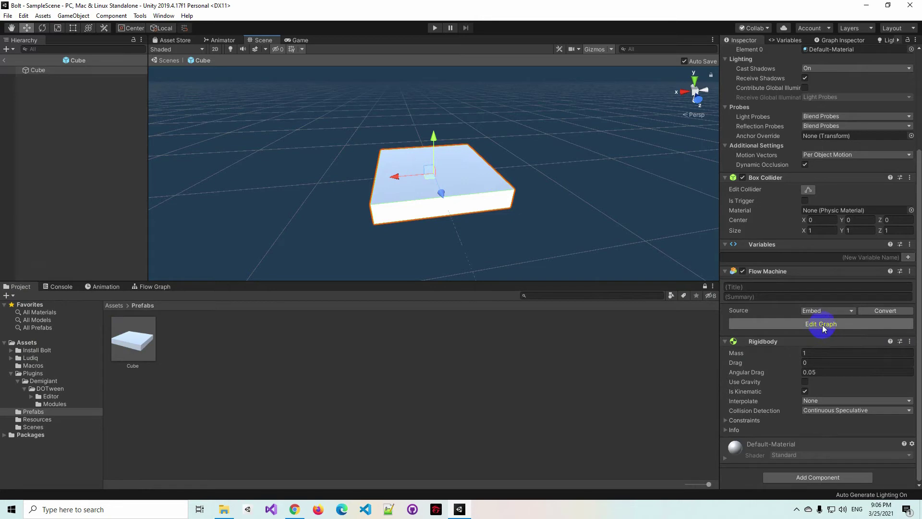
left_click(822, 328)
left_click_drag(544, 406, 504, 363, "alt")
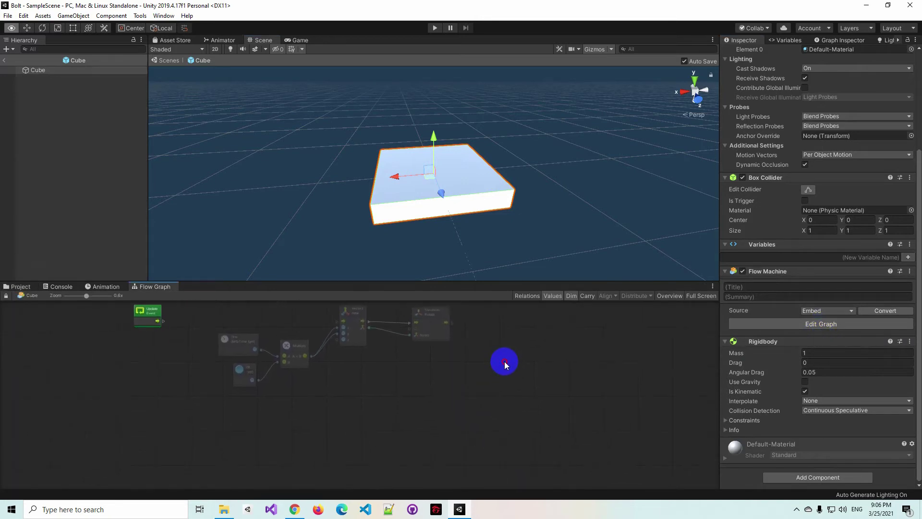
- Add an On Collision Enter event node via a 'Collision' search, placed below the Update logic
right_click(246, 423)
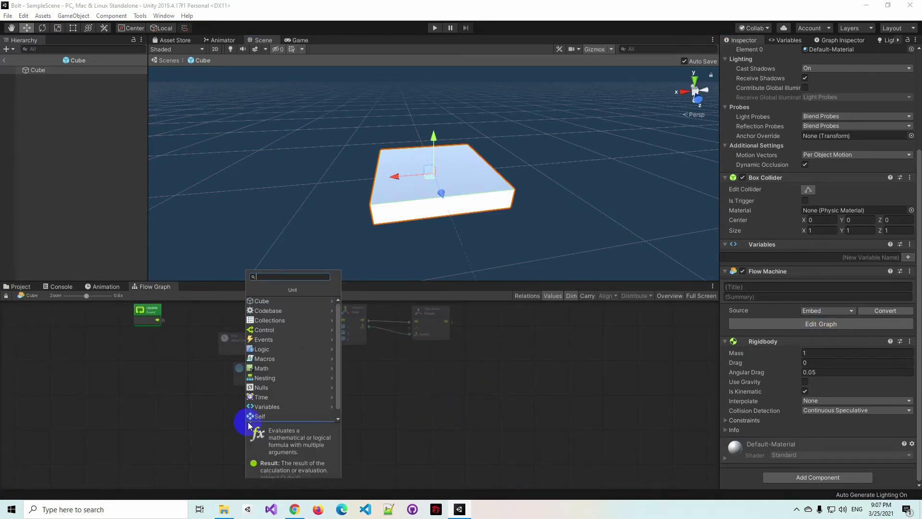
left_click(275, 425)
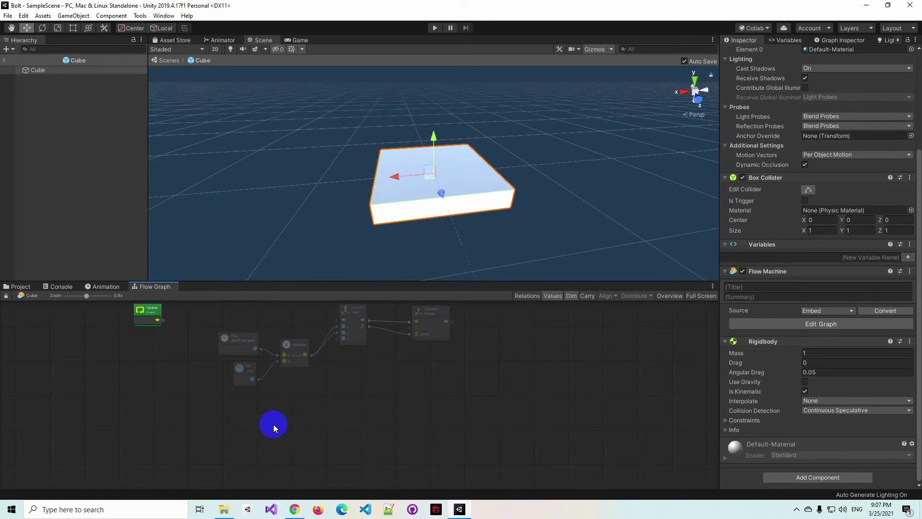
right_click(255, 422)
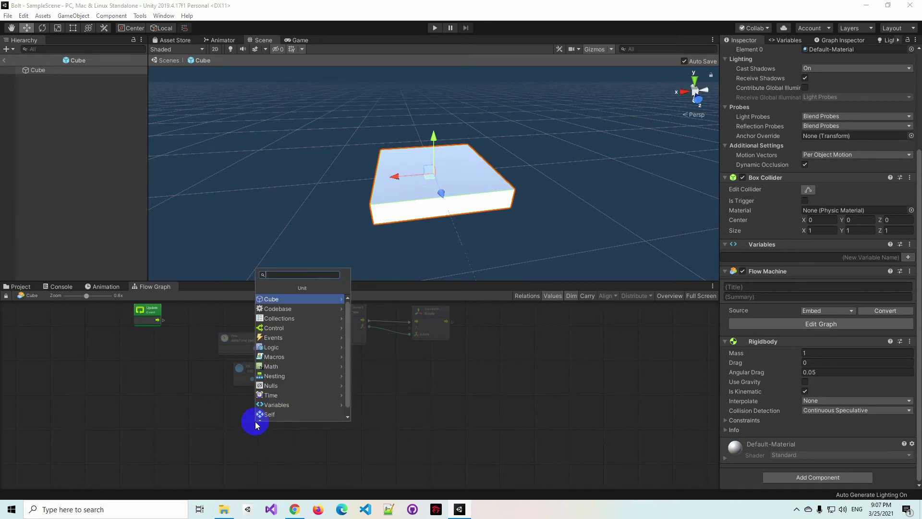
type("Colli")
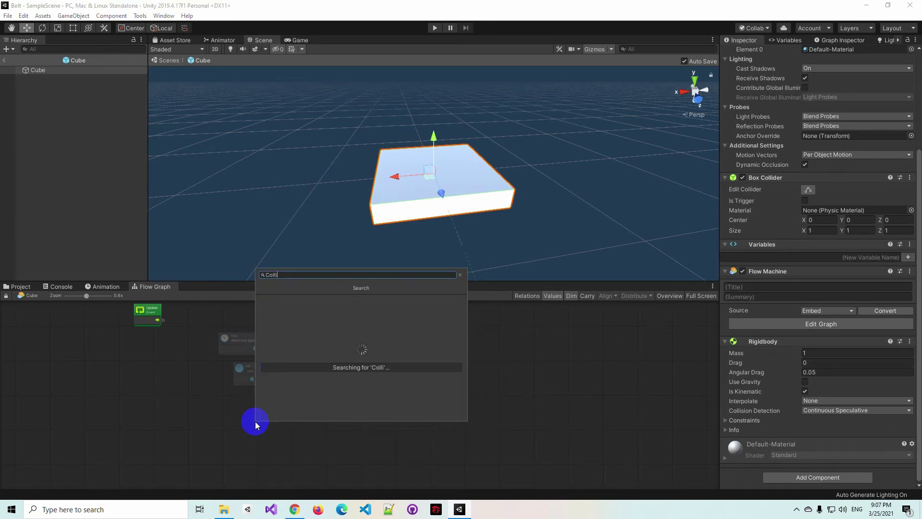
type("sion")
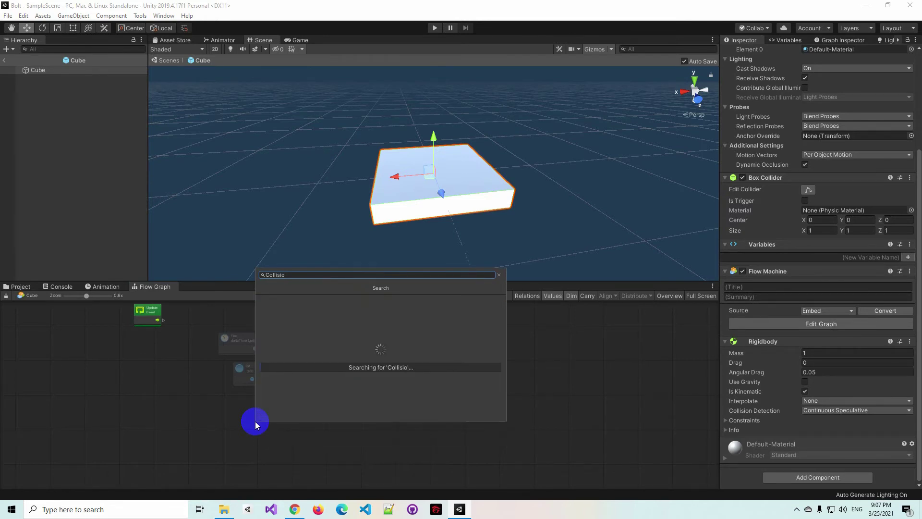
key("Down")
key("Down")
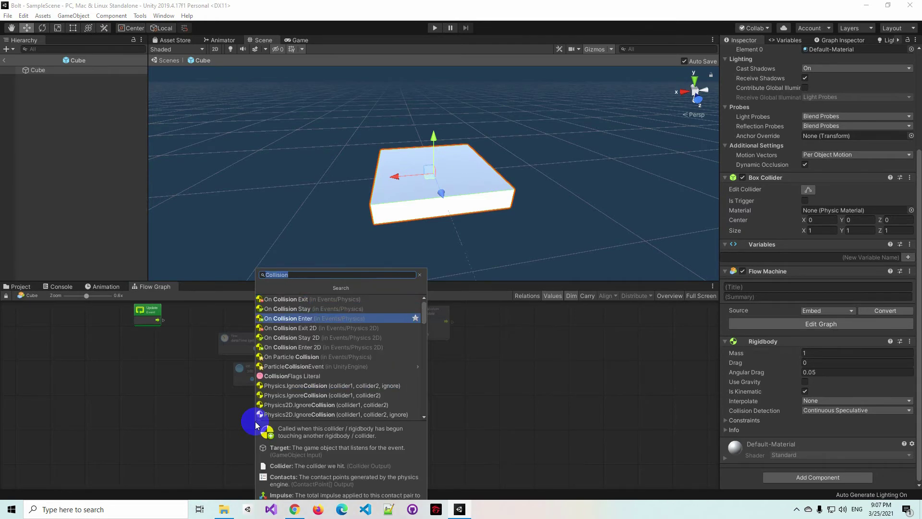
key("Return")
left_click_drag(289, 423, 252, 395)
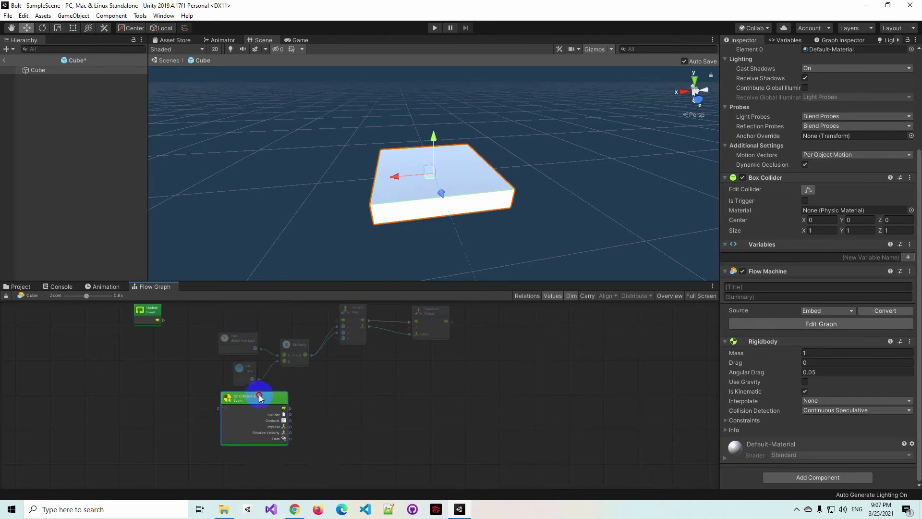
scroll(315, 416, "up", 4)
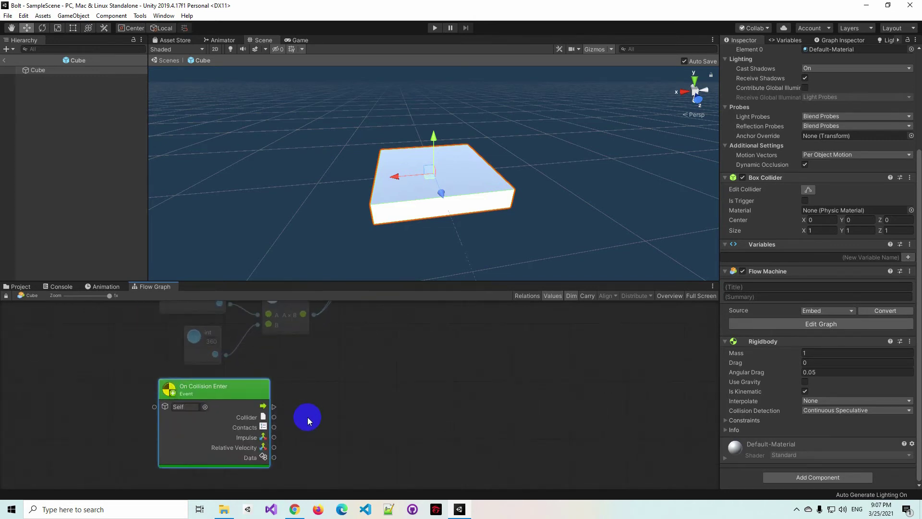
- Connect On Collision Enter's flow output to a new Trigger Custom Event node
middle_click_drag(340, 422, 283, 375)
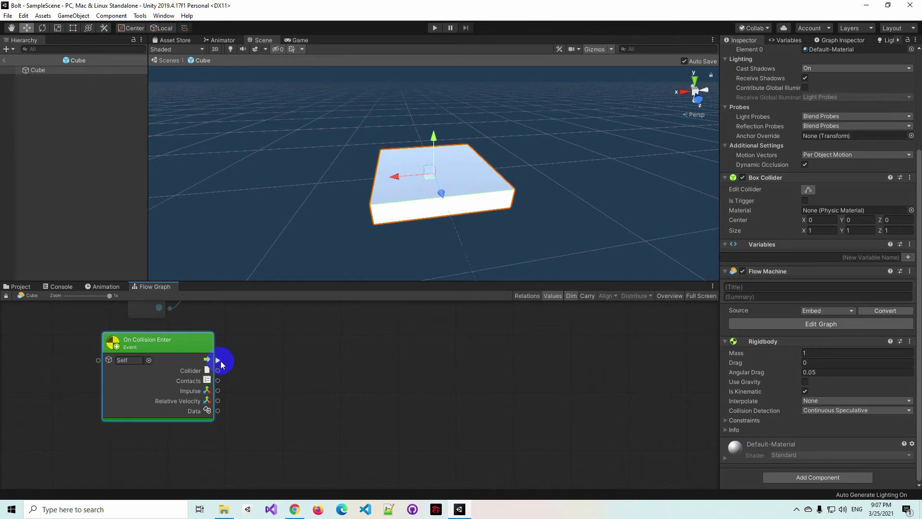
left_click_drag(220, 361, 368, 371)
type("Tri")
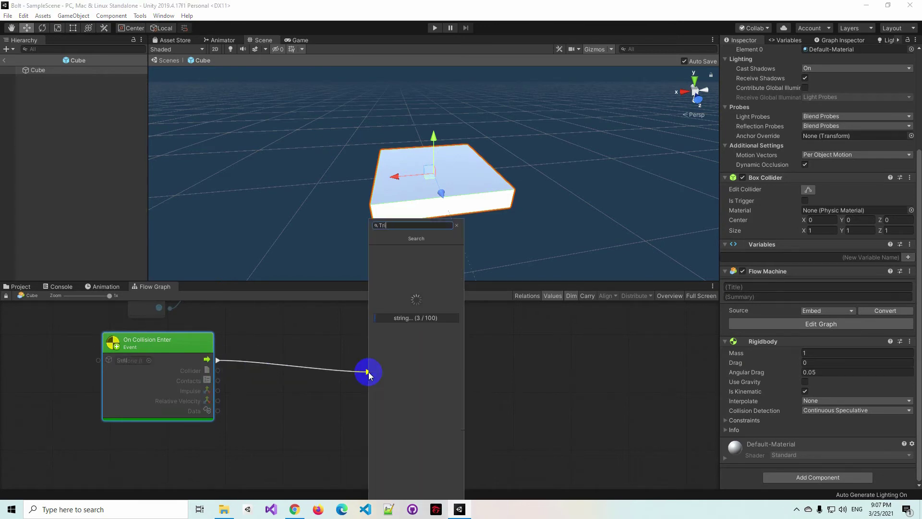
type("gger")
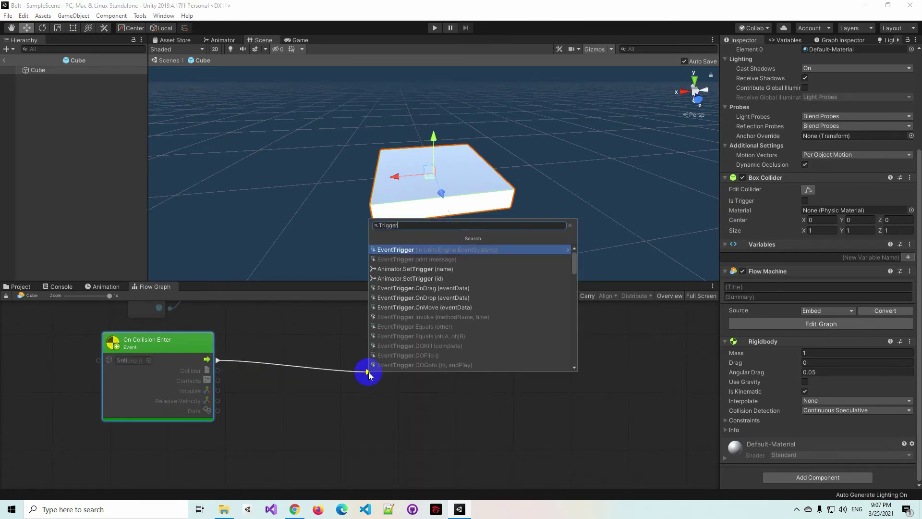
type(" cus")
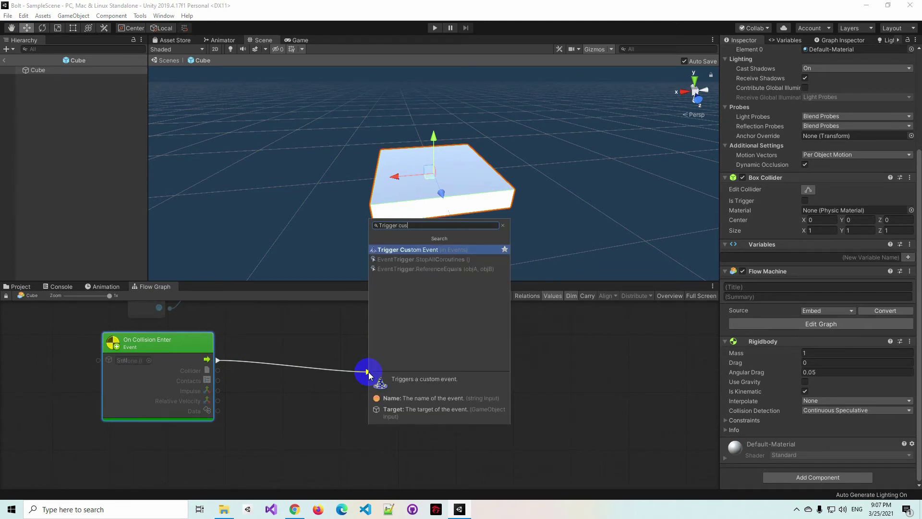
key("Return")
left_click_drag(416, 351, 375, 354)
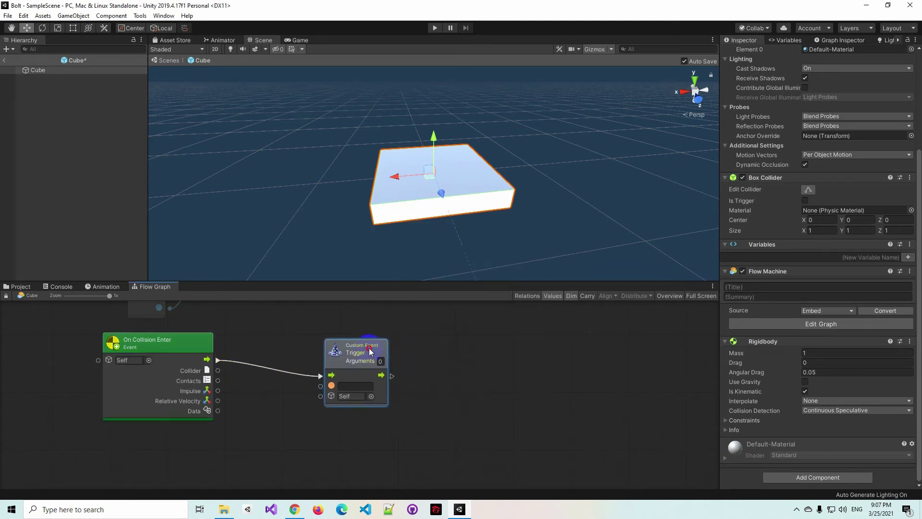
- Set the trigger's argument count to 3 and reposition the node
left_click(386, 361)
left_click(406, 363)
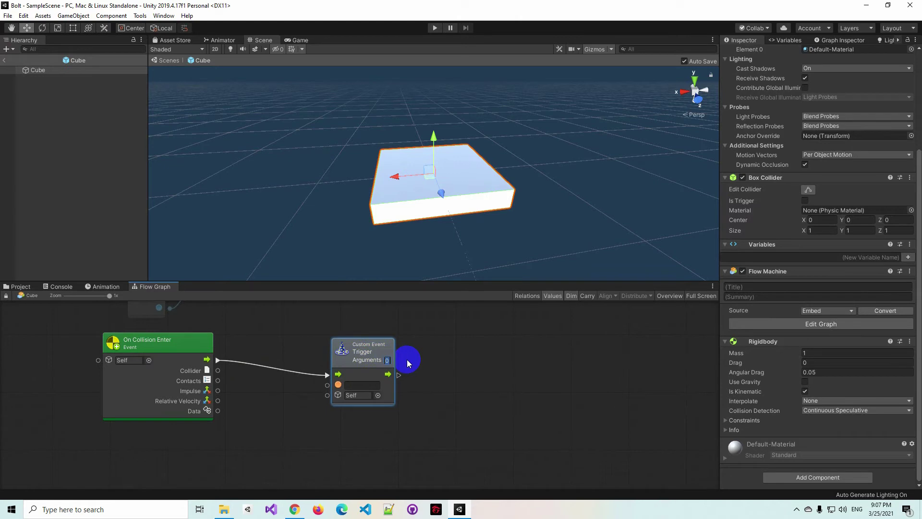
left_click(386, 360)
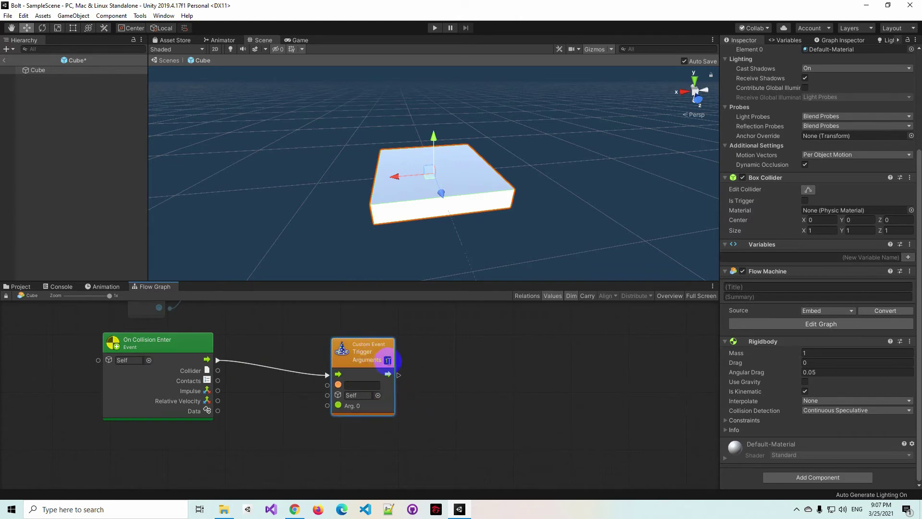
type("1")
key("BackSpace")
type("2")
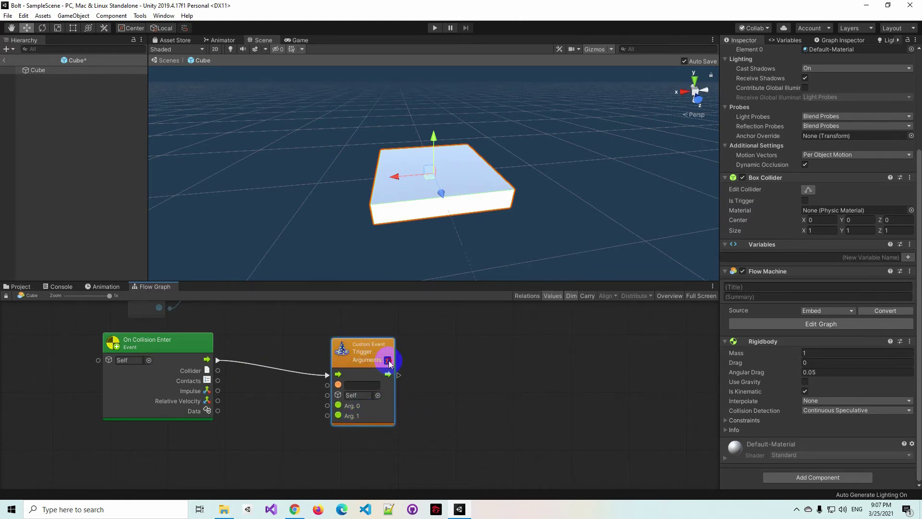
key("BackSpace")
type("3")
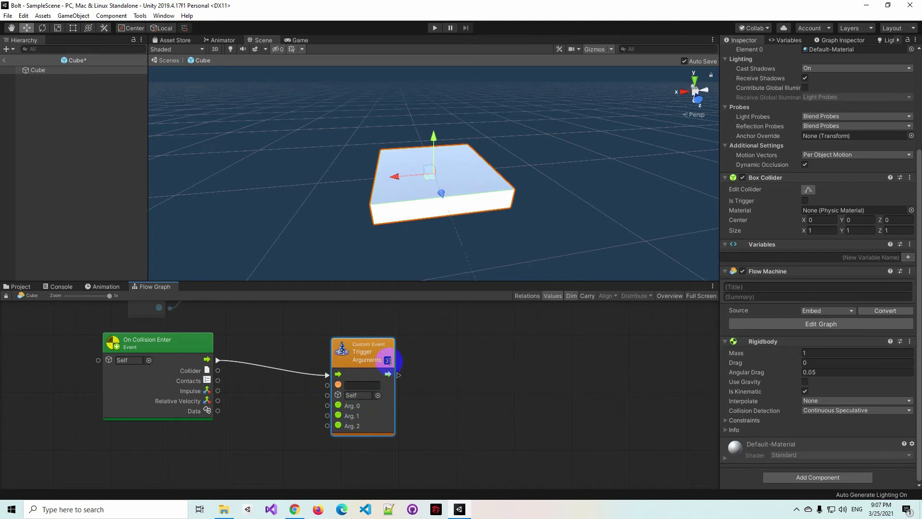
left_click(400, 363)
type("0")
left_click_drag(363, 353, 462, 347)
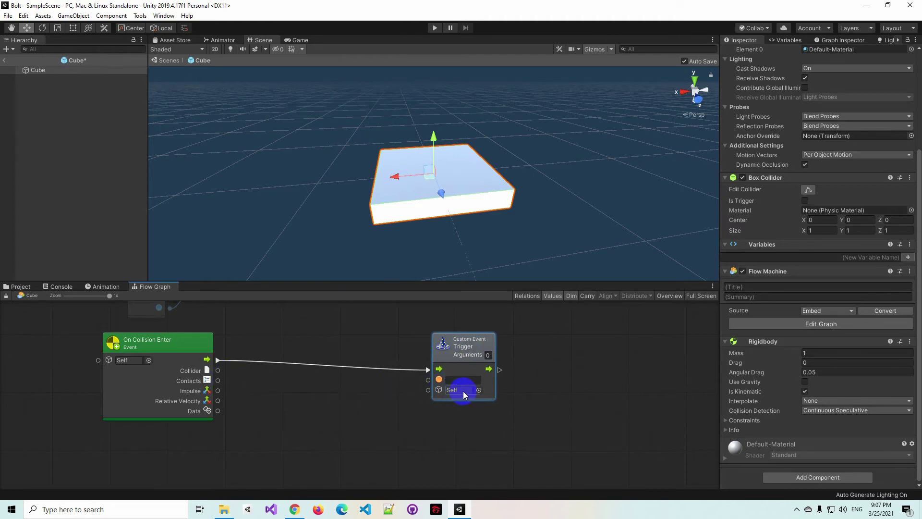
left_click_drag(479, 346, 459, 344)
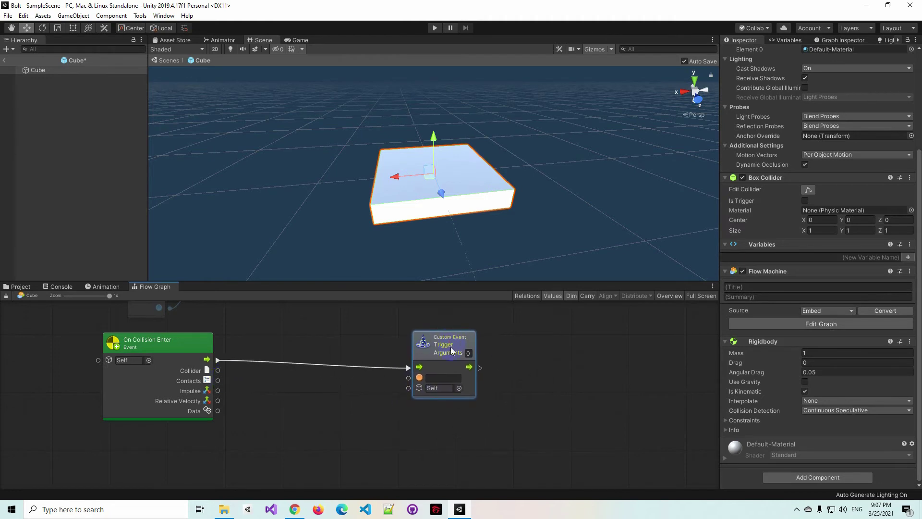
- Enter Jump as the Trigger Custom Event's event name
left_click(445, 378)
left_click(445, 370)
left_click_drag(439, 372, 441, 365)
left_click(438, 371)
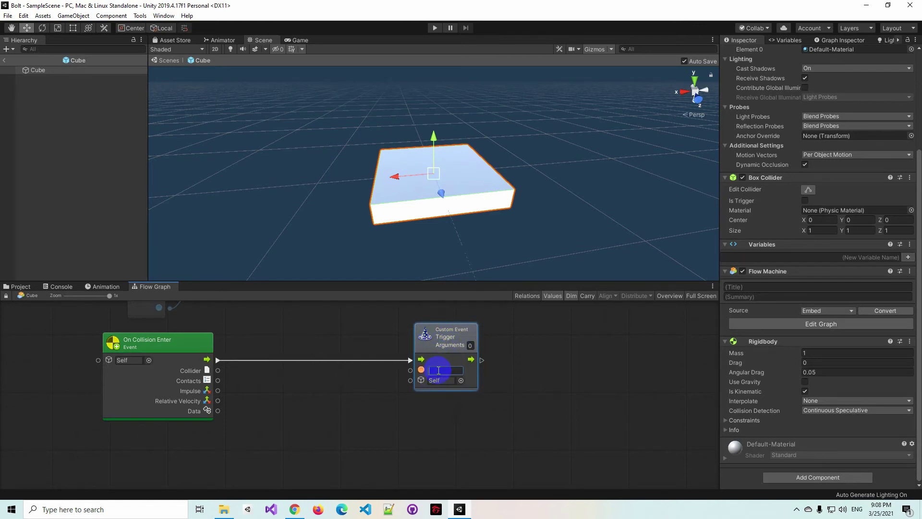
type("Jump")
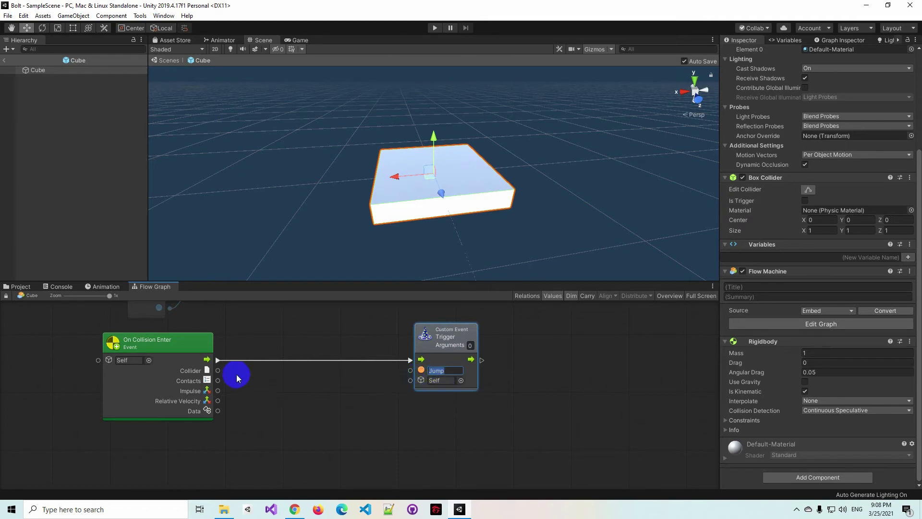
- Feed On Collision Enter's Collider through a Collider.gameObject getter into the Jump trigger's target
mouse_move(217, 370)
left_mouse_down()
mouse_move(251, 389)
mouse_move(289, 388)
left_mouse_up()
type("collide")
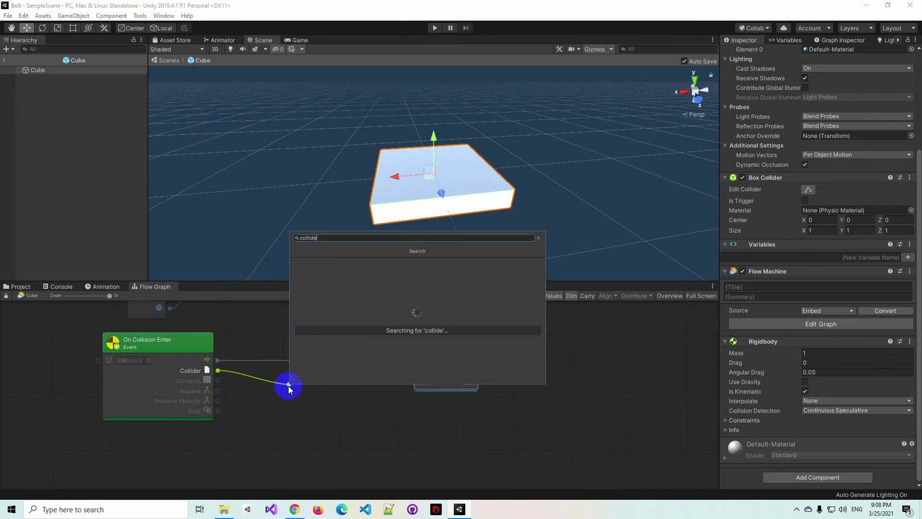
type("r")
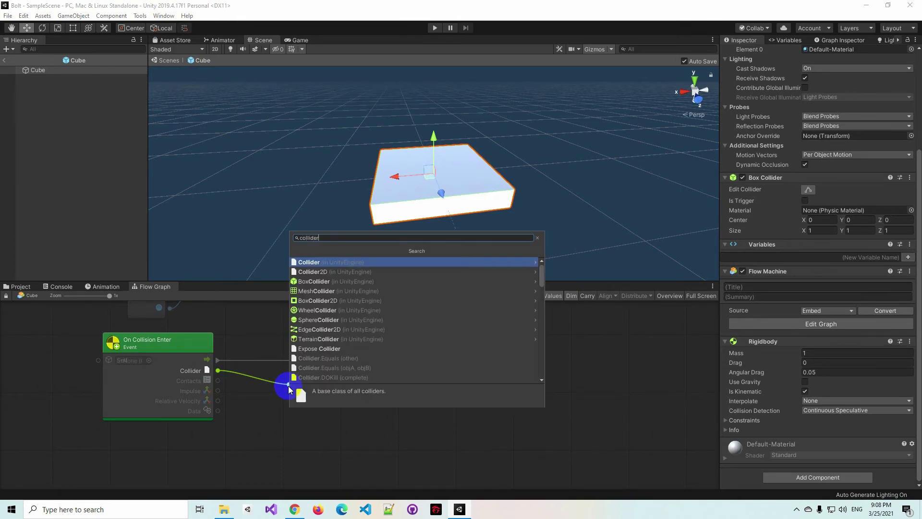
key("Return")
key("Return")
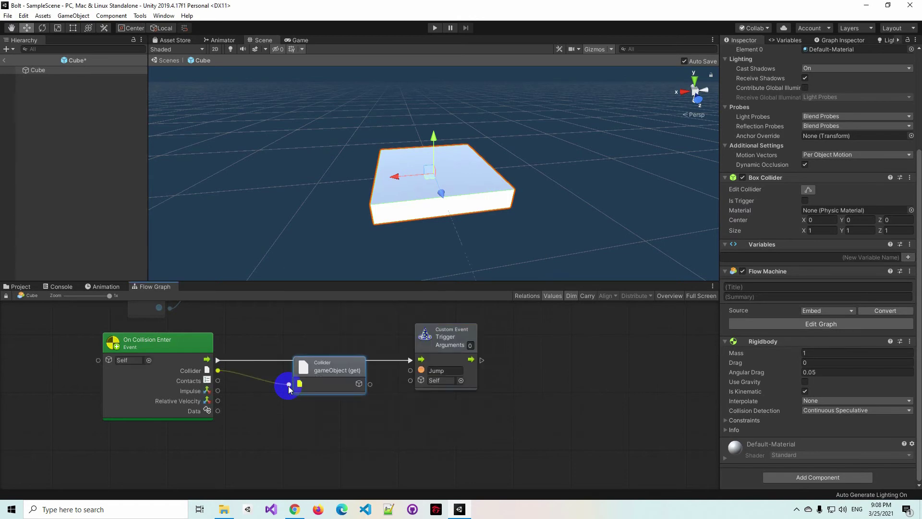
mouse_move(362, 383)
left_mouse_down()
mouse_move(356, 407)
mouse_move(410, 380)
mouse_move(364, 385)
left_mouse_up()
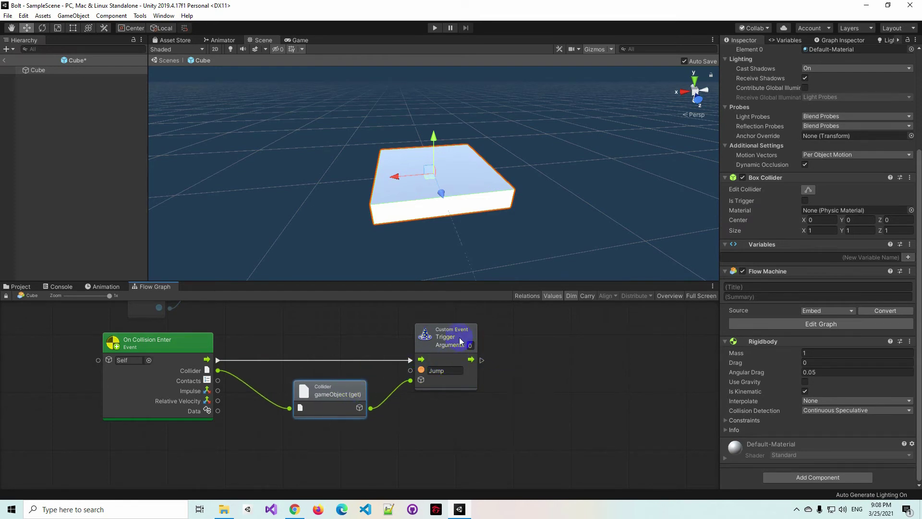
left_click_drag(454, 340, 454, 347)
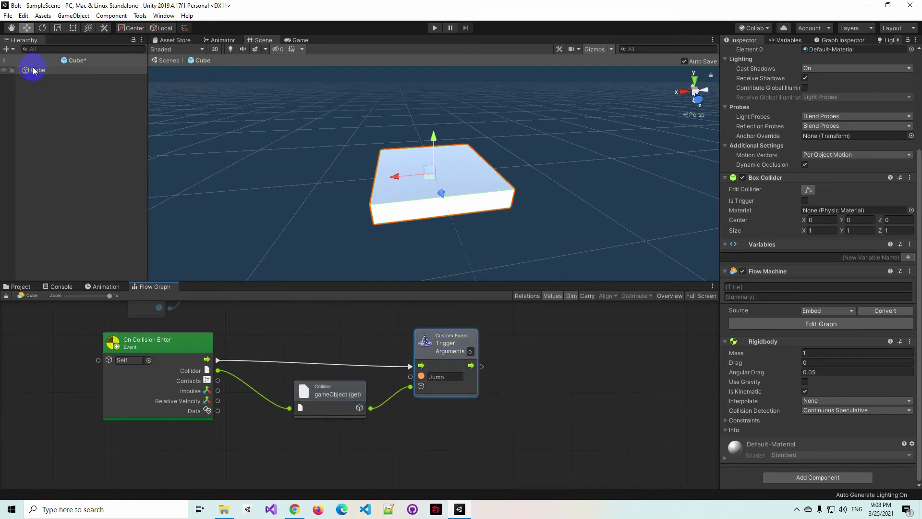
- Leave prefab mode and add a Custom Event unit to the Sphere's flow graph
left_click(4, 60)
left_click(47, 89)
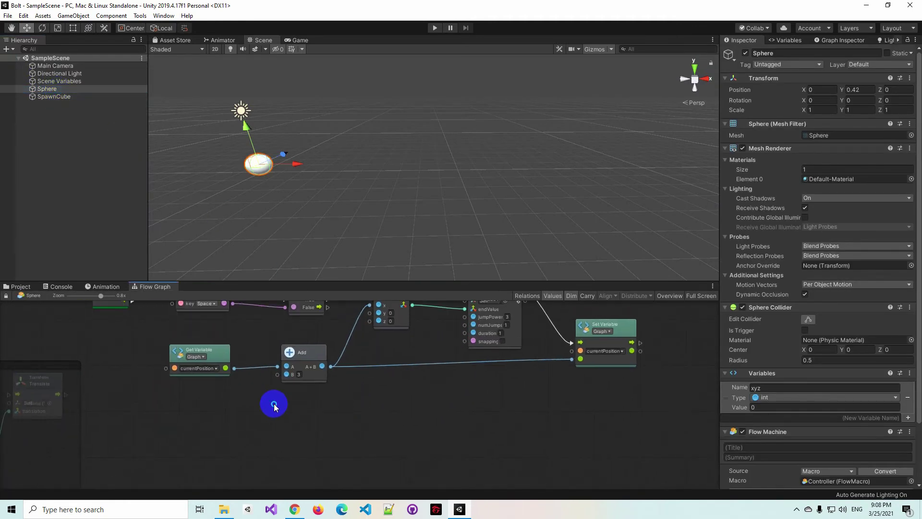
right_click(272, 402)
type("Custom")
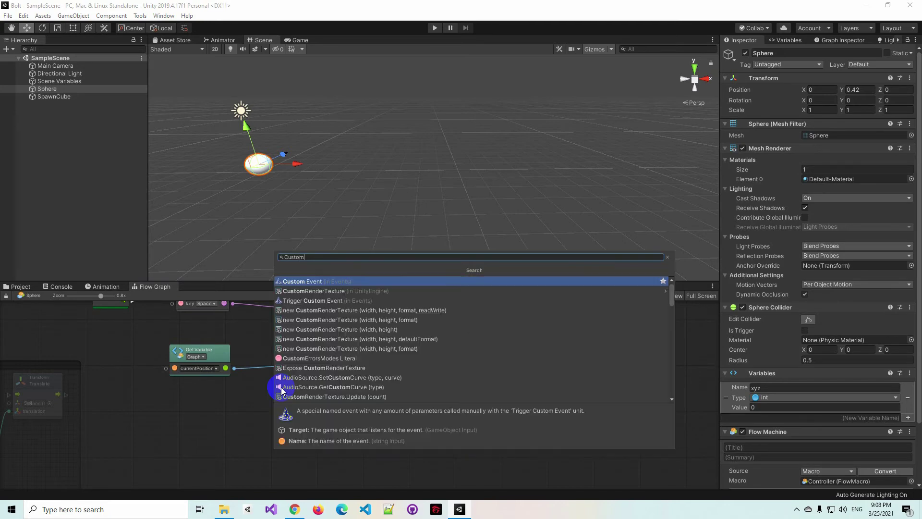
key("Return")
mouse_move(288, 417)
left_mouse_down()
mouse_move(361, 418)
mouse_move(374, 406)
mouse_move(339, 419)
left_mouse_up()
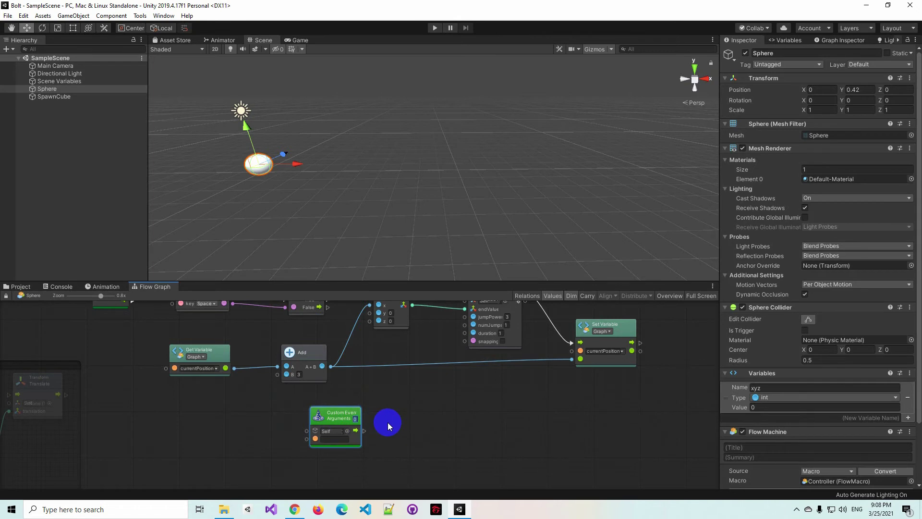
- Try argument counts on the Custom Event, settling back on 0
type("1")
key("BackSpace")
type("2")
key("BackSpace")
type("3")
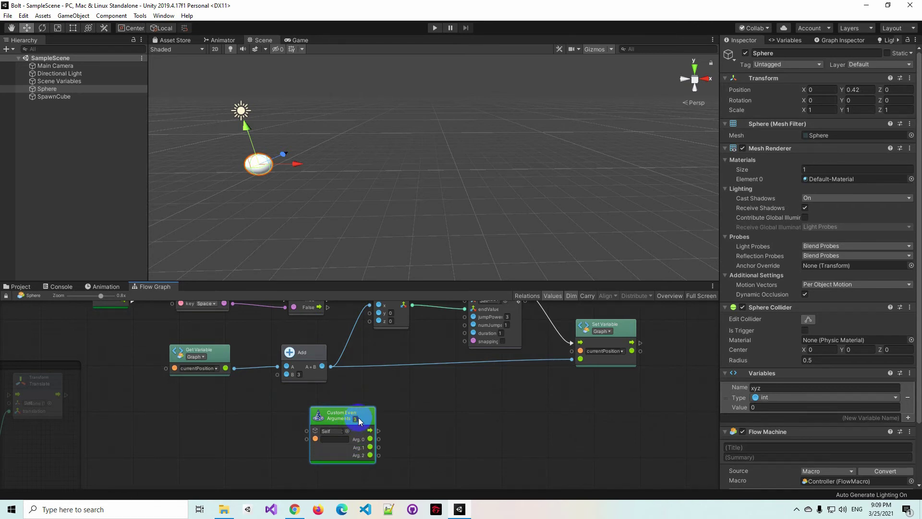
key("BackSpace")
type("0")
mouse_move(344, 415)
left_mouse_down()
mouse_move(380, 414)
mouse_move(369, 432)
mouse_move(344, 429)
left_mouse_up()
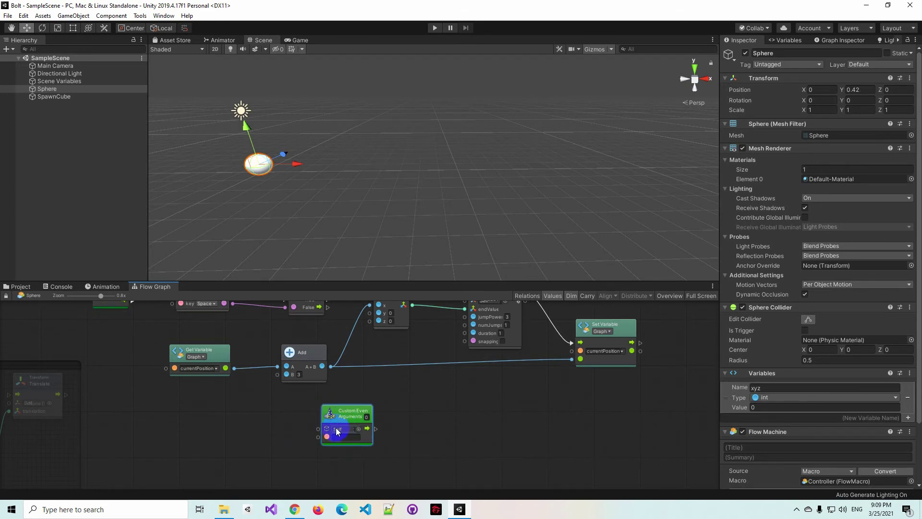
- Name the Custom Event Jump and place it above the Update row feeding the DOJump chain
left_click(345, 438)
type("Jump")
left_click(735, 299)
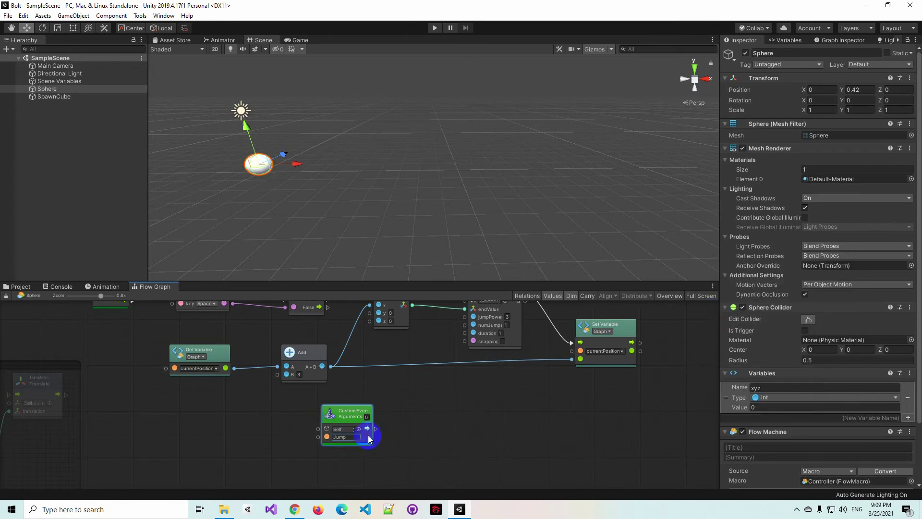
left_click(411, 391)
mouse_move(392, 386)
left_mouse_down("alt")
mouse_move(426, 442)
mouse_move(383, 339)
mouse_move(369, 344)
mouse_move(429, 424)
left_mouse_up("alt")
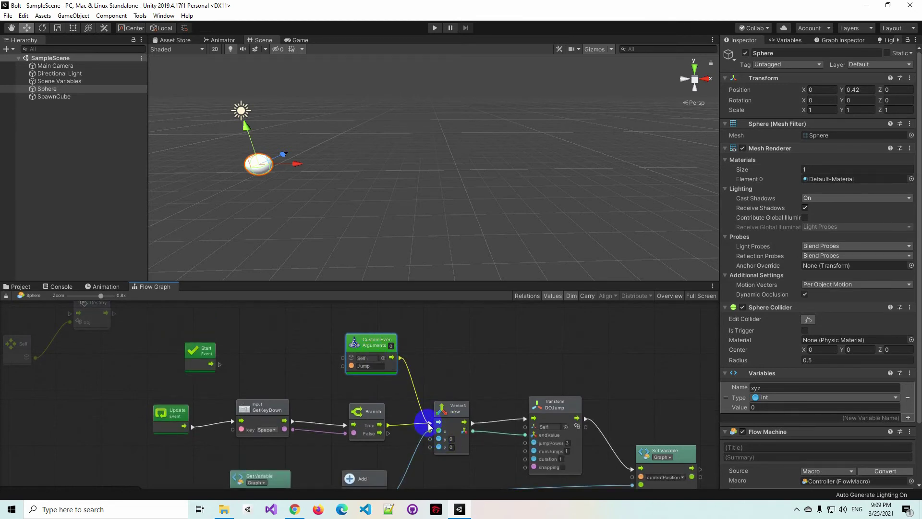
scroll(424, 378, "down", 3)
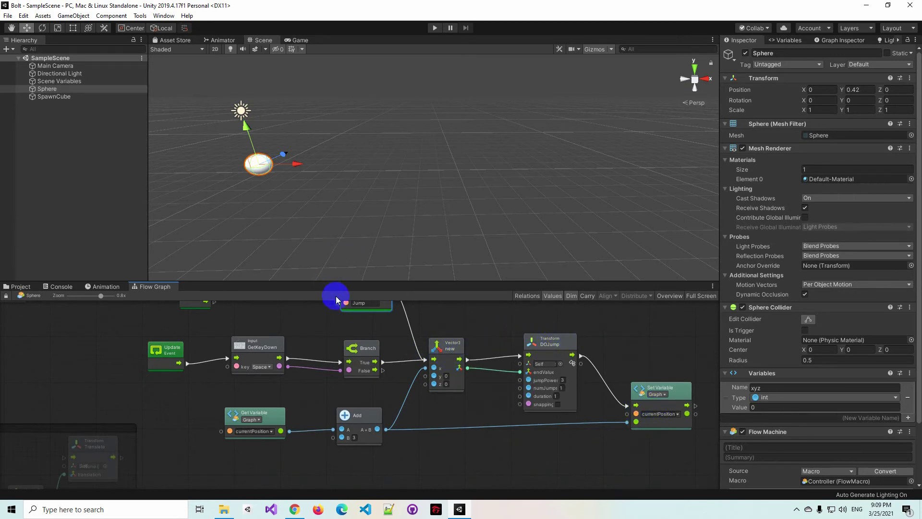
scroll(480, 338, "up", 1)
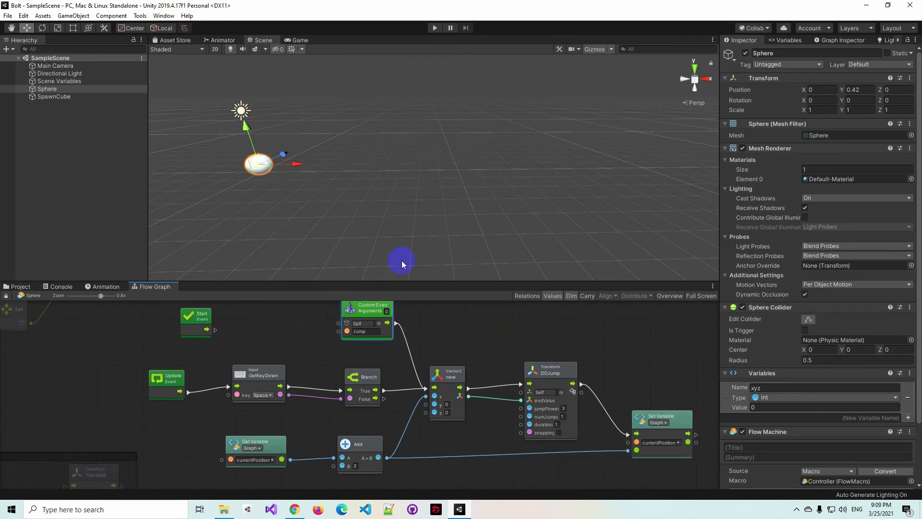
- Play the scene, inspect the first Cube(Clone)'s flow graph, then stop play mode
left_click(436, 28)
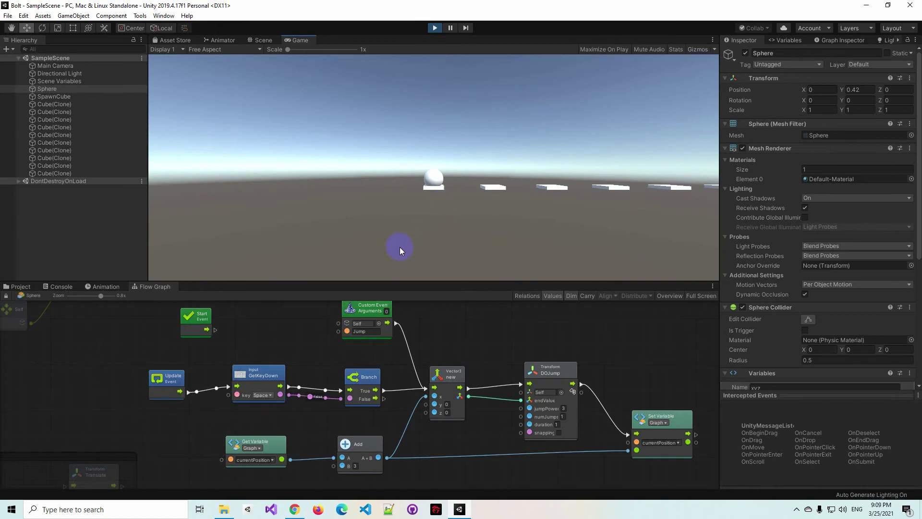
left_click(60, 103)
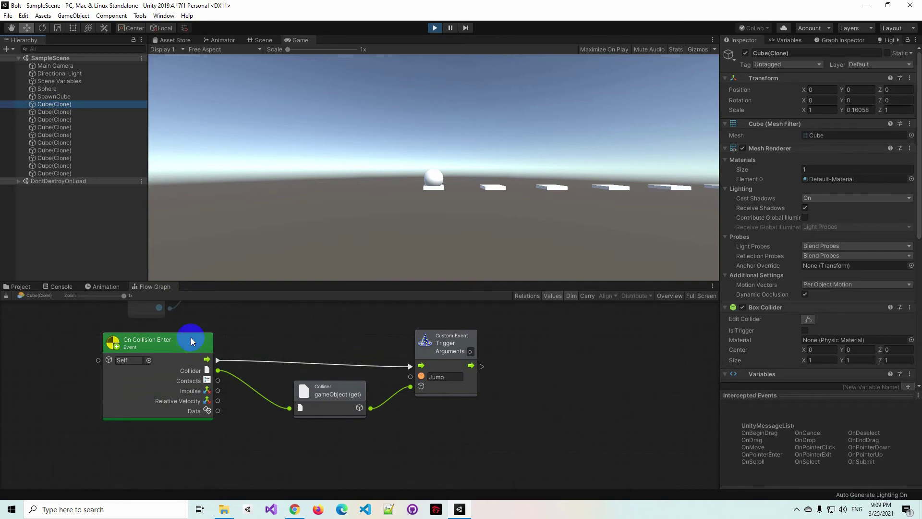
left_click(435, 27)
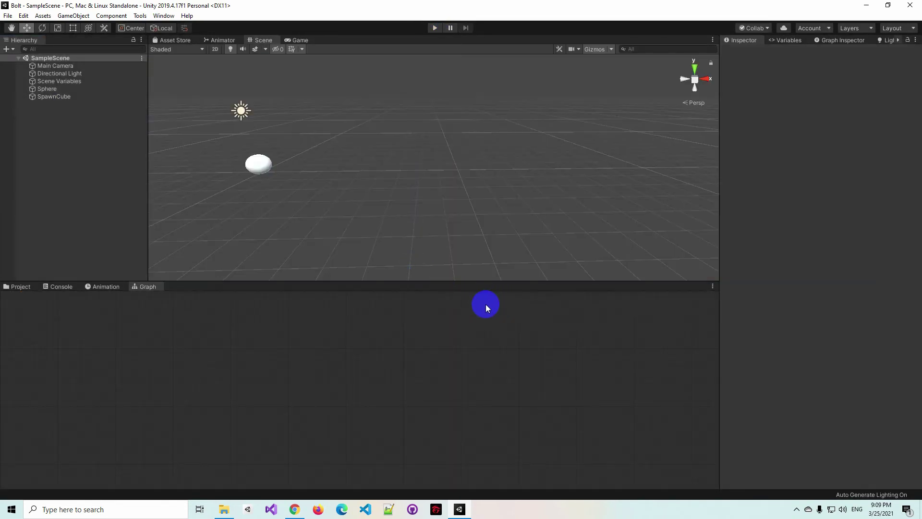
- Open the Cube prefab and set its Rigidbody collision detection to Continuous Speculative
left_click(21, 287)
double_click(130, 330)
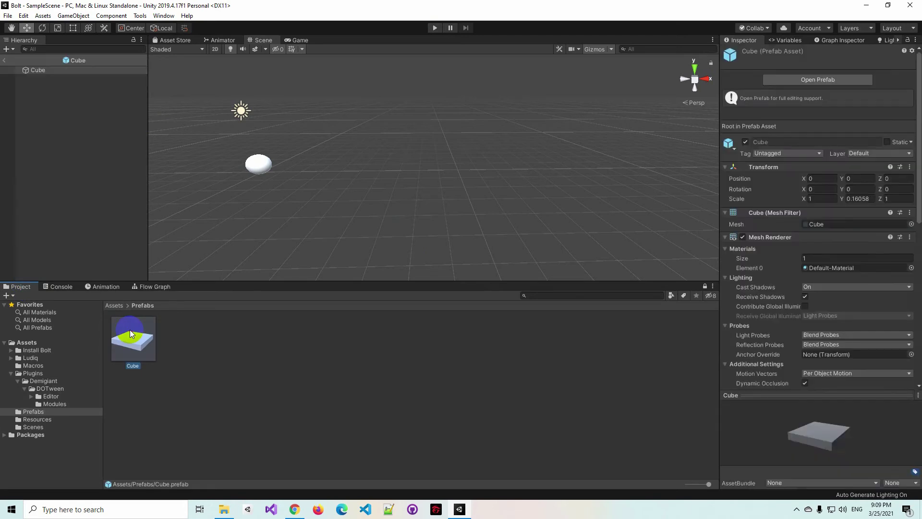
left_click(809, 351)
left_click(769, 362)
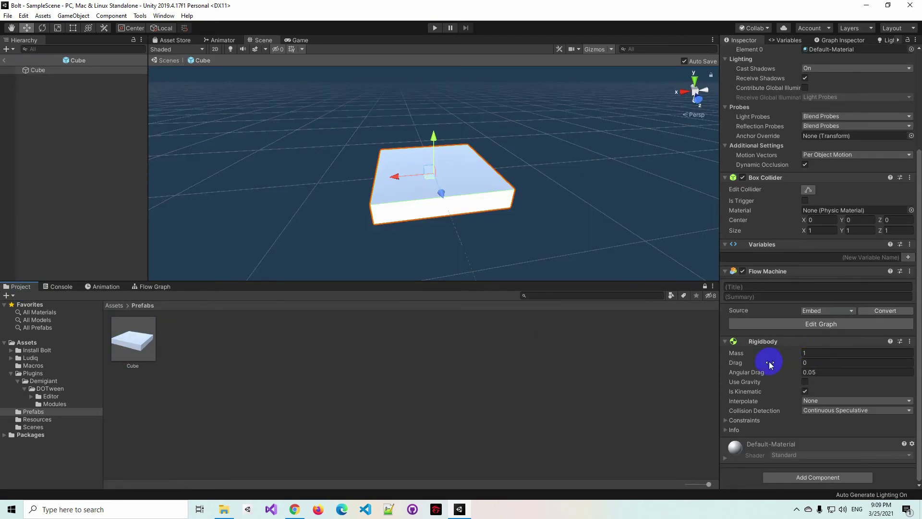
left_click(820, 408)
left_click(830, 429)
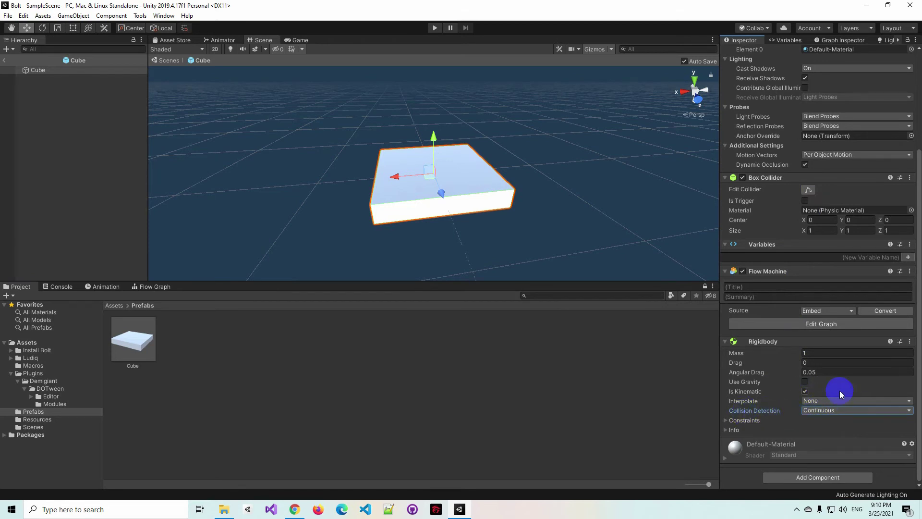
- Tick Is Trigger on the Box Collider, freeze position and rotation axes, and keep Is Kinematic on
left_click(805, 201)
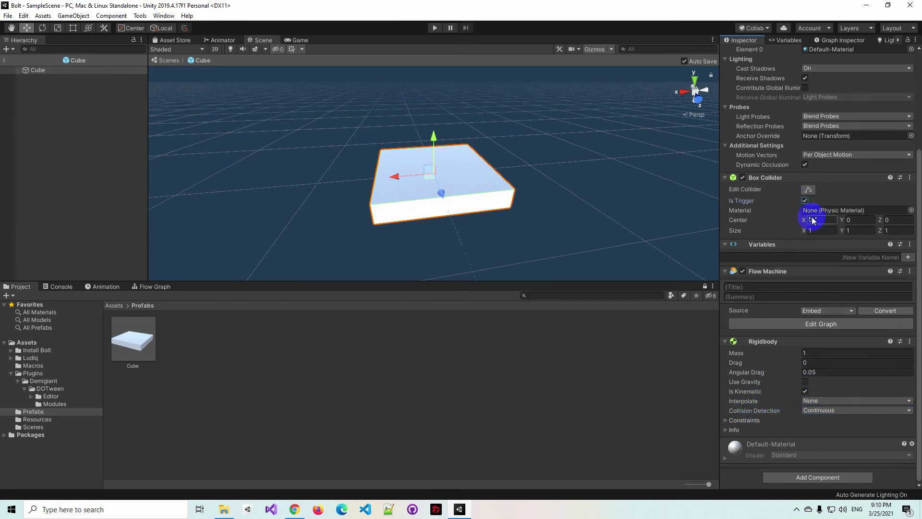
left_click(804, 391)
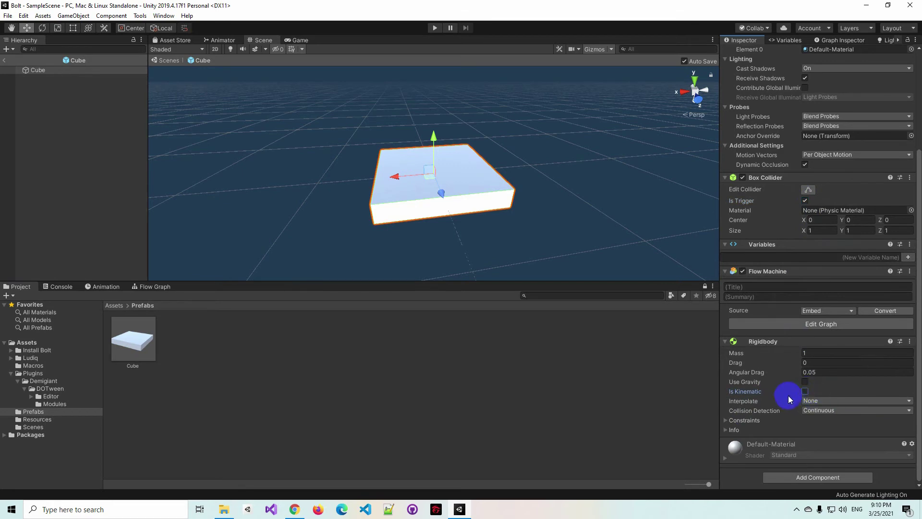
left_click(732, 419)
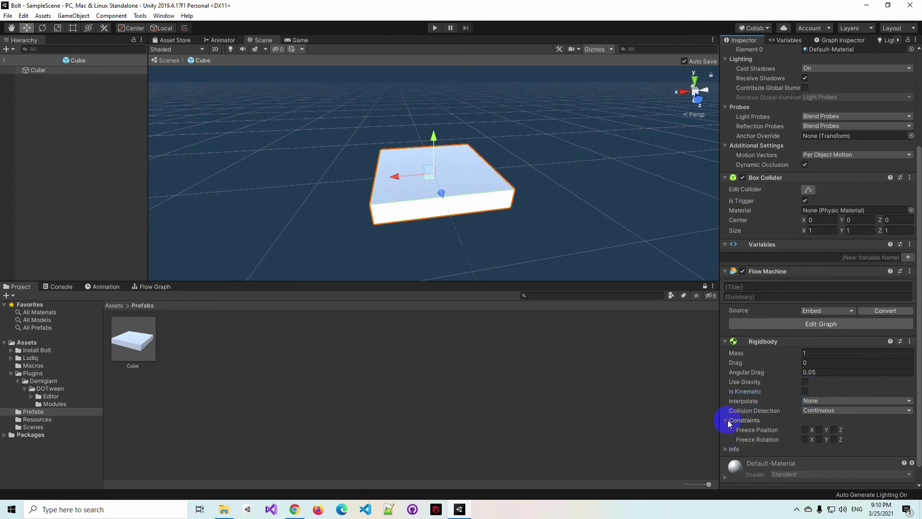
left_click(804, 429)
left_click(819, 429)
left_click(833, 429)
left_click(805, 439)
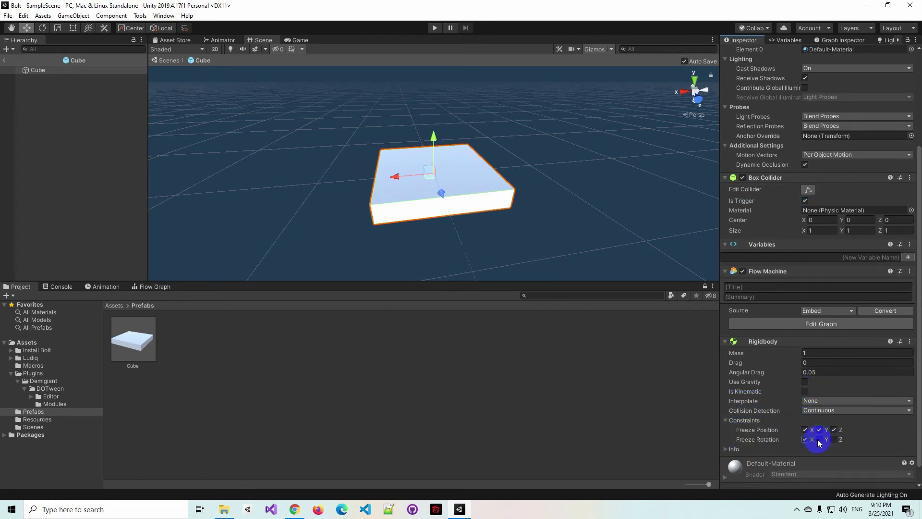
left_click(819, 439)
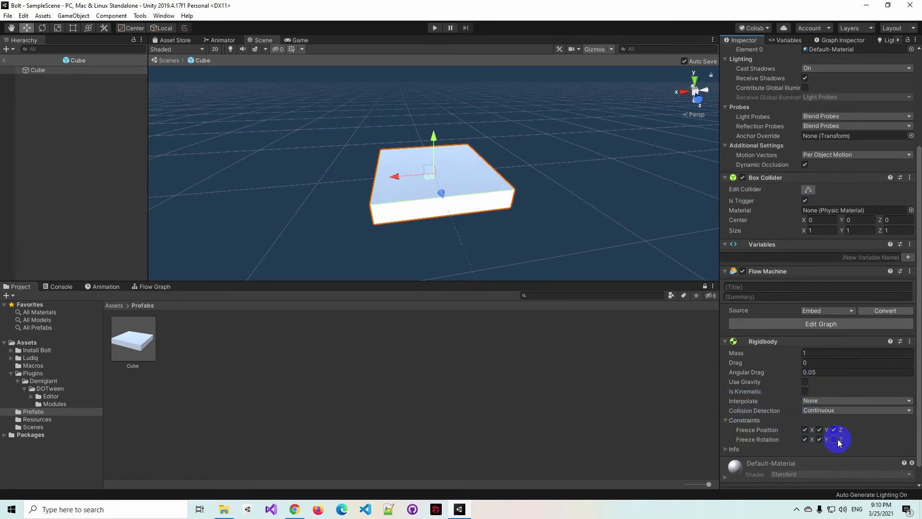
left_click(805, 391)
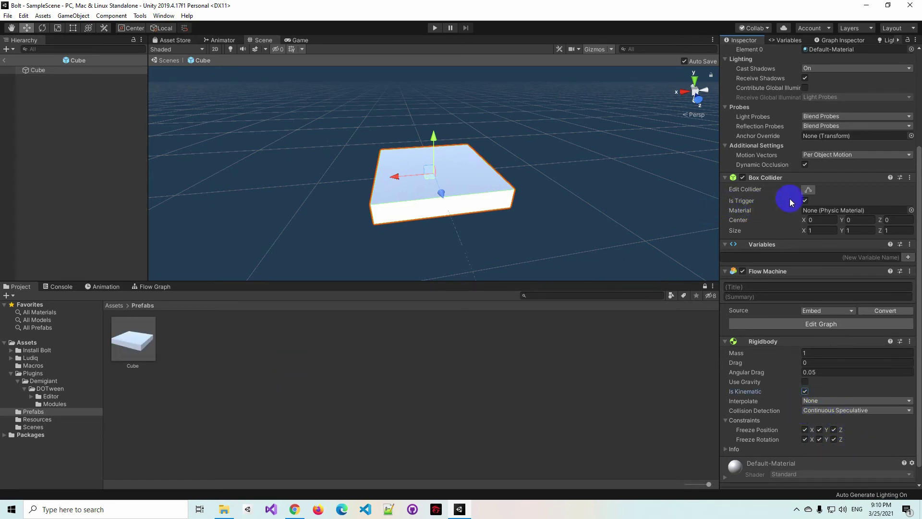
left_click(134, 345)
- Replace On Collision Enter with On Trigger Enter in the Cube's graph, then run and stop a test
left_click(146, 286)
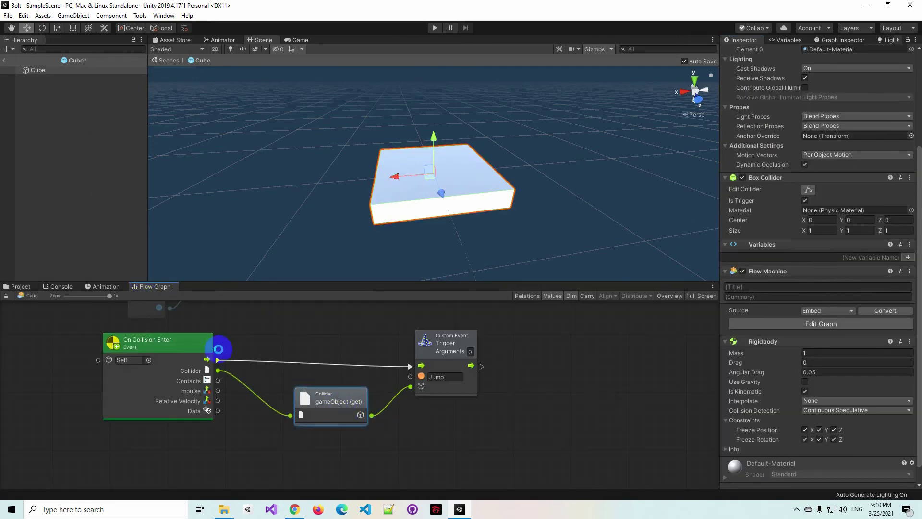
left_click(163, 339)
right_click(163, 339)
left_click(192, 344)
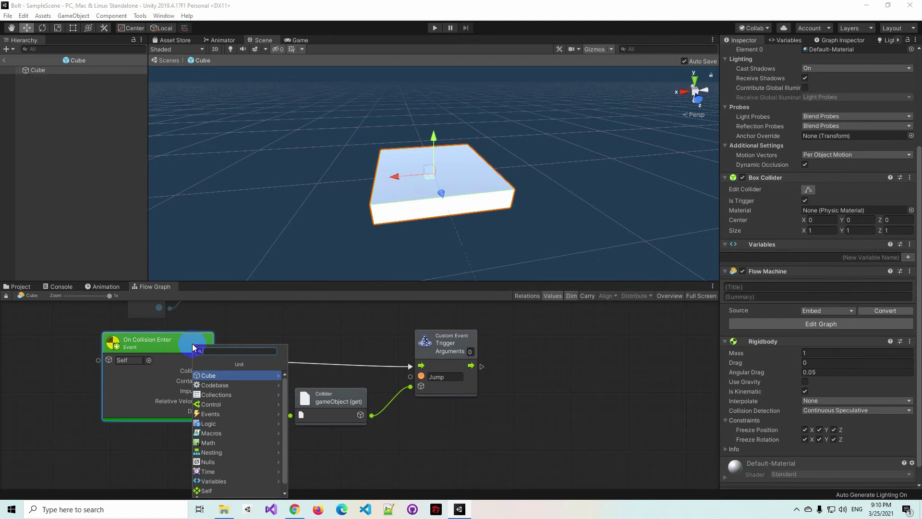
type("Ontrigger")
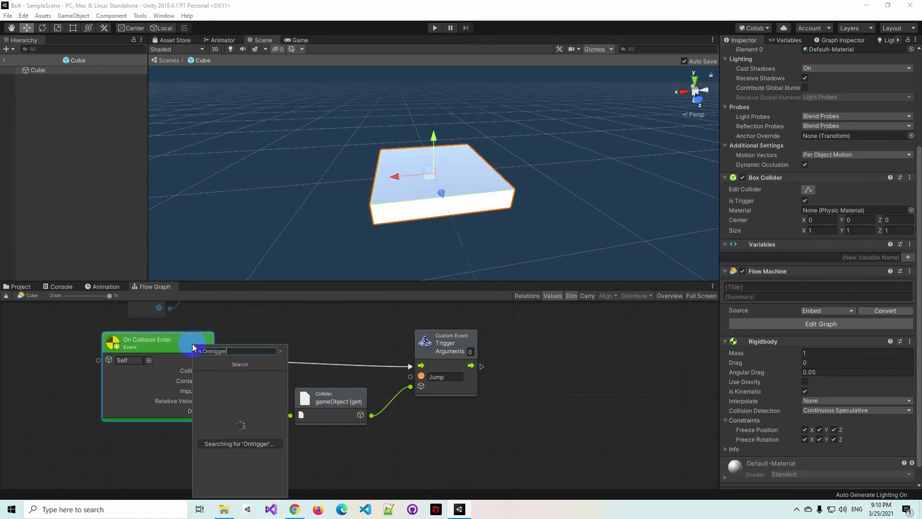
key("Down")
key("Down")
key("Down")
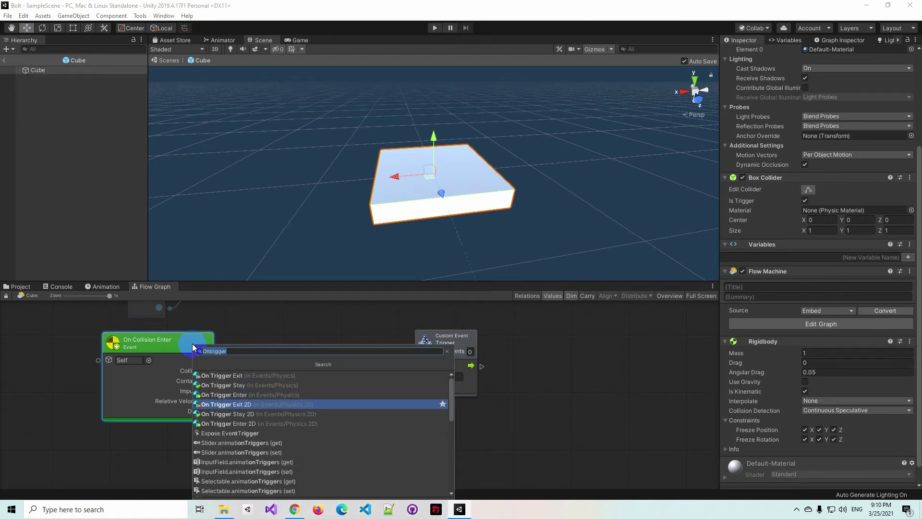
key("Up")
key("Return")
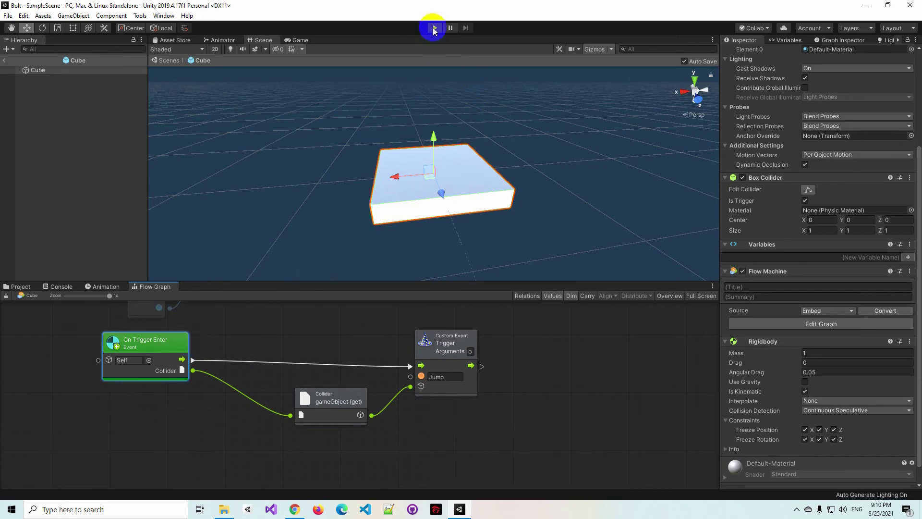
left_click(434, 30)
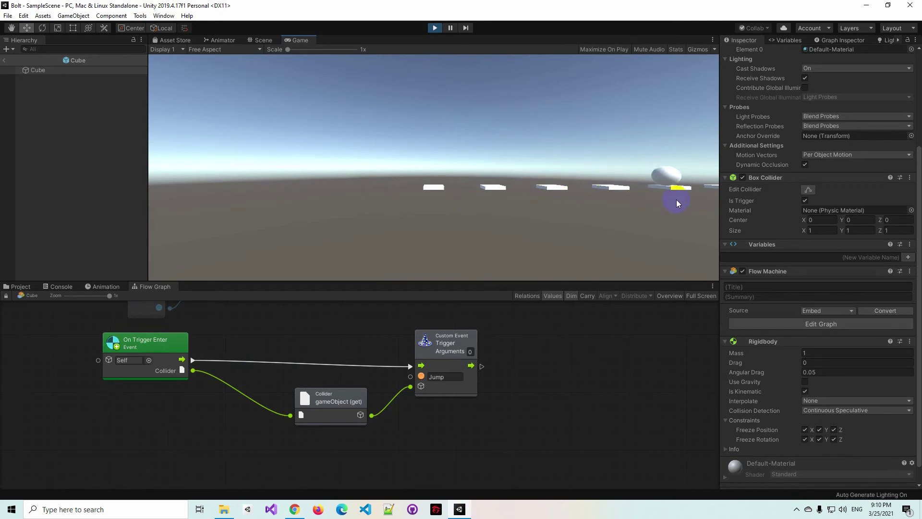
left_click(434, 29)
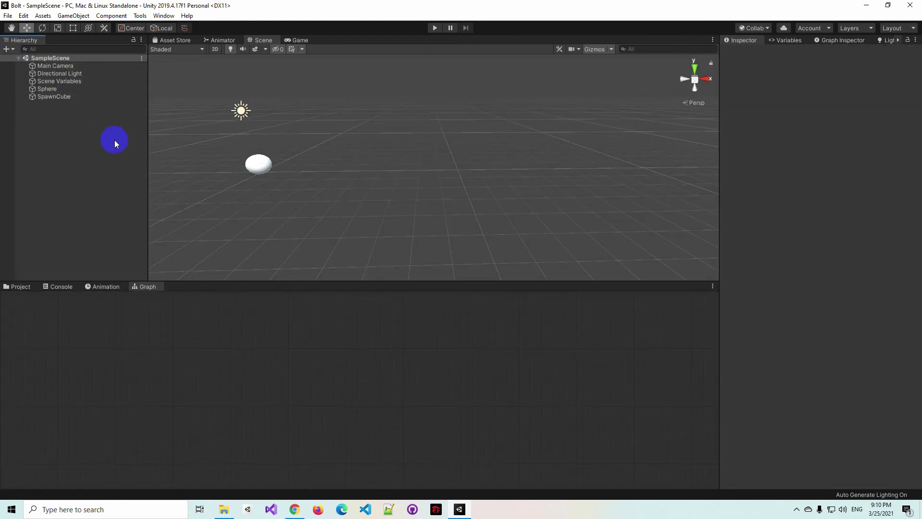
- Browse the Scenes, Prefabs, Editor, Demigiant and Plugins folders, ending at the Assets root
left_click(20, 287)
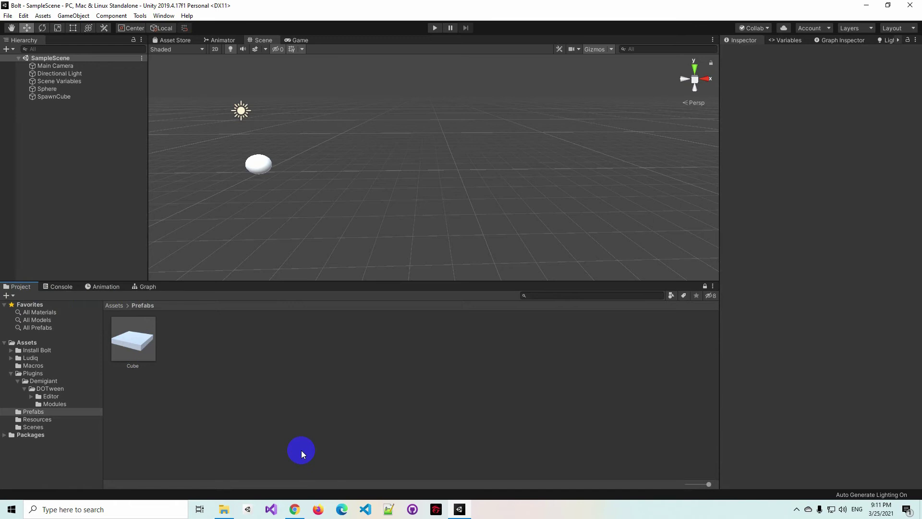
left_click(35, 427)
left_click(40, 413)
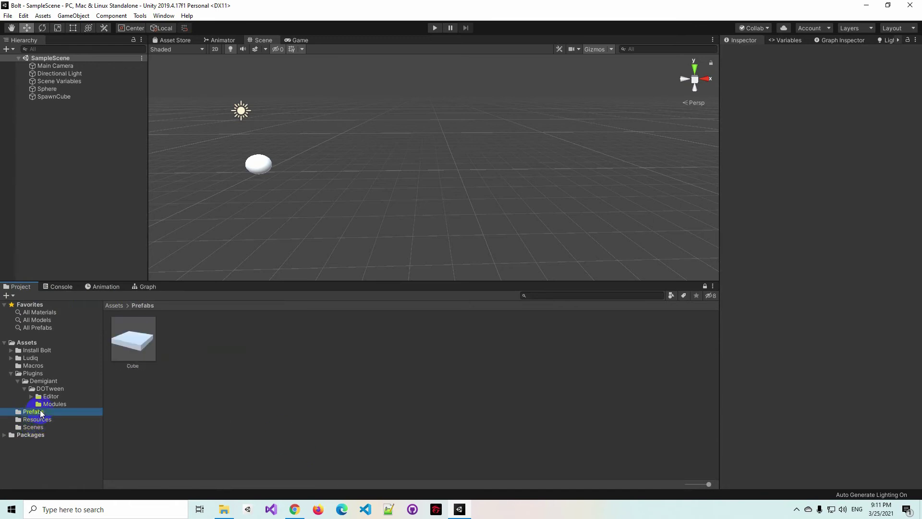
left_click(48, 397)
left_click(42, 381)
left_click(33, 373)
left_click(28, 342)
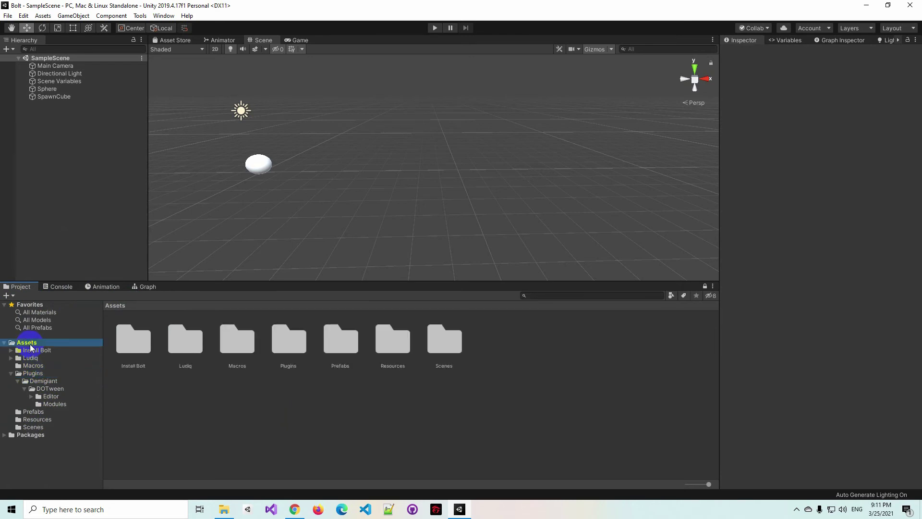
- Create a folder named Scripts in Assets and open it
right_click(31, 346)
mouse_move(92, 97)
left_click(213, 112)
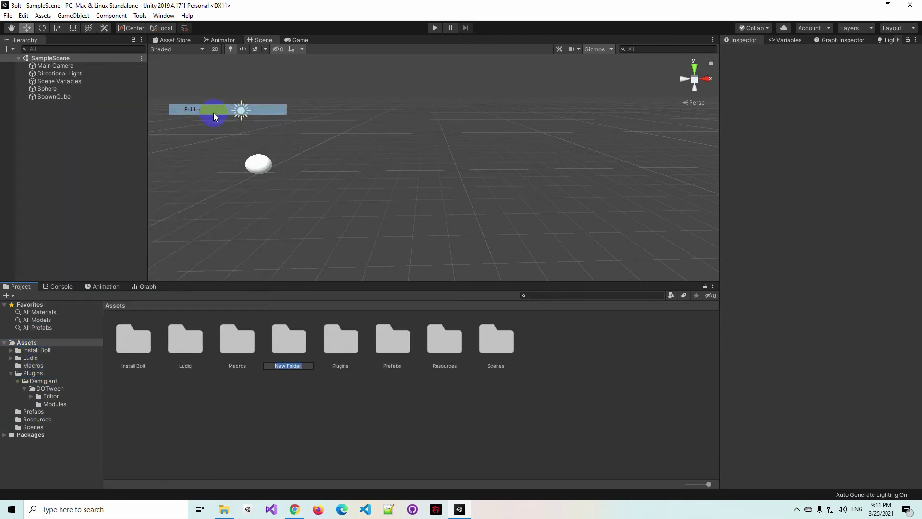
type("Sc")
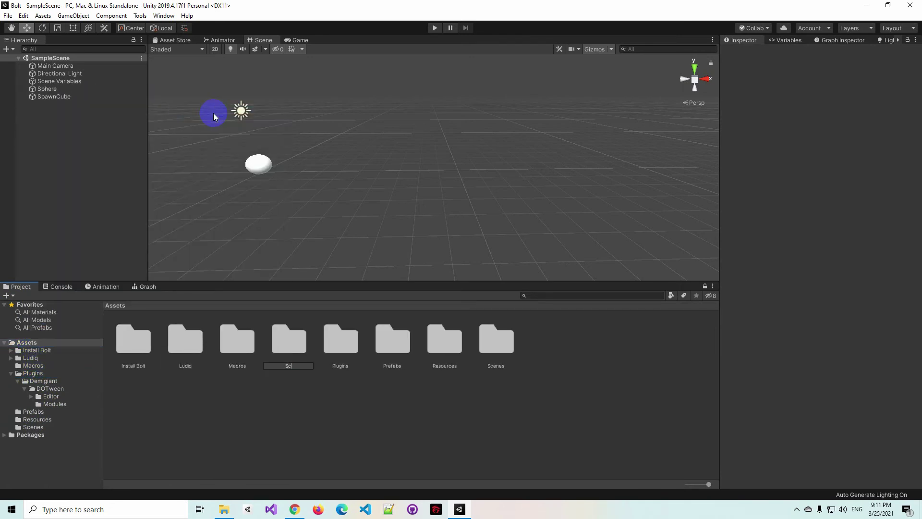
type("ripts")
key("Return")
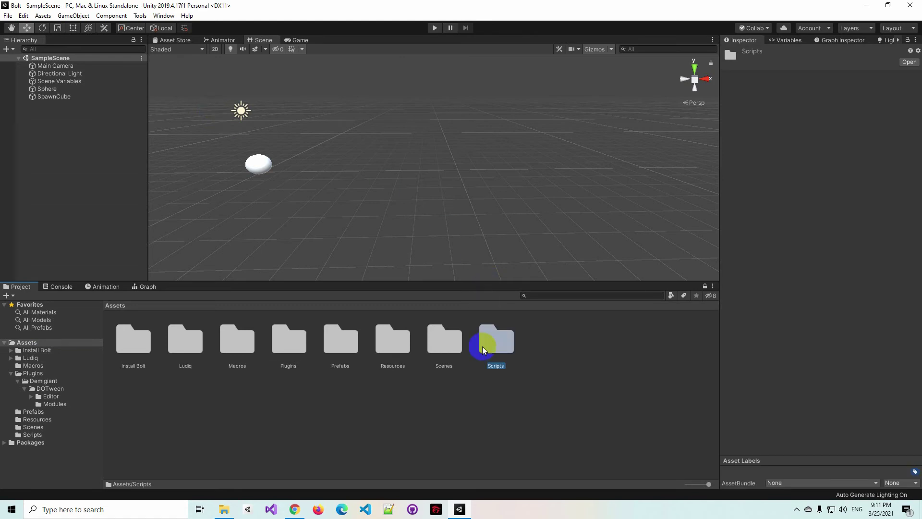
double_click(482, 347)
- Add a C# script named GameController to Scripts and open it in Visual Studio
right_click(286, 369)
mouse_move(354, 123)
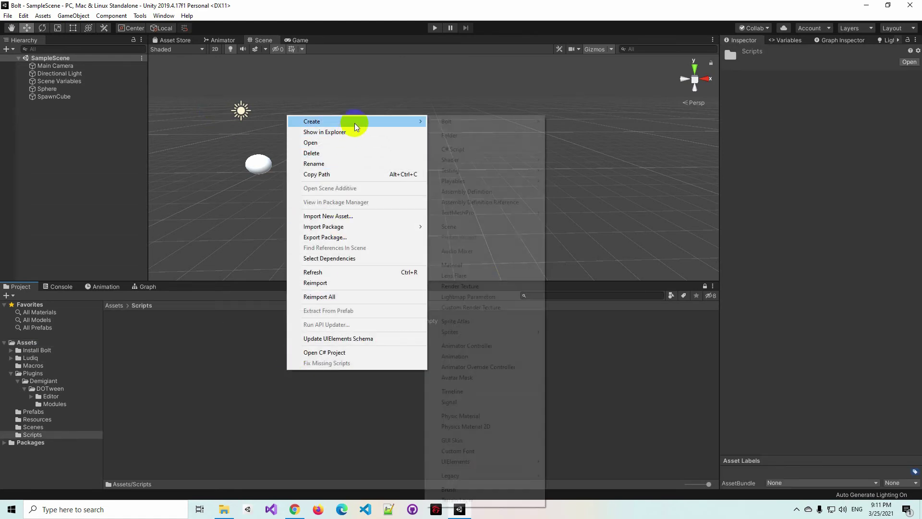
left_click(458, 149)
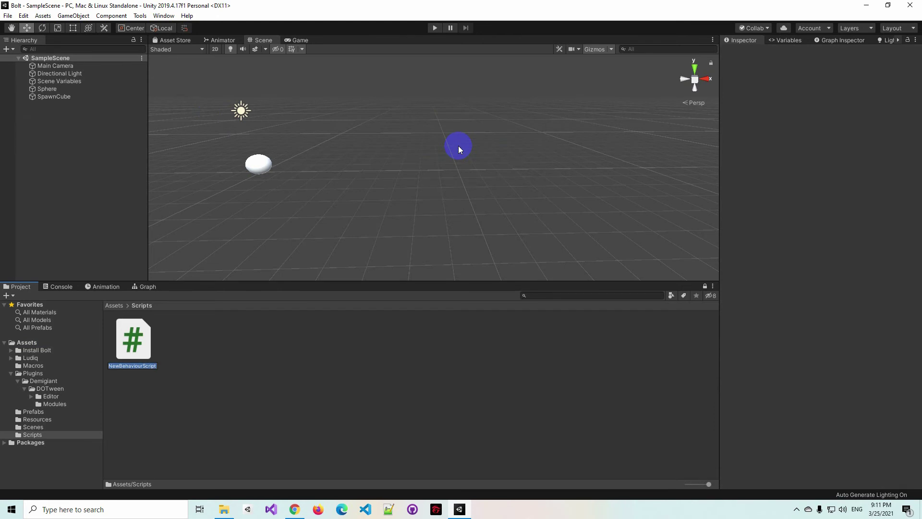
type("GameCon")
type("troller")
key("Return")
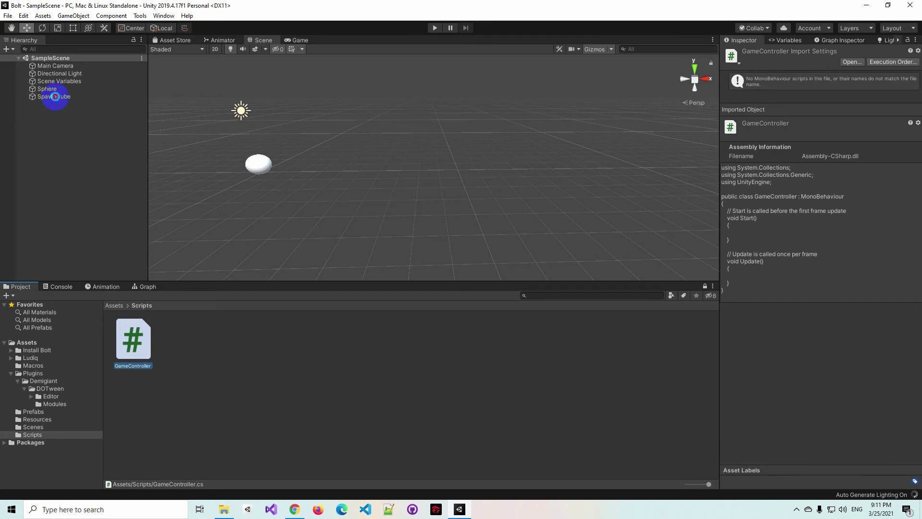
double_click(133, 339)
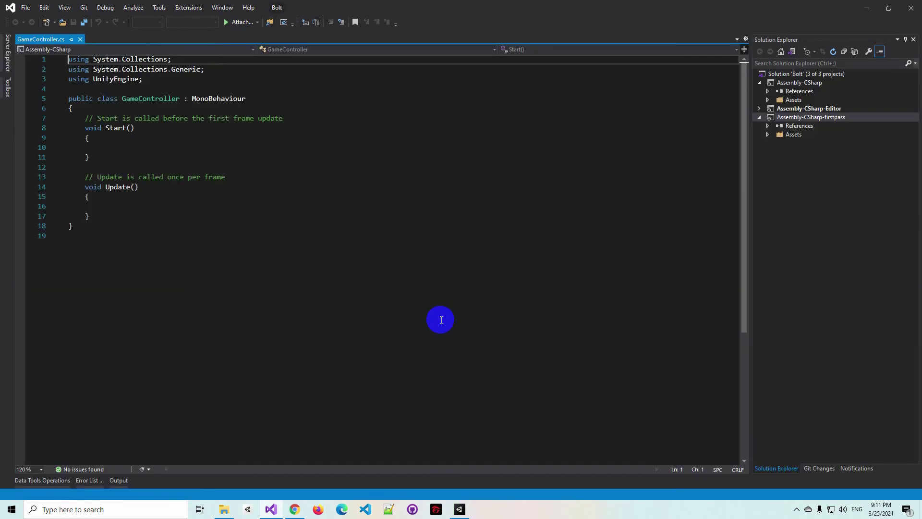
- Add a new line reading 'public static' below the Update method
left_click(103, 240)
key("Return")
key("Return")
key("ctrl+s")
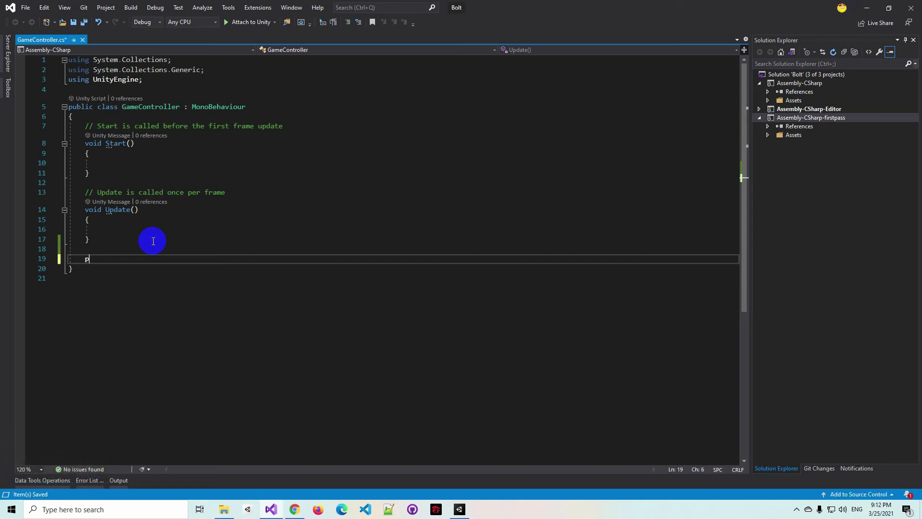
type("public ")
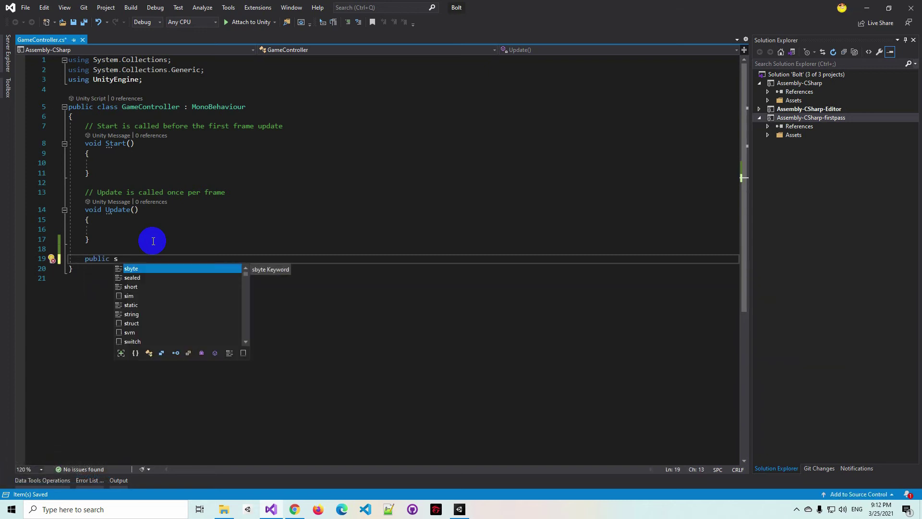
type("static")
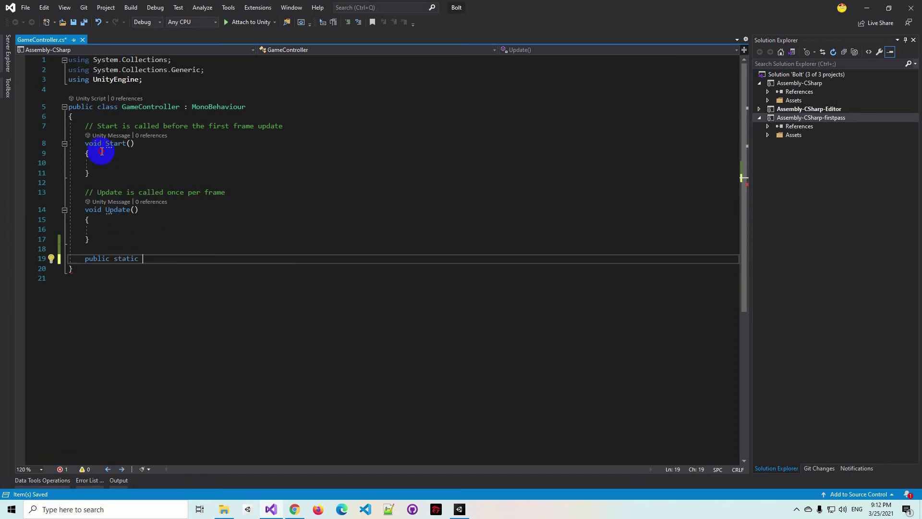
- Delete the Start and Update methods and remove the ': MonoBehaviour' base class
left_click(100, 247)
left_click(89, 118, "shift")
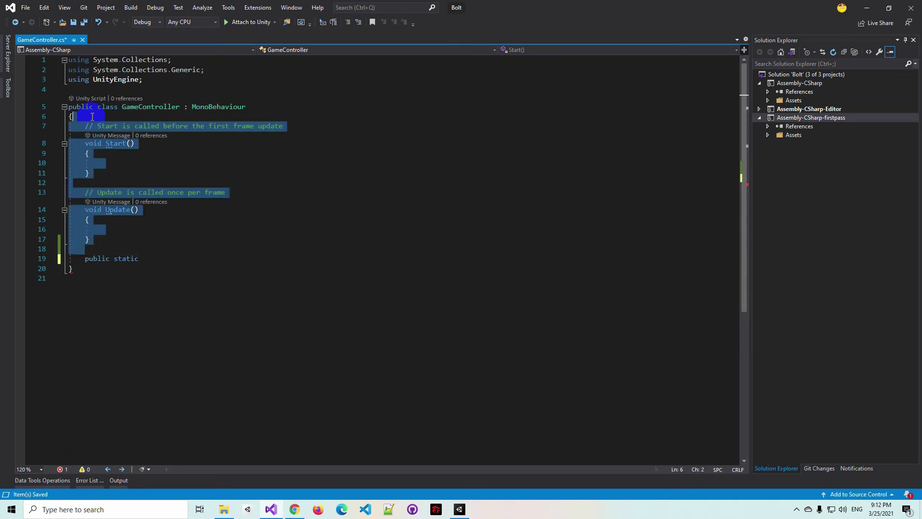
key("Delete")
left_click_drag(183, 106, 269, 106)
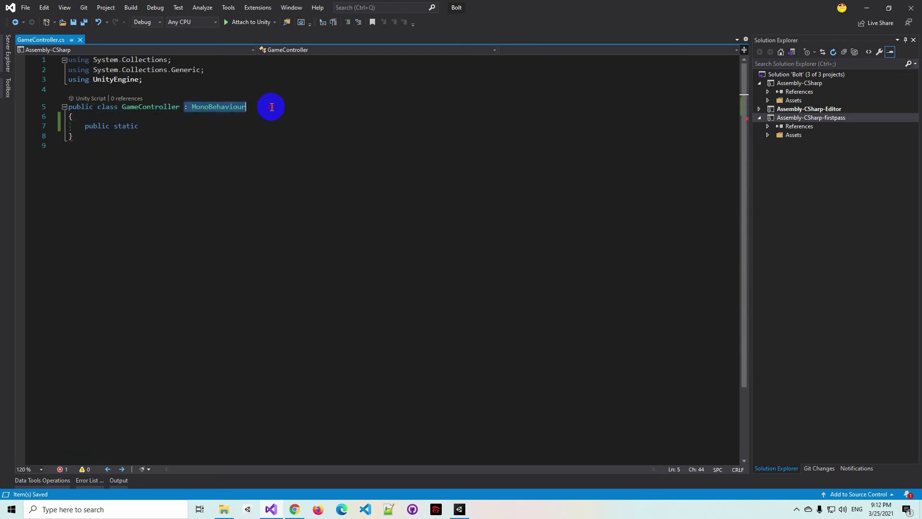
key("Delete")
left_click(163, 133)
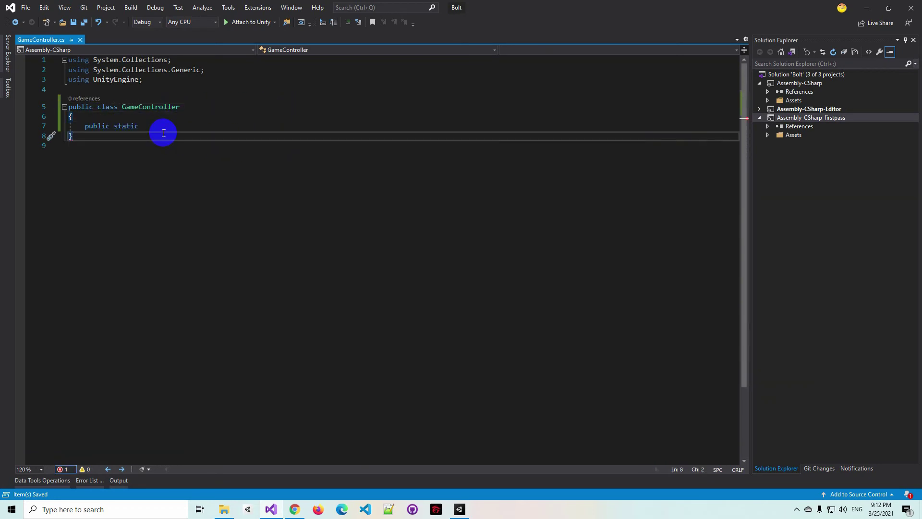
left_click(162, 124)
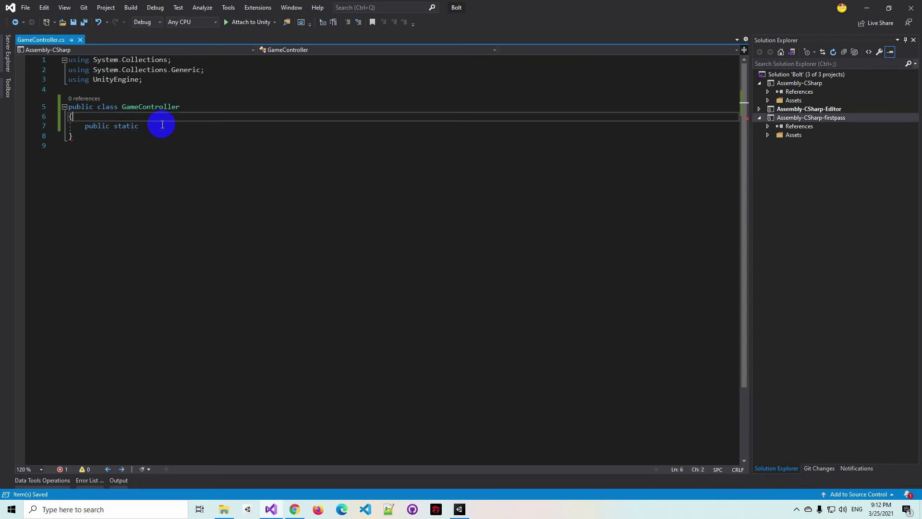
- Insert a GameController constructor using the ctor snippet
key("ctrl+Return")
type("c")
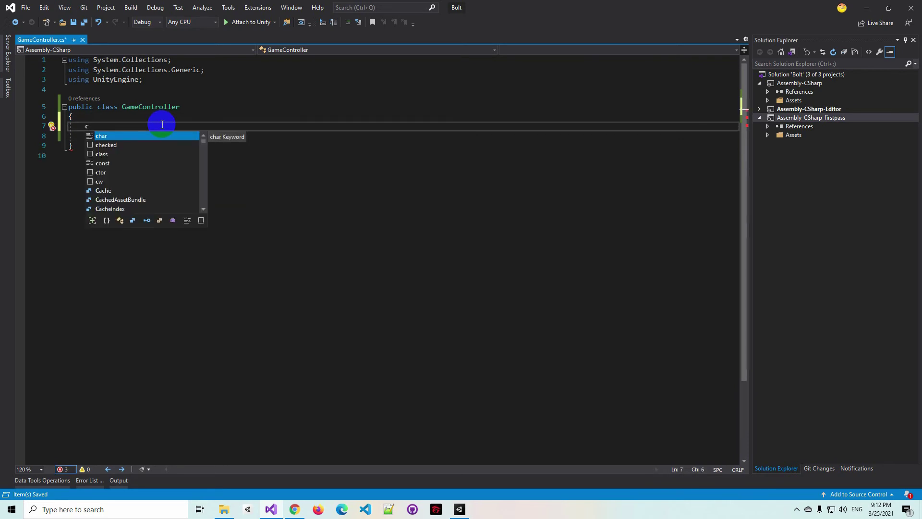
type("to")
key("Tab")
key("Tab")
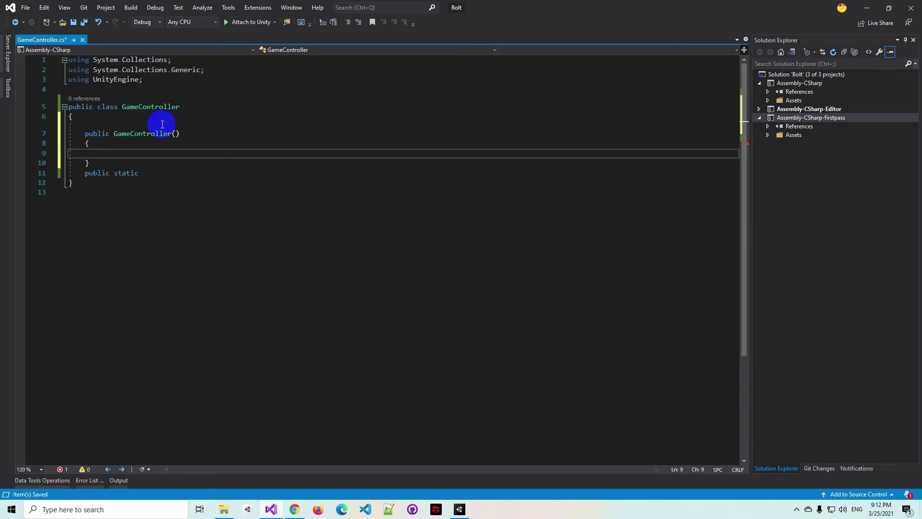
double_click(123, 132)
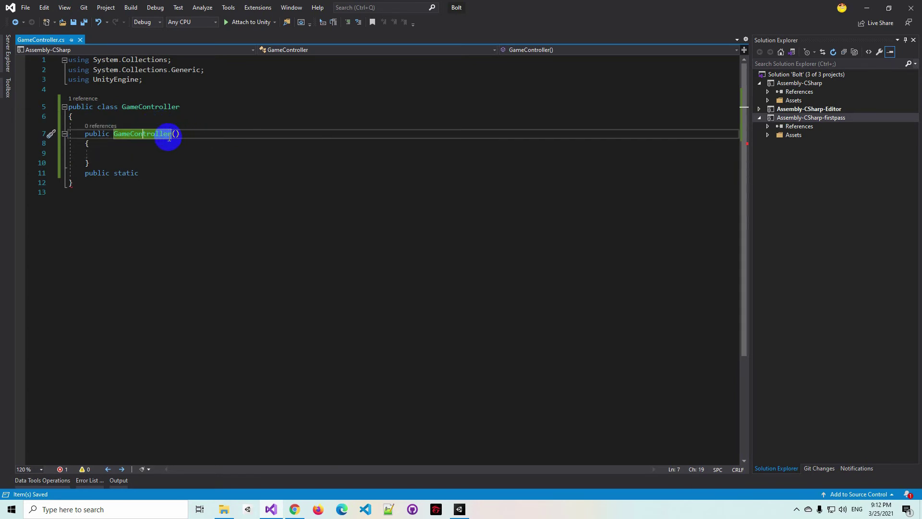
left_click(123, 134)
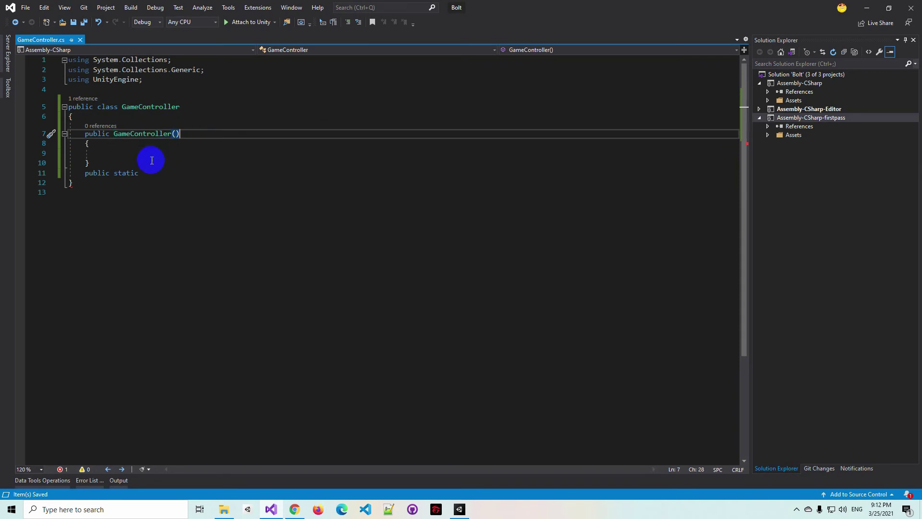
- Write a static ShowMessage(string message) method with an empty body and save
left_click(139, 173)
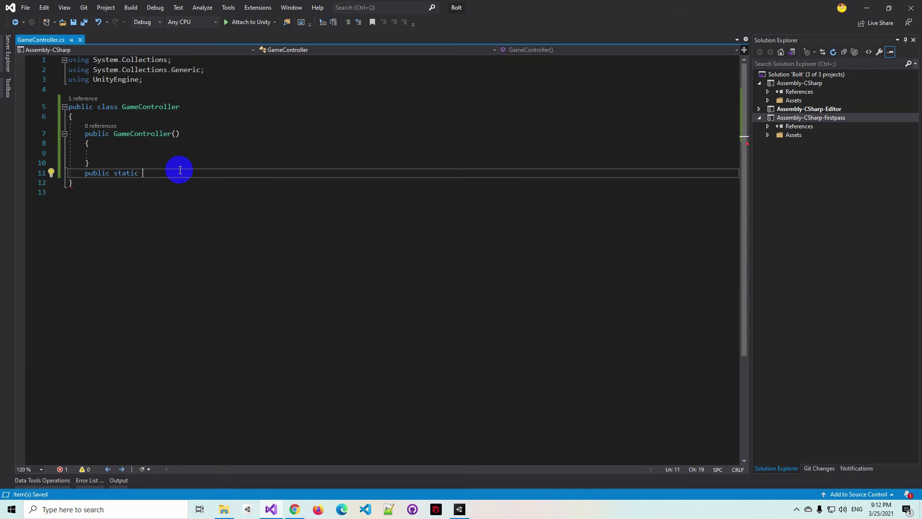
type("Debug")
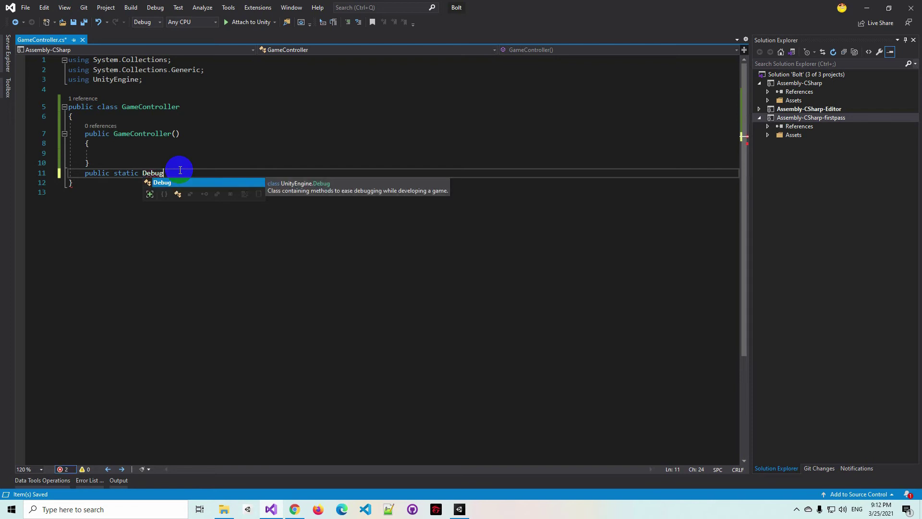
key("BackSpace")
key("BackSpace")
key("BackSpace")
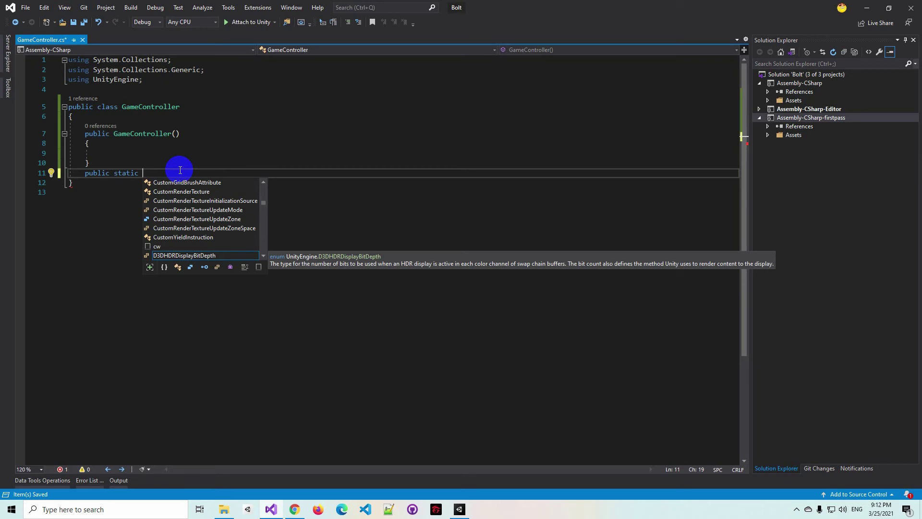
type("ShowMe")
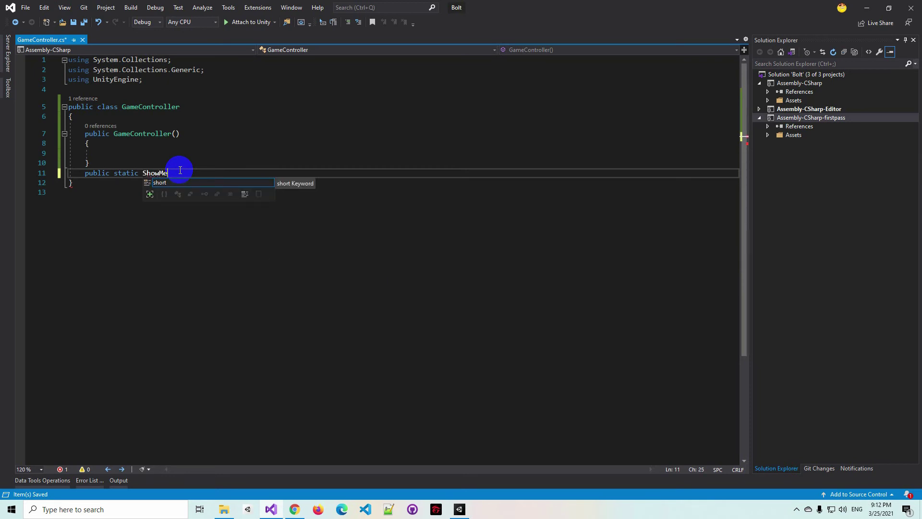
type("(")
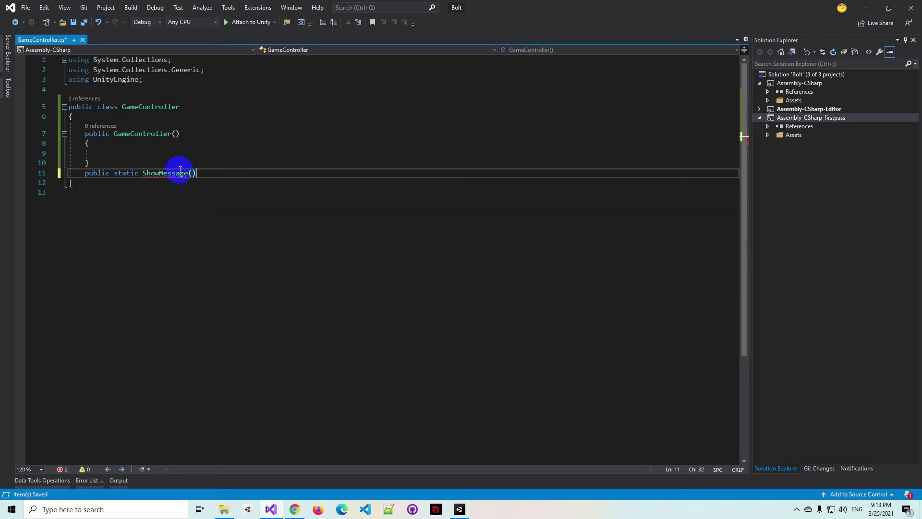
type(" {")
key("Return")
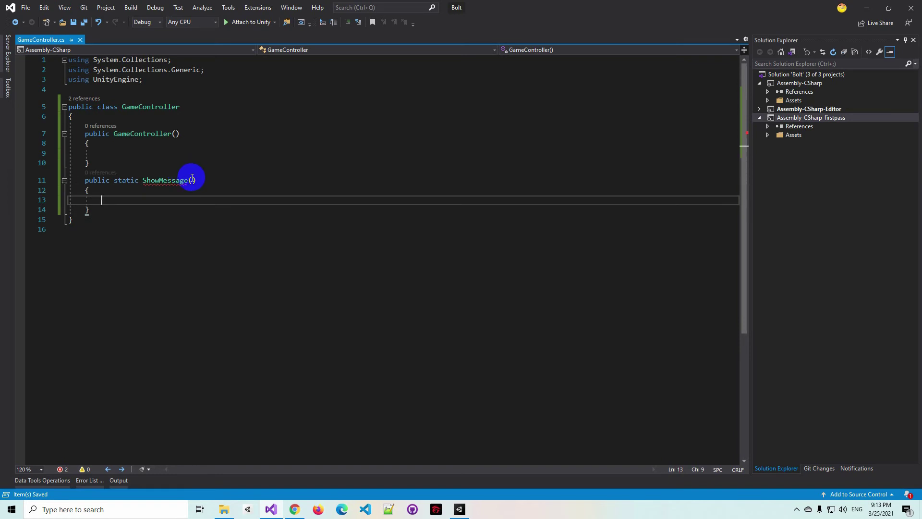
left_click(192, 180)
type("trin")
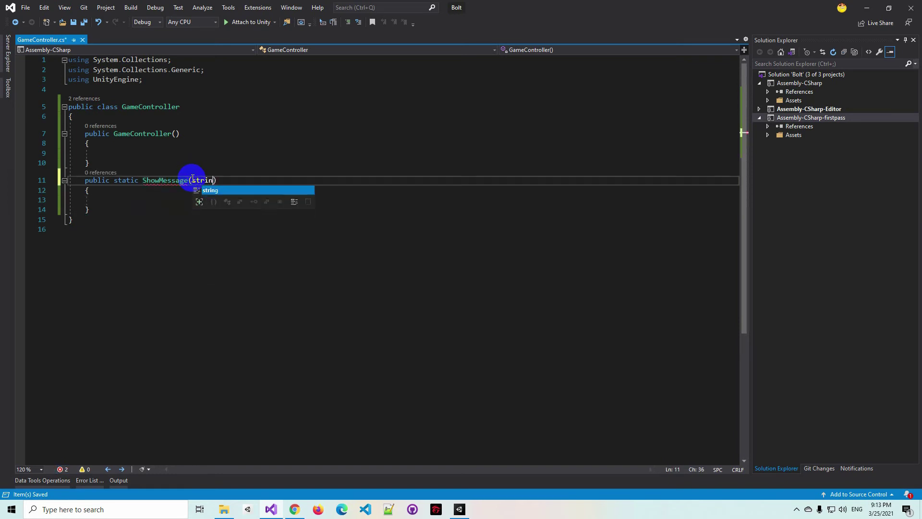
type("g messa")
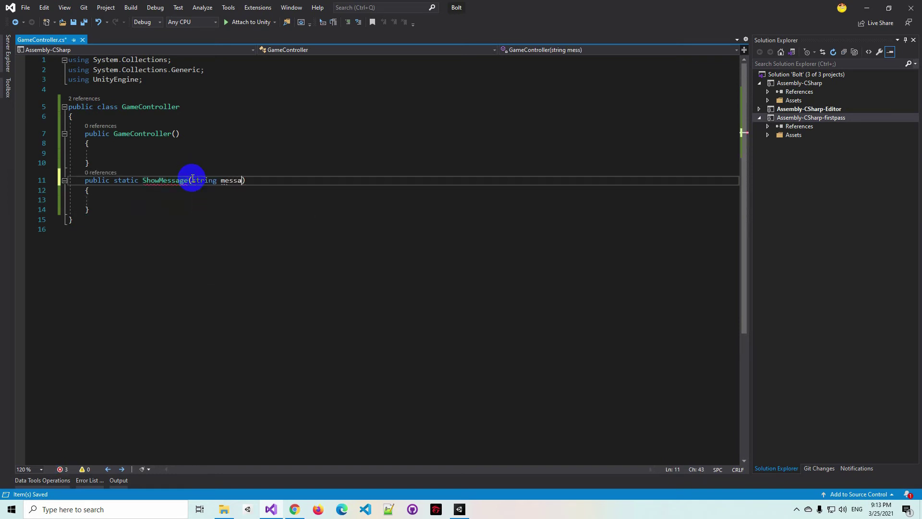
type("ge")
left_click(159, 200)
key("ctrl+s")
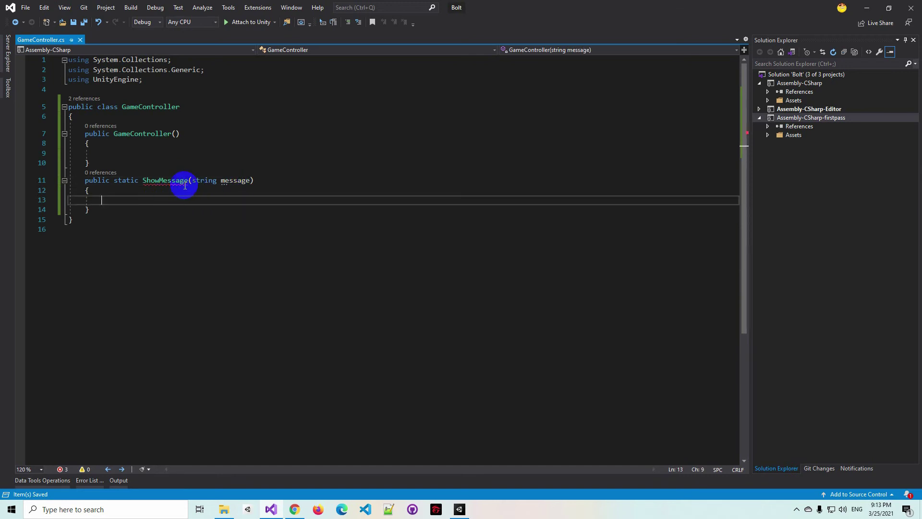
- Give ShowMessage an int return type and add a return statement
left_click(142, 180)
type("void")
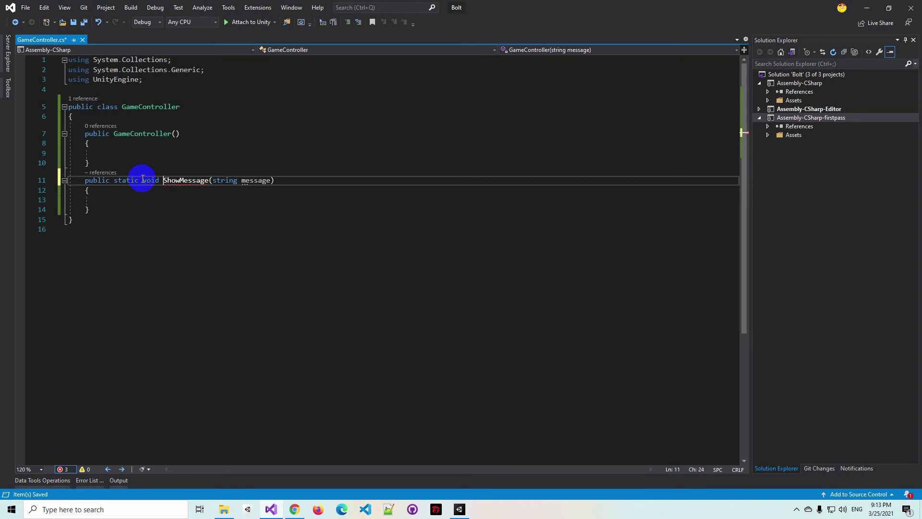
left_click(146, 200)
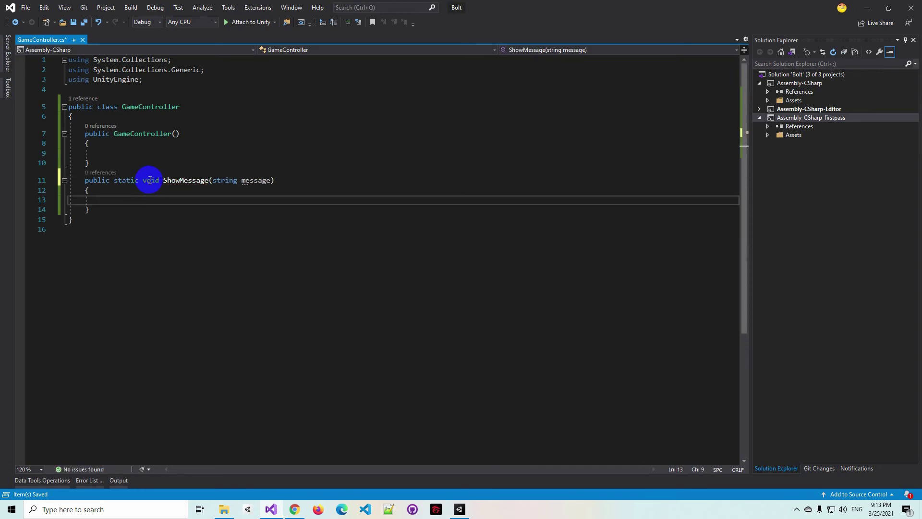
double_click(149, 180)
type("int")
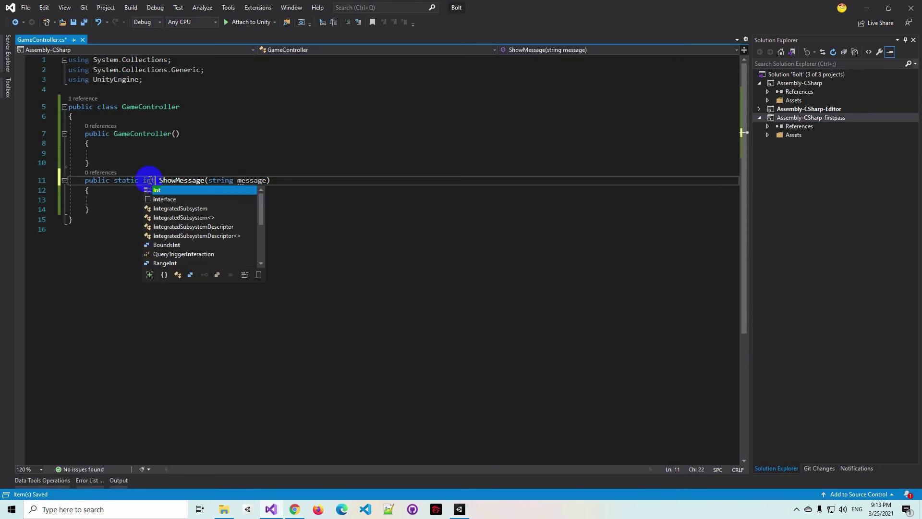
key("ctrl+s")
left_click(129, 198)
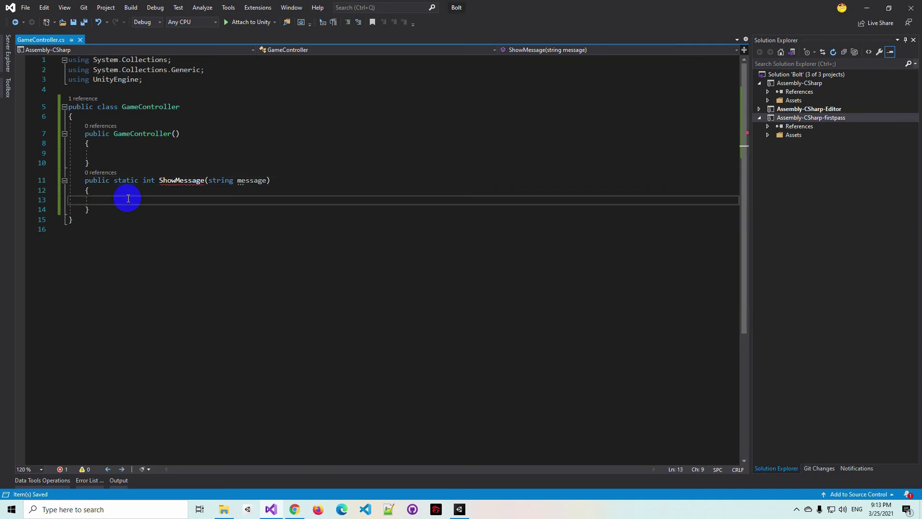
type("retu")
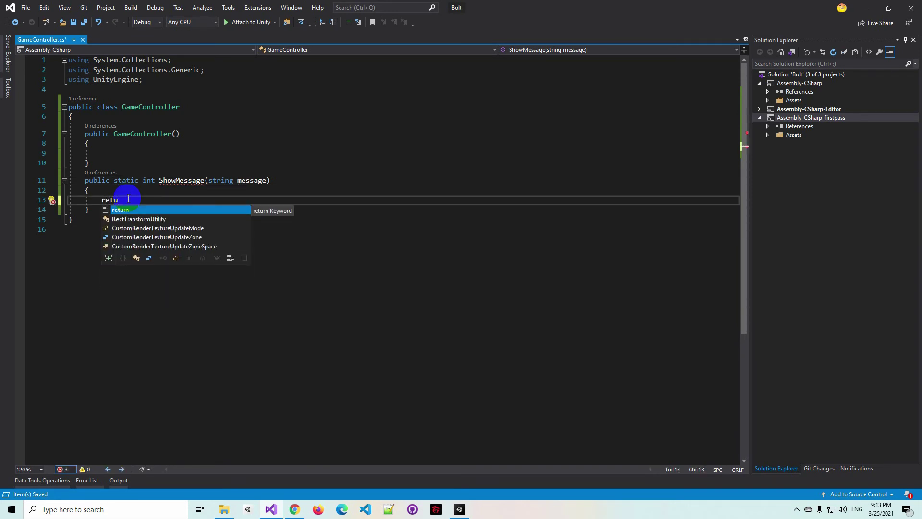
key("Tab")
- Add Debug.Log(message); above the return in ShowMessage and save
key("Home")
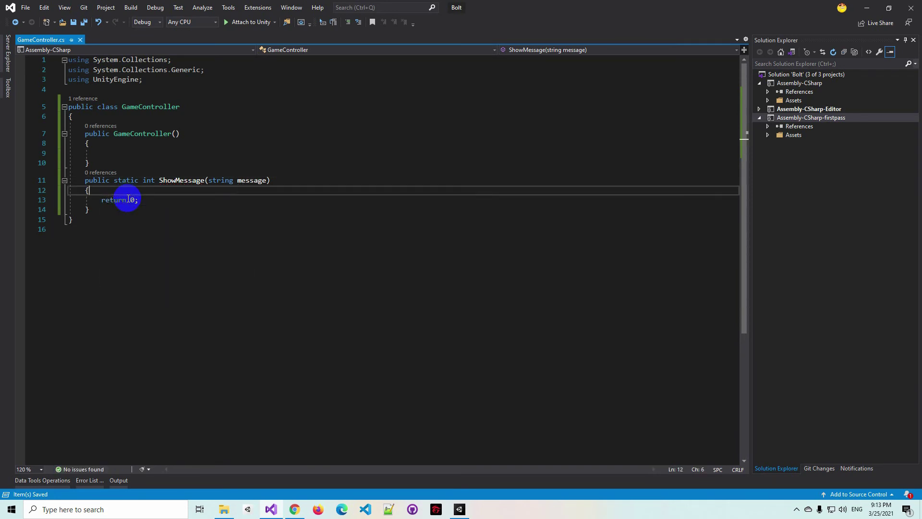
key("Return")
key("Up")
type("De")
type("bug.")
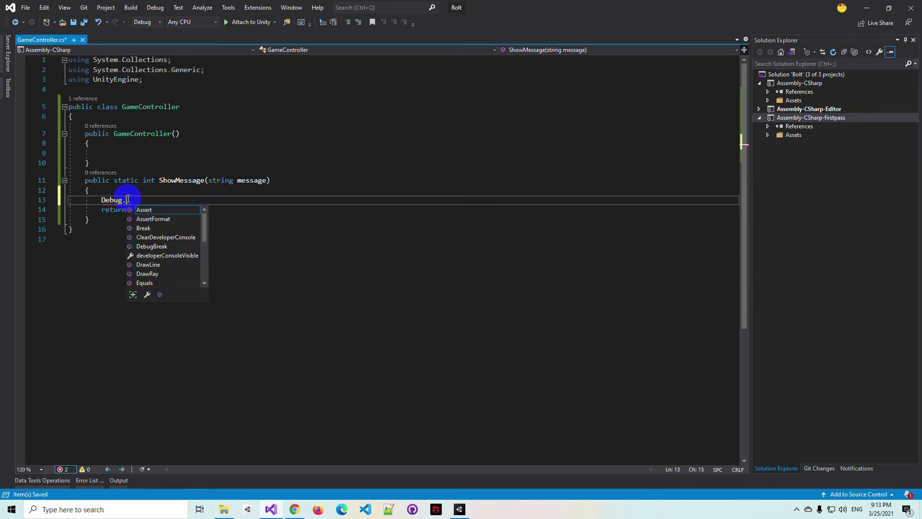
type("lo")
type("(")
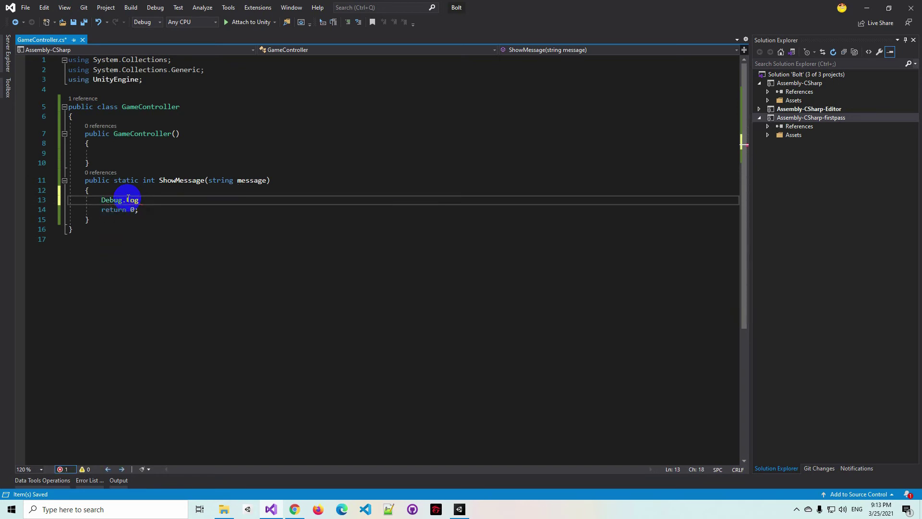
type("me")
key("Tab")
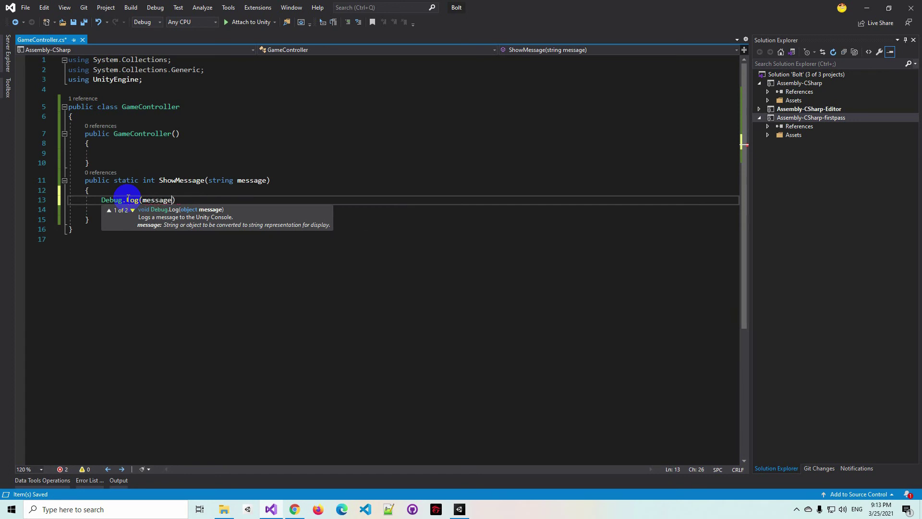
key("End")
type(";")
key("ctrl+s")
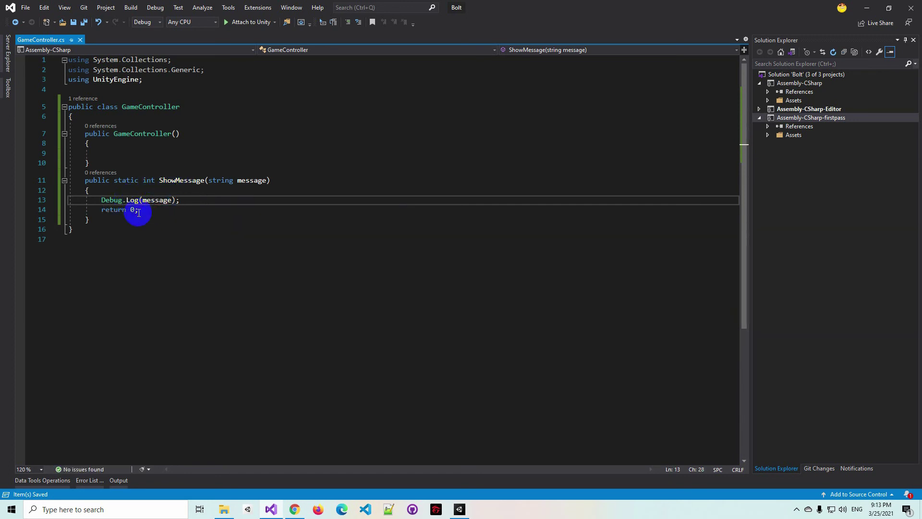
- Add a public string TestCallBack() method below ShowMessage
left_click(128, 219)
key("Return")
key("Return")
type("pu")
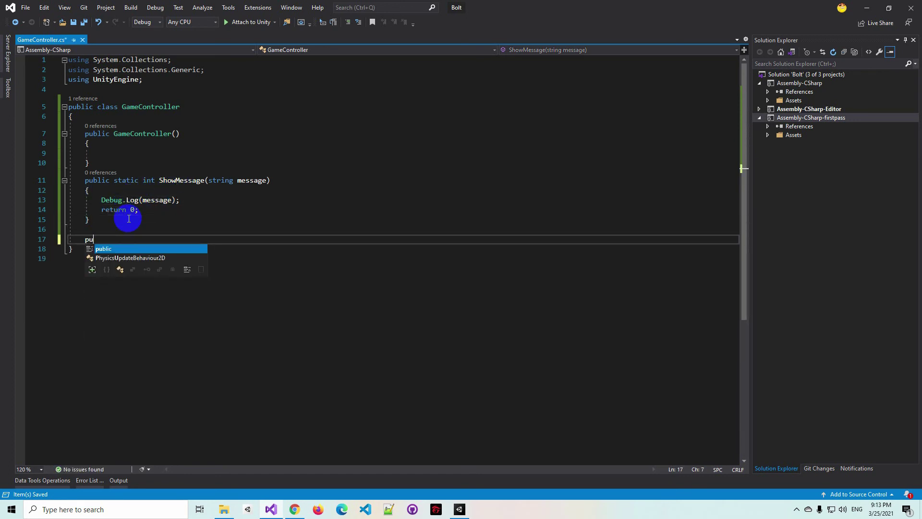
type("blic st")
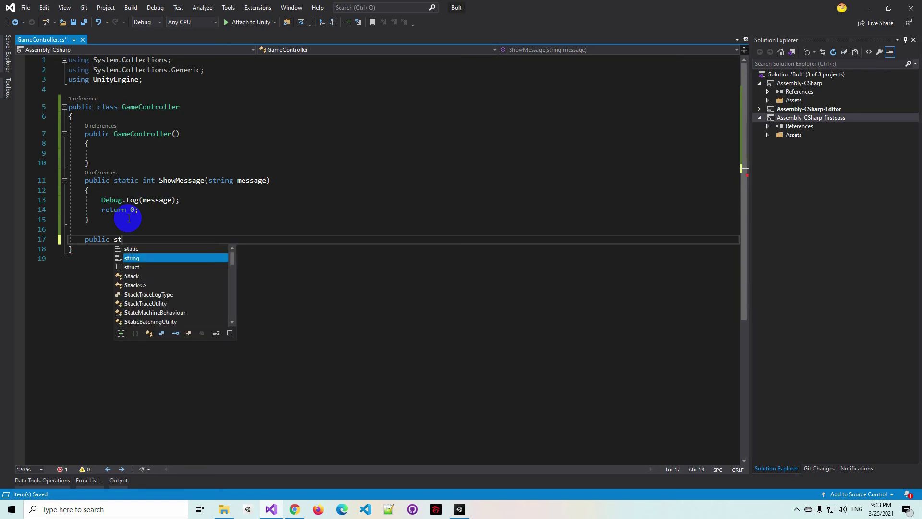
type("ring Tes")
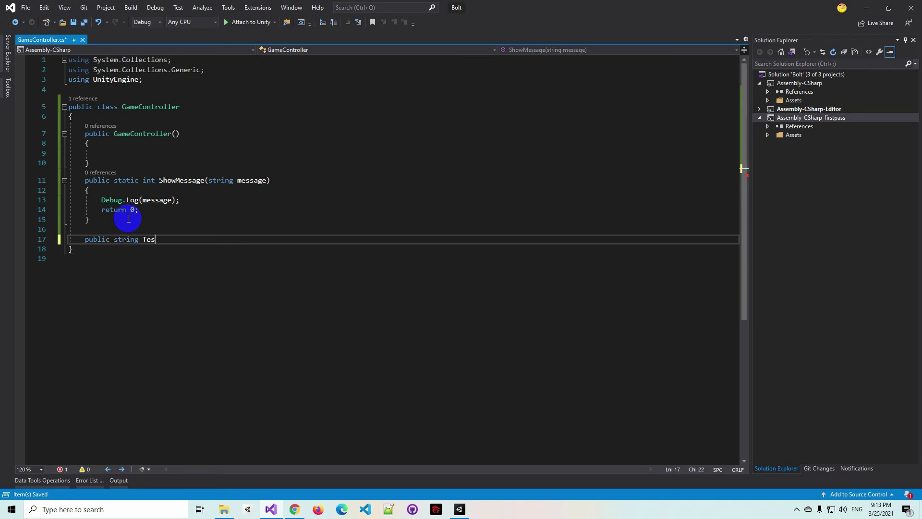
type("tC")
type("llBack")
type("(){")
key("Return")
key("ctrl+s")
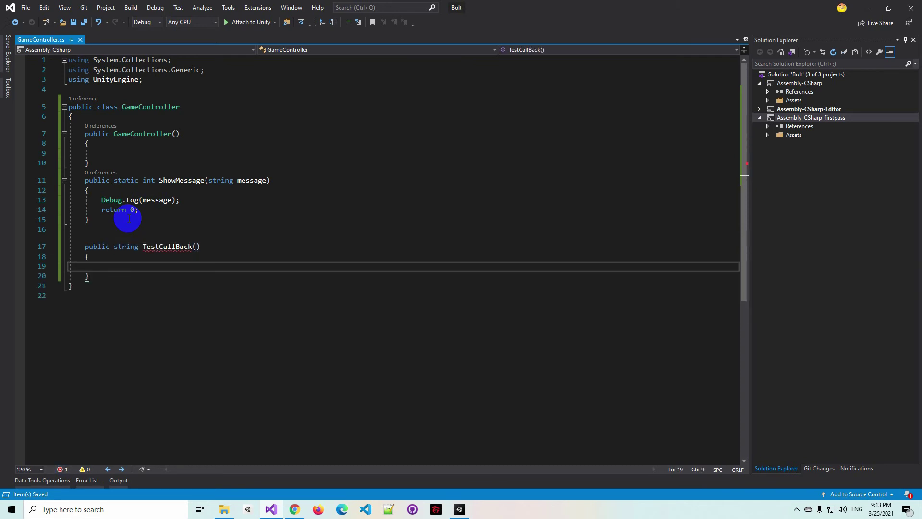
- Make TestCallBack return "I'm here" and save the script
left_click(167, 246)
double_click(167, 246)
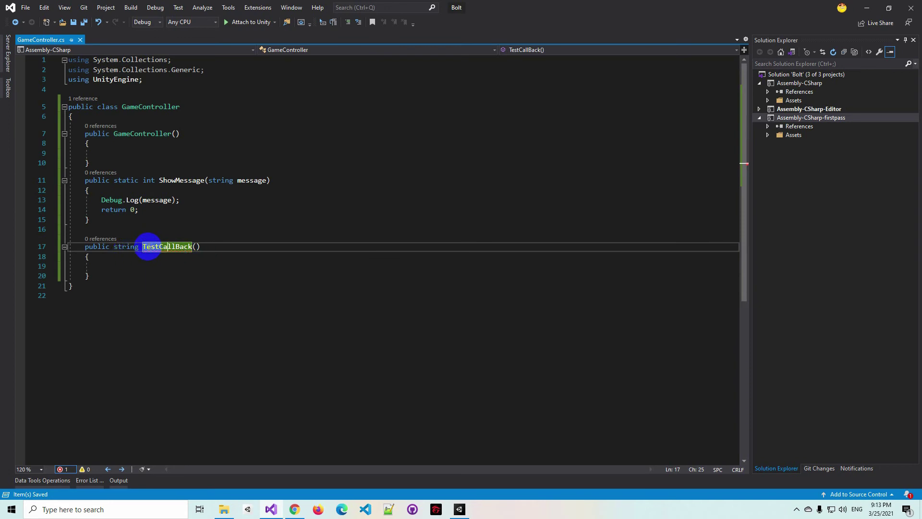
left_click(118, 267)
type("return")
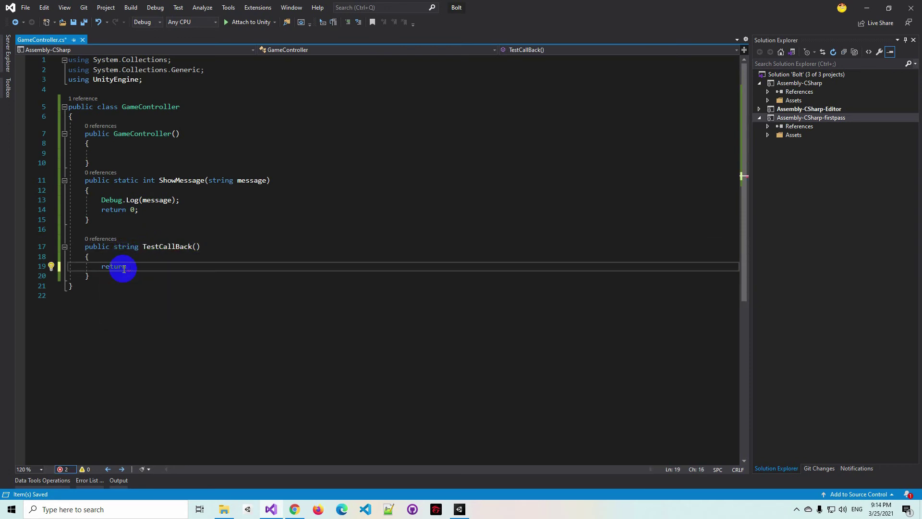
type(" \"I")
type("'m he")
type("re\";")
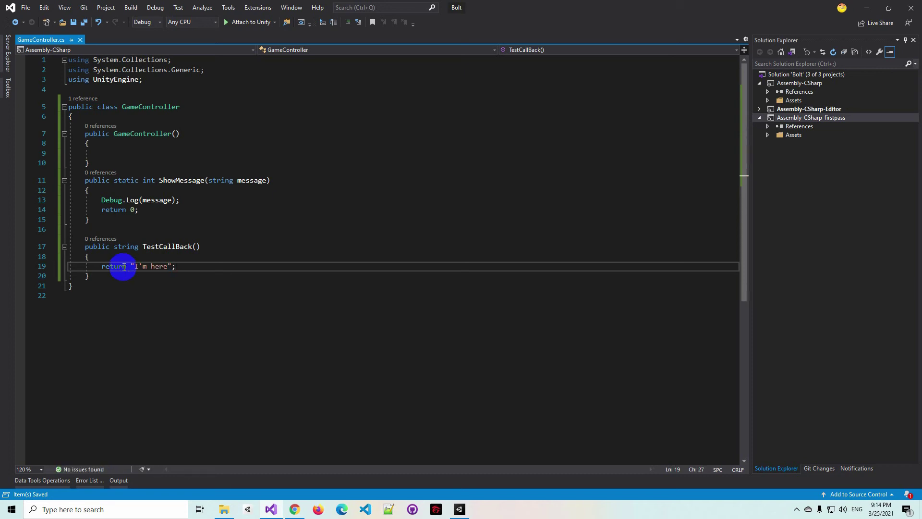
key("ctrl+s")
- Check the ShowMessage signature, then return to the Unity editor
left_click(204, 246)
left_click(219, 202)
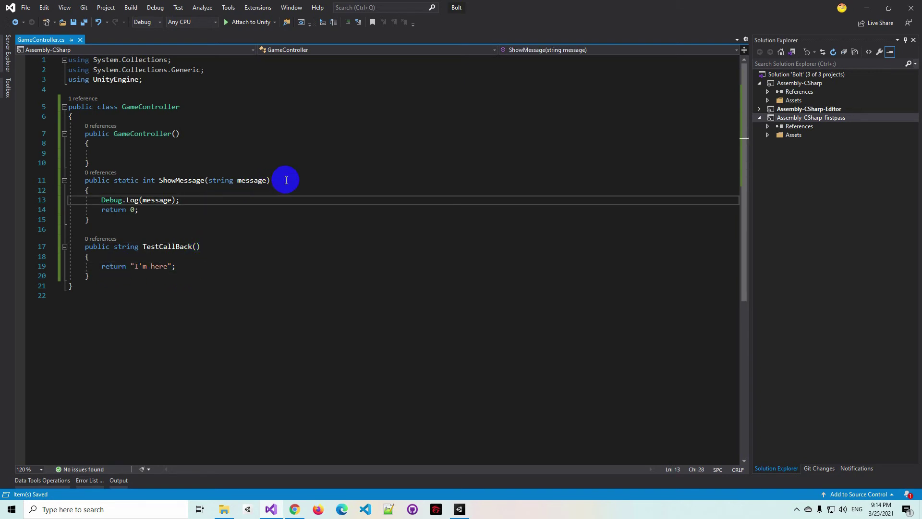
left_click(284, 180)
left_click(190, 180)
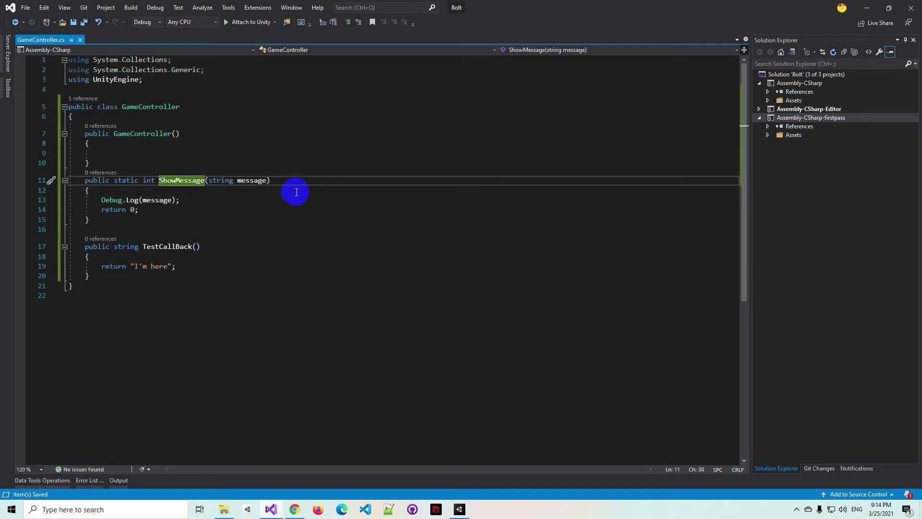
left_click(459, 509)
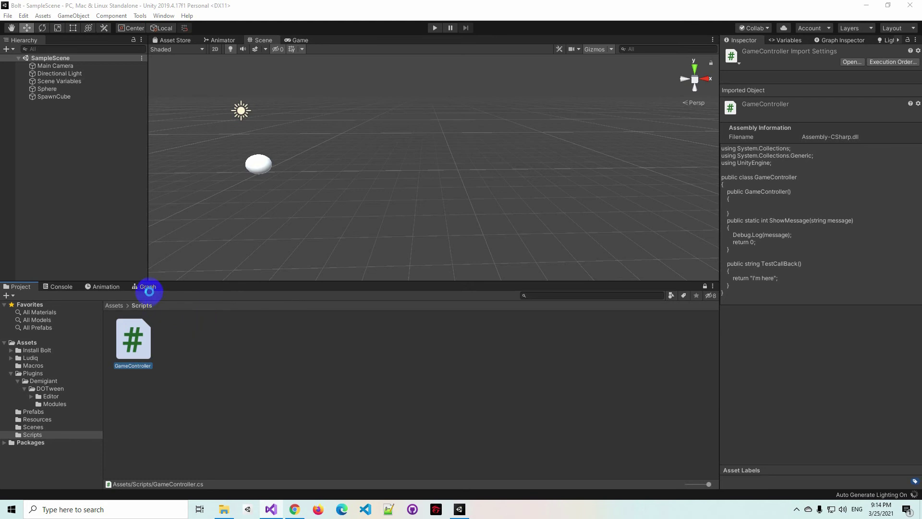
- Display the Sphere's flow graph in the Graph panel and bring up the Tools > Bolt menu
left_click(149, 287)
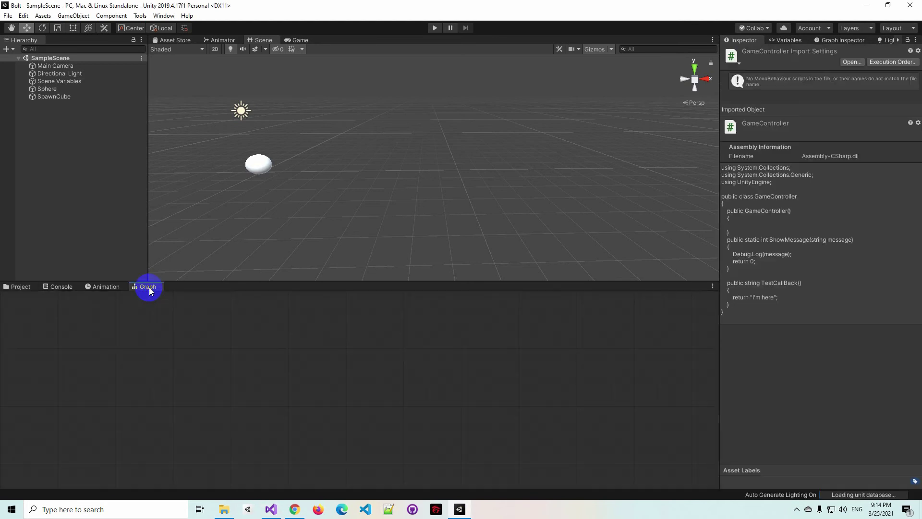
left_click(47, 89)
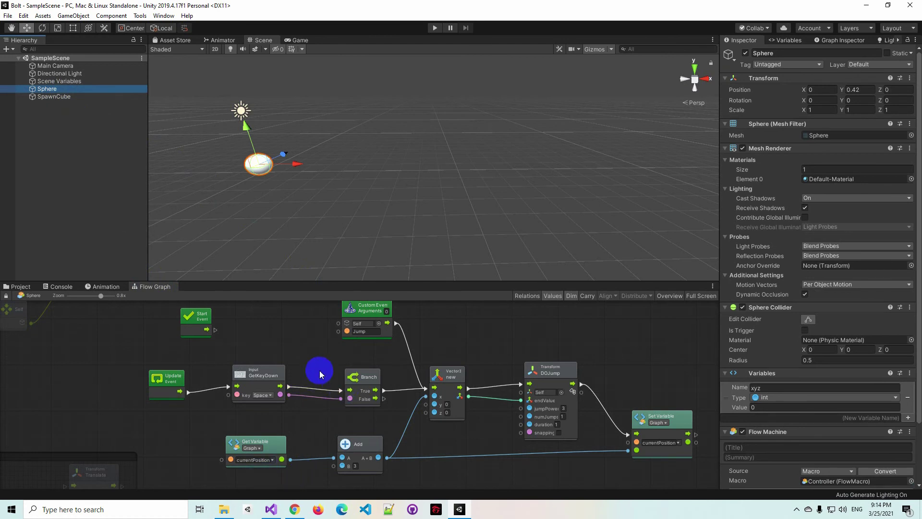
left_click(155, 19)
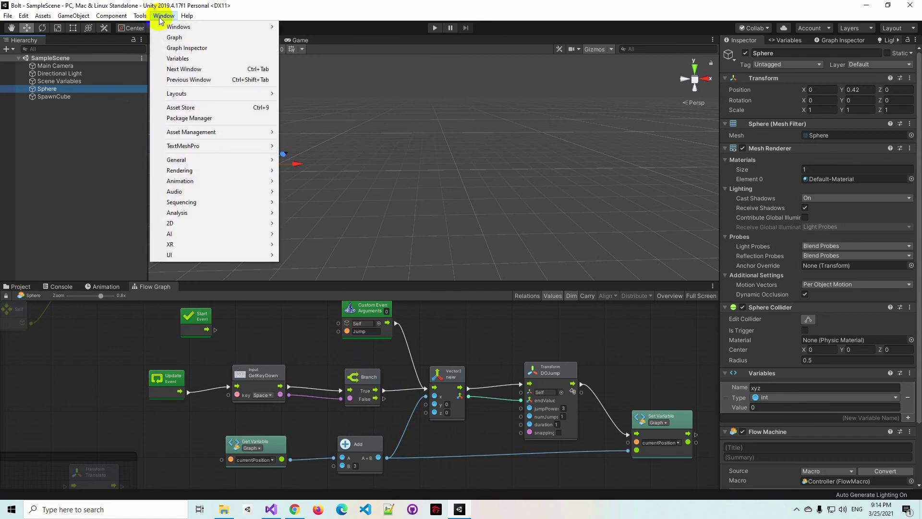
mouse_move(150, 18)
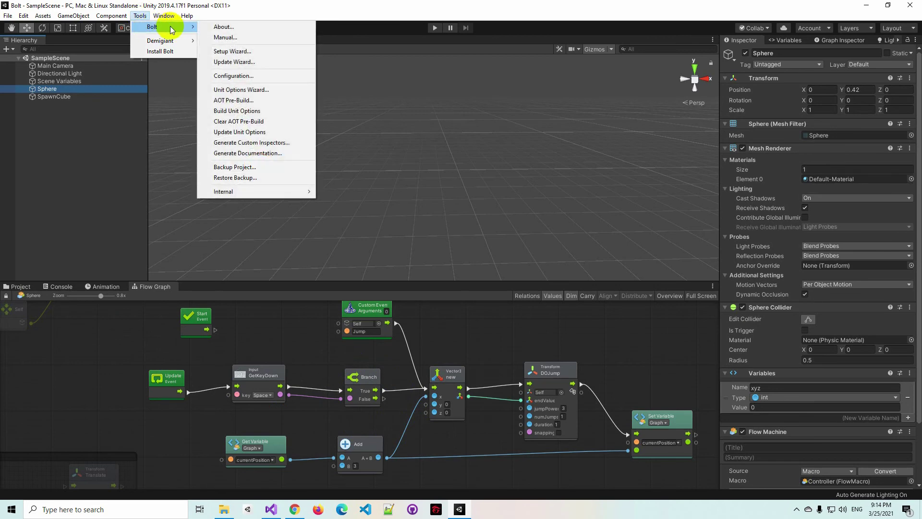
- In the Unit Options Wizard, reset assemblies to defaults and add DOTween
left_click(240, 89)
scroll(473, 267, "down", 3)
scroll(470, 269, "down", 5)
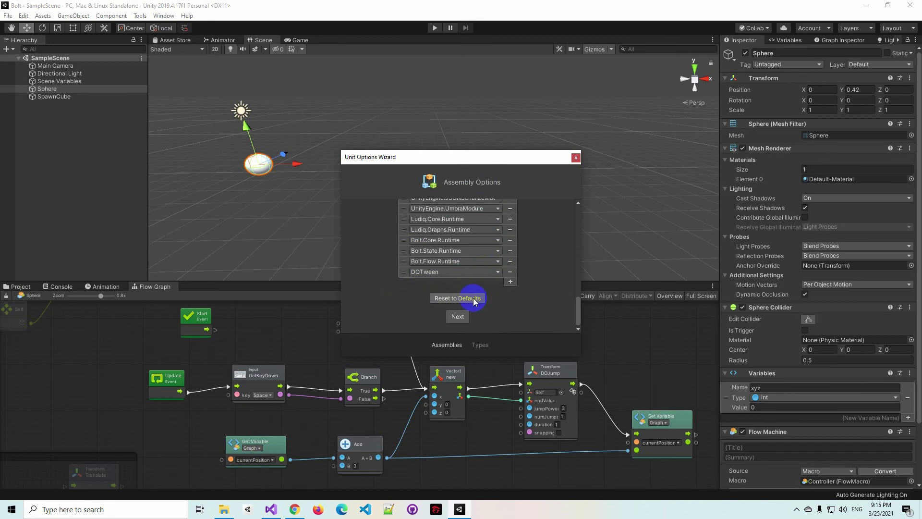
left_click(459, 302)
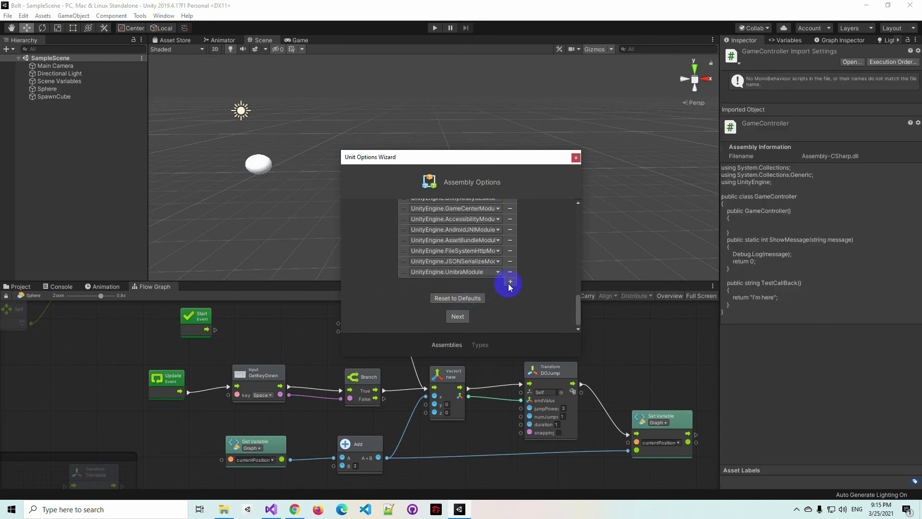
left_click(511, 281)
left_click(467, 283)
type("dotween")
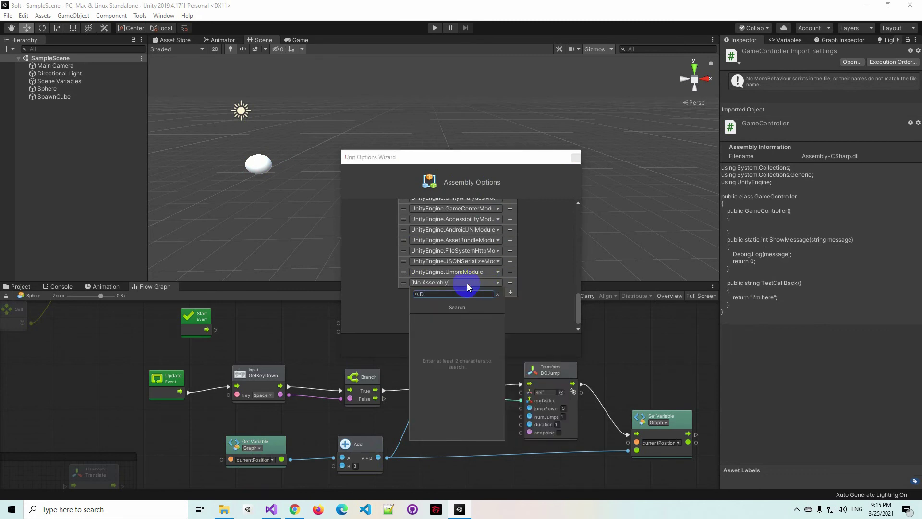
key("Return")
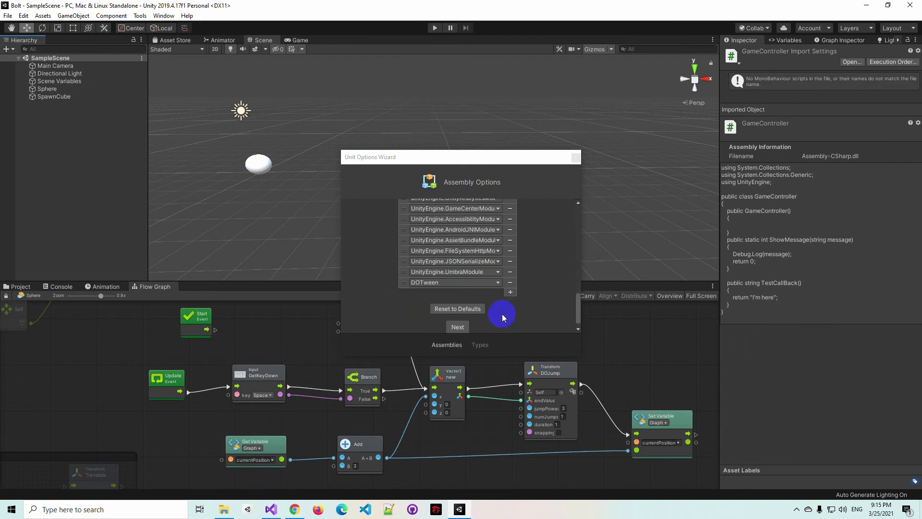
left_click(458, 327)
- Add GameController to the type options and generate the units
scroll(477, 317, "down", 5)
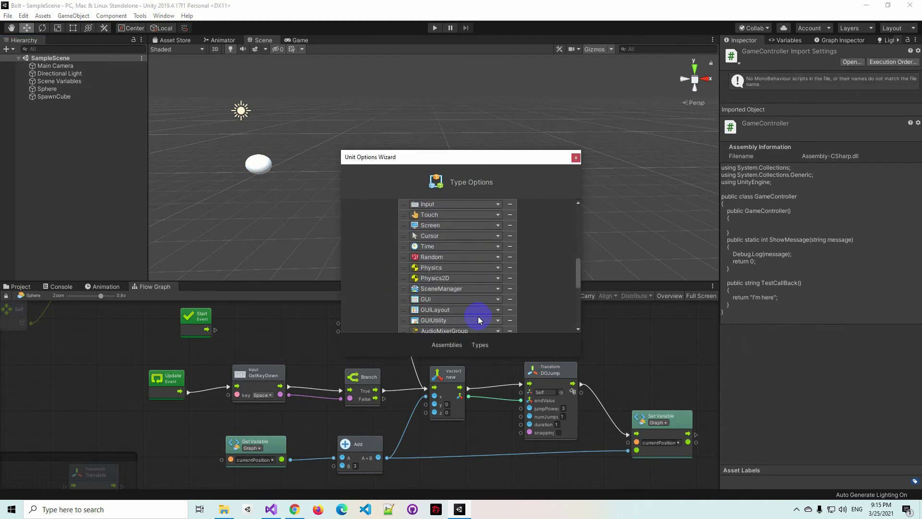
scroll(477, 316, "down", 5)
left_click(509, 282)
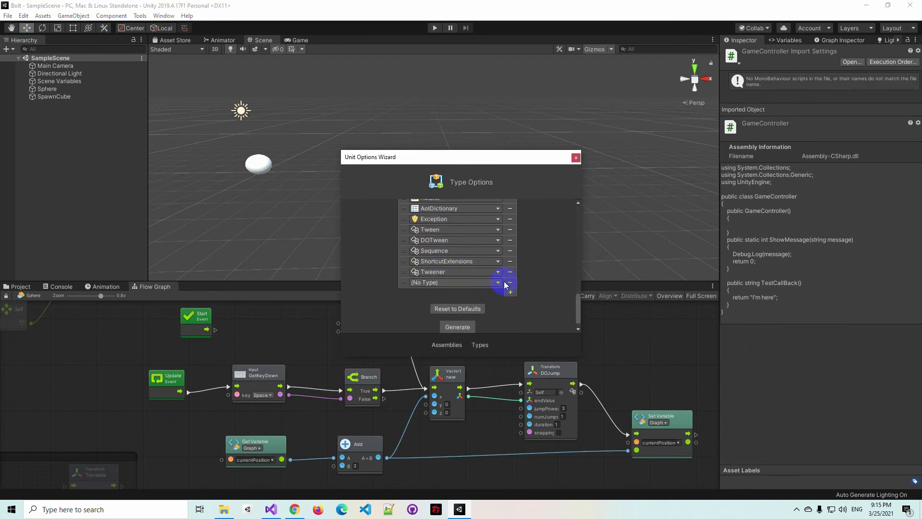
left_click(468, 283)
type("GameContro")
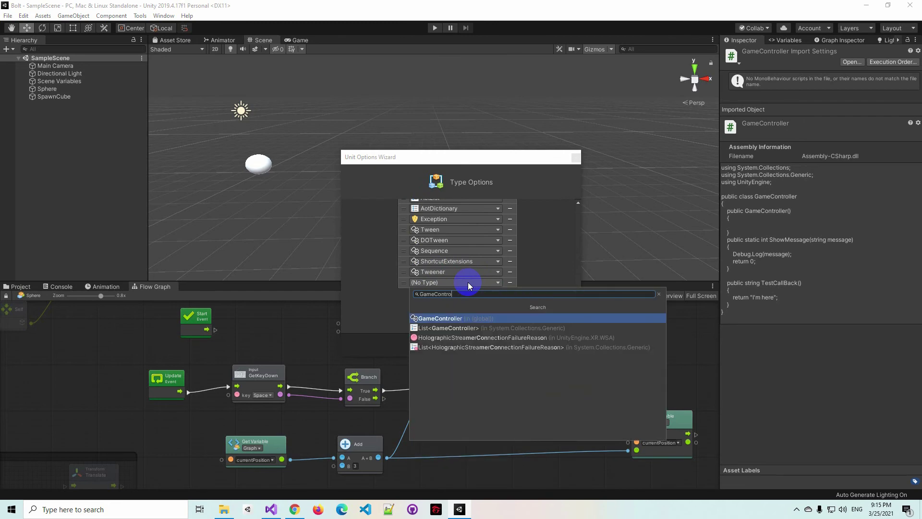
key("Return")
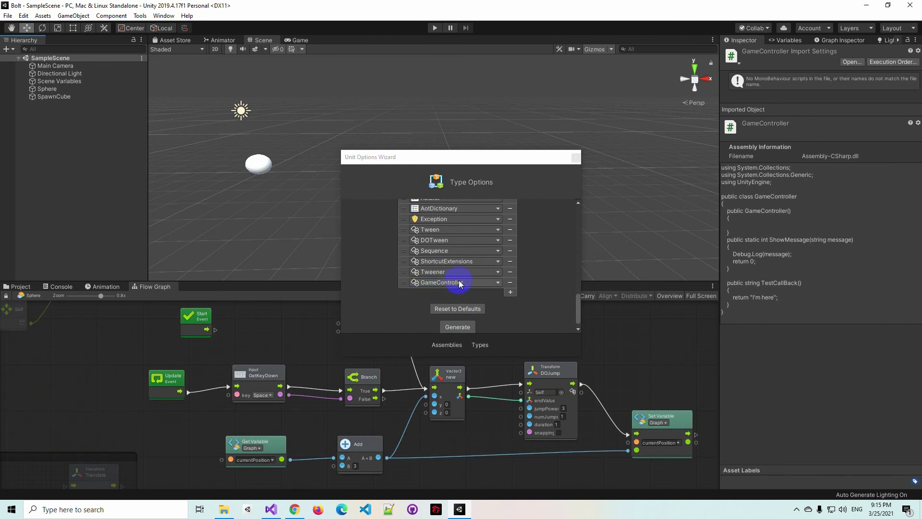
left_click(459, 327)
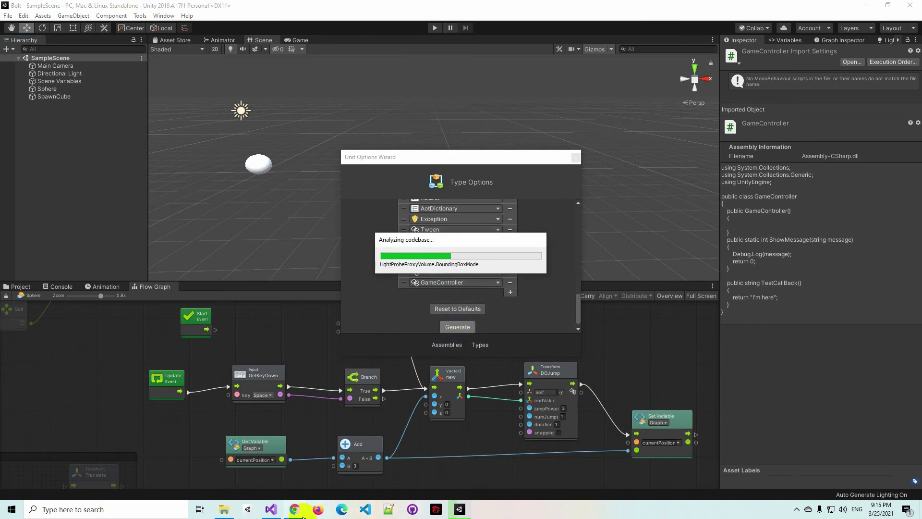
- Review the constructor, ShowMessage and TestCallBack code in Visual Studio, then return to Unity
left_click(271, 509)
left_click(144, 210)
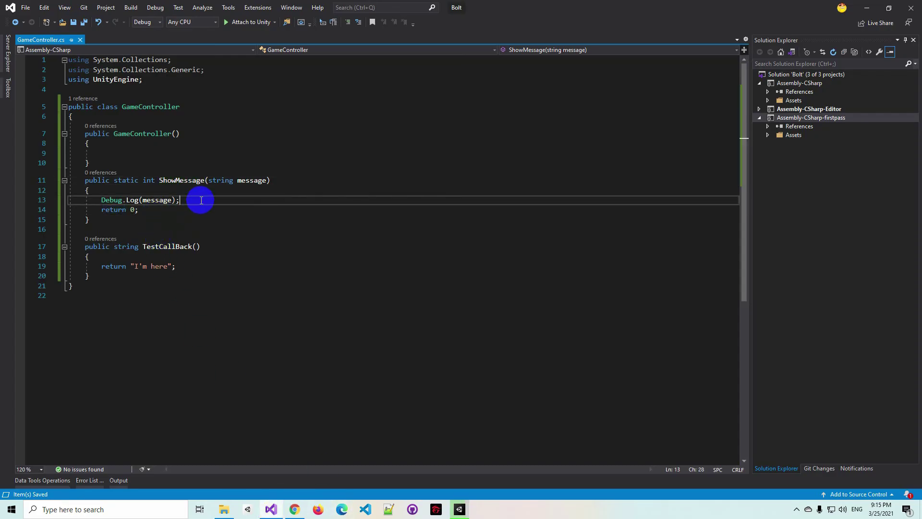
left_click(159, 154)
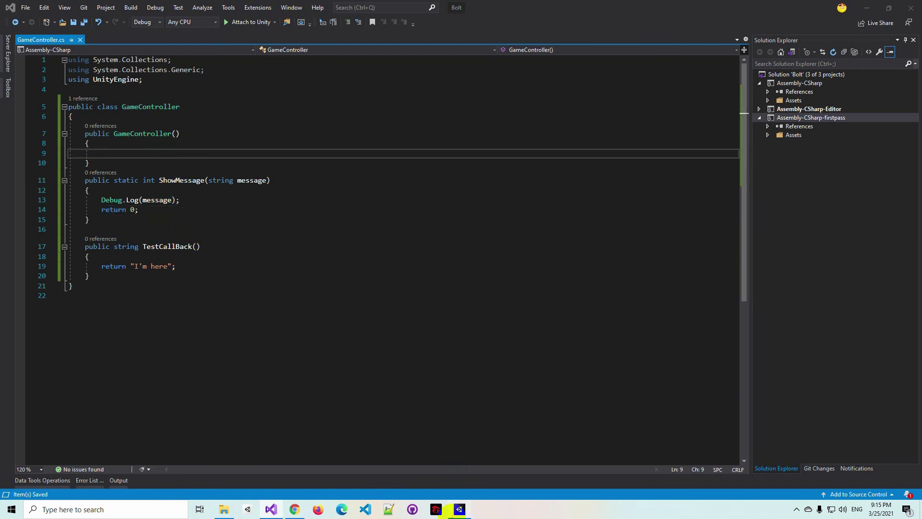
left_click(214, 246)
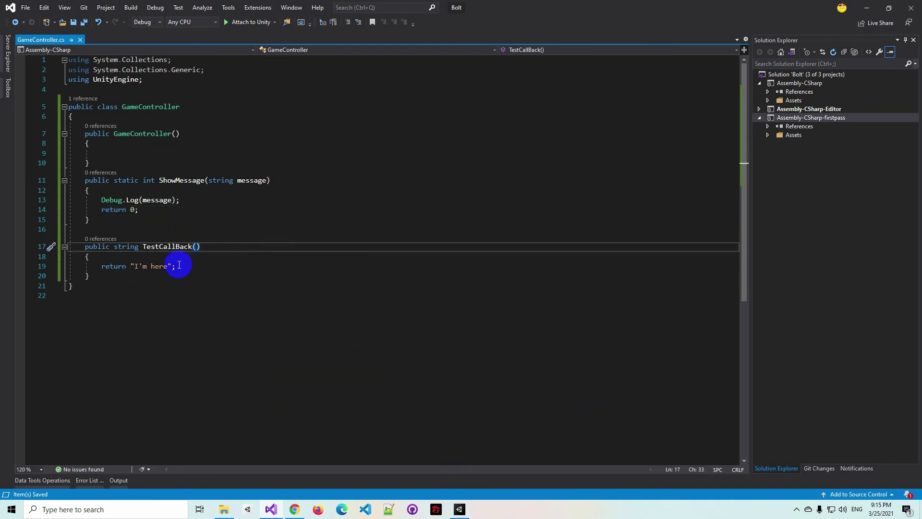
left_click(139, 267)
left_click(199, 267)
left_click(461, 511)
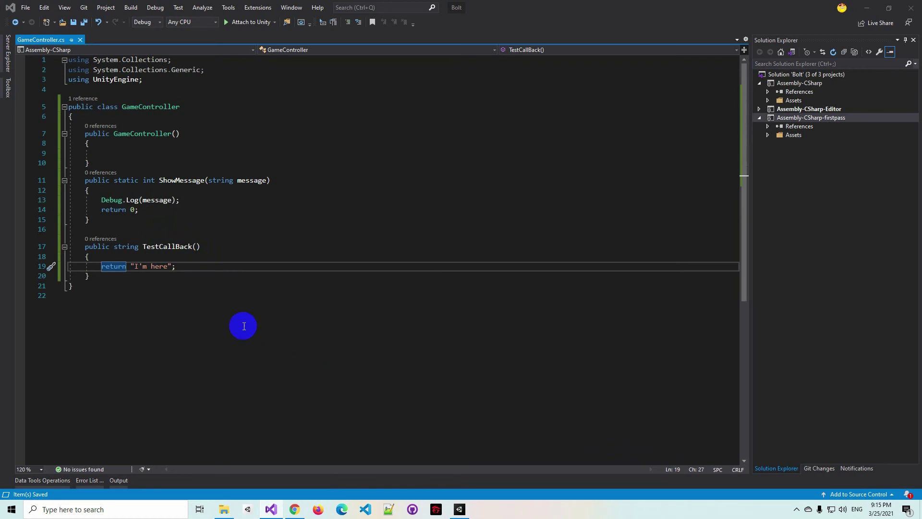
- Inspect the ShowMessage body, its signature and the GameController constructor in the script code
left_click_drag(101, 200, 178, 223)
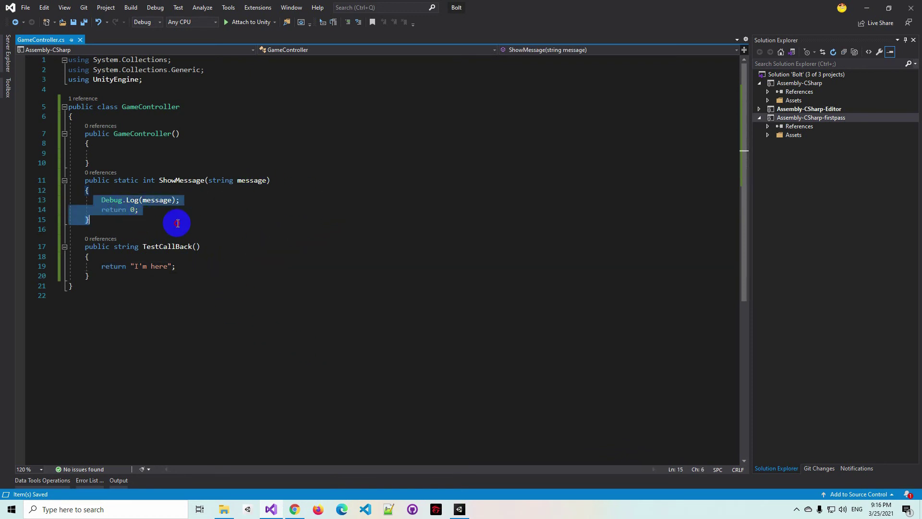
left_click(200, 268)
left_click(216, 220)
left_click(218, 212)
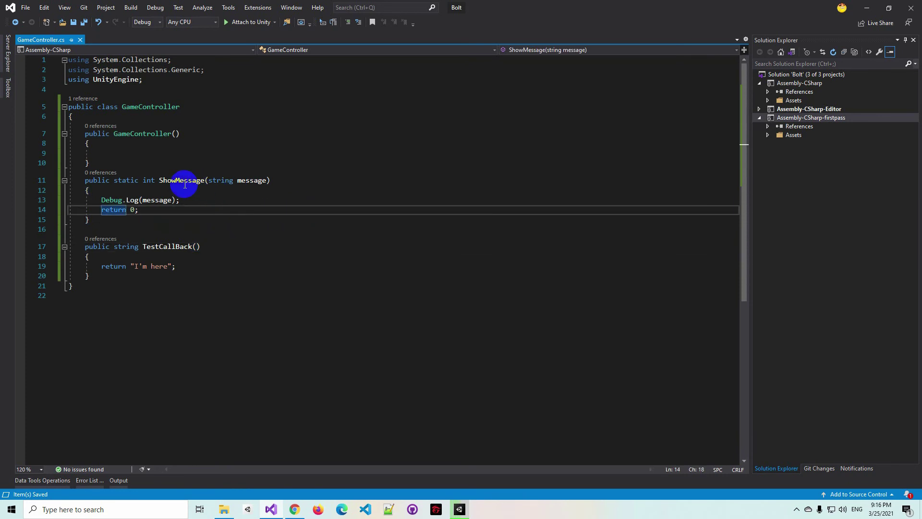
double_click(181, 181)
left_click(213, 205)
double_click(192, 181)
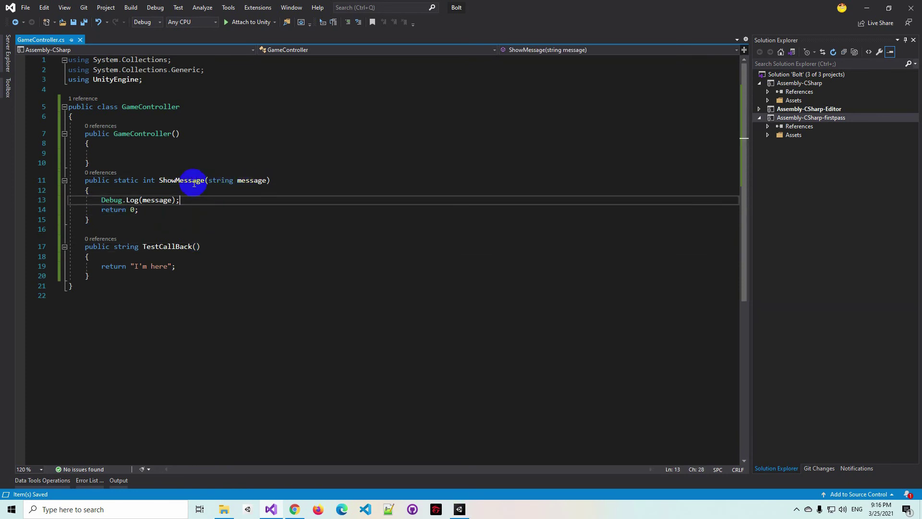
left_click(276, 182)
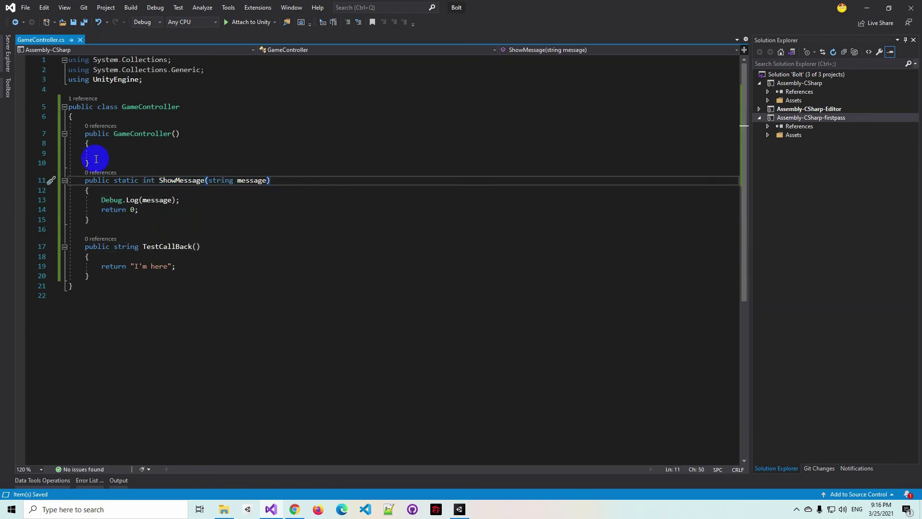
left_click_drag(92, 163, 82, 134)
left_click(125, 169)
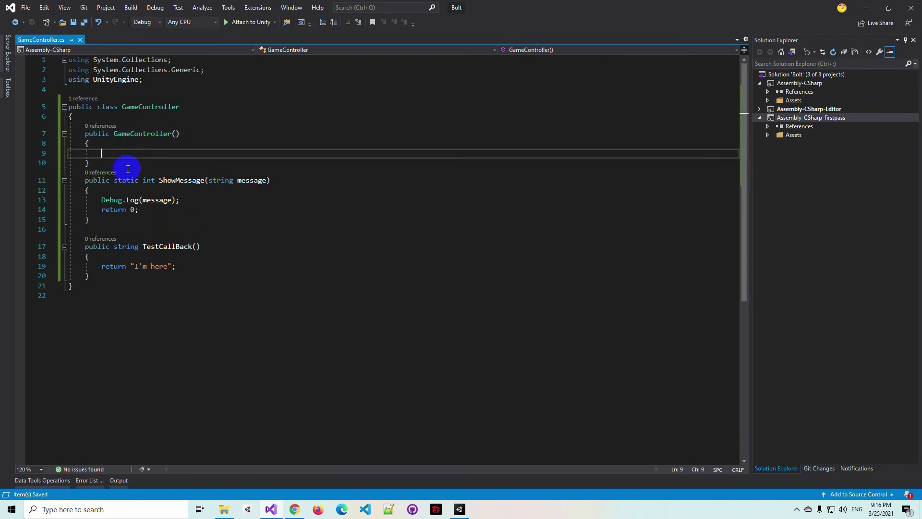
left_click(159, 200)
left_click(459, 509)
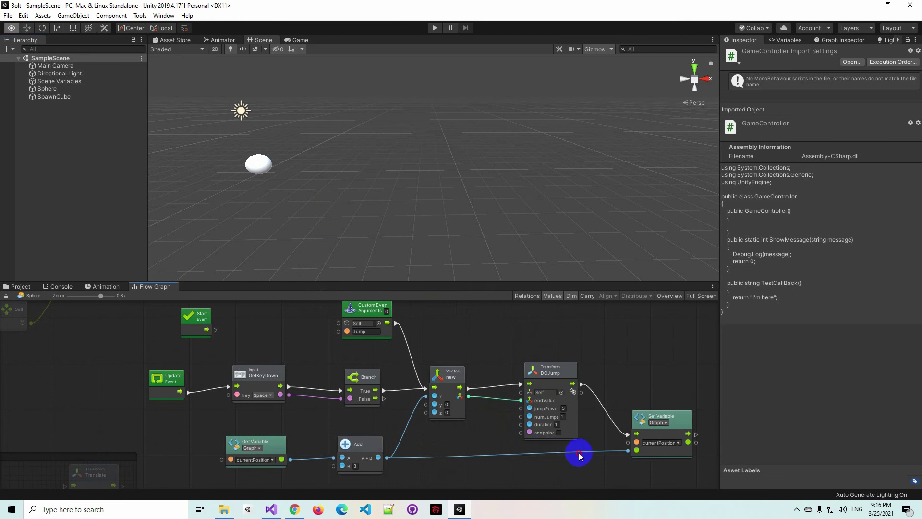
- Connect the Start event to a new GameController.ShowMessage node
scroll(500, 439, "right", 5)
left_click_drag(529, 434, 512, 456, "alt")
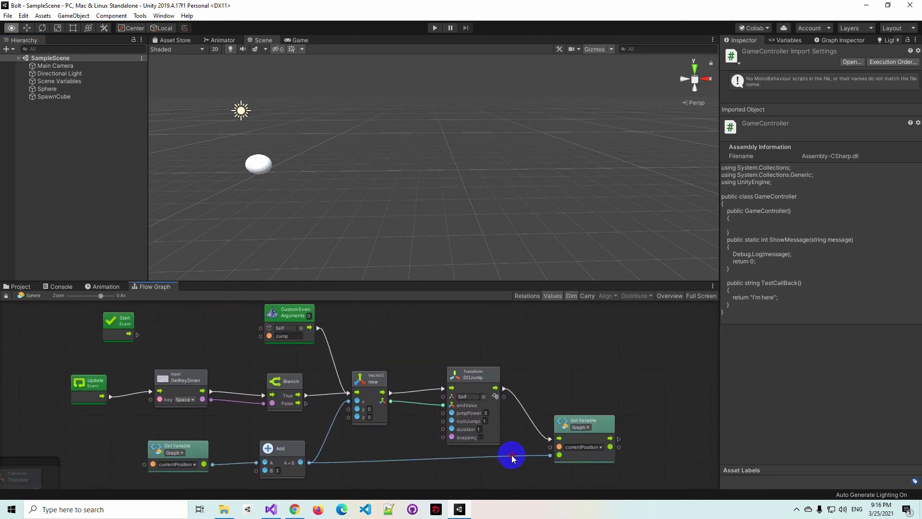
left_click_drag(511, 456, 302, 377, "alt")
left_click_drag(223, 365, 221, 321)
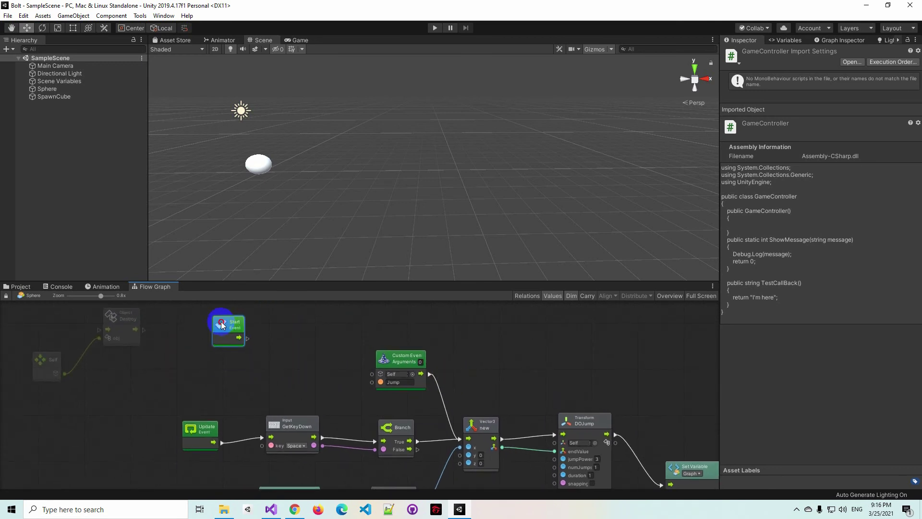
scroll(341, 367, "up", 1)
left_click_drag(246, 384, 242, 351)
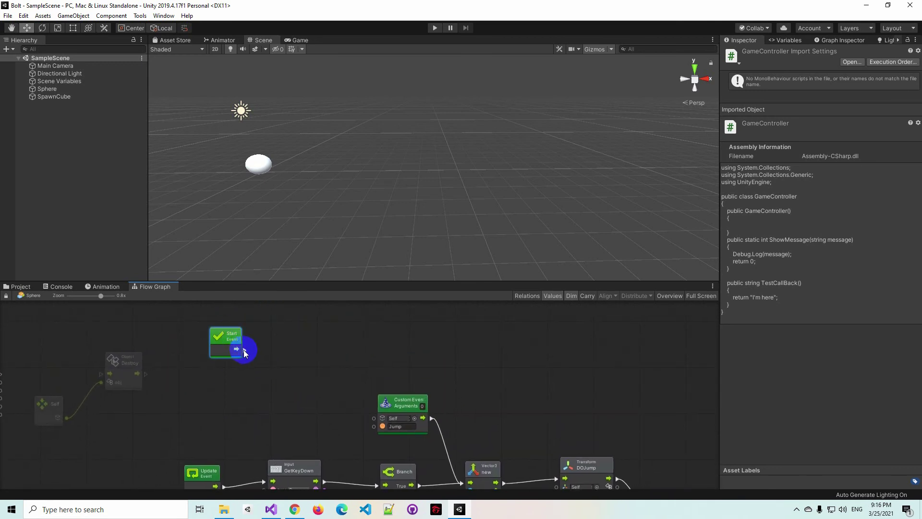
scroll(314, 356, "down", 1)
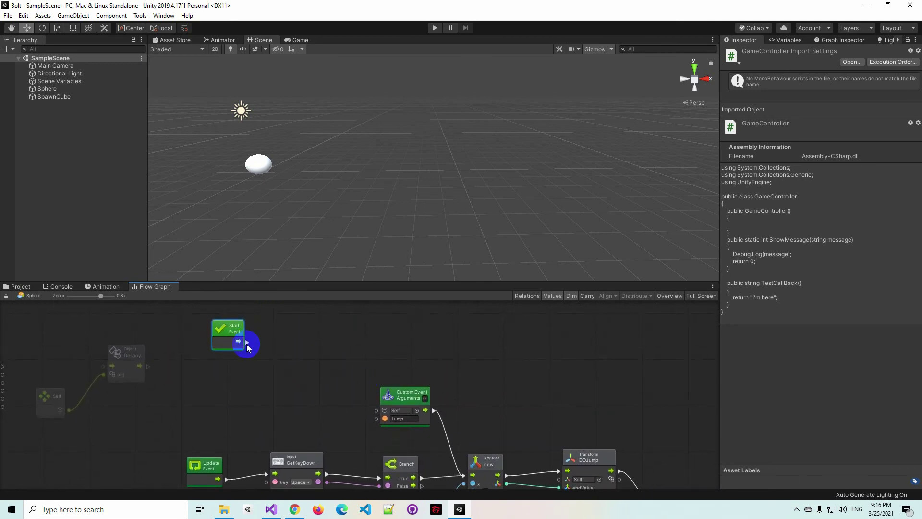
left_click_drag(246, 342, 310, 333)
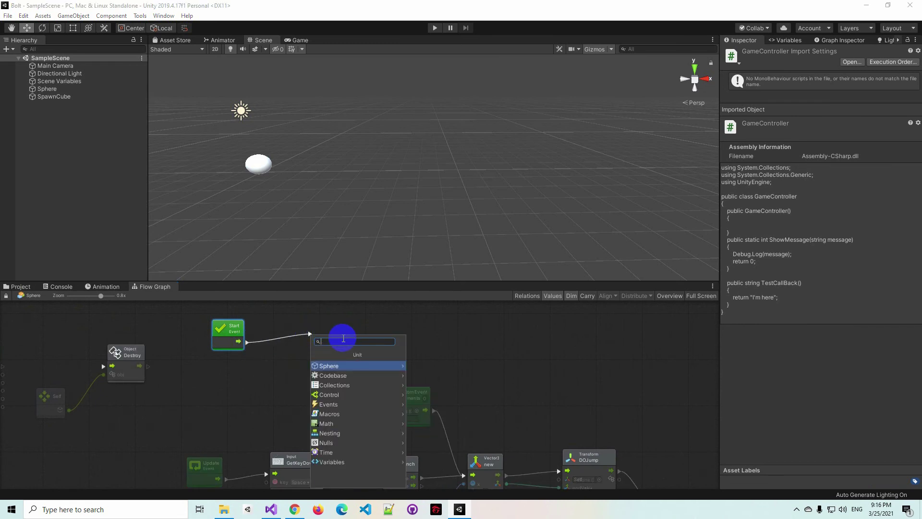
type("ShowMess")
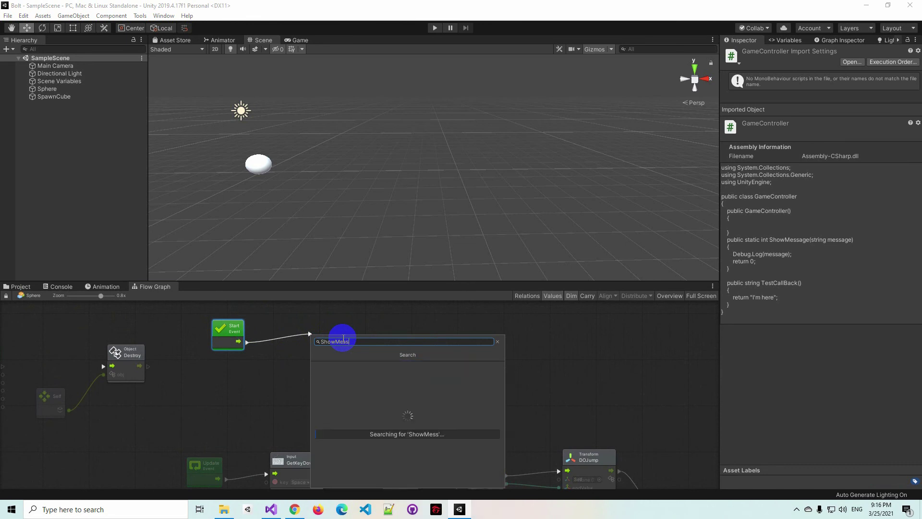
type("a")
key("Down")
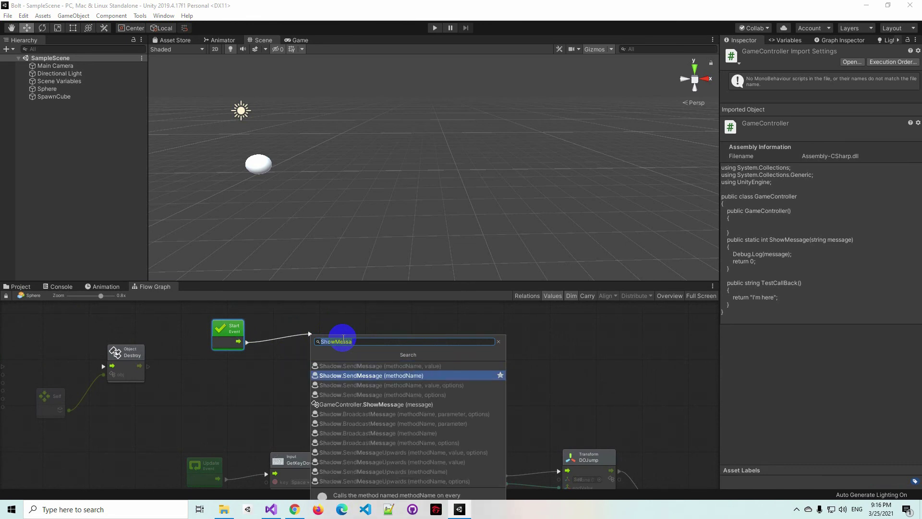
key("Down")
key("Down")
key("Down")
key("Return")
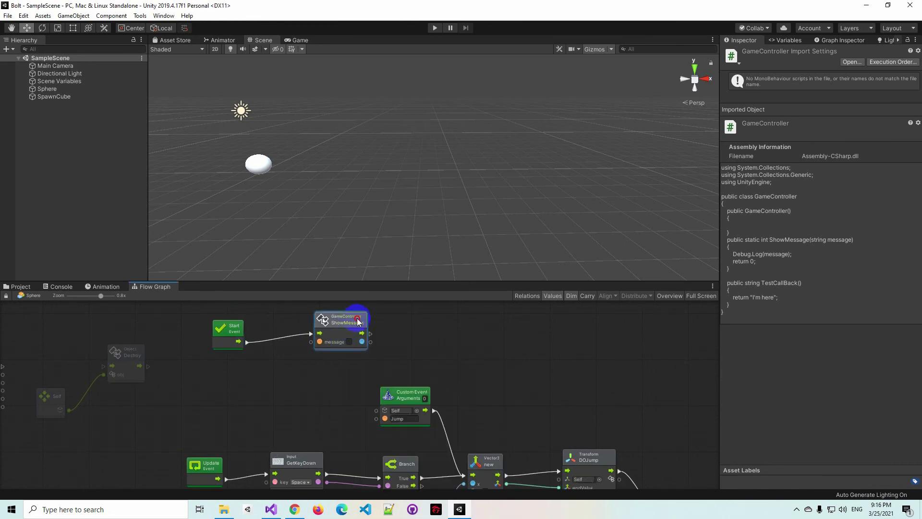
- Set ShowMessage's message to Tuiday and log its result with a Debug Log node
left_click_drag(344, 341, 385, 344)
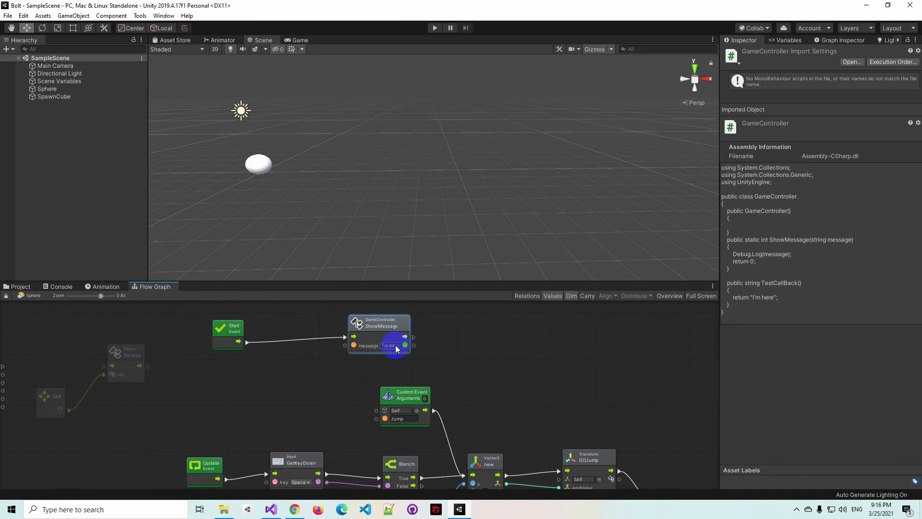
mouse_move(390, 324)
left_mouse_down()
mouse_move(382, 321)
mouse_move(448, 352)
left_mouse_up()
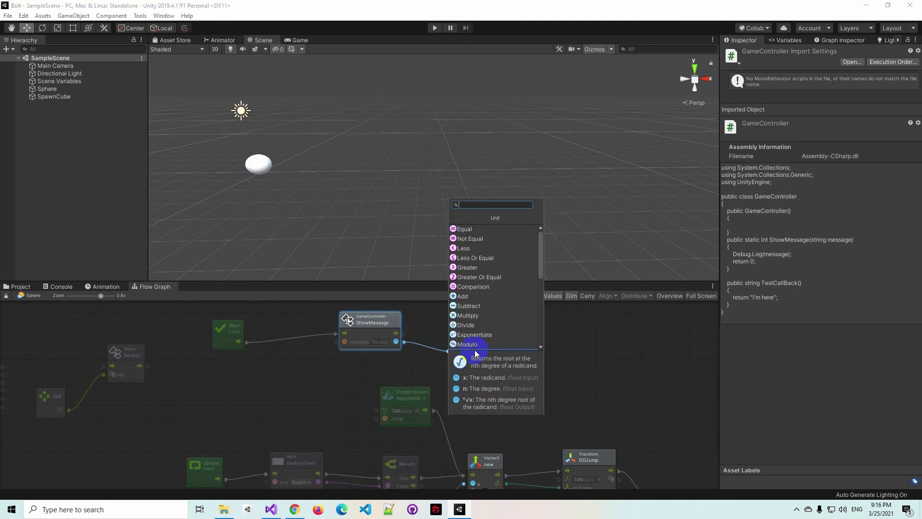
type("De")
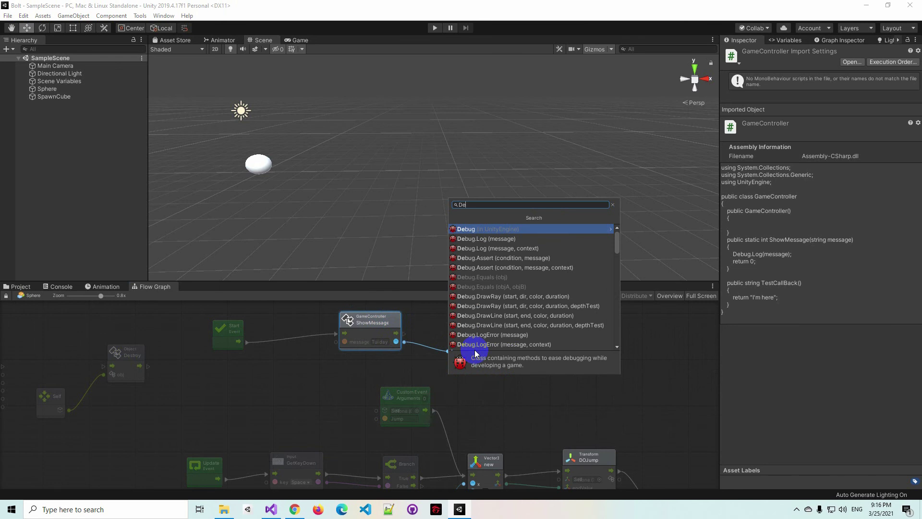
key("Down")
key("Return")
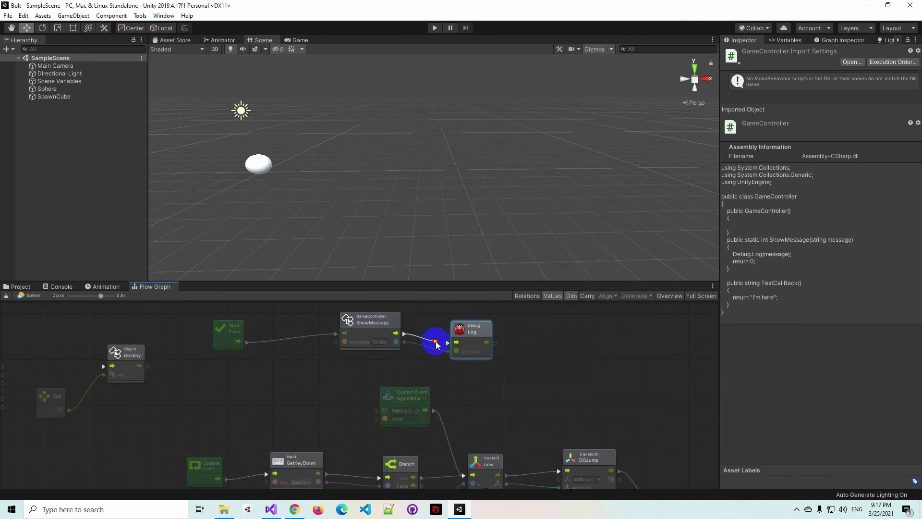
left_click_drag(477, 331, 563, 337)
- Add a new GameController() constructor node after the Debug Log
type("new ")
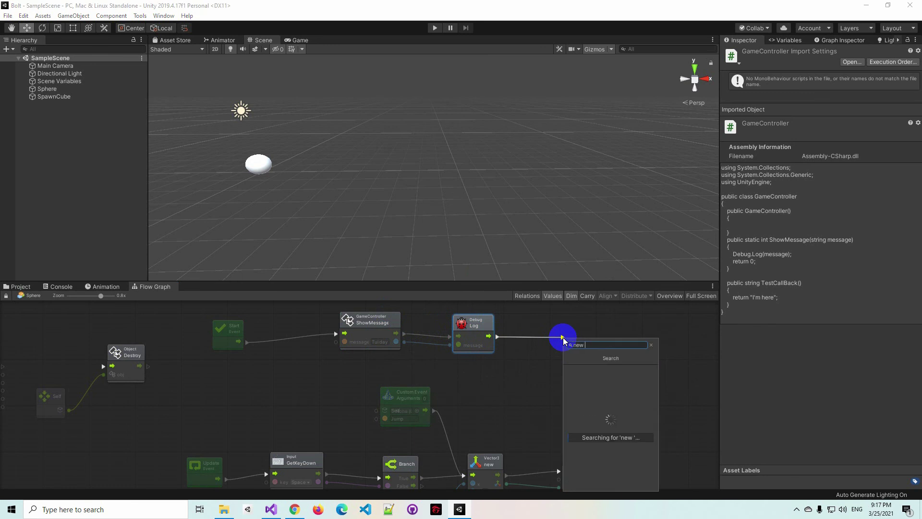
type("Game")
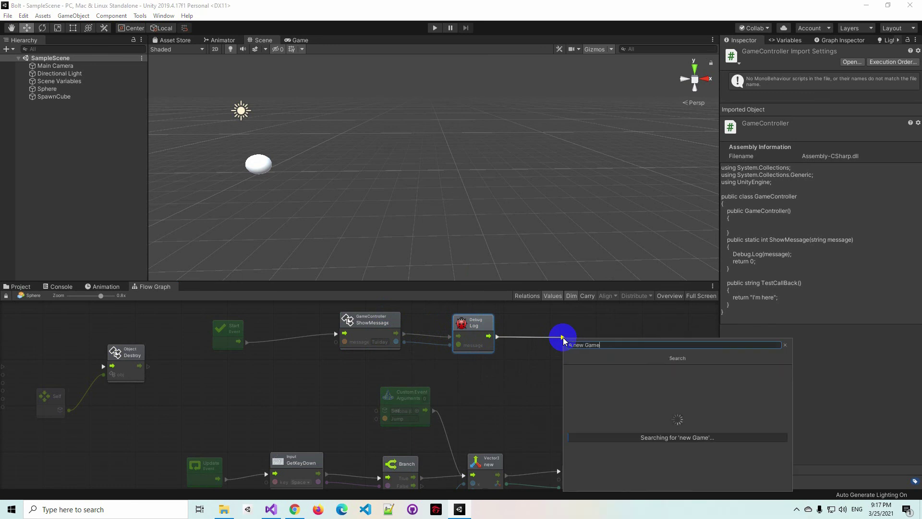
key("Down")
key("Down")
key("Down")
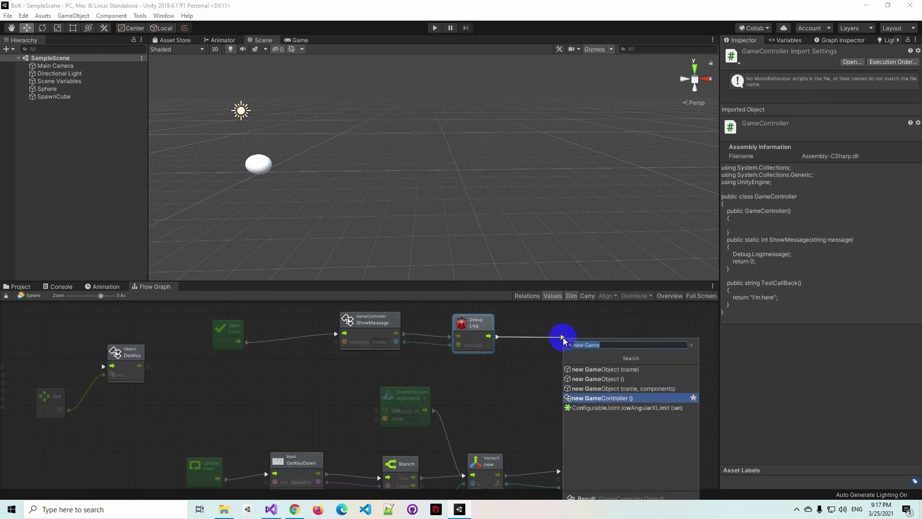
key("Return")
left_click(589, 337)
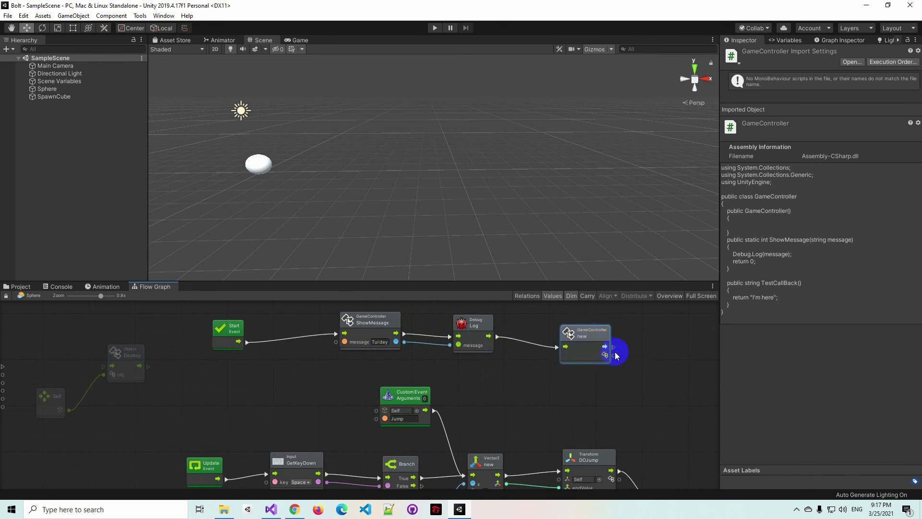
- Add a GameController TestCallBack node after the new GameController constructor
left_click_drag(615, 356, 650, 354)
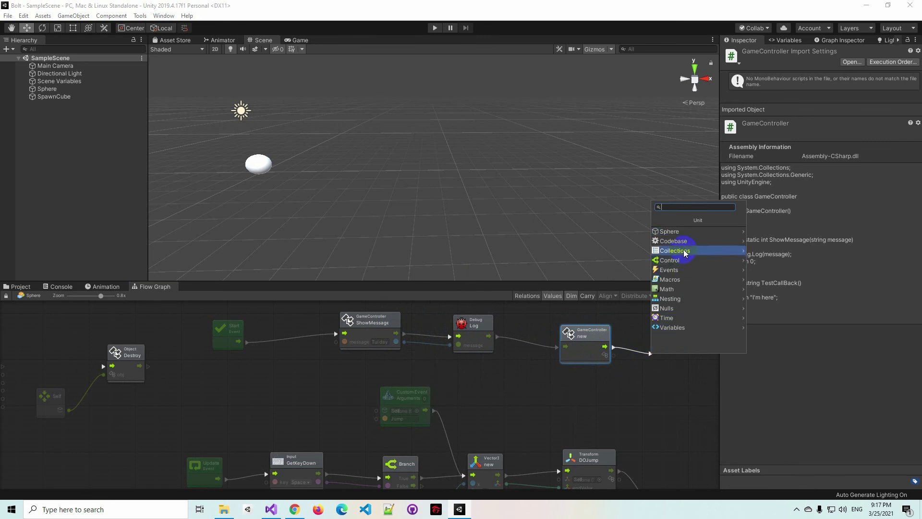
type("Game")
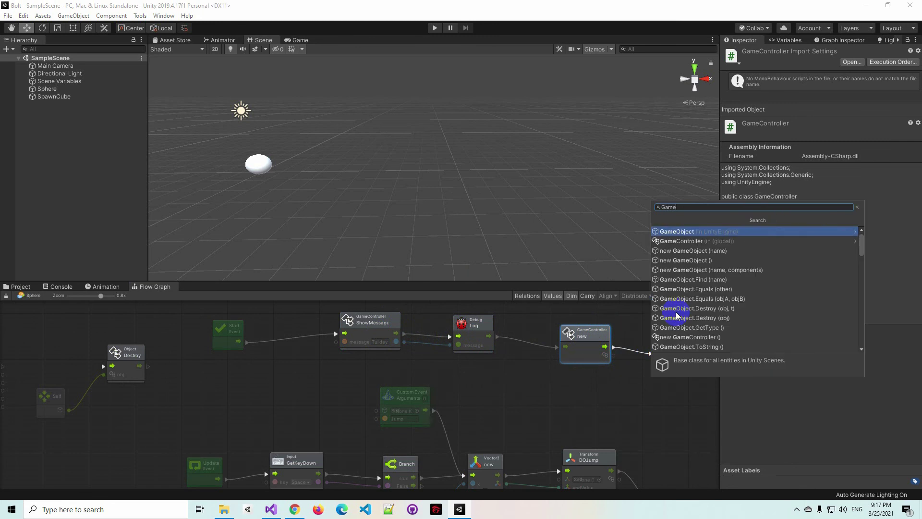
key("Down")
key("Return")
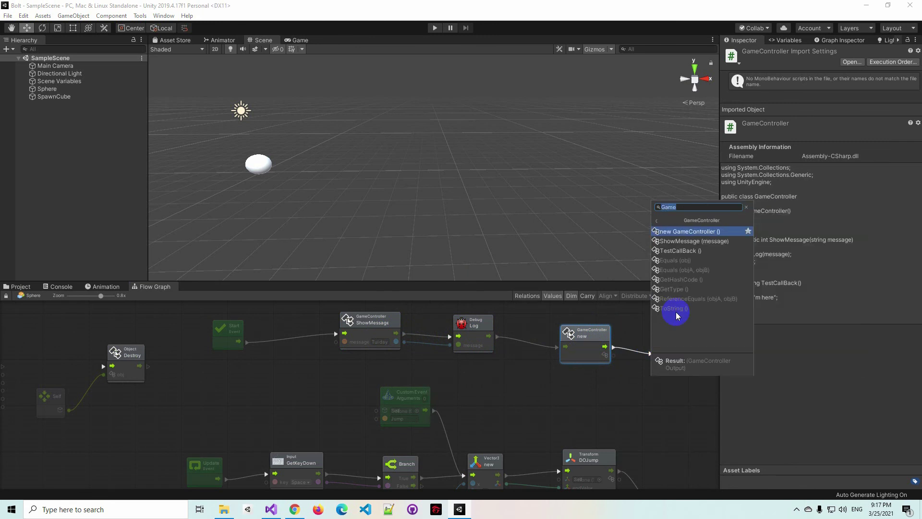
key("Down")
key("Down")
key("Return")
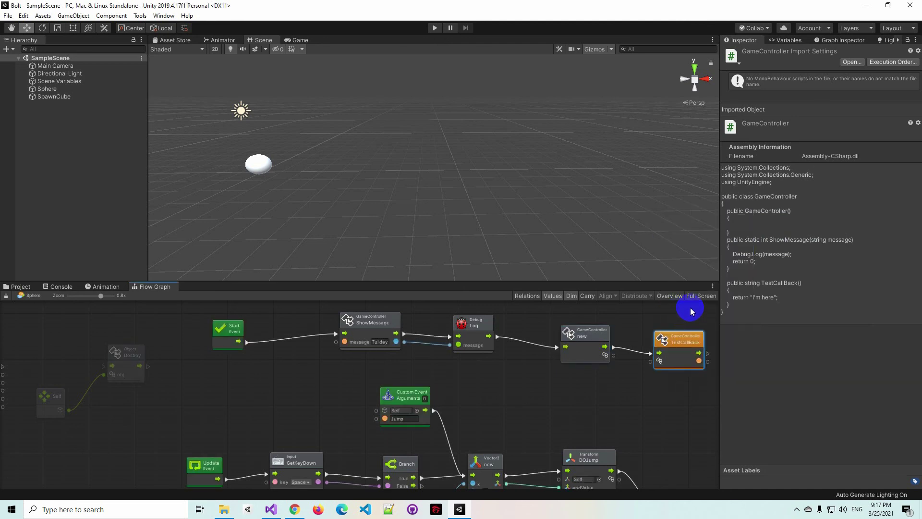
- Arrange the nodes and wire the new GameController instance into TestCallBack's Target
left_click_drag(607, 337, 583, 336)
left_click_drag(669, 331, 655, 331)
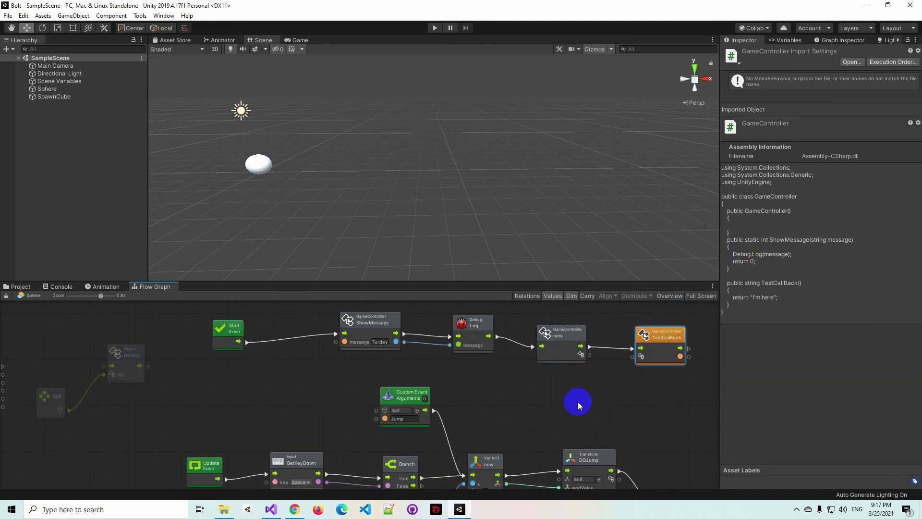
mouse_move(657, 333)
left_mouse_down()
mouse_move(644, 341)
mouse_move(645, 324)
left_mouse_up()
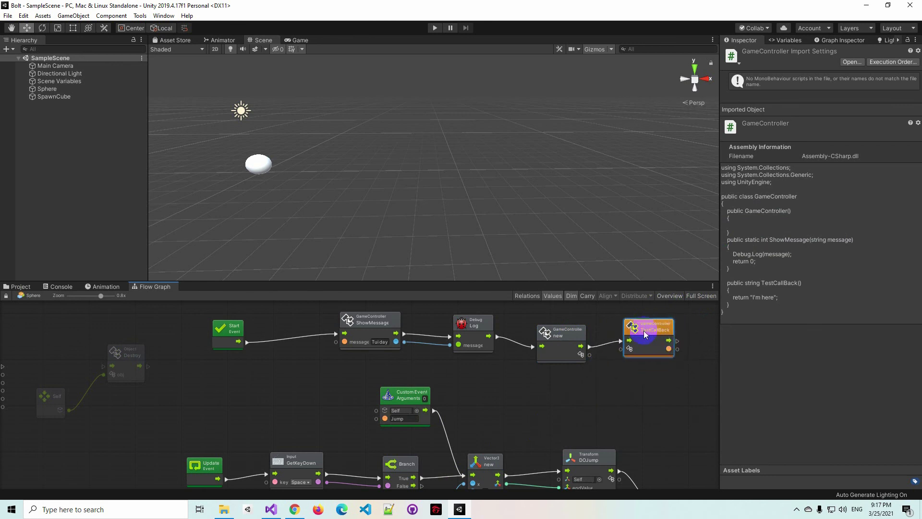
left_click(836, 40)
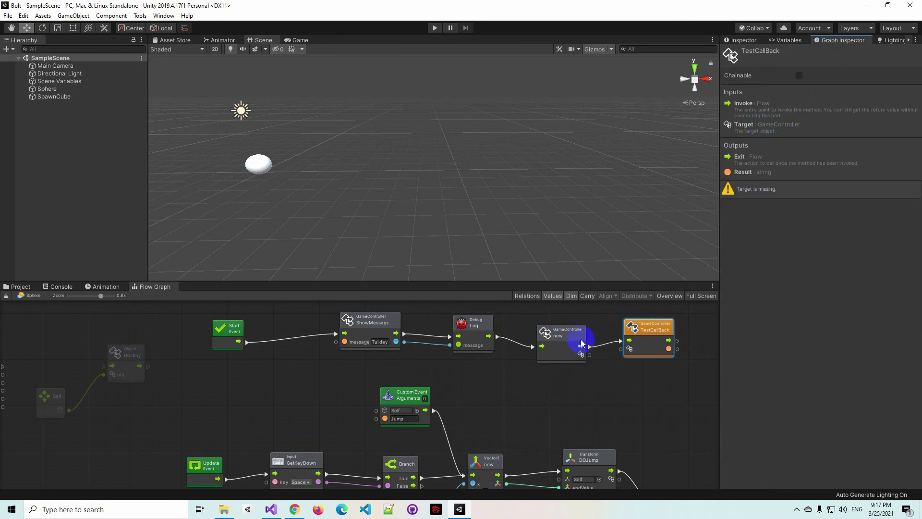
left_click_drag(582, 354, 628, 349)
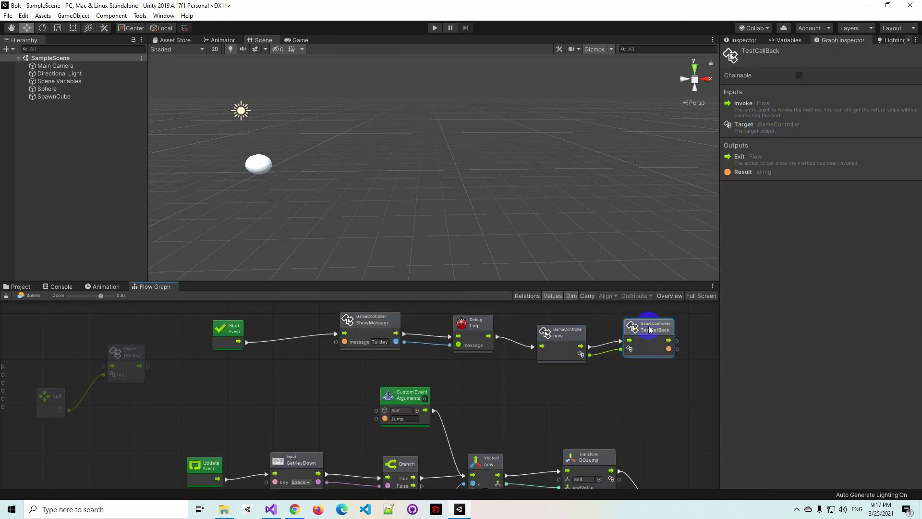
middle_click_drag(607, 391, 328, 353)
- Duplicate the Debug Log to print TestCallBack's result, then run the scene in play mode
left_click(305, 334)
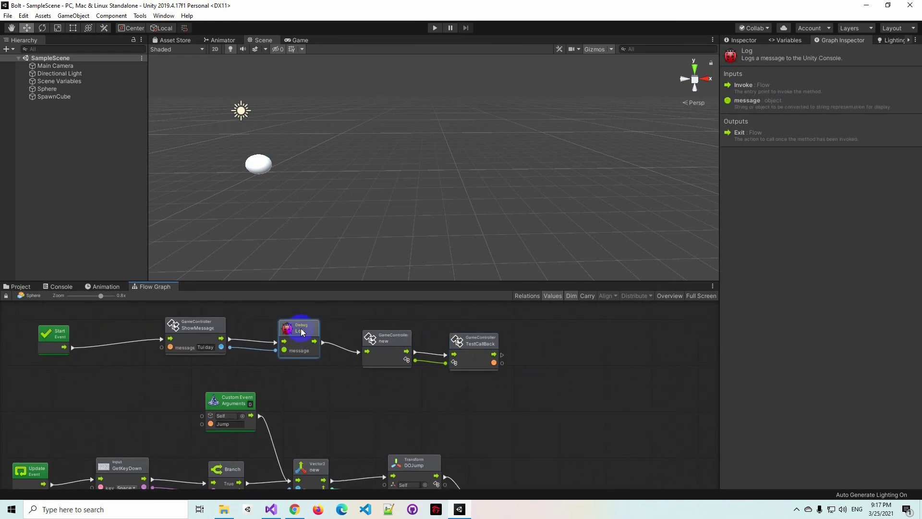
key("ctrl+d")
left_click_drag(346, 336, 576, 351)
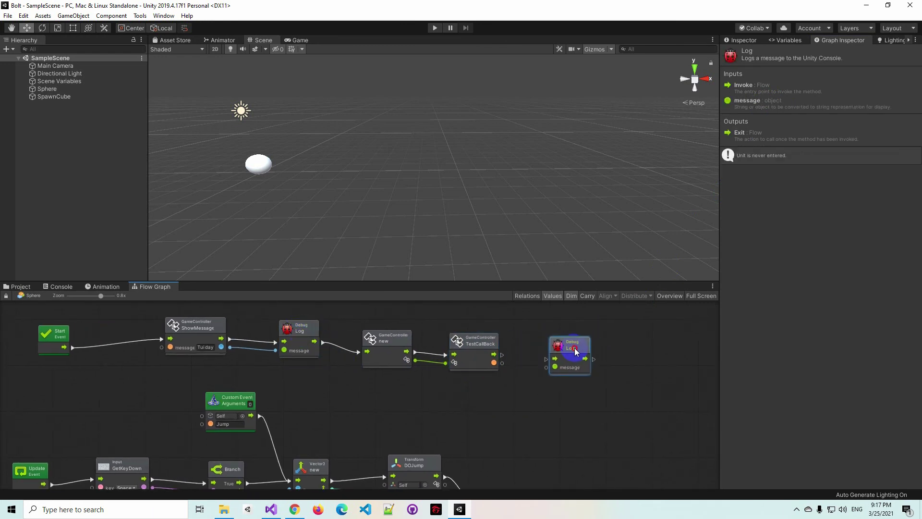
mouse_move(502, 355)
left_mouse_down()
mouse_move(552, 358)
mouse_move(548, 367)
left_mouse_up()
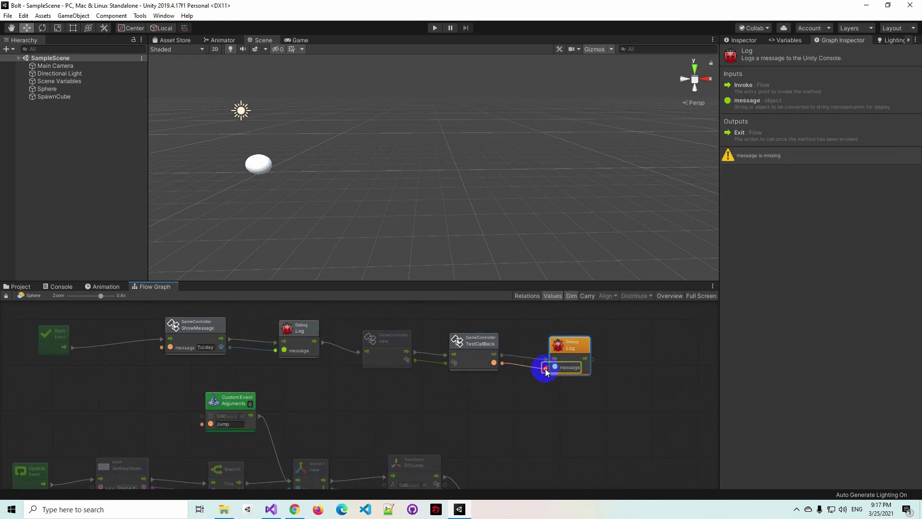
left_click(430, 30)
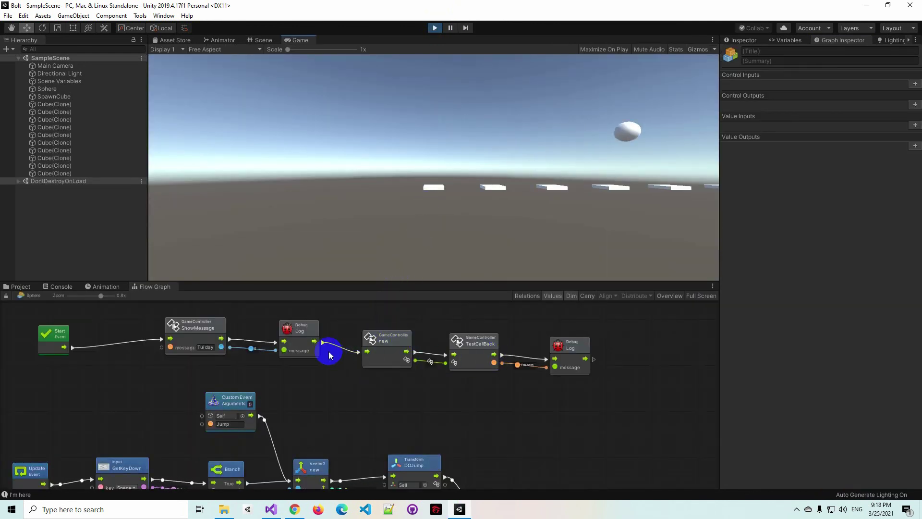
- Realign the ShowMessage, Debug Log, new GameController and TestCallBack nodes into a tidy row
left_click(304, 331)
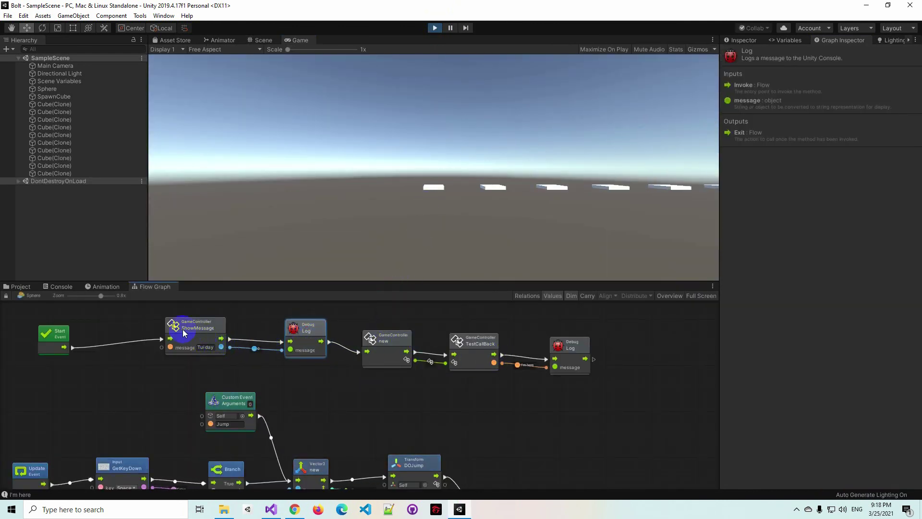
left_click_drag(196, 317, 191, 316)
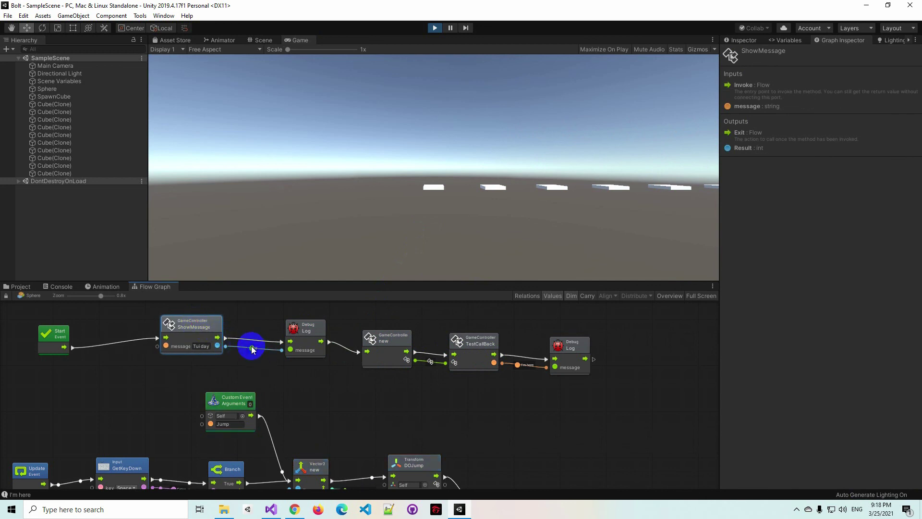
left_click_drag(312, 335, 310, 341)
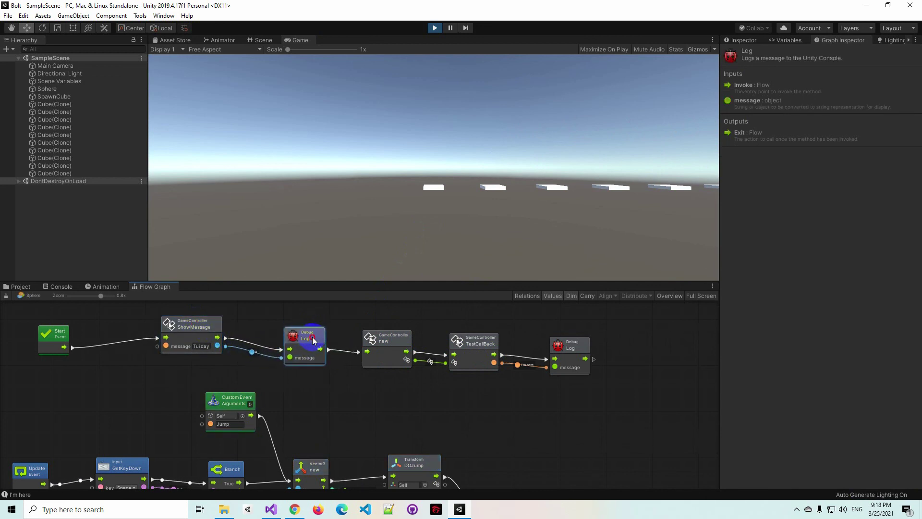
left_click_drag(394, 342, 378, 339)
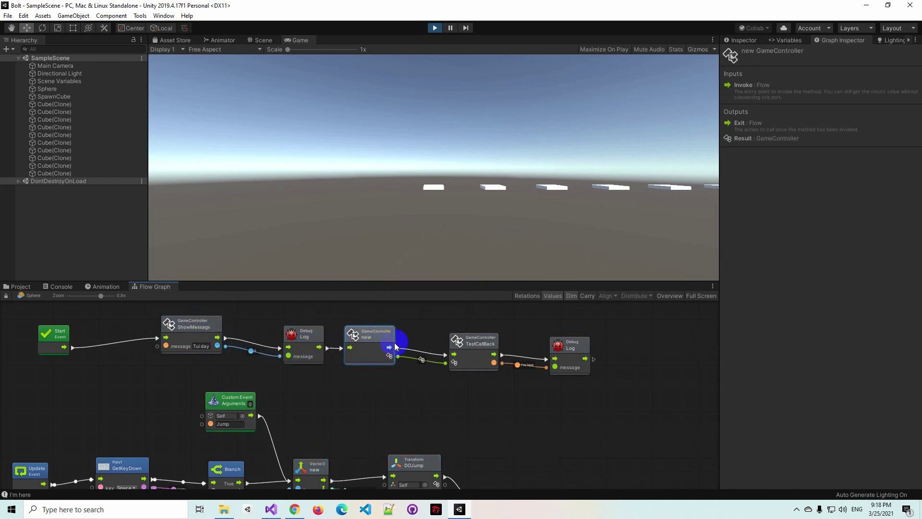
left_click_drag(487, 346, 486, 348)
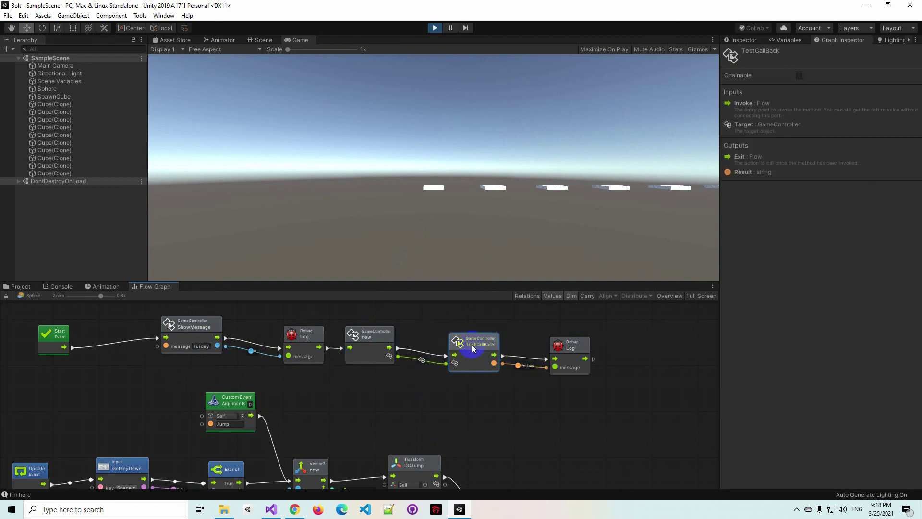
left_click(519, 366)
left_click_drag(556, 368, 580, 366)
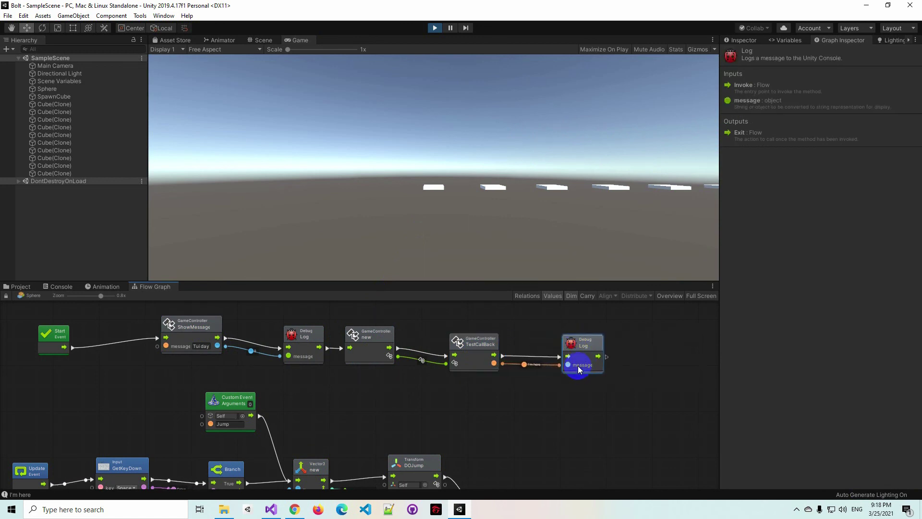
- Check the Console's 'Tui day', '0' and 'I'm here' log entries, then return to the Flow Graph
left_click(61, 286)
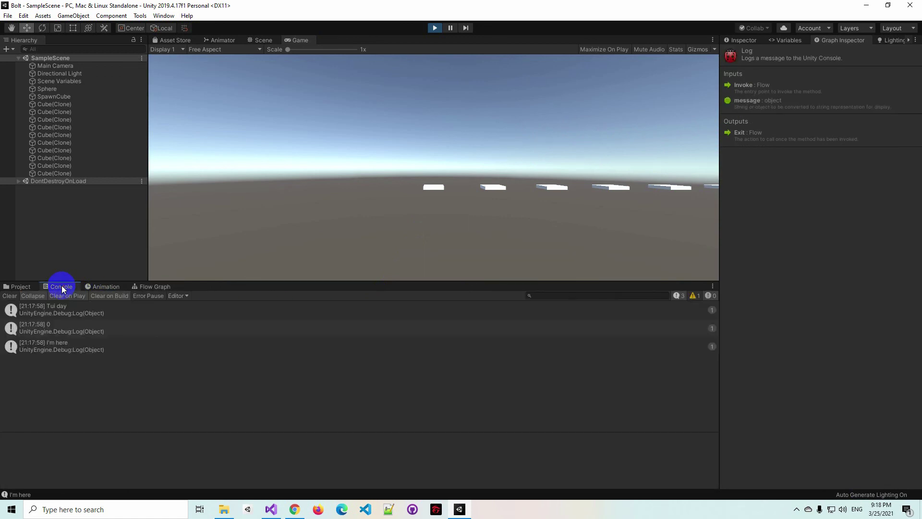
left_click(66, 314)
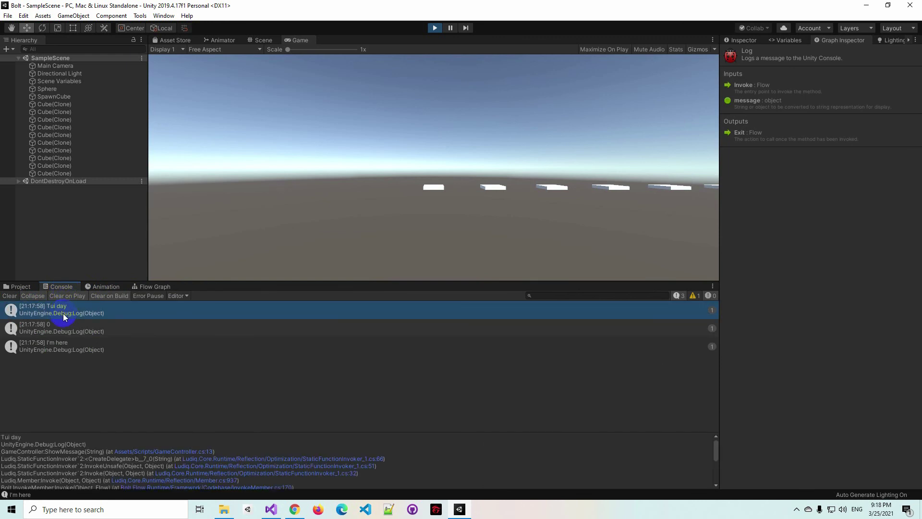
left_click(54, 329)
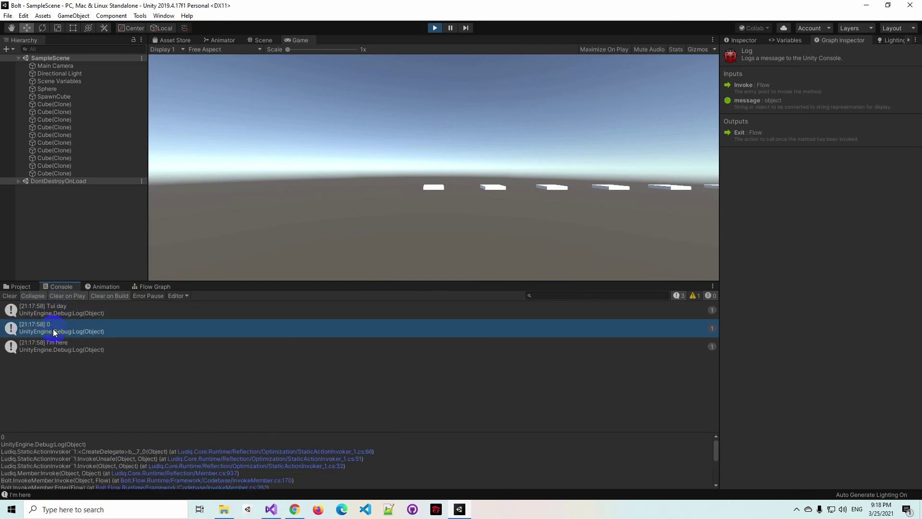
left_click(64, 348)
left_click(146, 287)
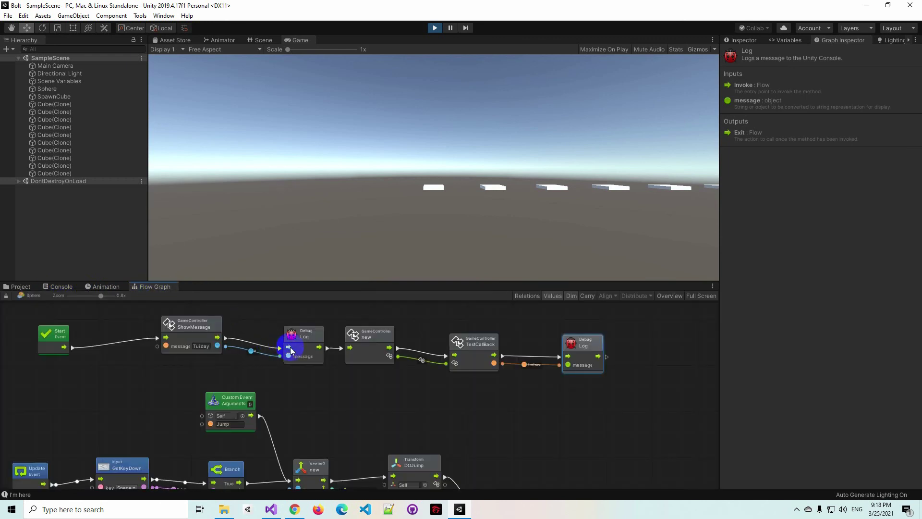
- Respace the ShowMessage-to-second-Debug-Log chain evenly and nudge the Custom Event node
left_click_drag(195, 322, 195, 325)
left_click_drag(292, 331, 285, 327)
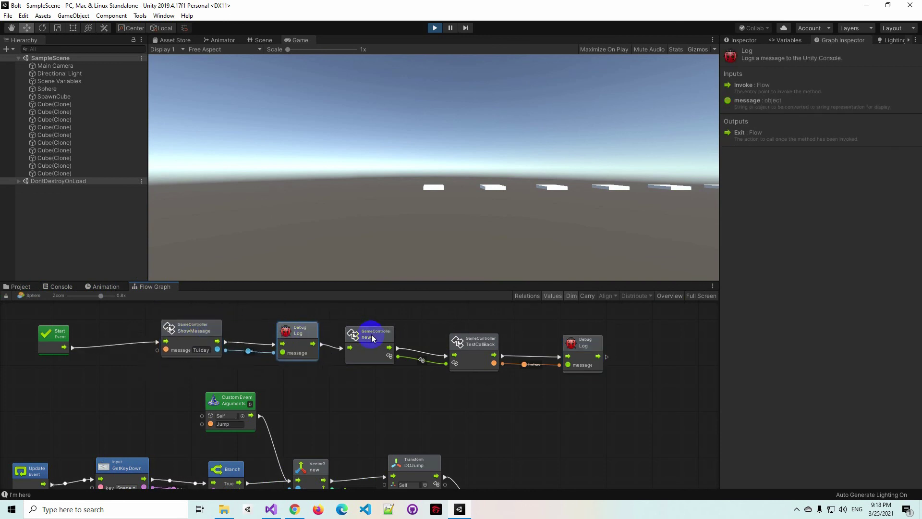
left_click_drag(371, 334, 372, 332)
left_click_drag(463, 339, 467, 340)
left_click_drag(582, 341, 590, 340)
left_click(361, 334)
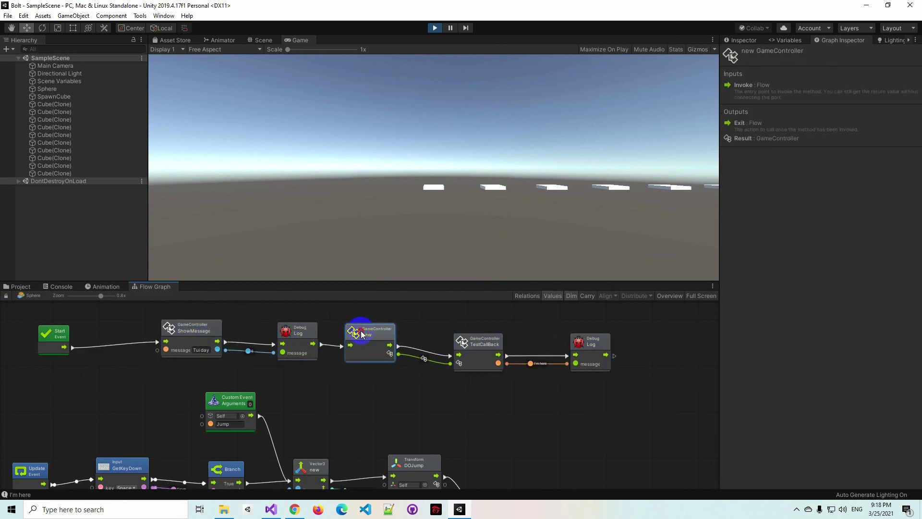
left_click_drag(361, 334, 385, 337)
left_click_drag(465, 339, 476, 339)
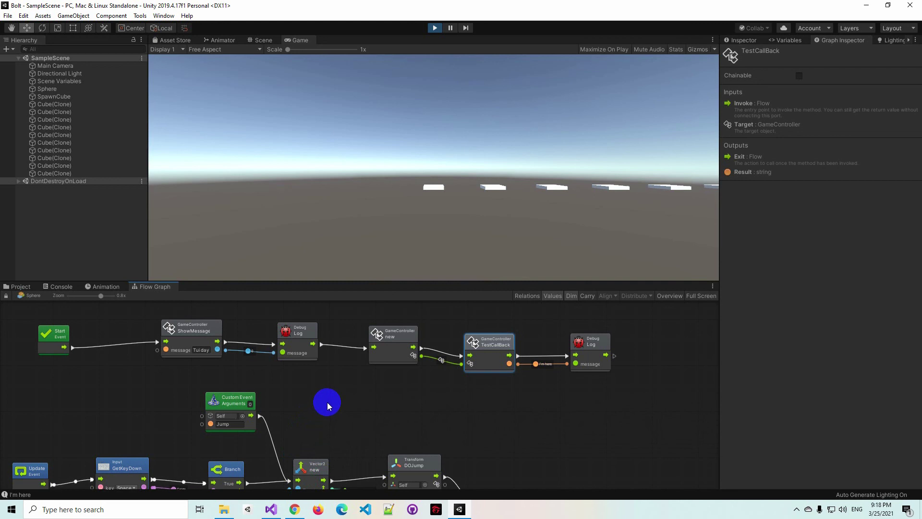
left_click_drag(225, 399, 231, 394)
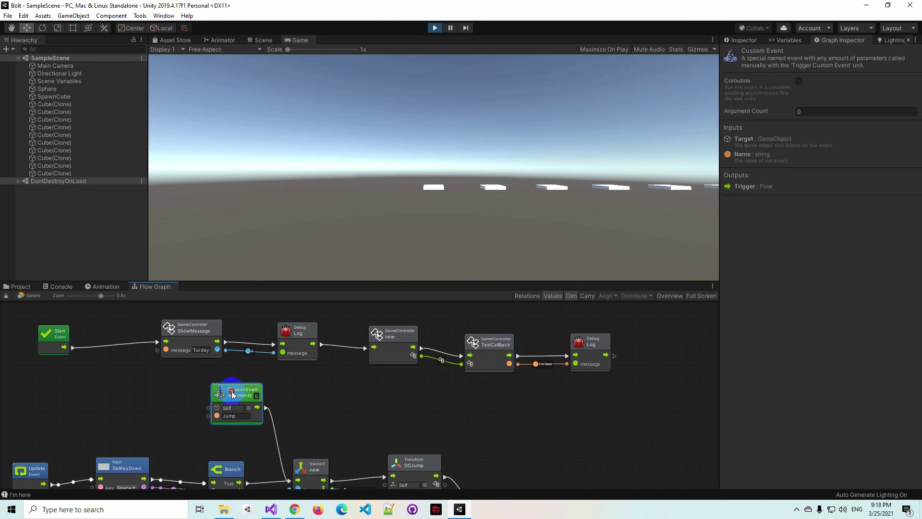
middle_click_drag(338, 411, 364, 362)
- Compare the TestCallBack and ShowMessage methods in GameController.cs in Visual Studio, then return to Unity
left_click(271, 509)
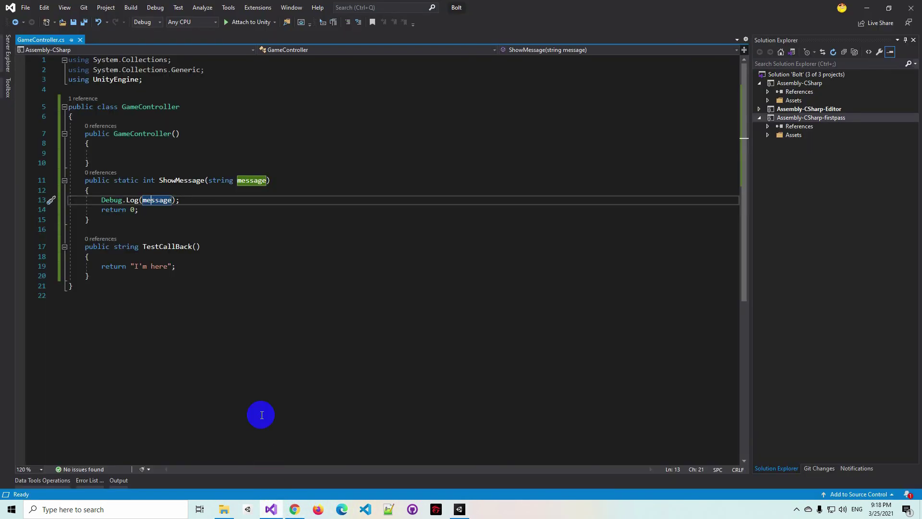
left_click(207, 245)
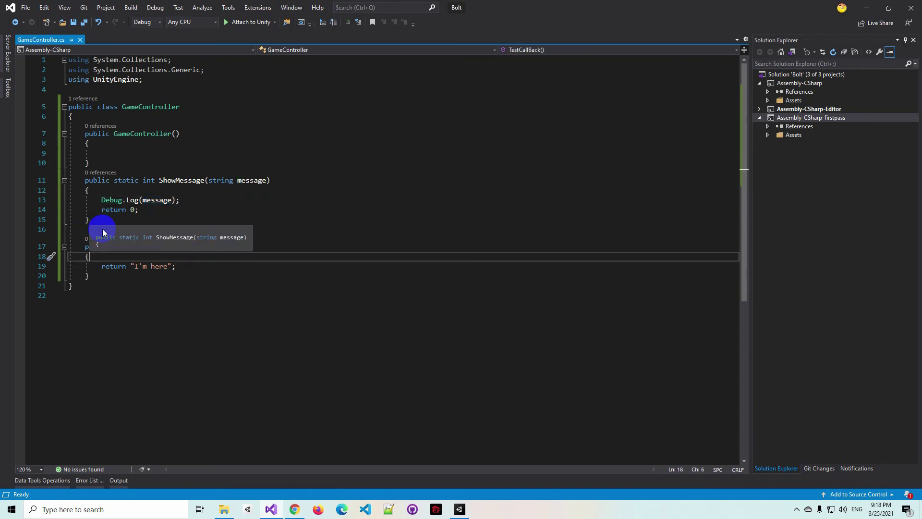
left_click(91, 220)
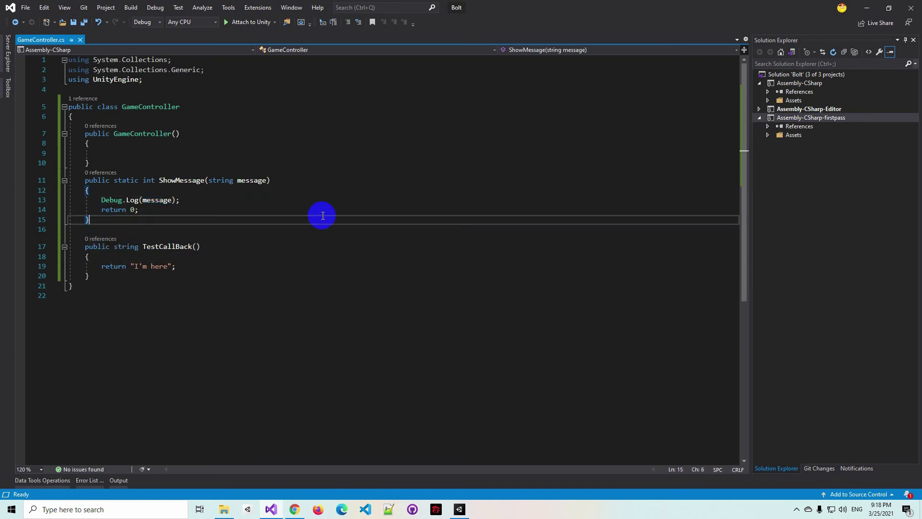
left_click(459, 509)
- Bring the jump nodes into view, select Sphere, and stop play mode so the Cube clones vanish
left_click(356, 354)
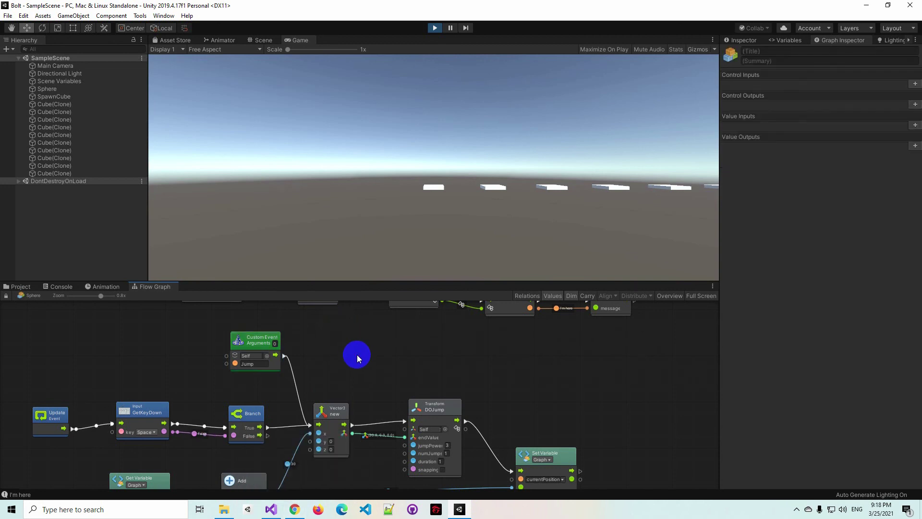
mouse_move(542, 391)
middle_mouse_down()
mouse_move(563, 420)
mouse_move(526, 441)
mouse_move(540, 398)
middle_mouse_up()
left_click(344, 167)
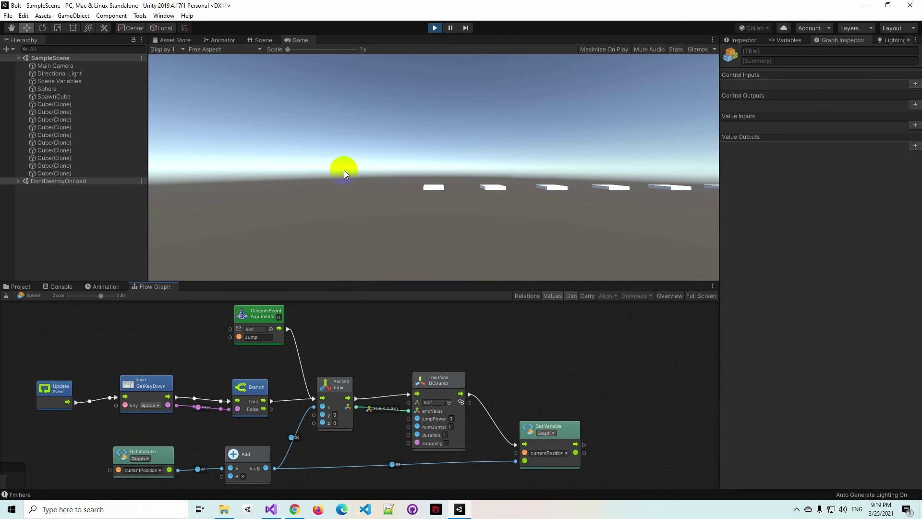
left_click(74, 88)
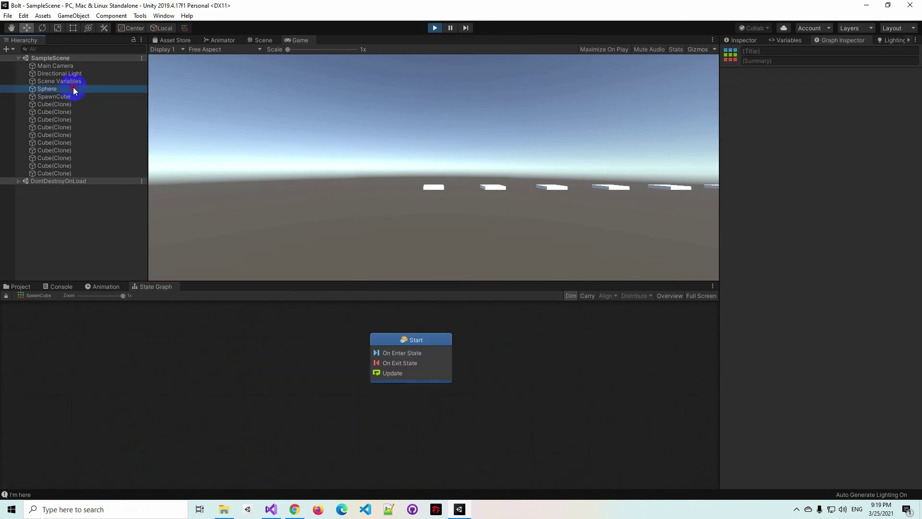
left_click(435, 28)
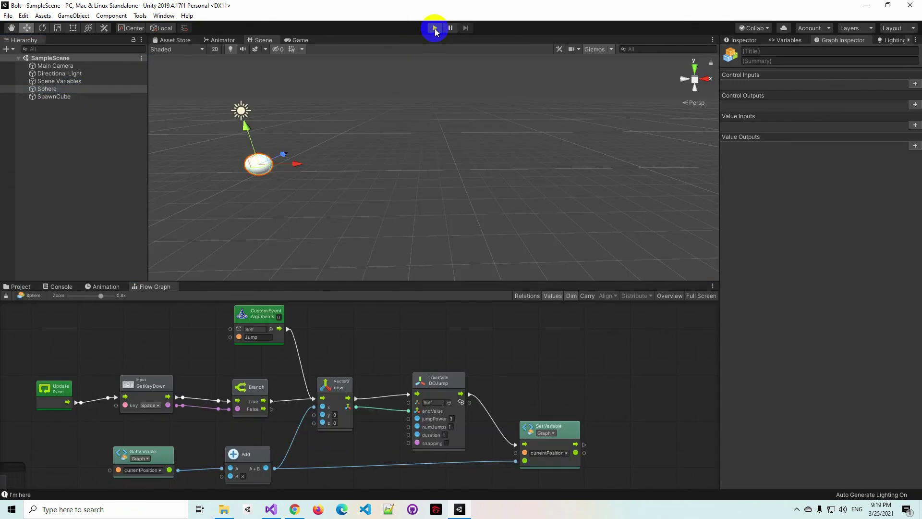
left_click(62, 89)
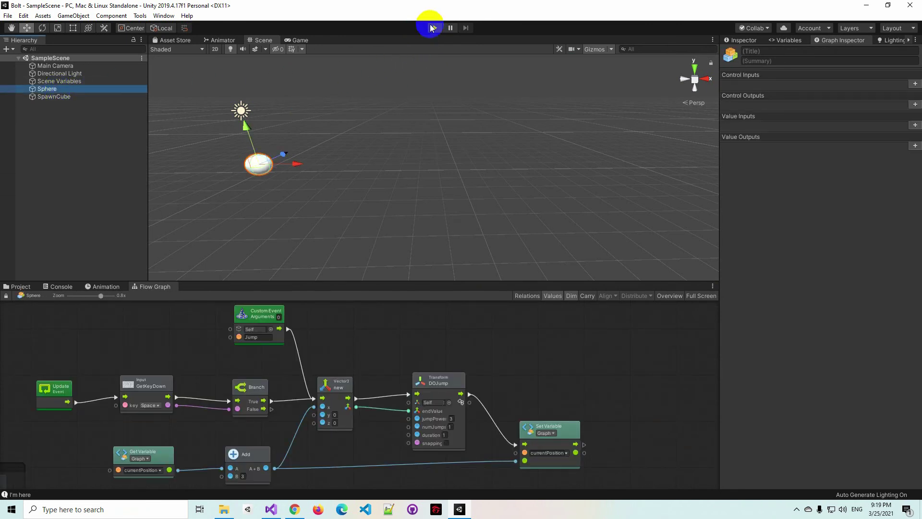
left_click(434, 29)
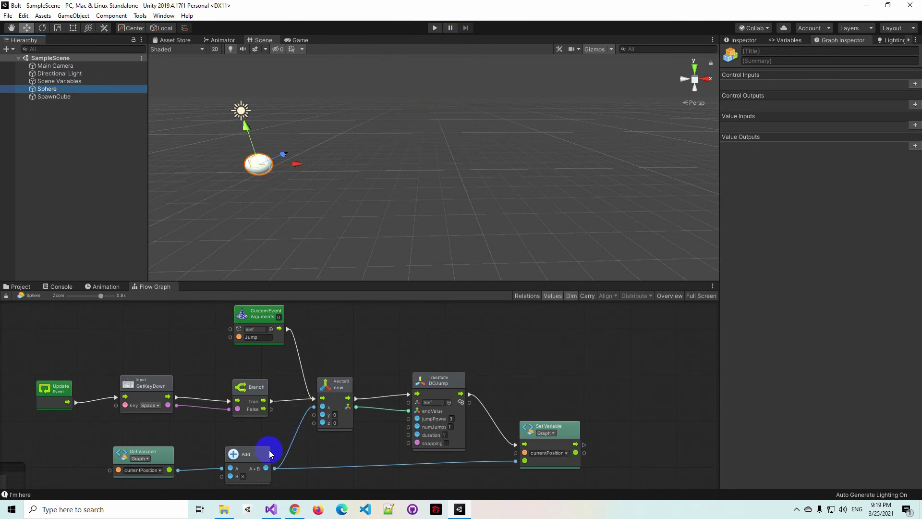
- Nudge the Add, Set Variable and DOJump nodes into place and confirm DOJump's jumpPower is 3
left_click_drag(262, 457, 268, 453)
left_click_drag(560, 426, 561, 434)
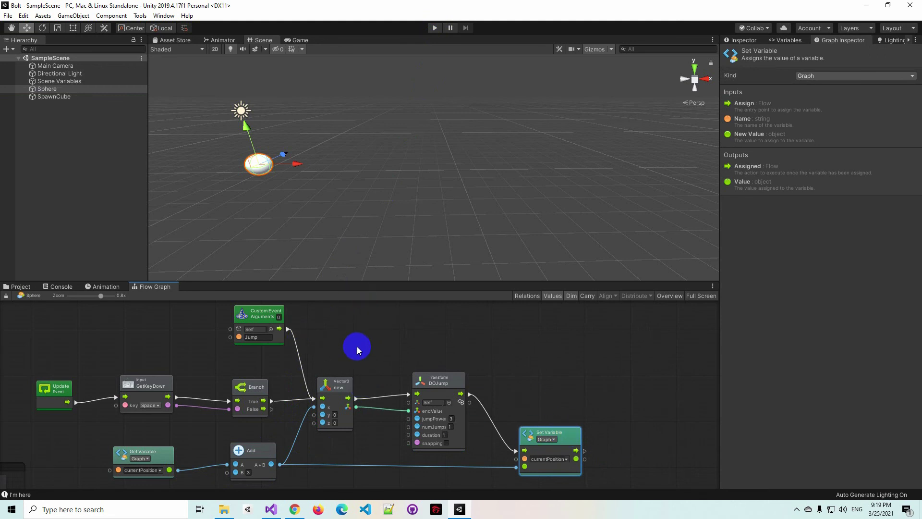
middle_click_drag(383, 353, 402, 309)
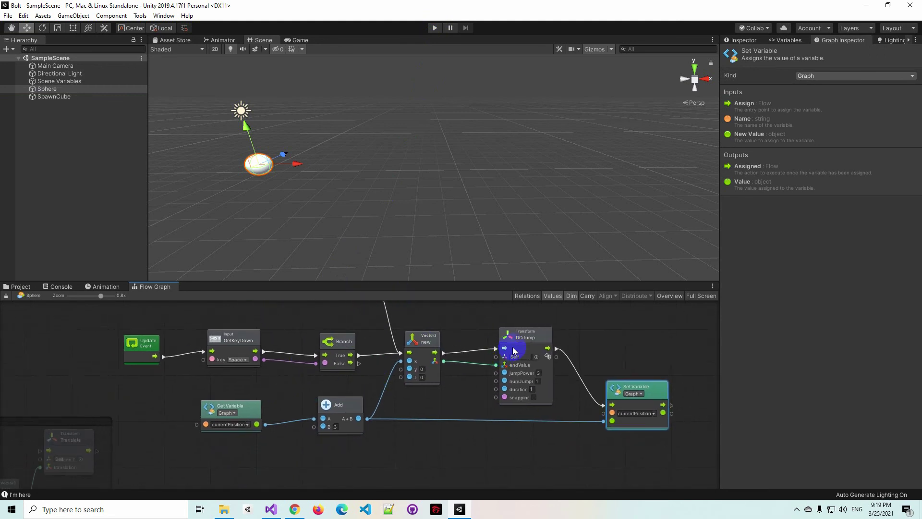
left_click_drag(513, 351, 523, 349)
middle_click_drag(591, 321, 476, 346)
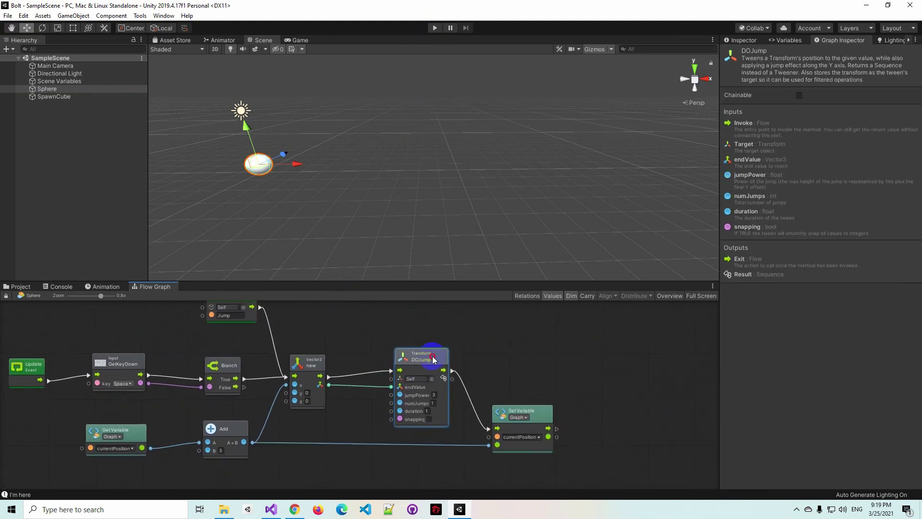
left_click_drag(433, 359, 424, 361)
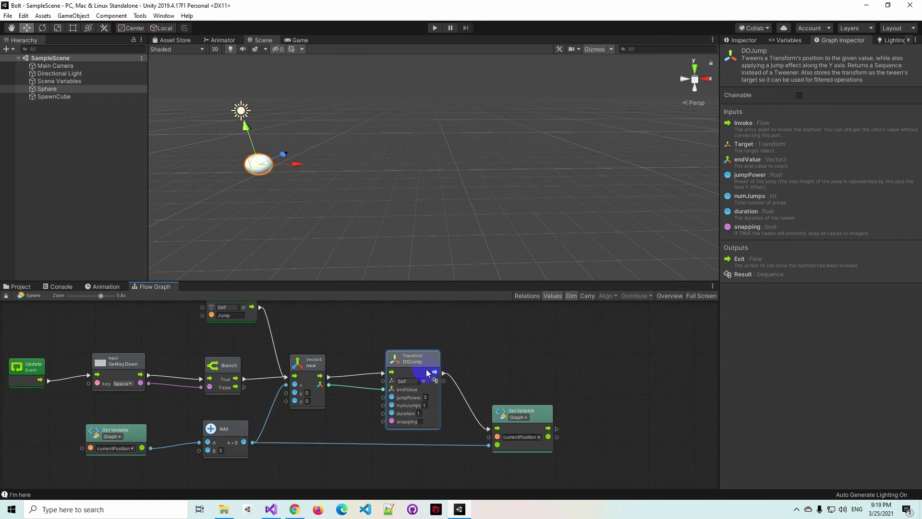
left_click_drag(430, 363, 434, 365)
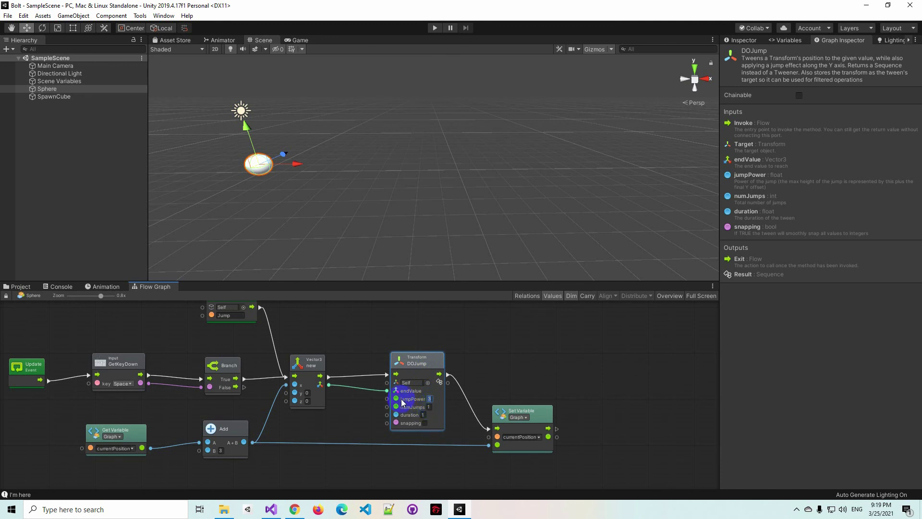
left_click(430, 399)
left_click(797, 509)
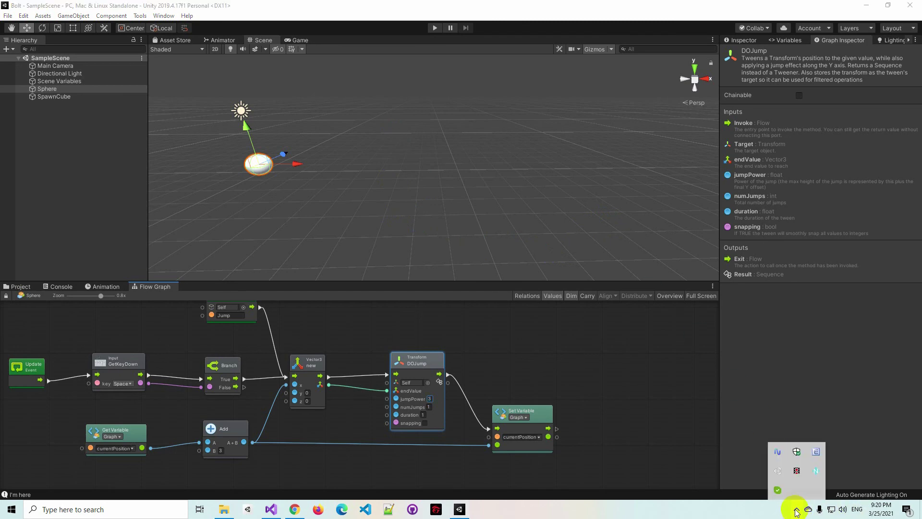